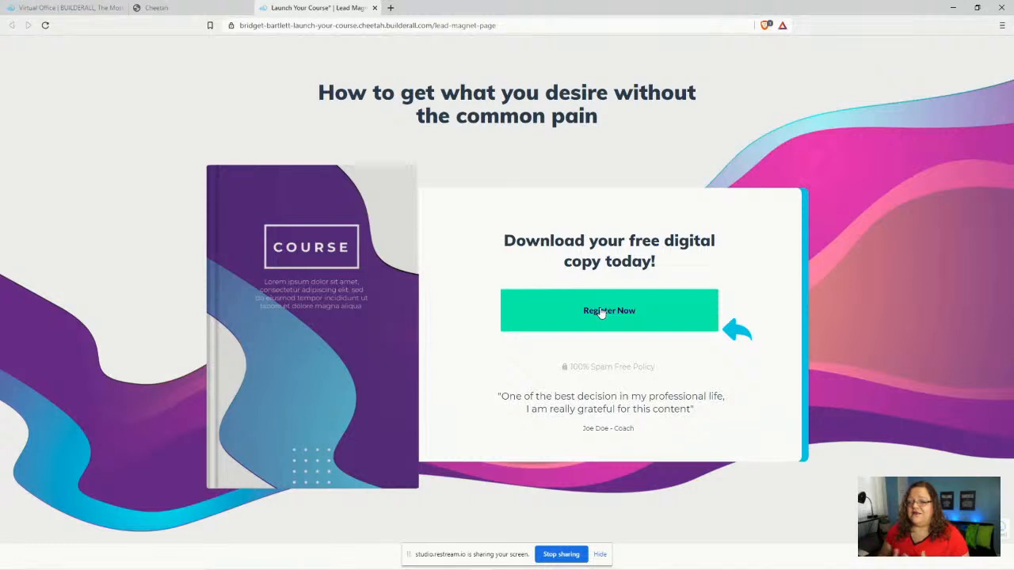
- Try the live page's Register Now pop-up, close it, and return to the page list
left_click(600, 313)
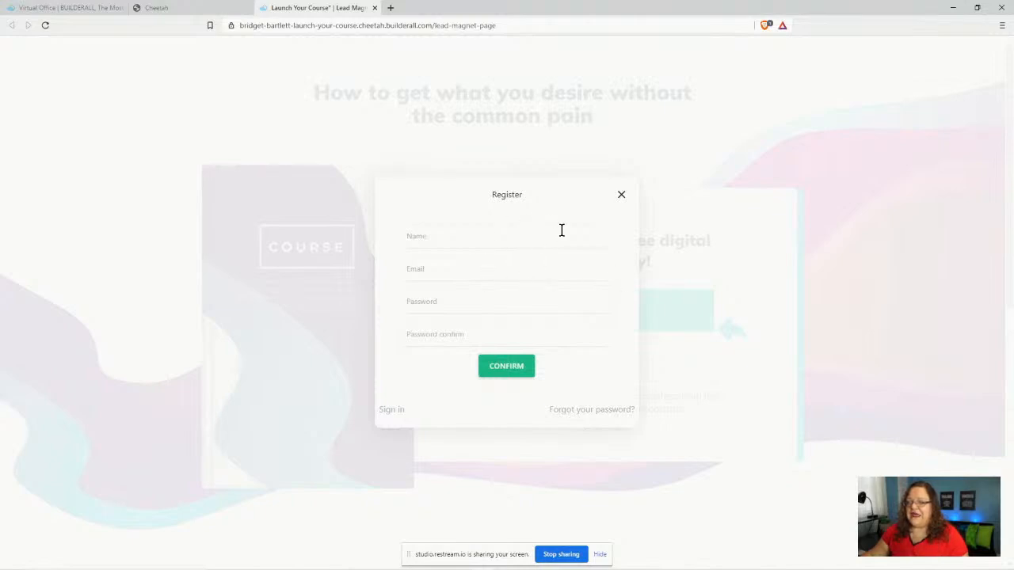
left_click(620, 195)
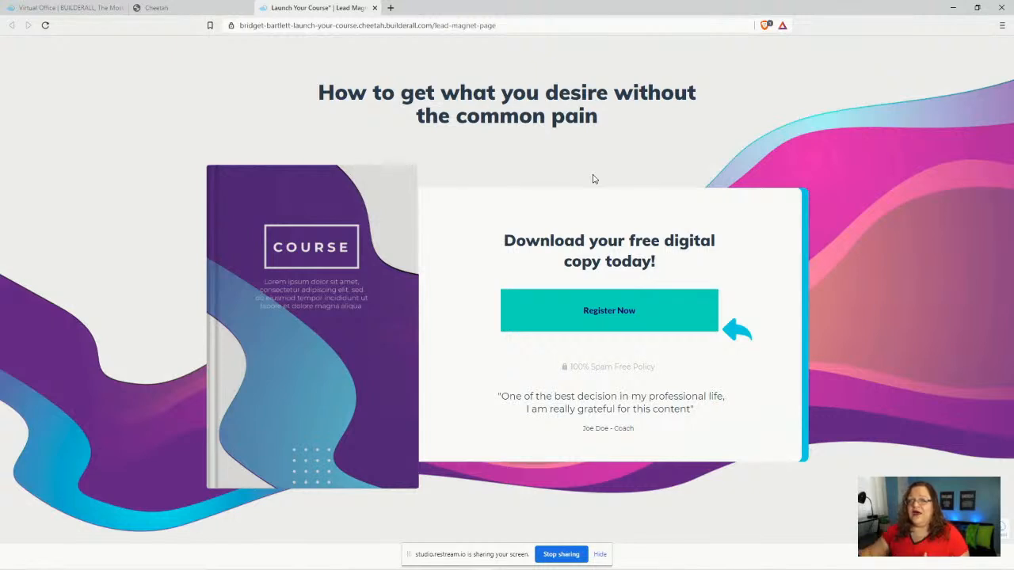
left_click(204, 7)
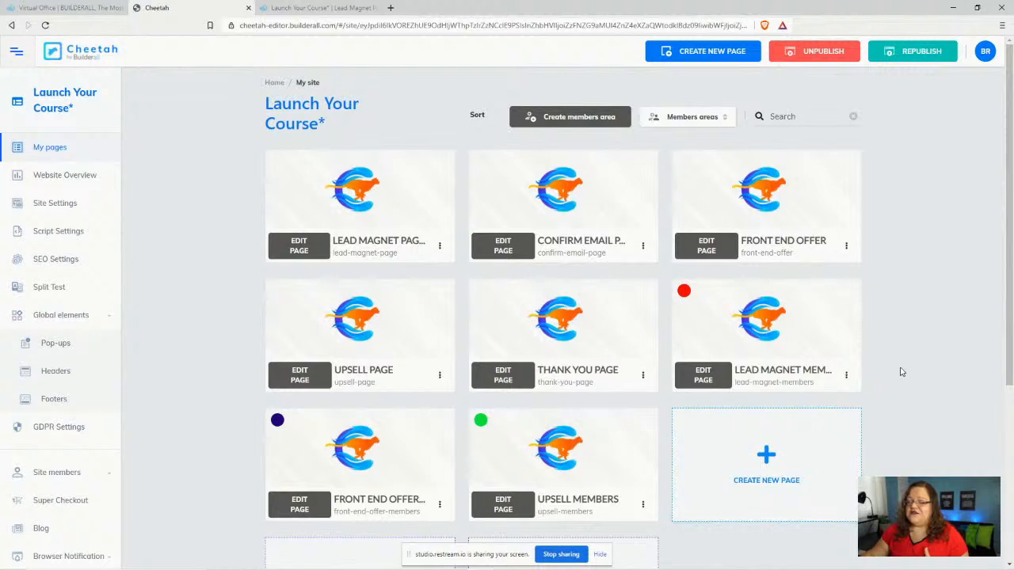
- Scroll the page grid and glance at the live lead magnet page again
scroll(901, 371, "down", 1)
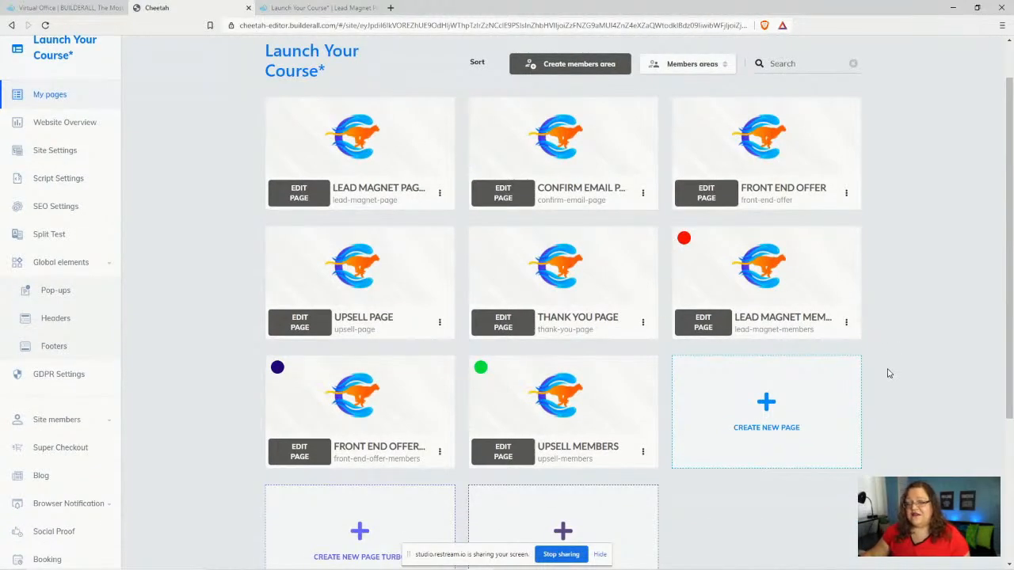
scroll(877, 369, "down", 2)
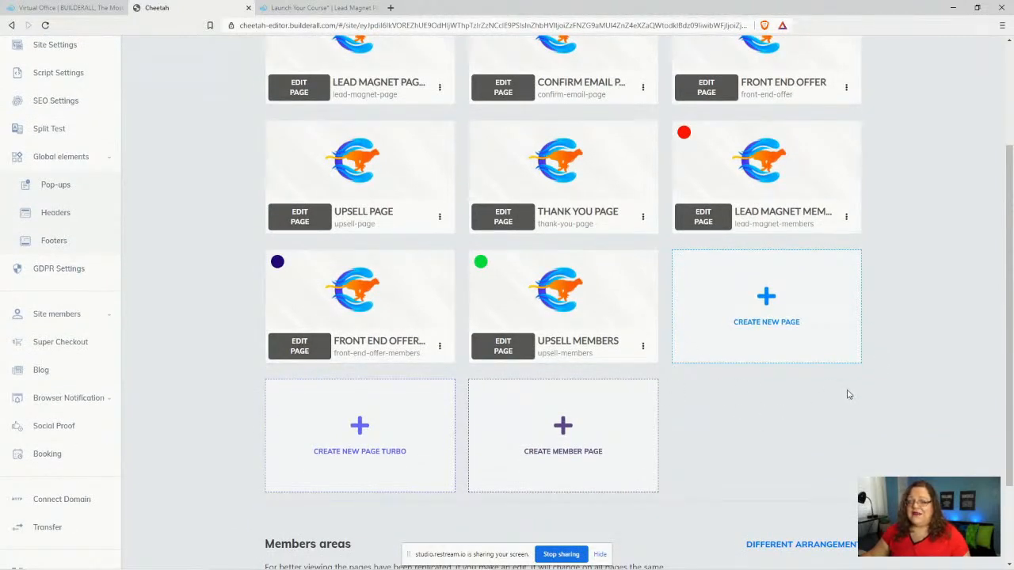
scroll(857, 387, "down", 2)
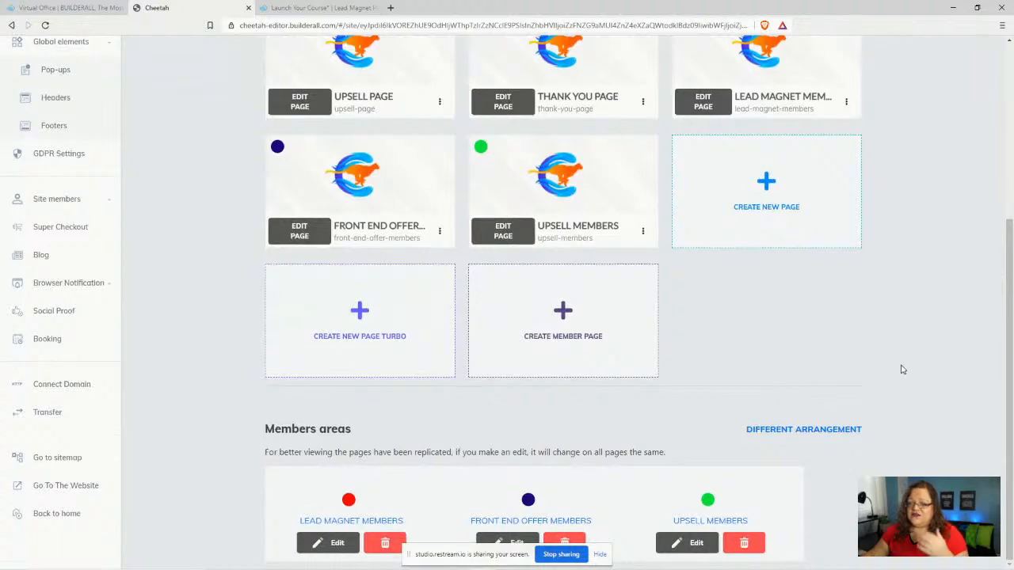
scroll(921, 346, "up", 3)
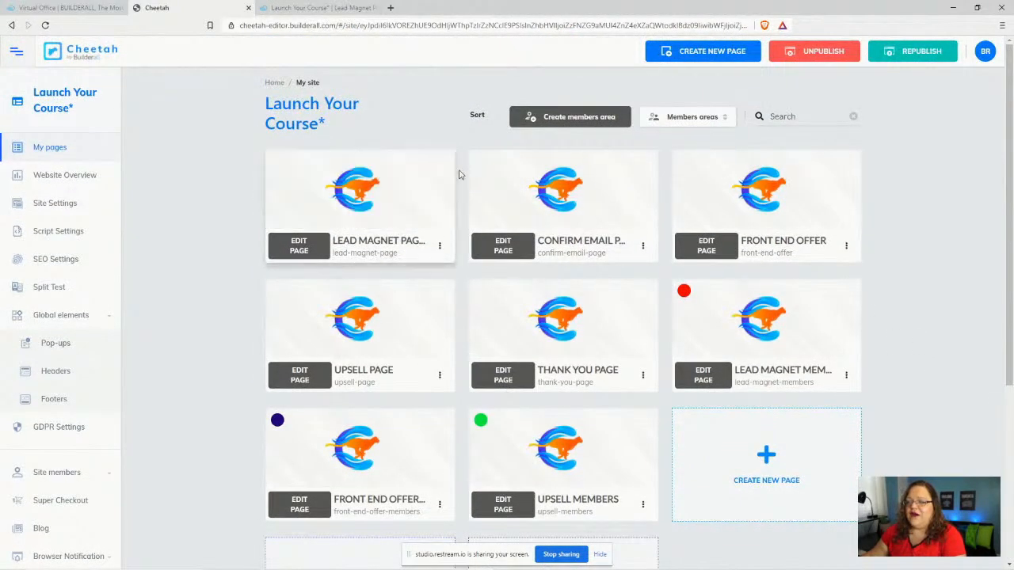
left_click(320, 8)
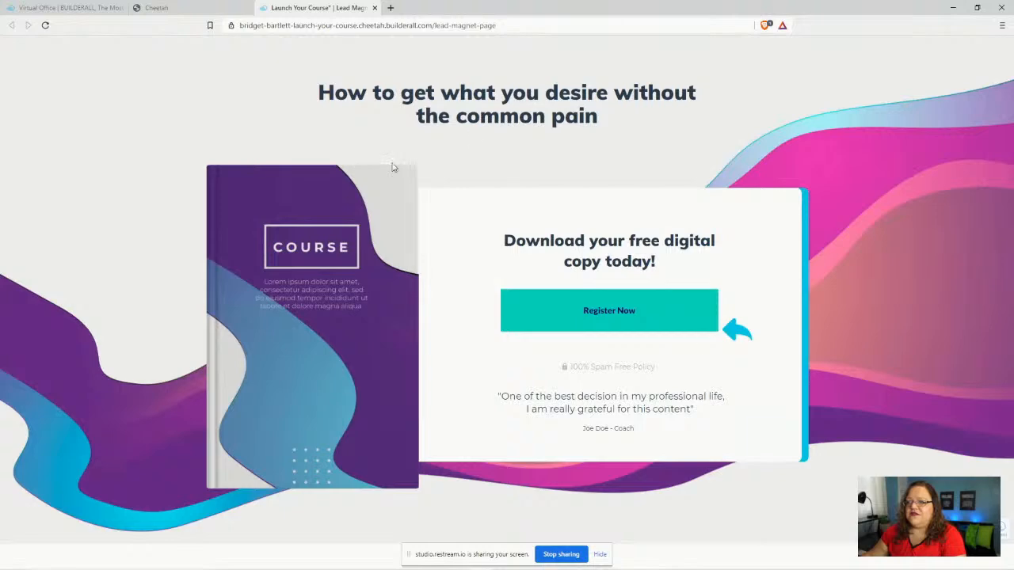
left_click(226, 6)
- Preview the live confirm email page, then close it and the lead magnet preview
left_click(642, 247)
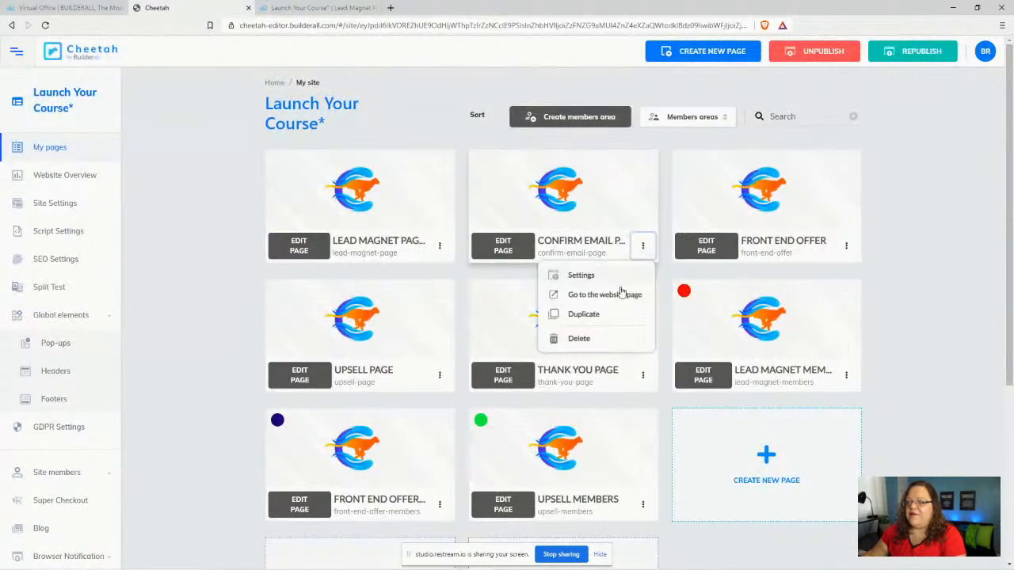
left_click(621, 295)
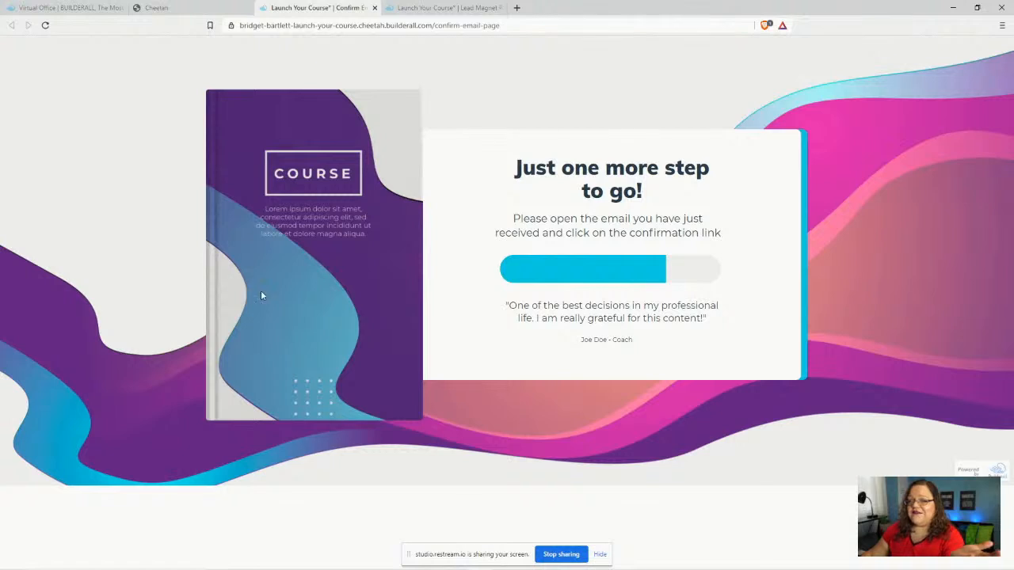
left_click(374, 8)
left_click(375, 8)
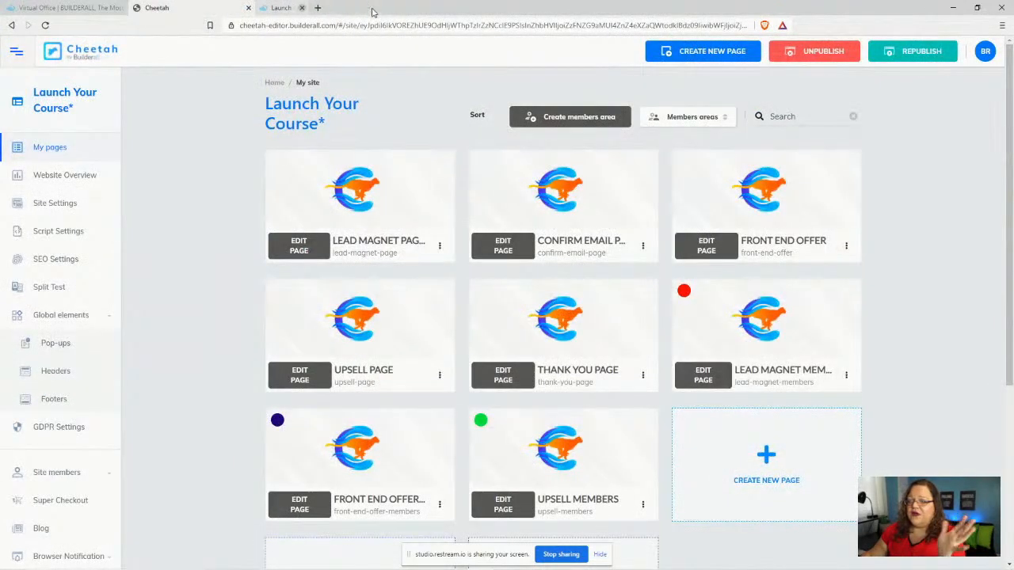
- Preview the live Front End Offer page and its checkout form, then close it
left_click(846, 247)
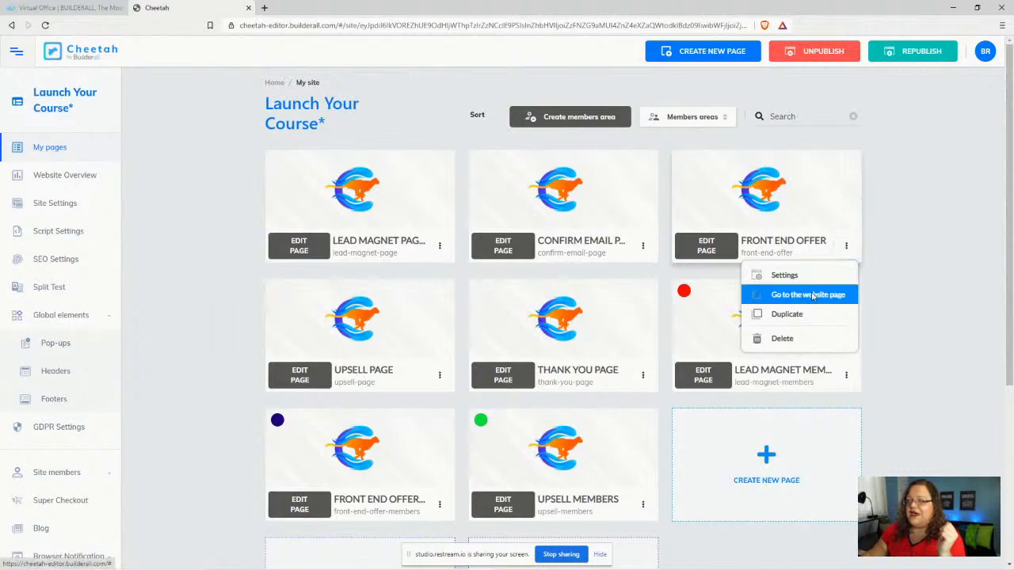
left_click(812, 295)
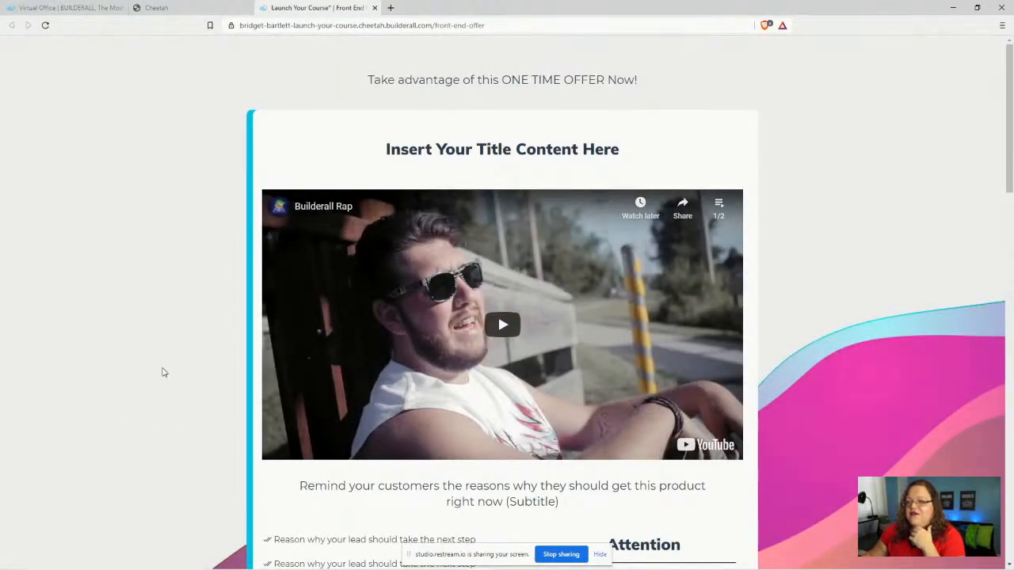
scroll(162, 369, "down", 10)
scroll(174, 349, "down", 7)
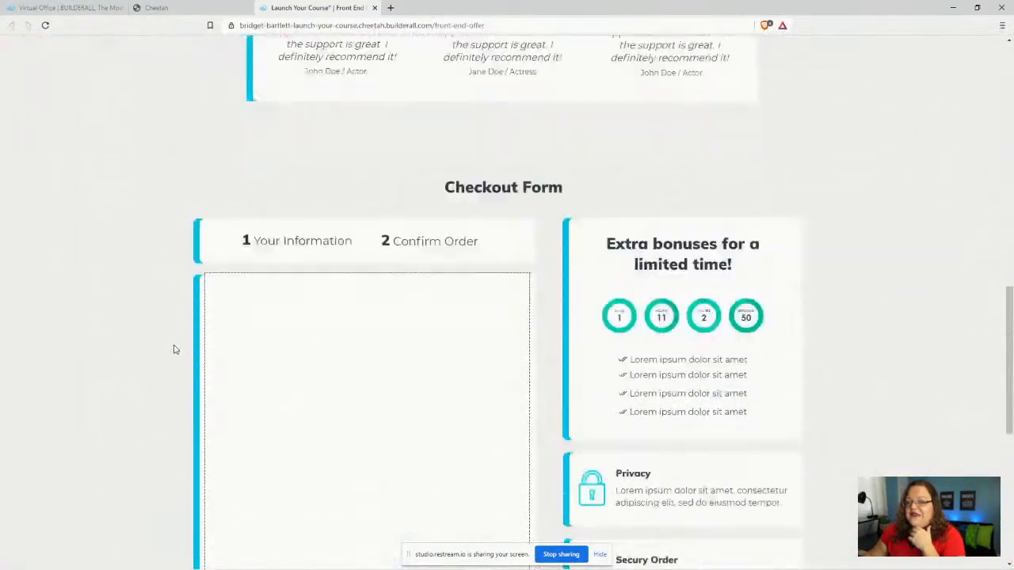
scroll(132, 351, "up", 3)
scroll(151, 351, "up", 12)
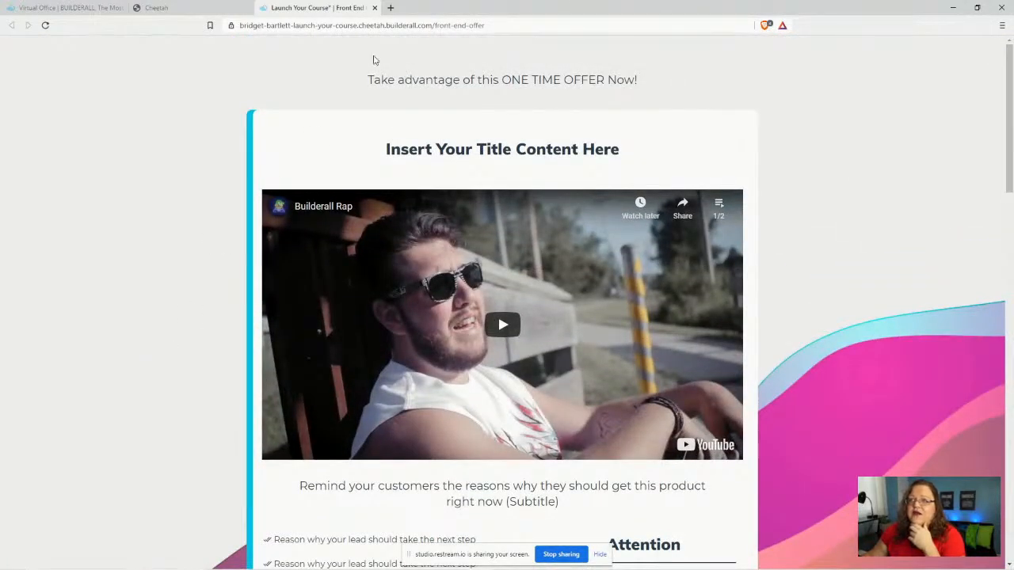
left_click(371, 7)
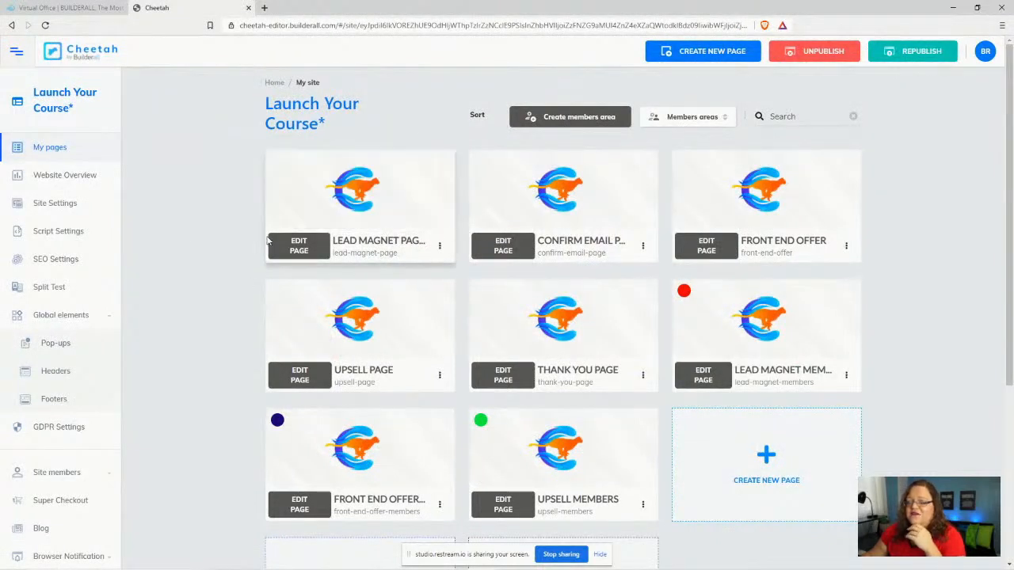
- Open the Lead Magnet Page in the editor and begin replacing the testimonial's sample name
left_click(298, 248)
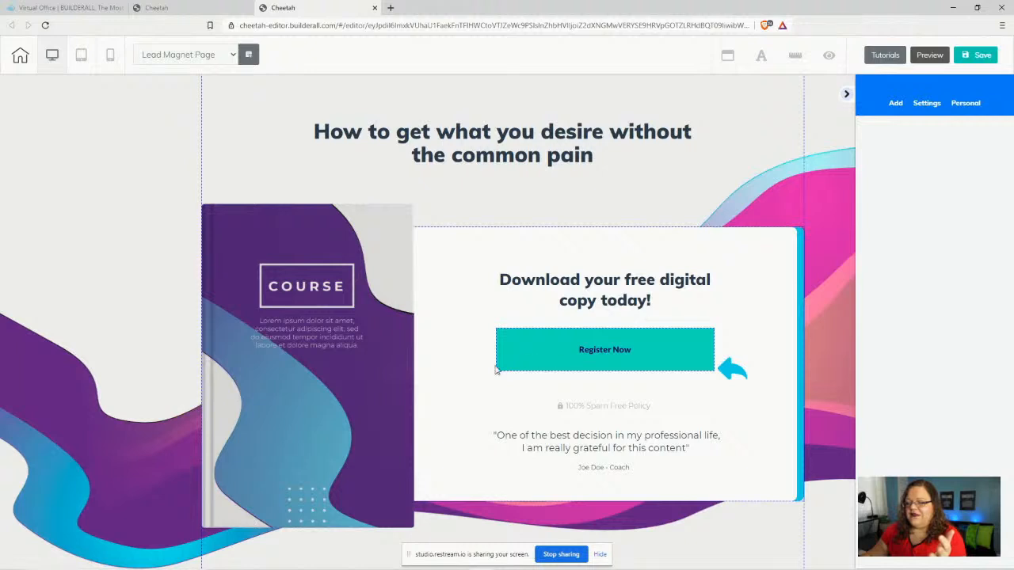
left_click(577, 452)
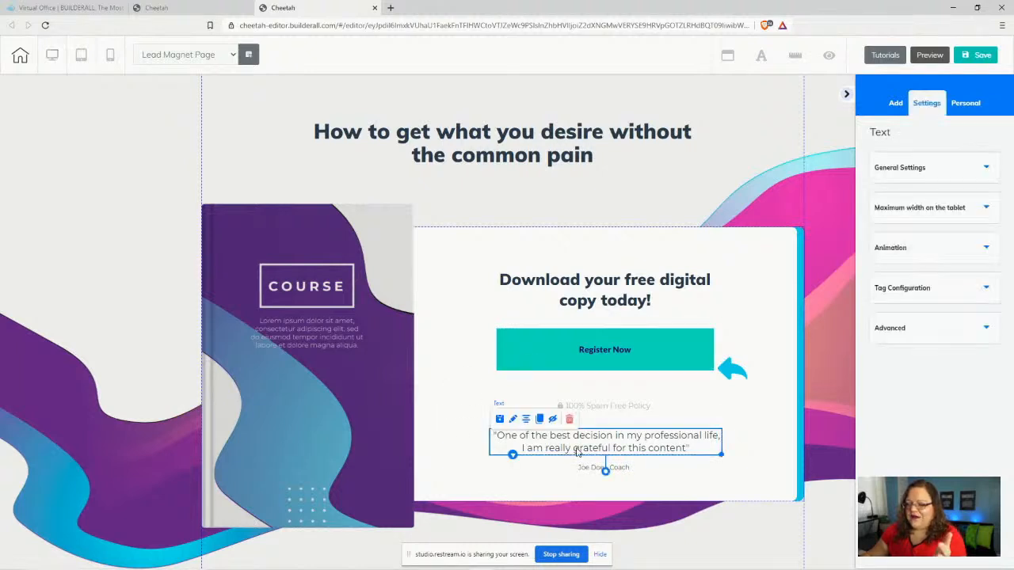
double_click(522, 449)
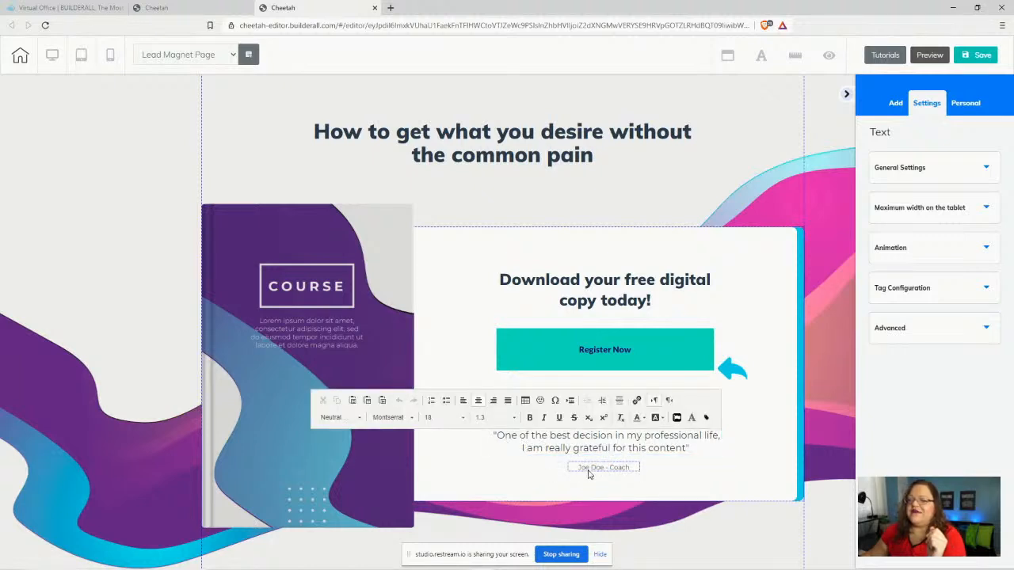
left_click(587, 472)
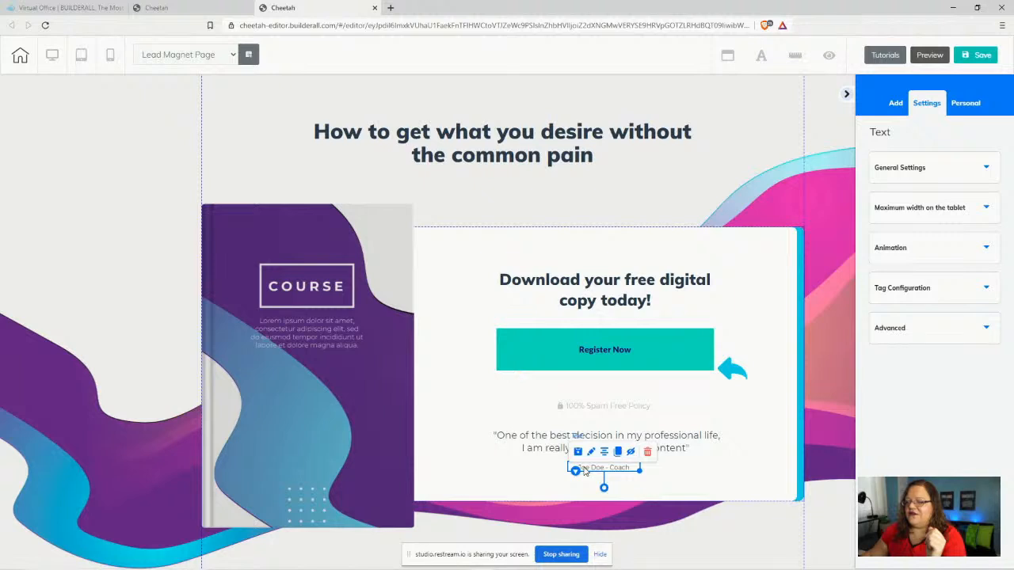
double_click(586, 469)
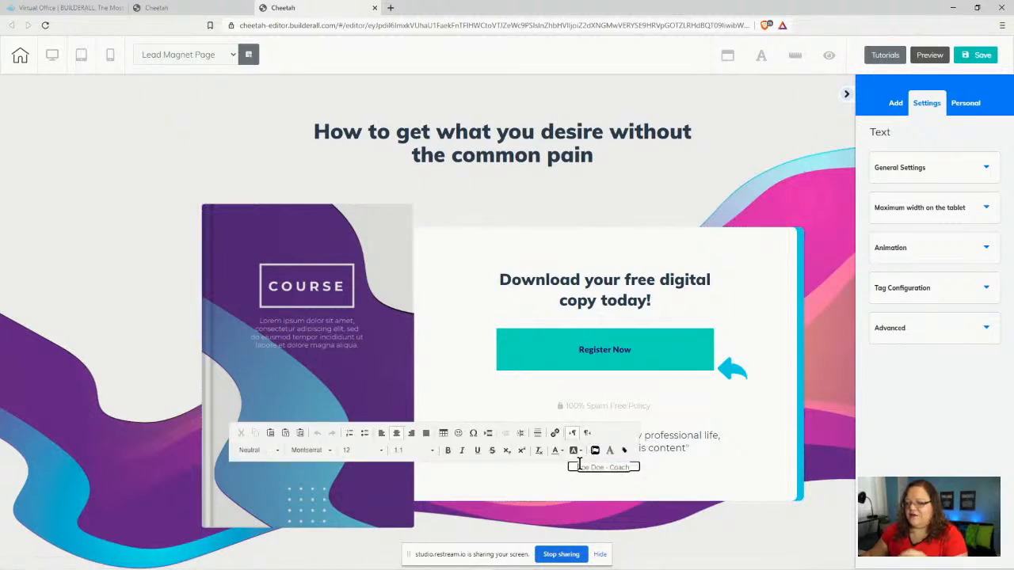
key("Delete")
key("Delete")
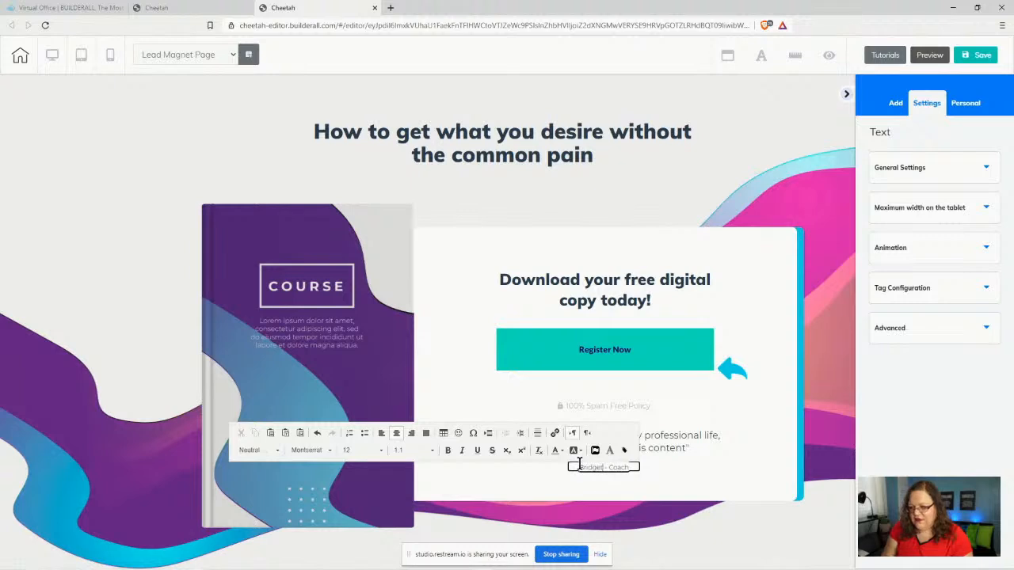
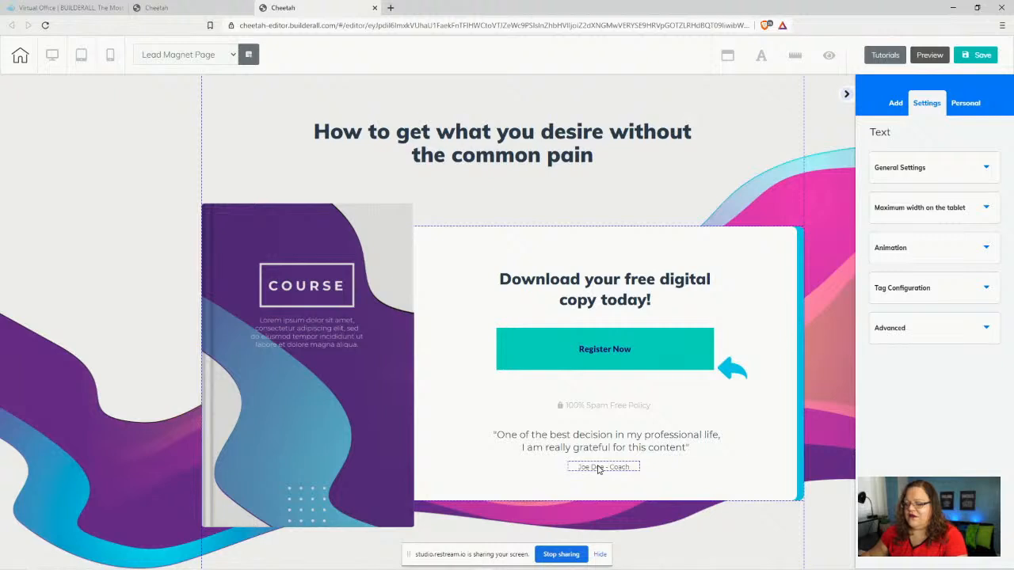
- Retype the attribution with the coach's own name and widen it onto one line
left_click(600, 468)
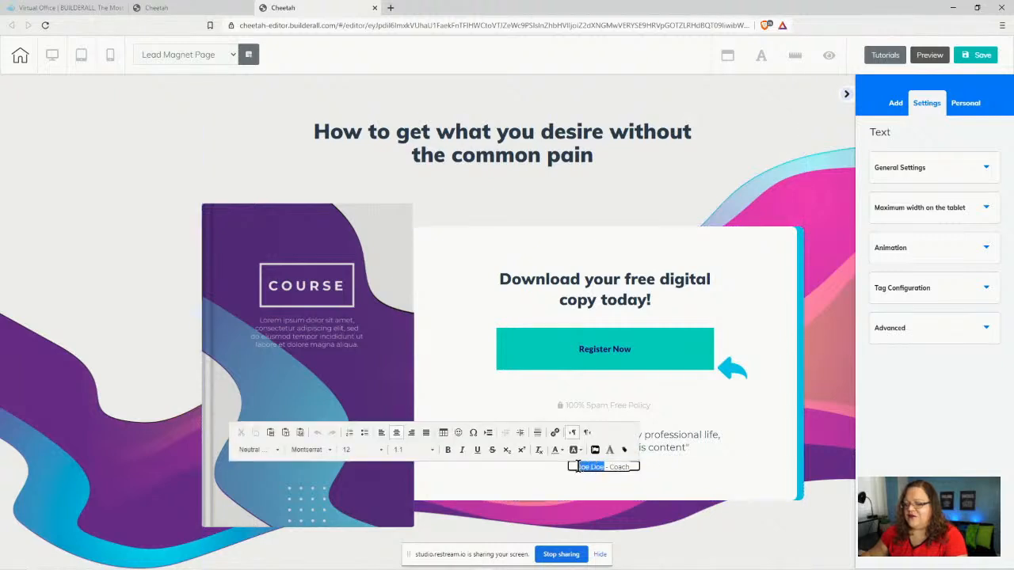
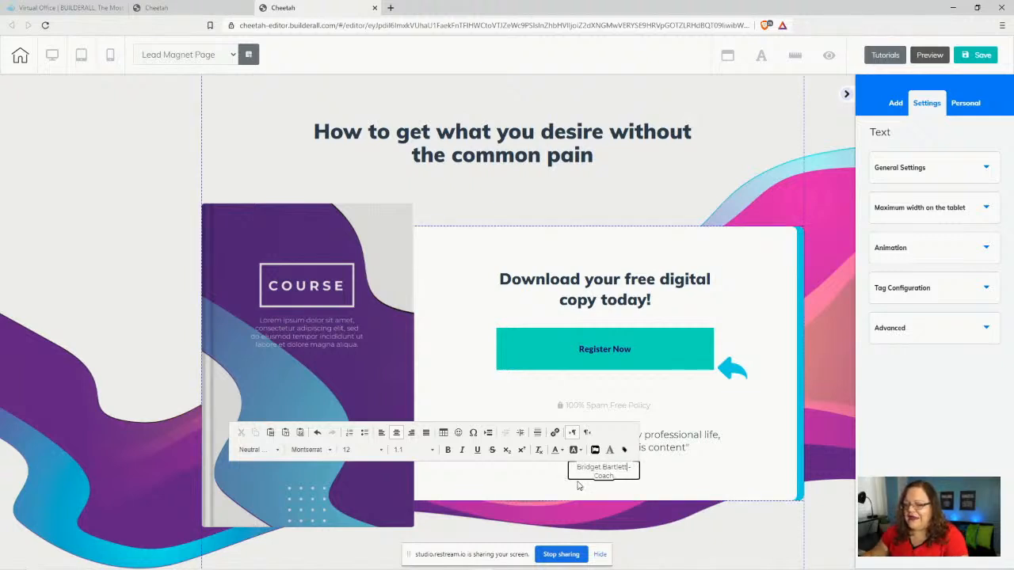
left_click(578, 484)
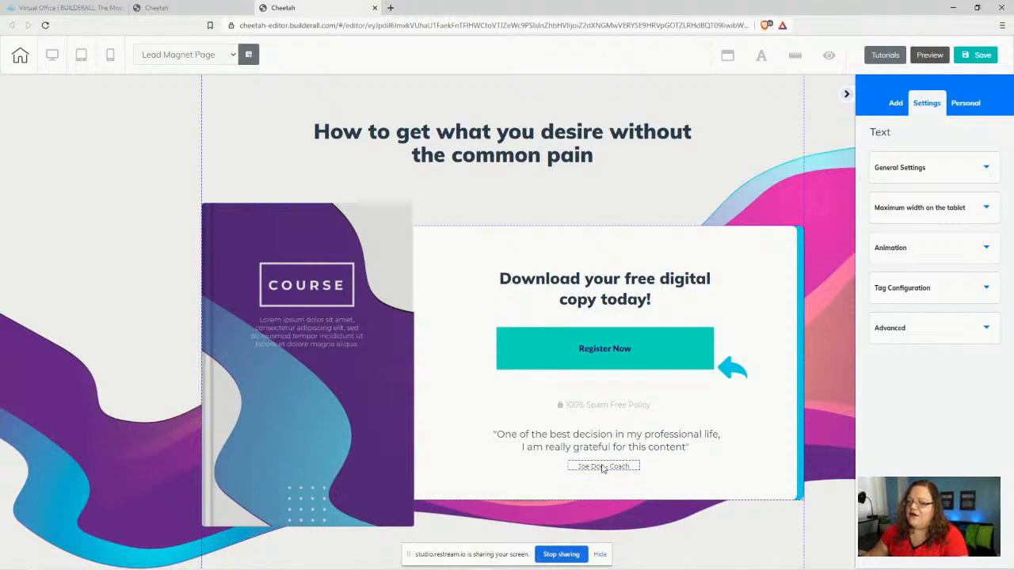
left_click(603, 467)
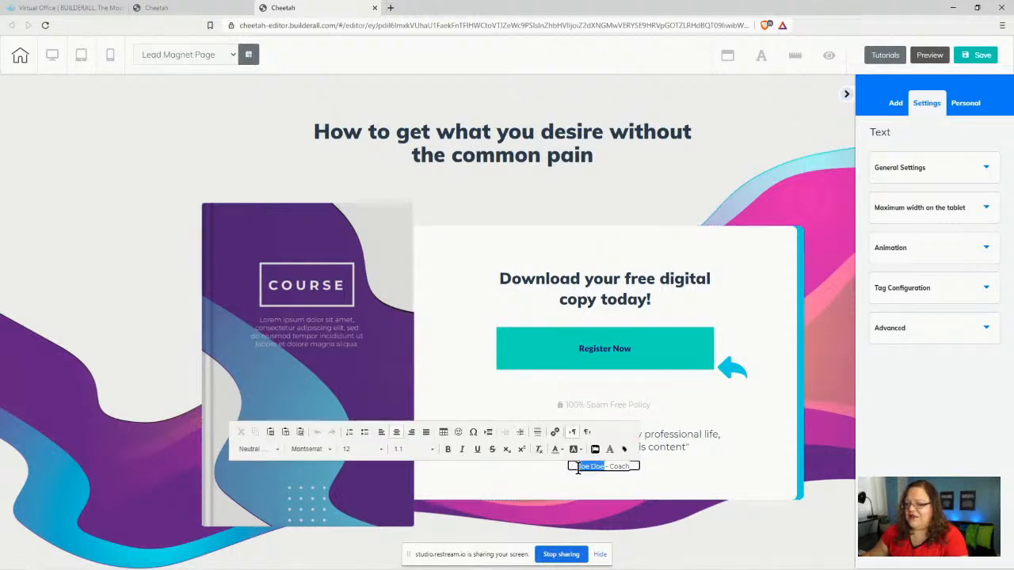
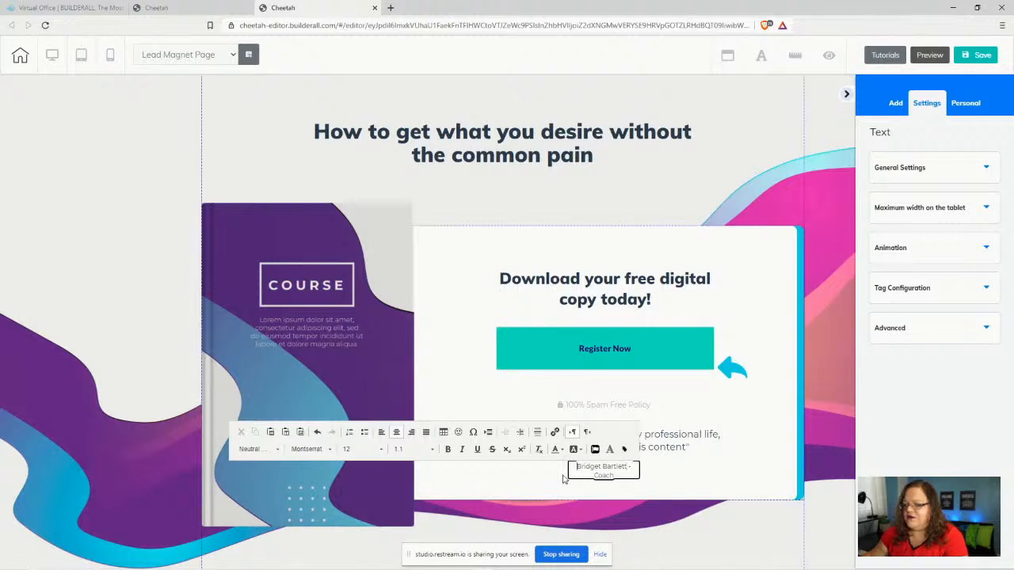
left_click(595, 472)
left_click(599, 472)
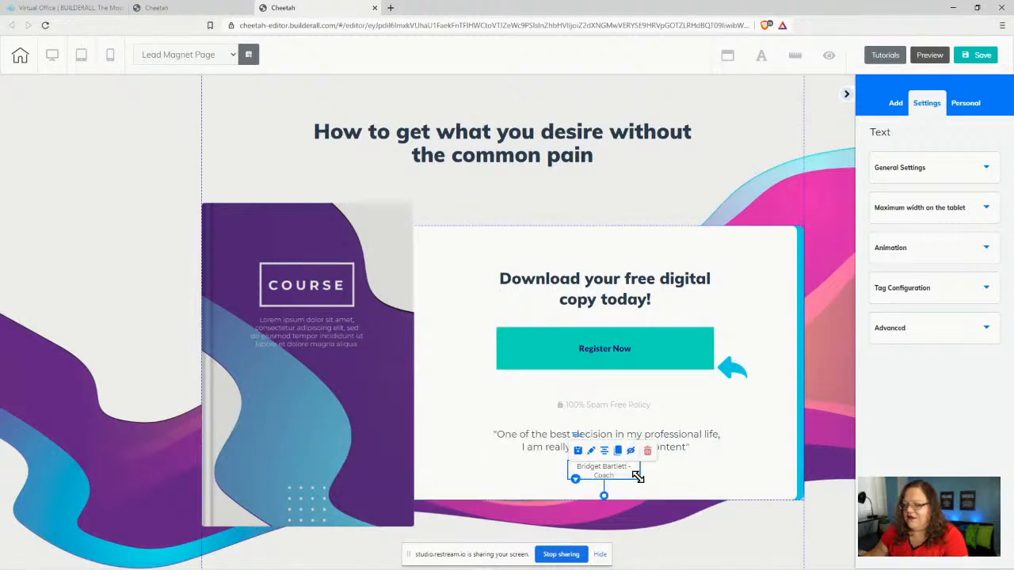
left_click_drag(640, 470, 668, 469)
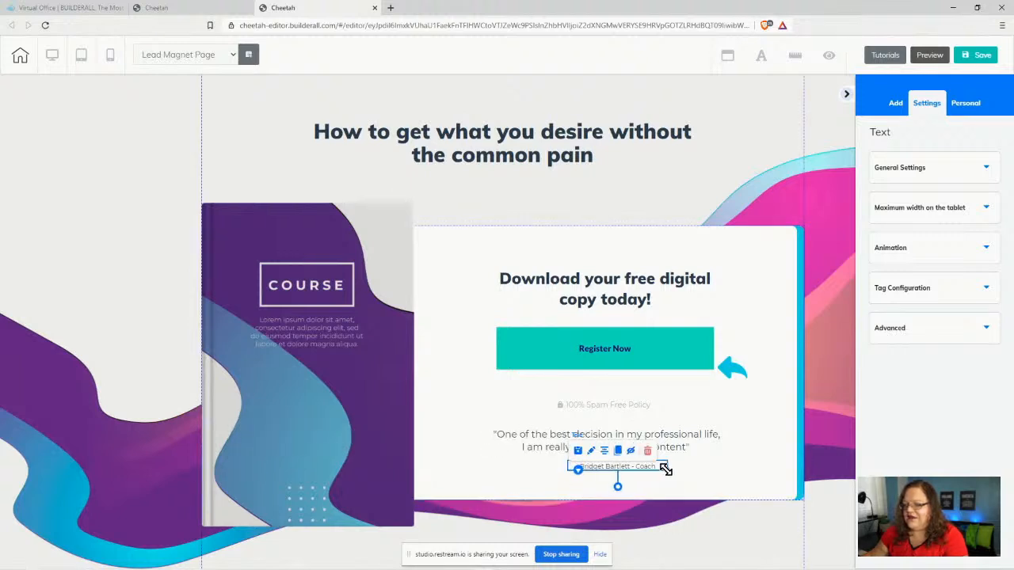
- Rewrite the quote's second line to 'being a coach and helping others is a dream come true!'
left_click(521, 440)
left_click(497, 438)
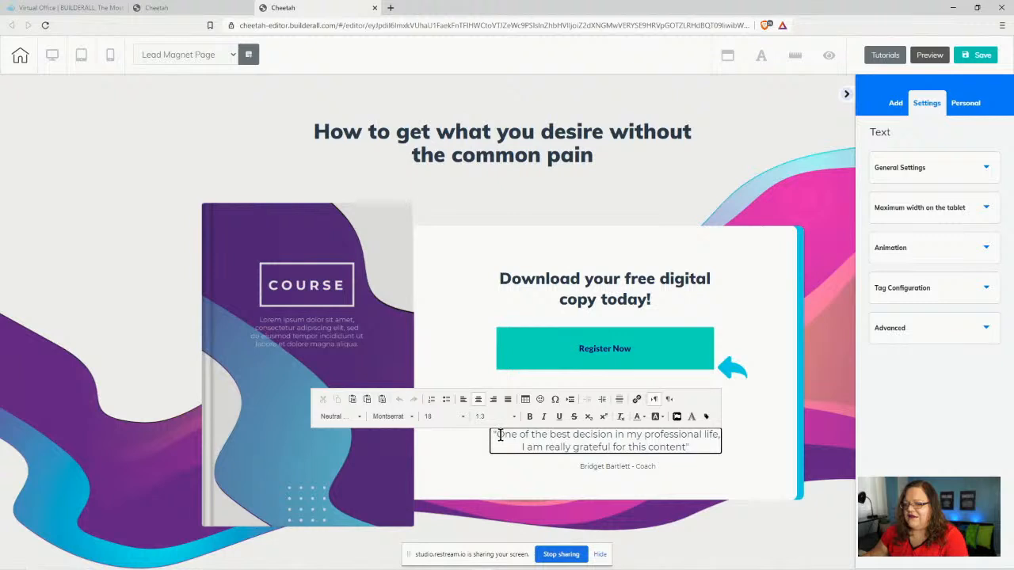
left_click_drag(498, 436, 683, 448)
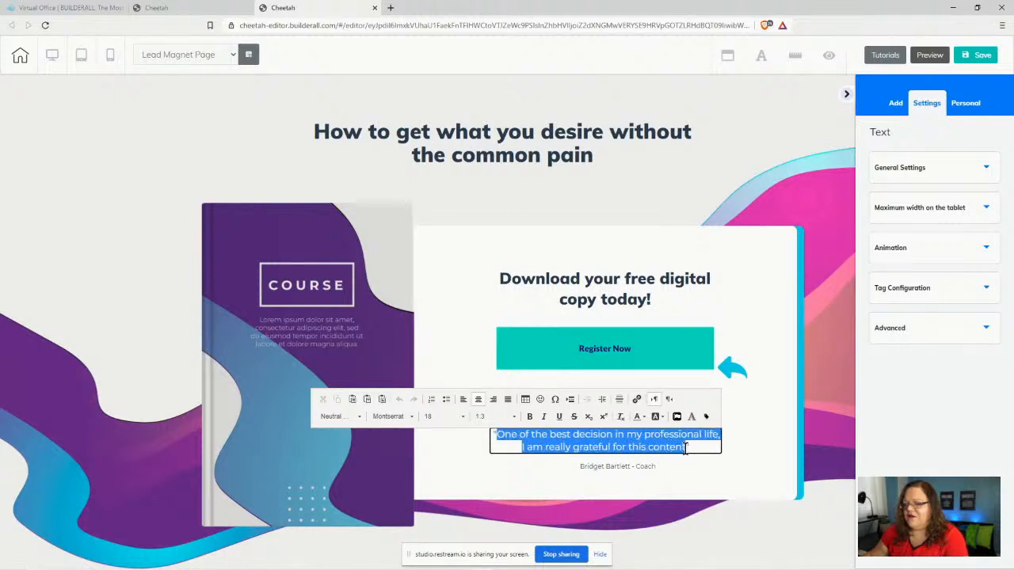
left_click_drag(686, 448, 686, 448)
left_click(519, 447)
left_click_drag(521, 448, 684, 452)
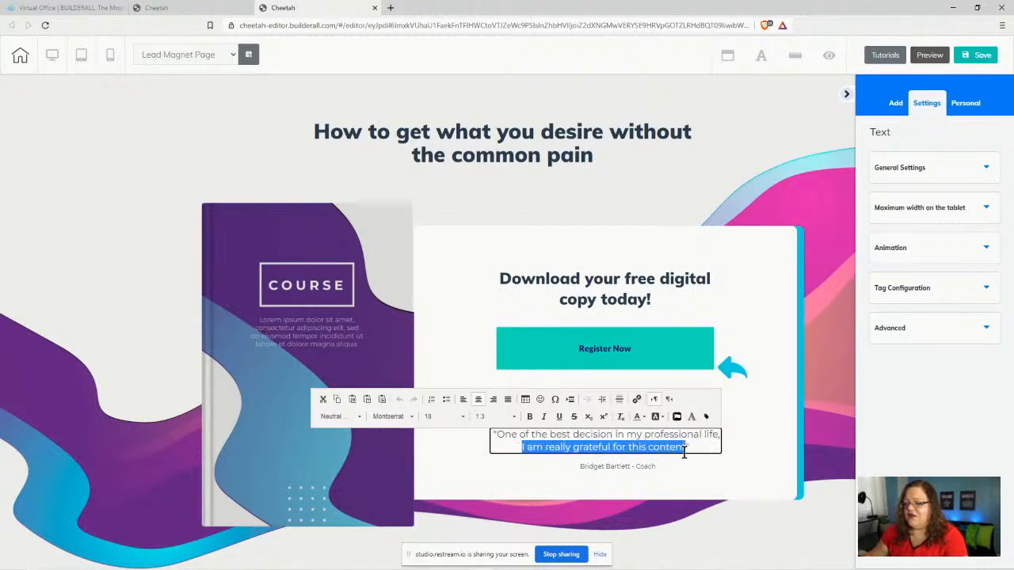
type("being a coach!")
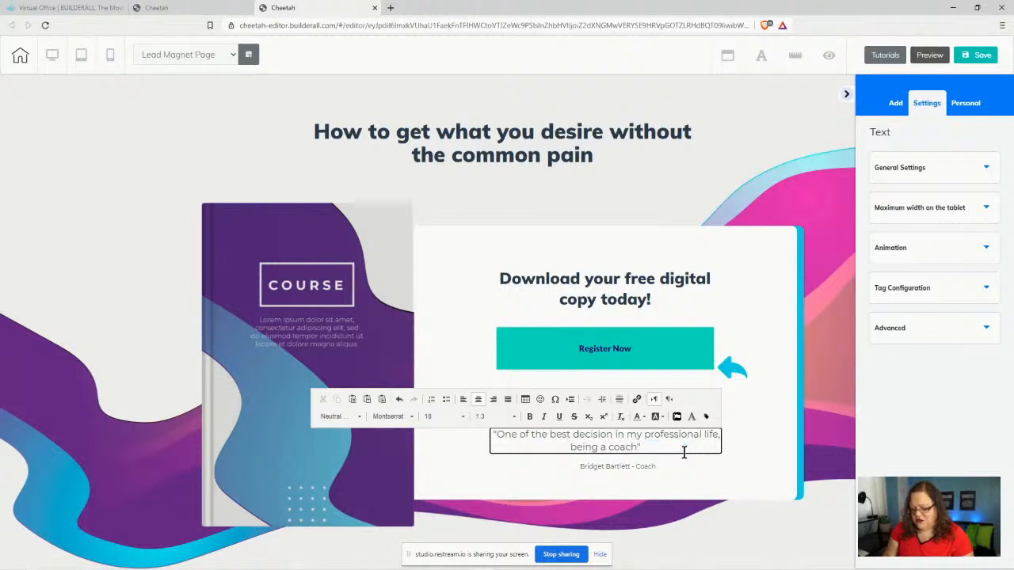
type(" andhelping")
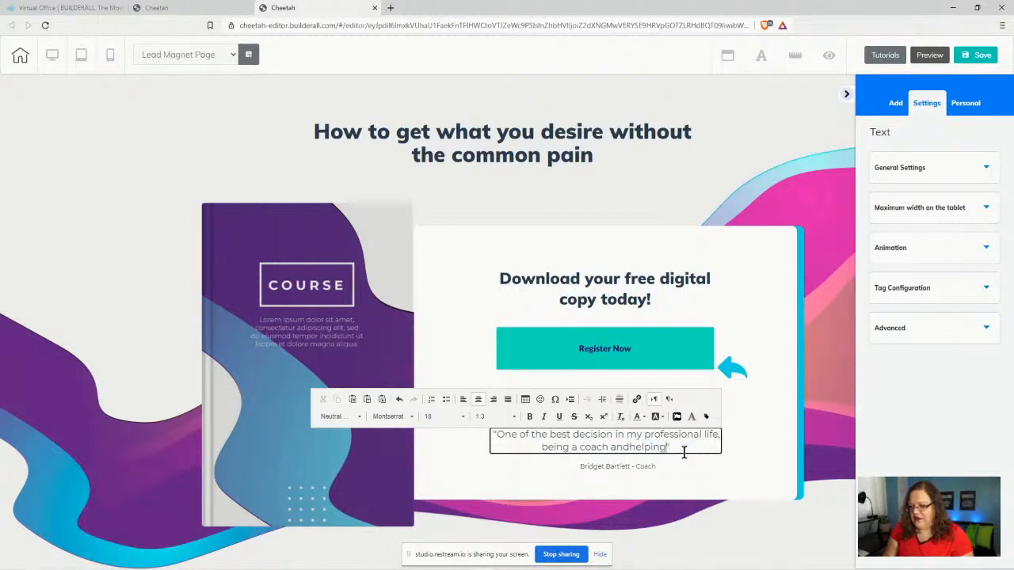
key("BackSpace")
key("BackSpace")
key("BackSpace")
key("BackSpace")
key("BackSpace")
key("BackSpace")
key("BackSpace")
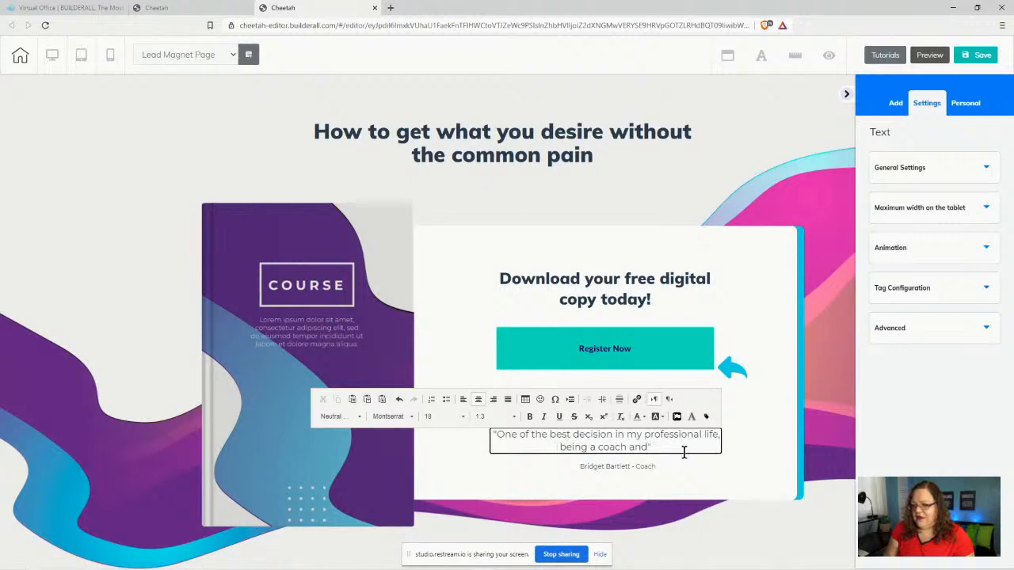
type("hge")
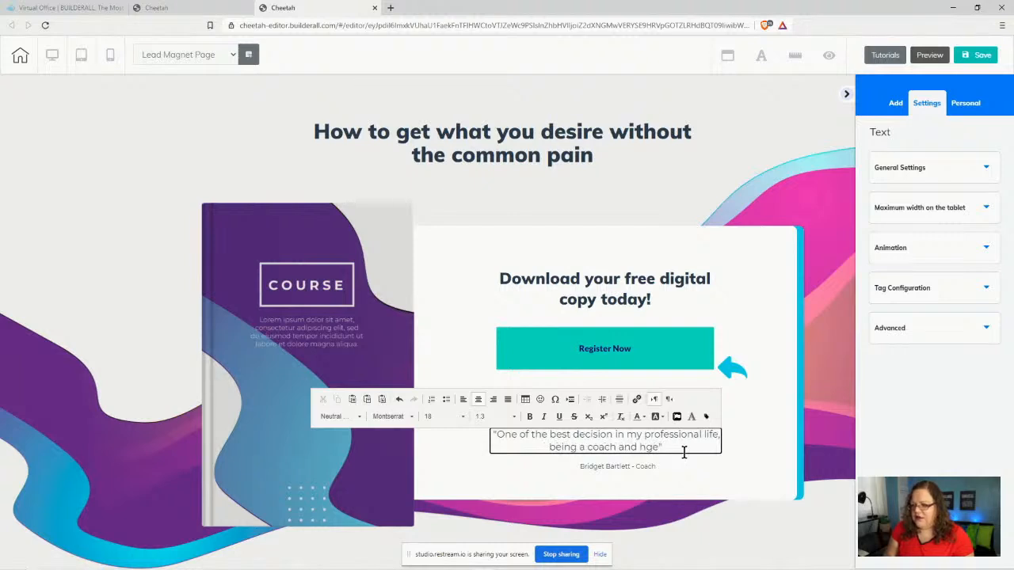
key("BackSpace")
key("BackSpace")
type("elping ")
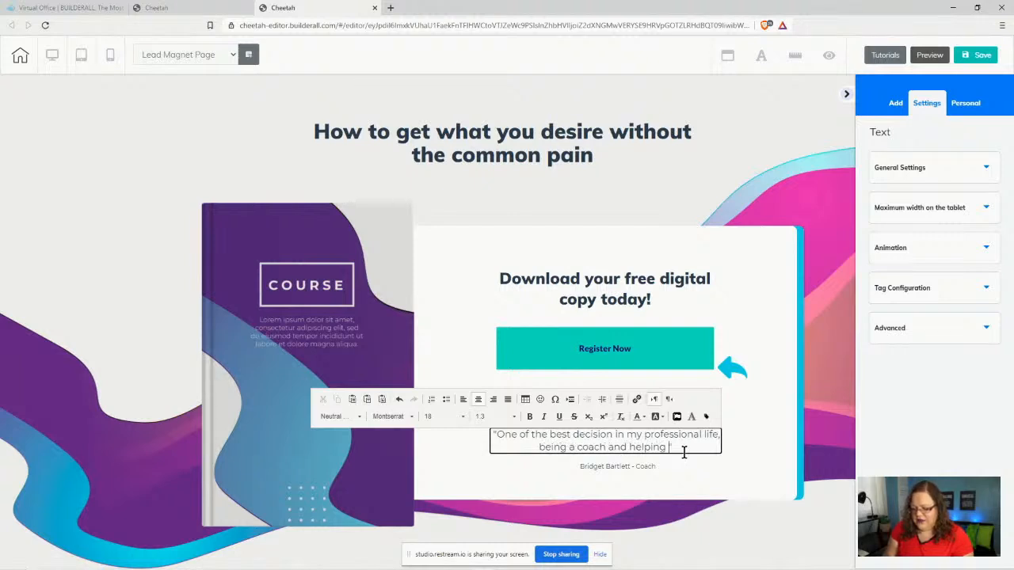
type("others")
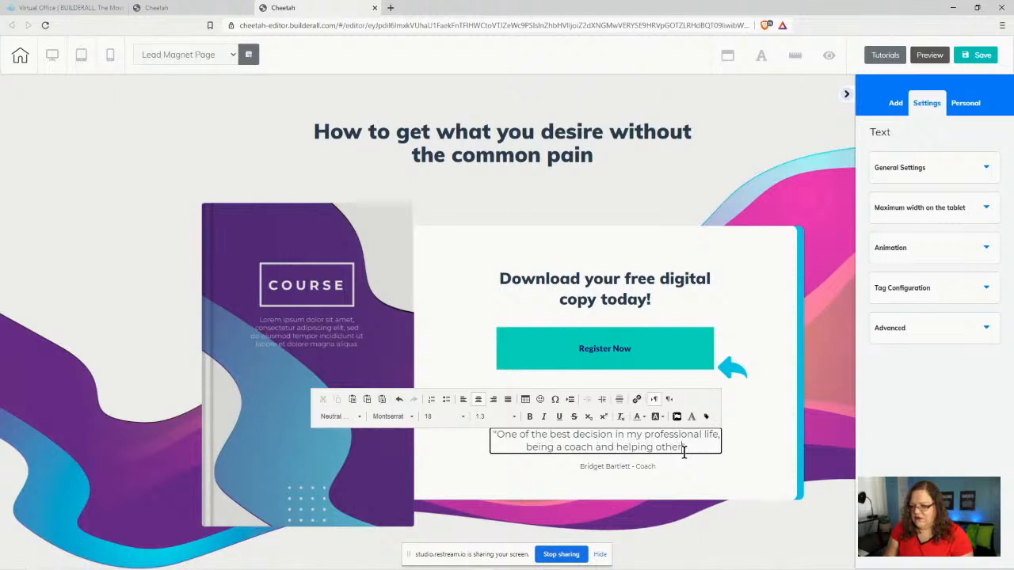
type(" is a dream com")
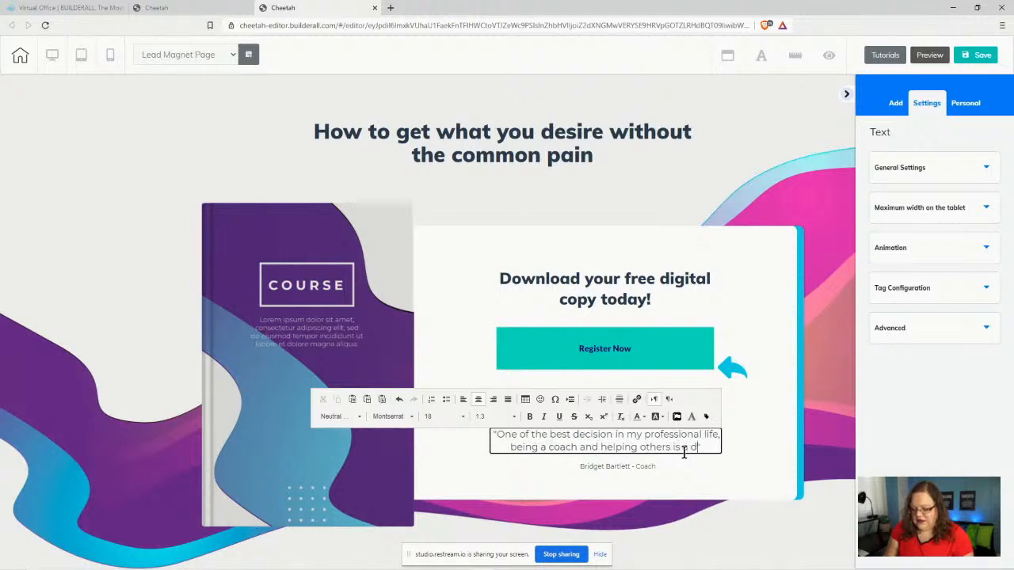
type("e t")
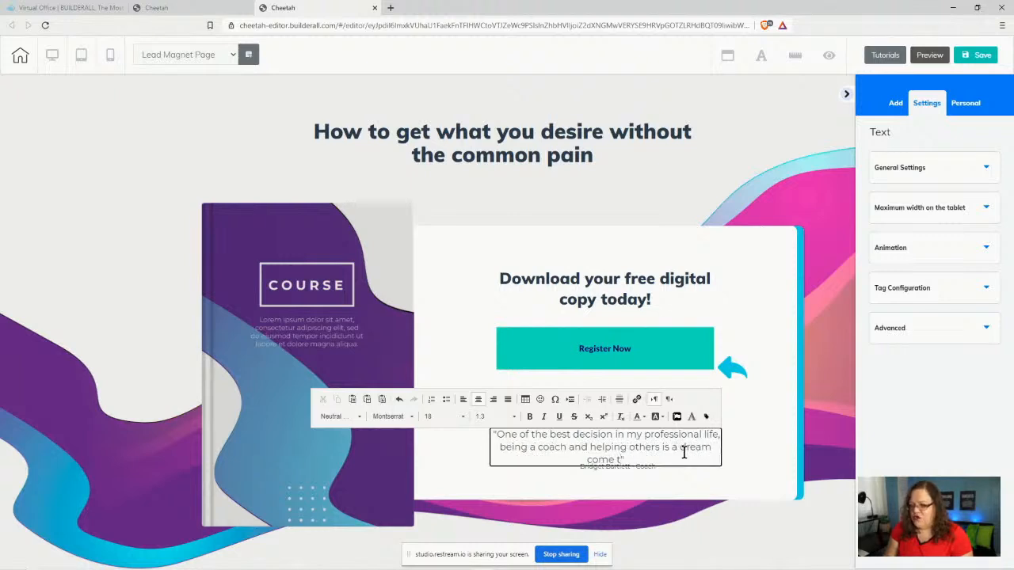
type("rue")
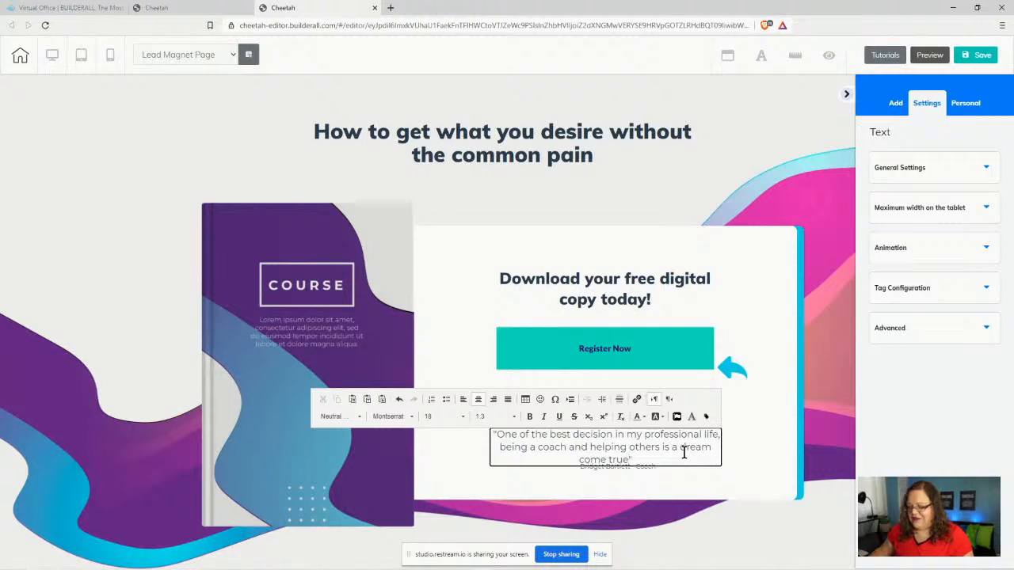
type("!")
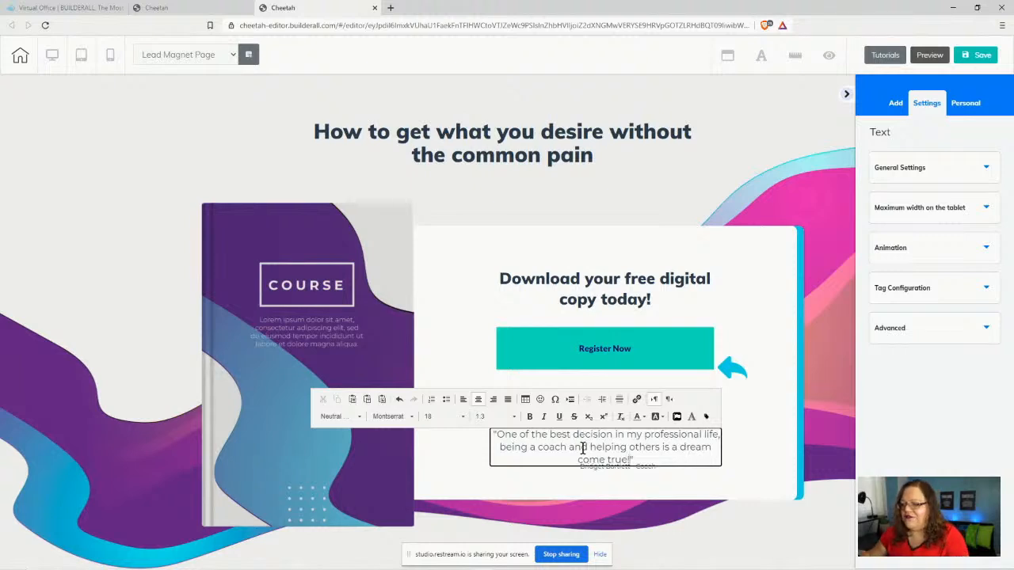
left_click(744, 451)
- Widen the quote onto two lines, reposition it, and move the Register Now button slightly down
left_click_drag(678, 441, 675, 435)
left_click(724, 459)
left_click_drag(721, 459, 758, 456)
left_click(759, 456)
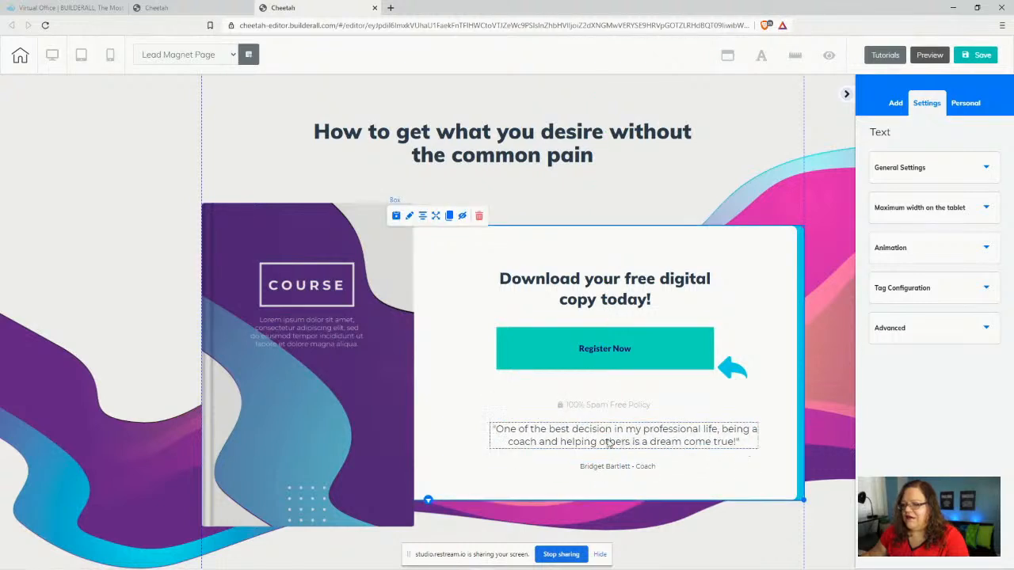
left_click_drag(605, 448, 625, 472)
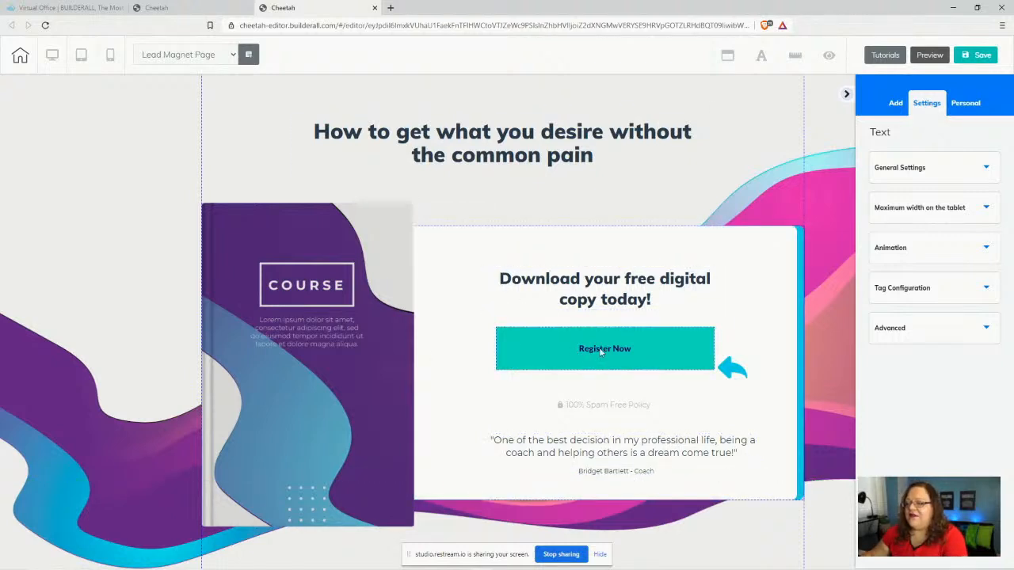
left_click_drag(600, 351, 597, 360)
left_click(734, 377)
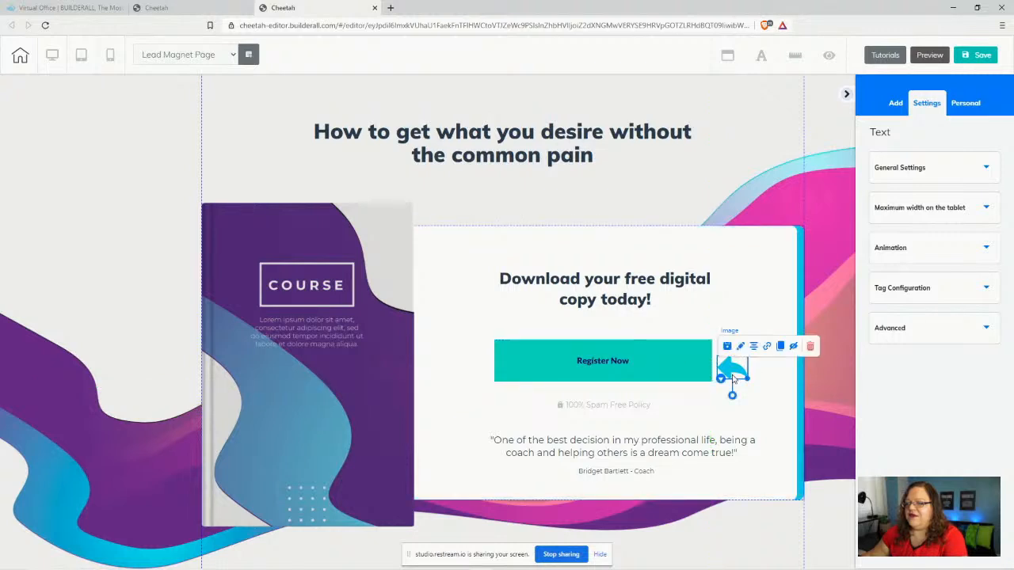
- Change the button's Headline text from Register Now to 'GET YOUR FREE GUIDE HERE!'
left_click(558, 363)
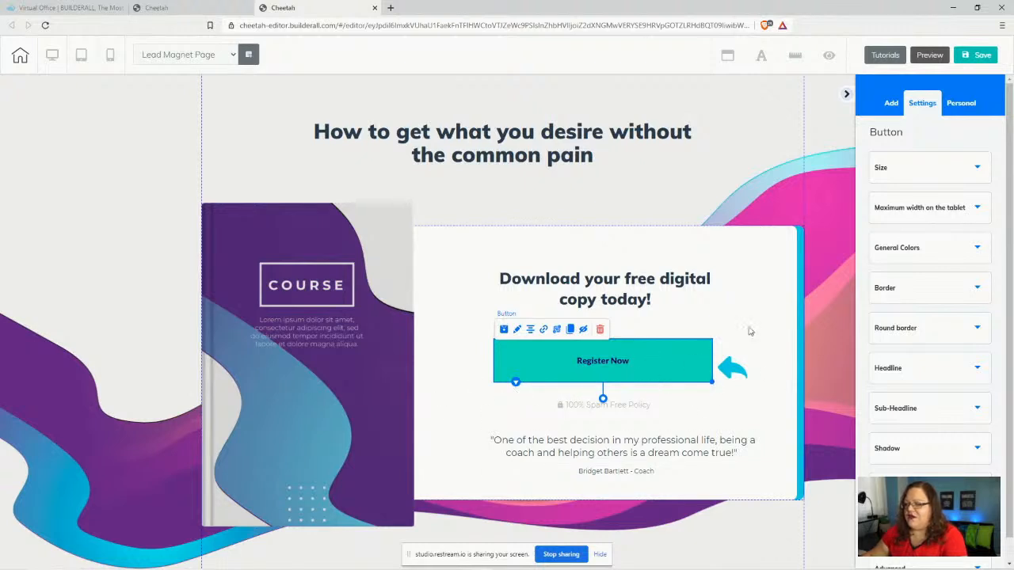
left_click(906, 369)
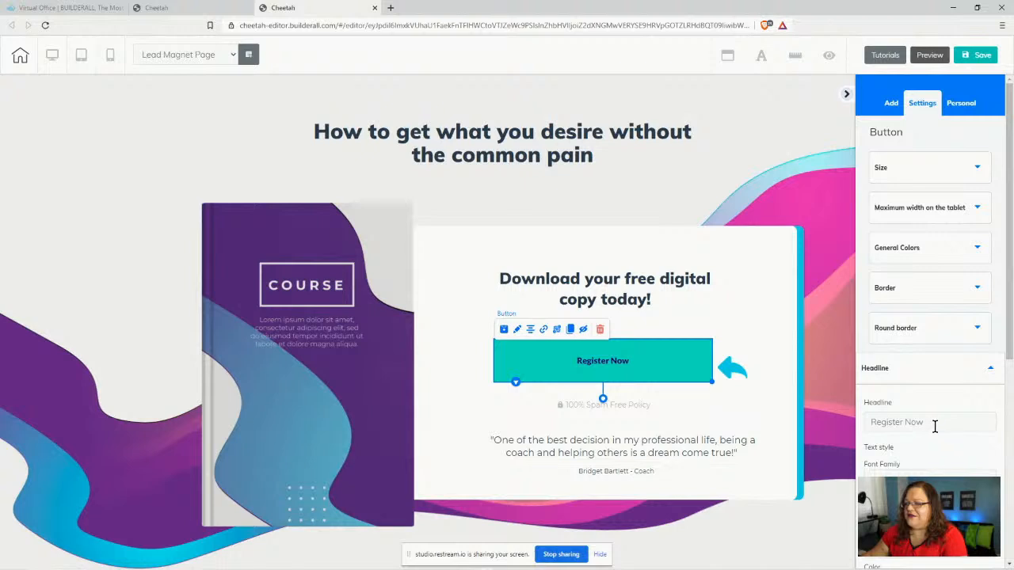
scroll(931, 432, "down", 1)
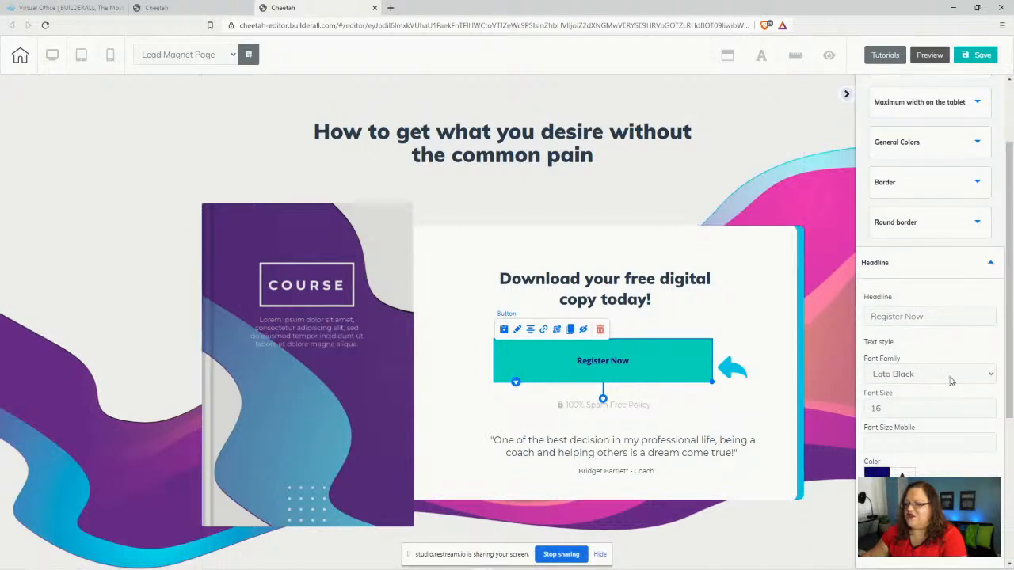
left_click_drag(931, 316, 857, 328)
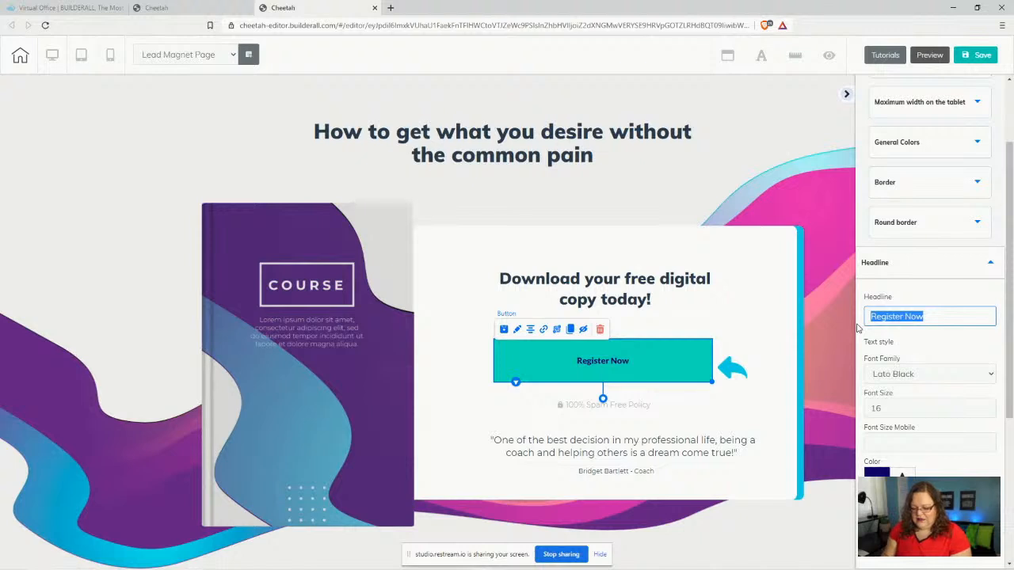
type("GET YOUR ")
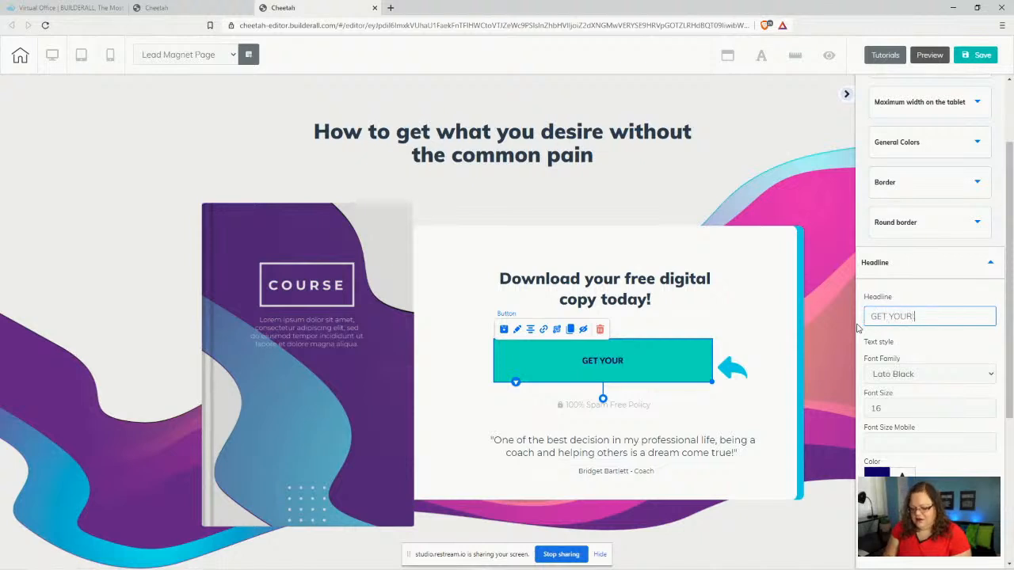
type("FREE GUI")
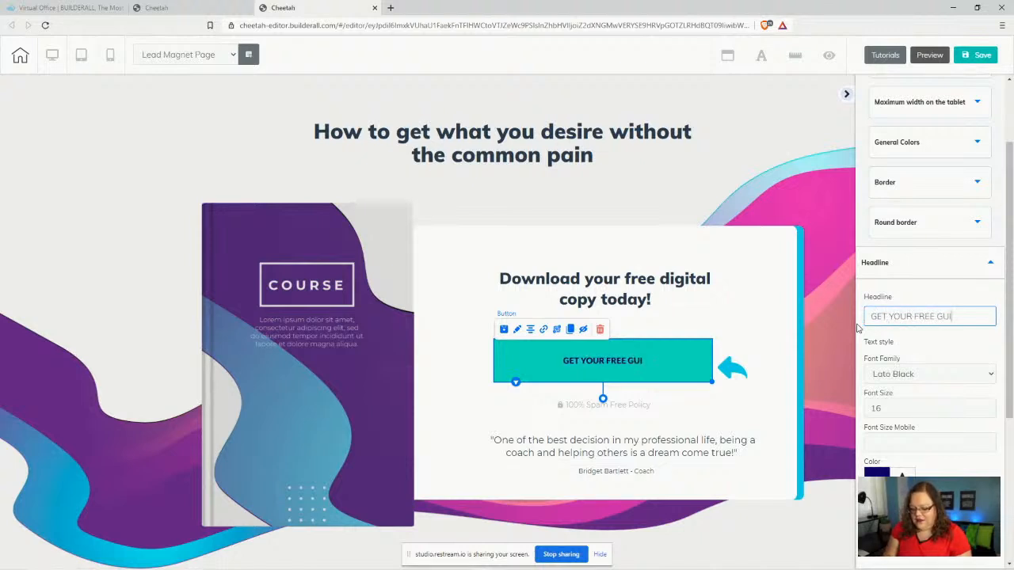
type("DE NOW")
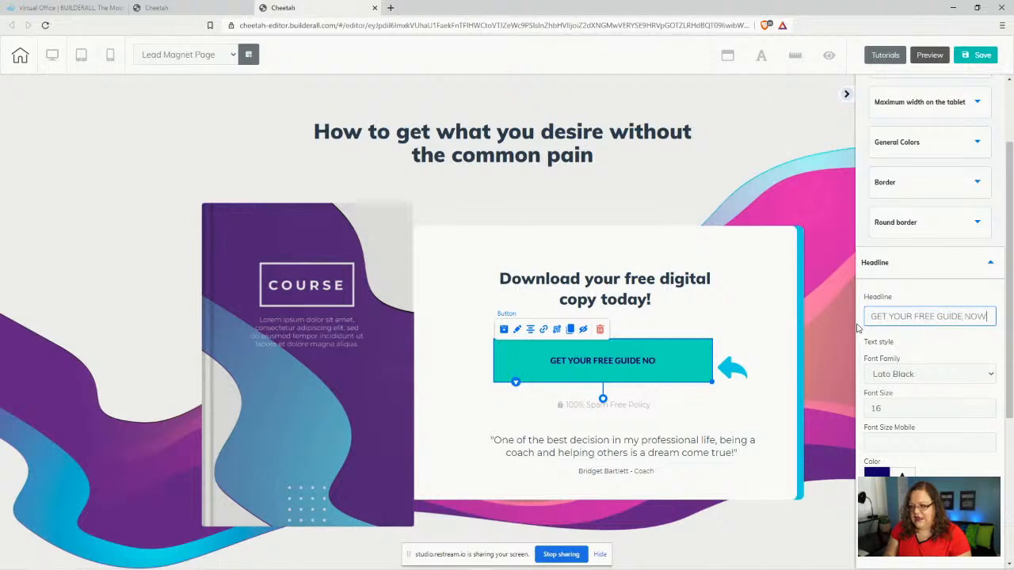
key("BackSpace")
key("BackSpace")
key("BackSpace")
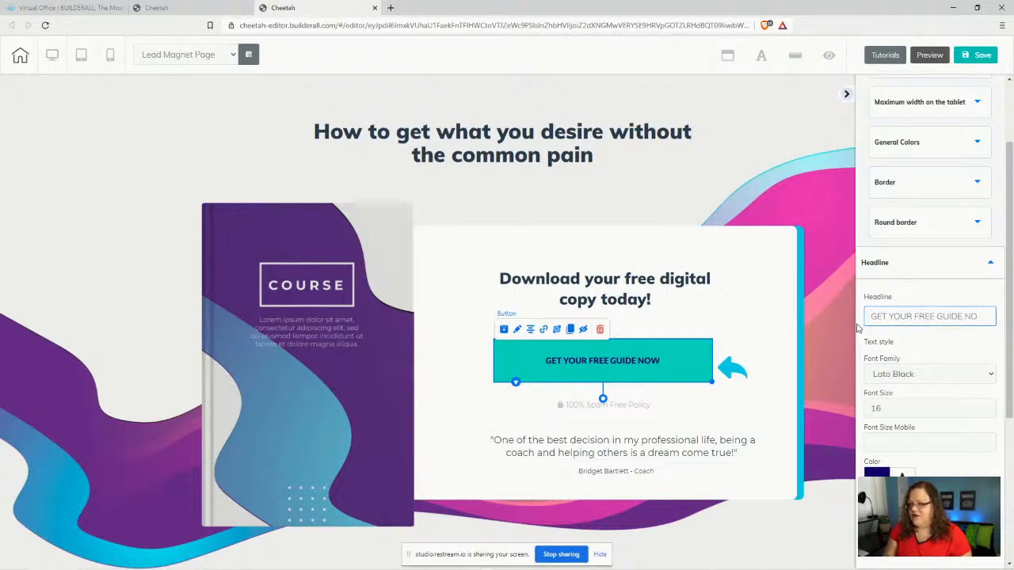
type("HERE!")
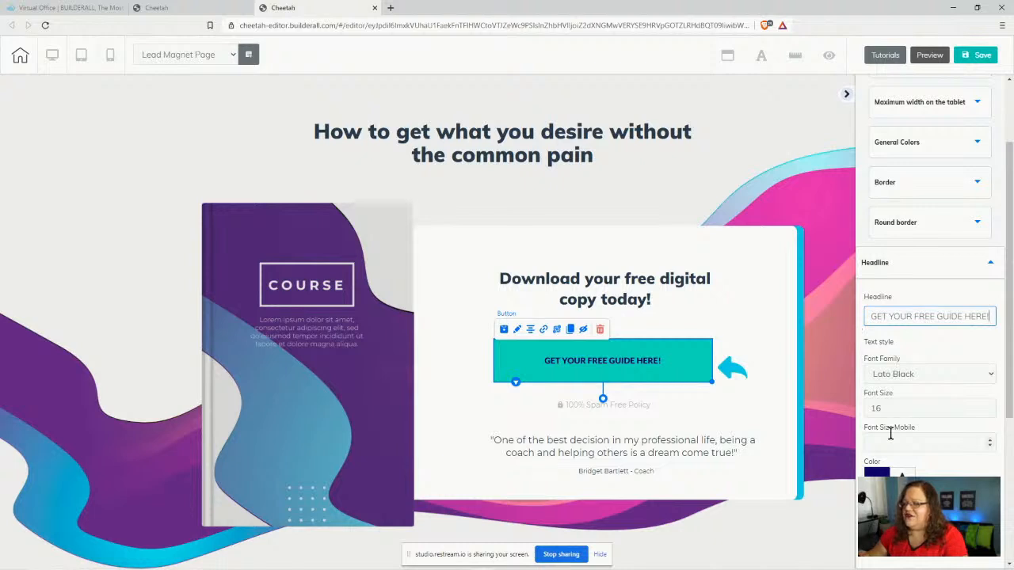
- Try black and then vivid blue as the button label colour
left_click(881, 474)
scroll(901, 412, "down", 2)
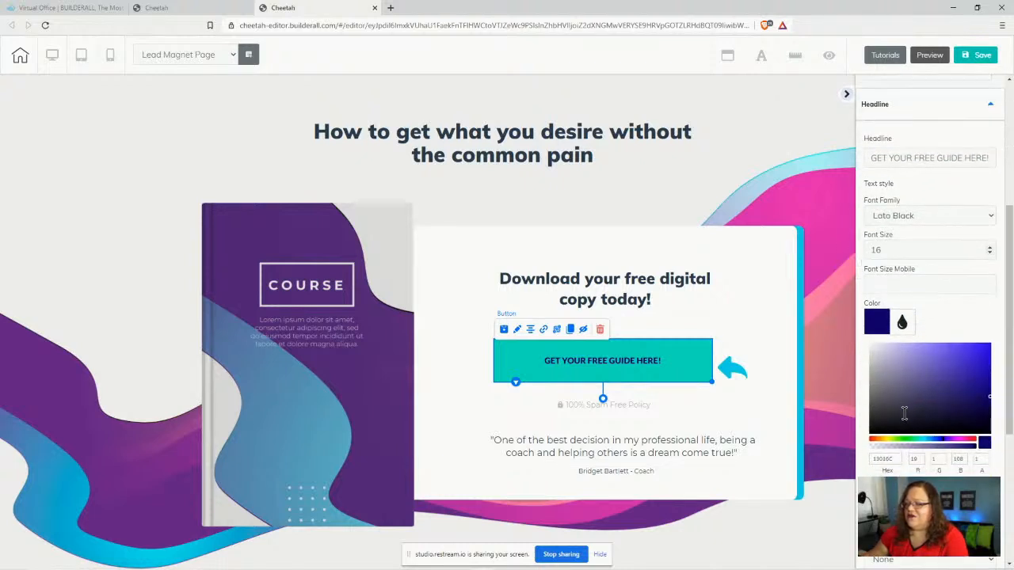
left_click_drag(905, 410, 863, 332)
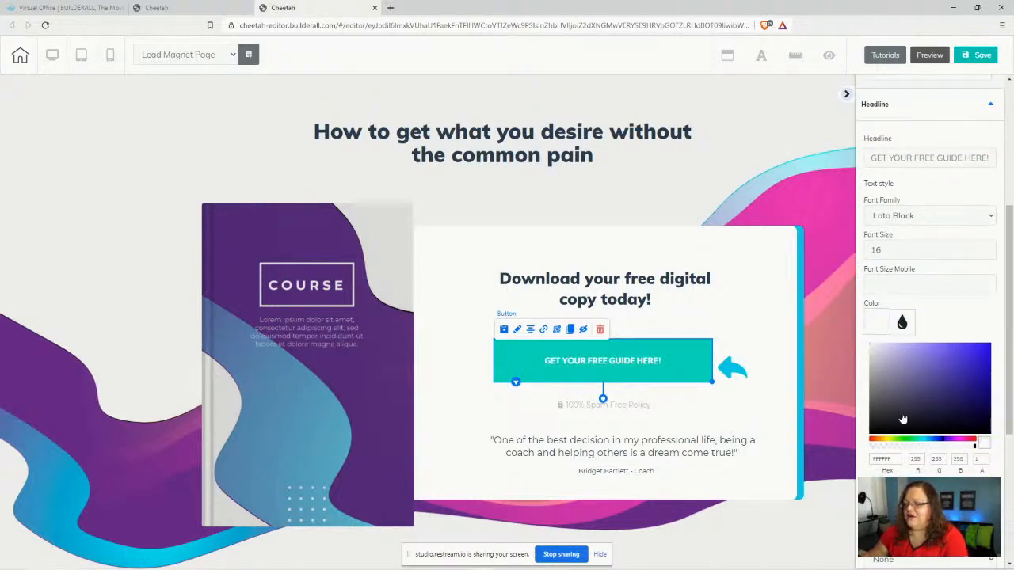
left_click_drag(903, 418, 853, 449)
left_click_drag(874, 374, 854, 441)
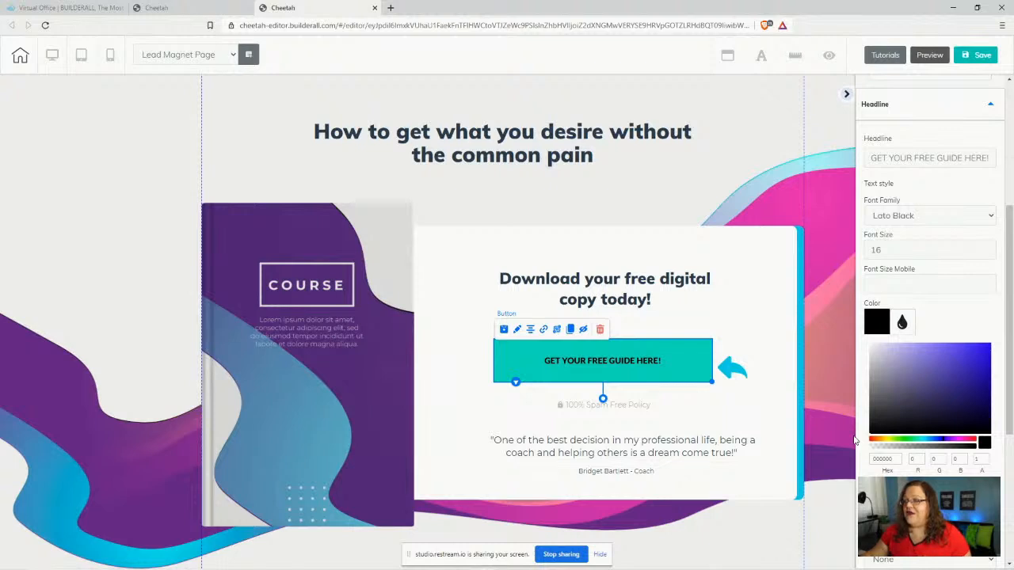
- Raise the button label's font size to 20
left_click(989, 247)
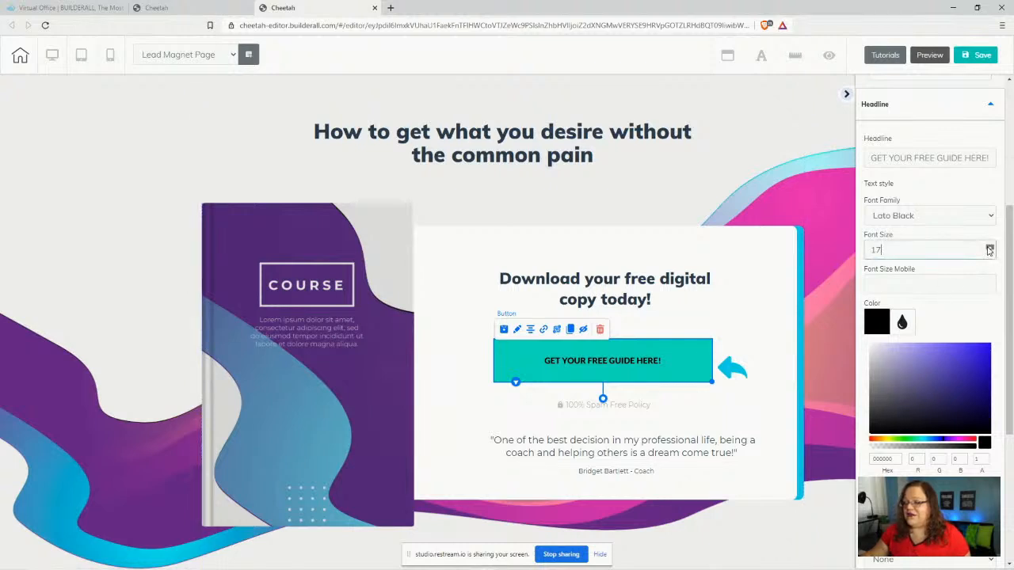
left_click(989, 247)
left_click(989, 247)
left_click(989, 247)
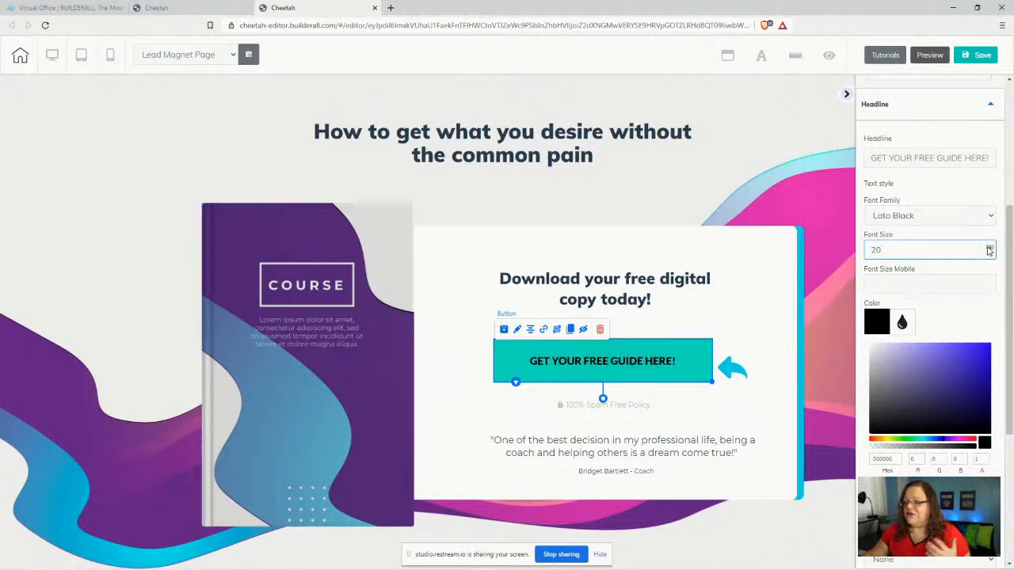
left_click(989, 247)
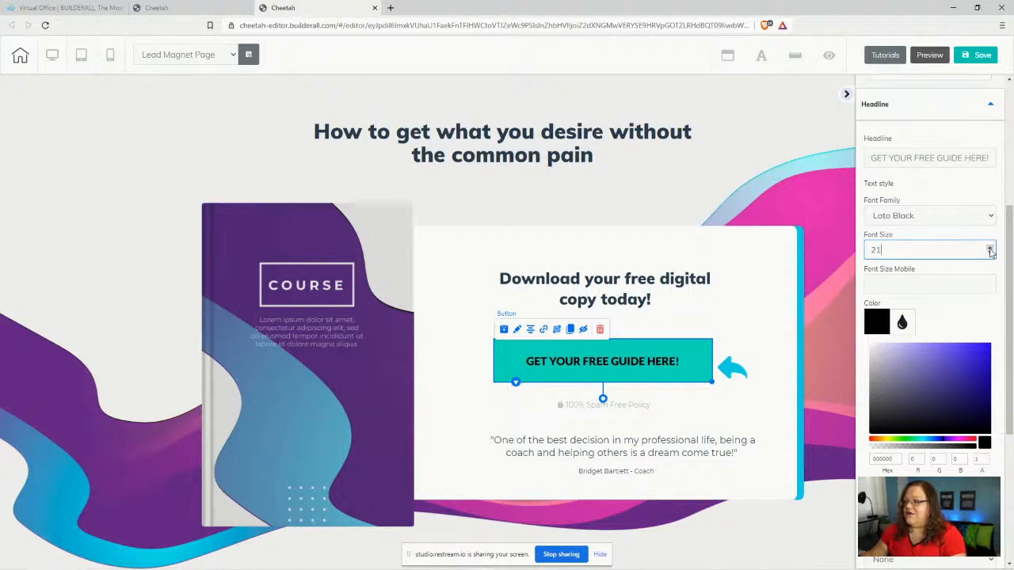
left_click(989, 253)
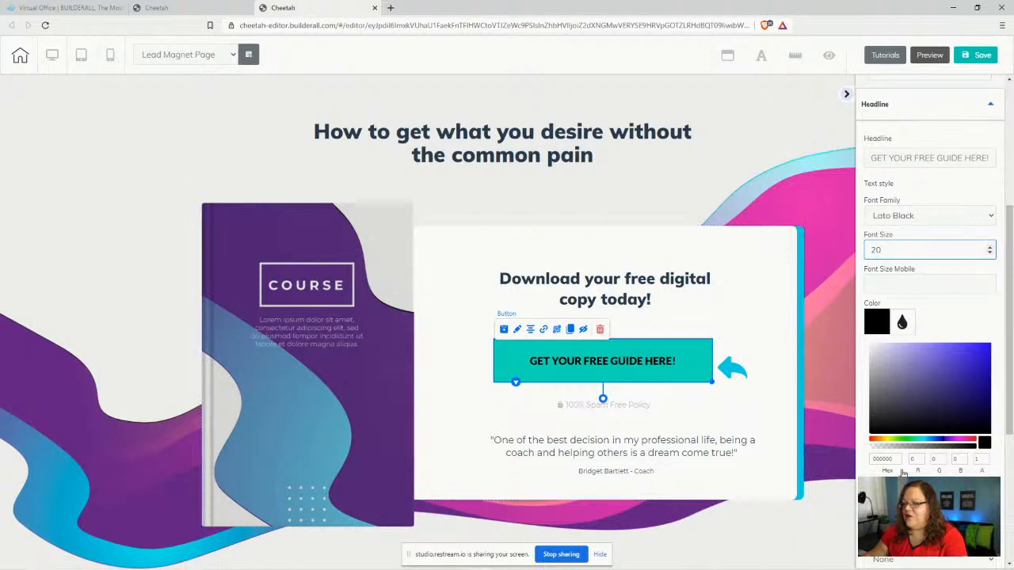
- Add a button drop shadow with adjusted offset and blur in semi-transparent grey
scroll(935, 323, "down", 3)
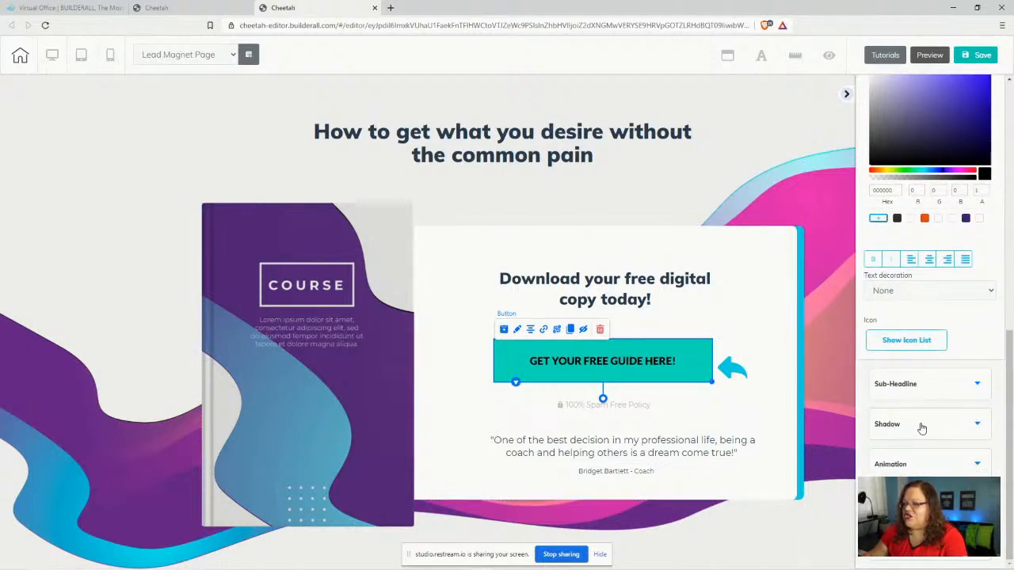
left_click(919, 425)
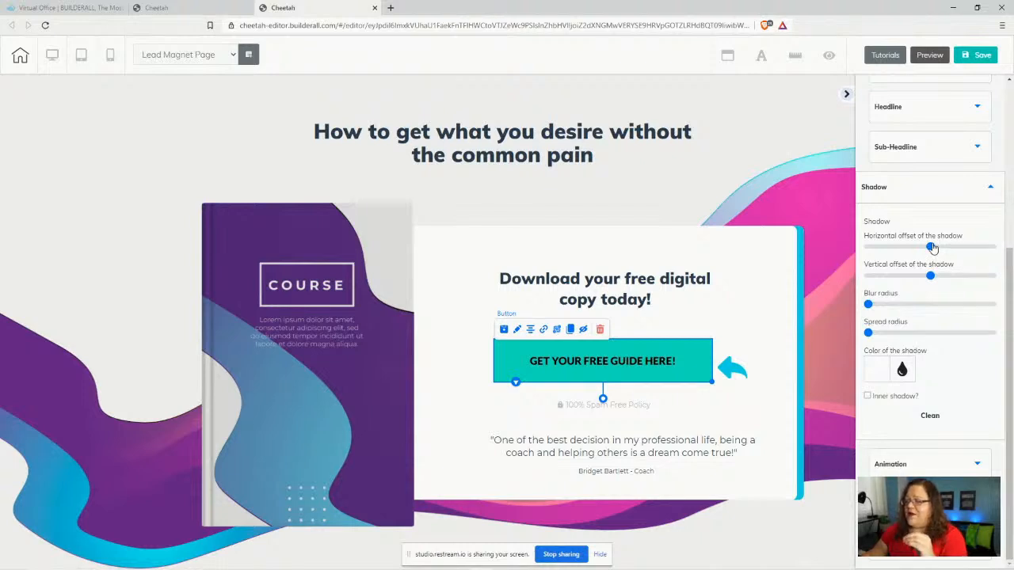
left_click_drag(931, 247, 935, 277)
left_click_drag(867, 305, 873, 306)
left_click_drag(868, 334, 872, 333)
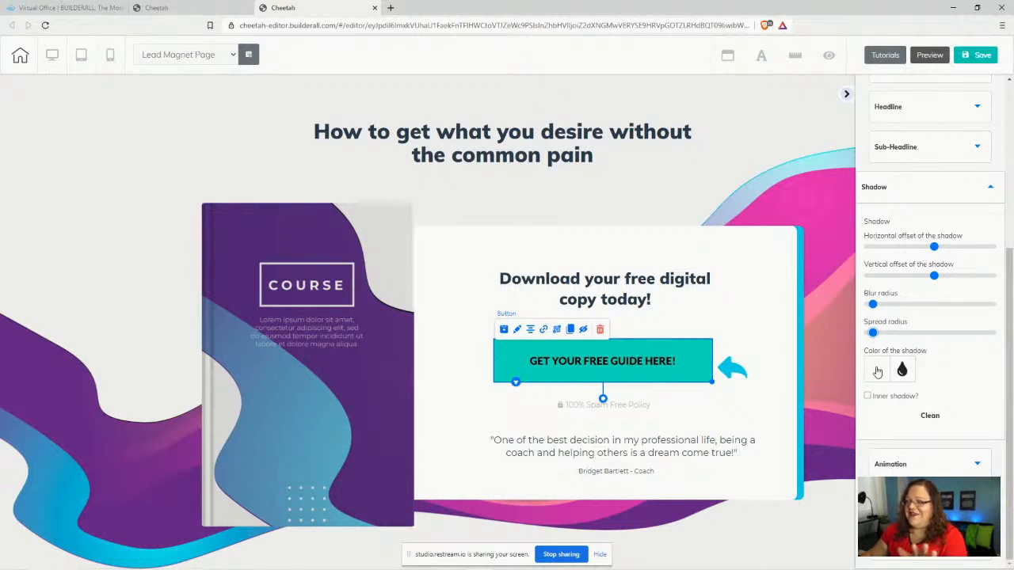
left_click(877, 372)
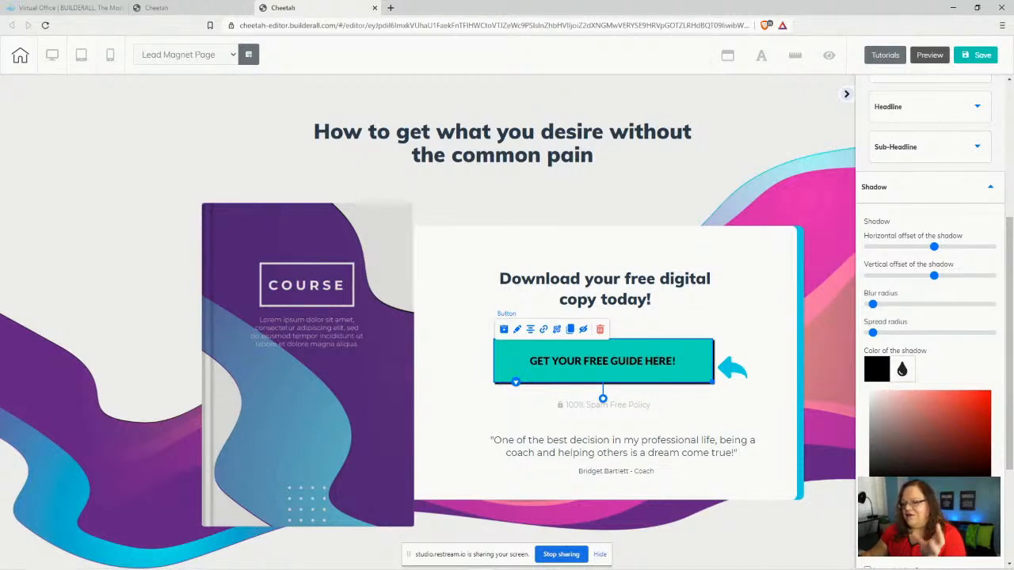
left_click(922, 495)
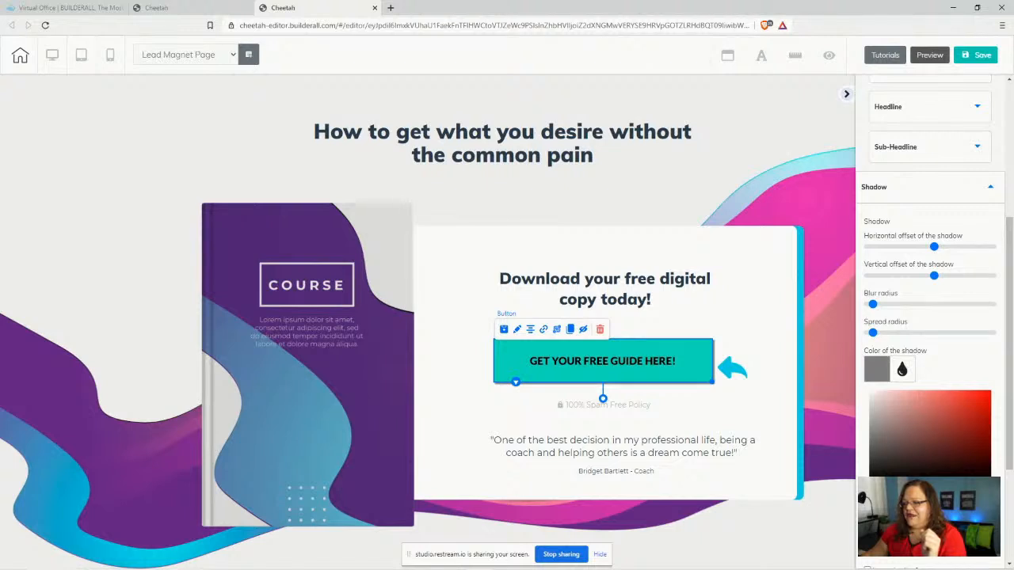
scroll(980, 452, "down", 2)
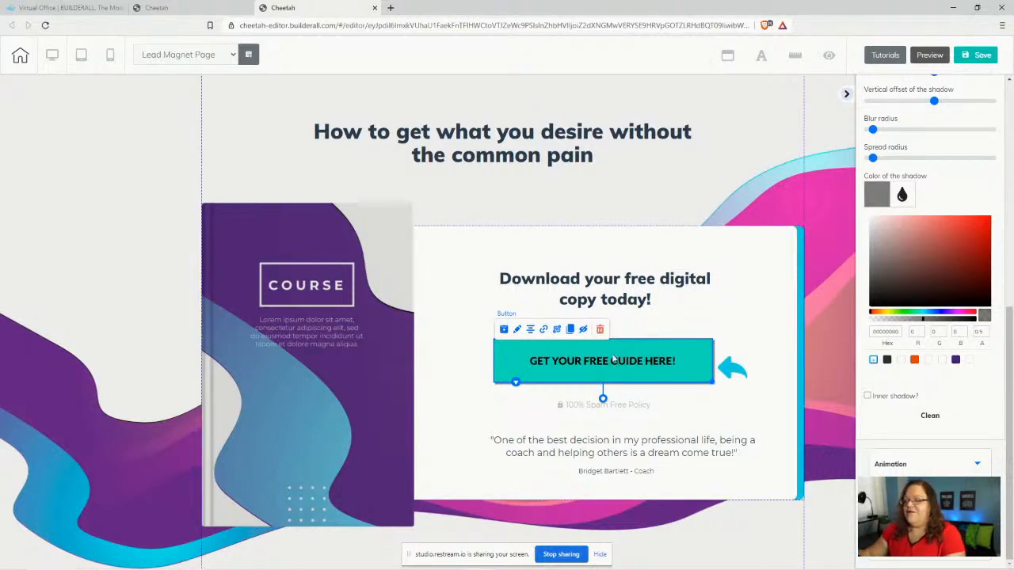
- Nudge the button slightly right and move the panel heading slightly down
left_click_drag(593, 360, 593, 357)
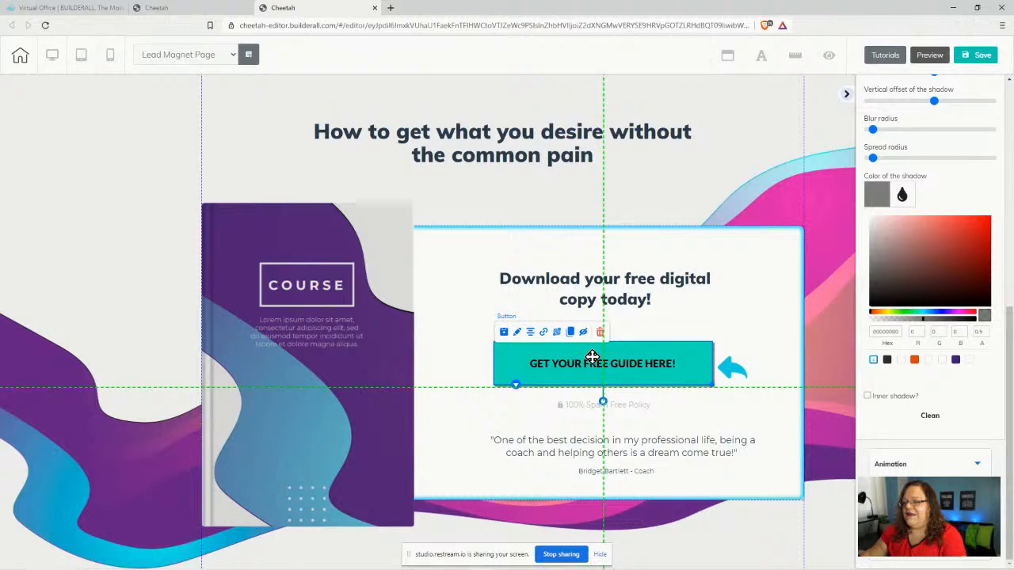
left_click_drag(608, 293, 679, 290)
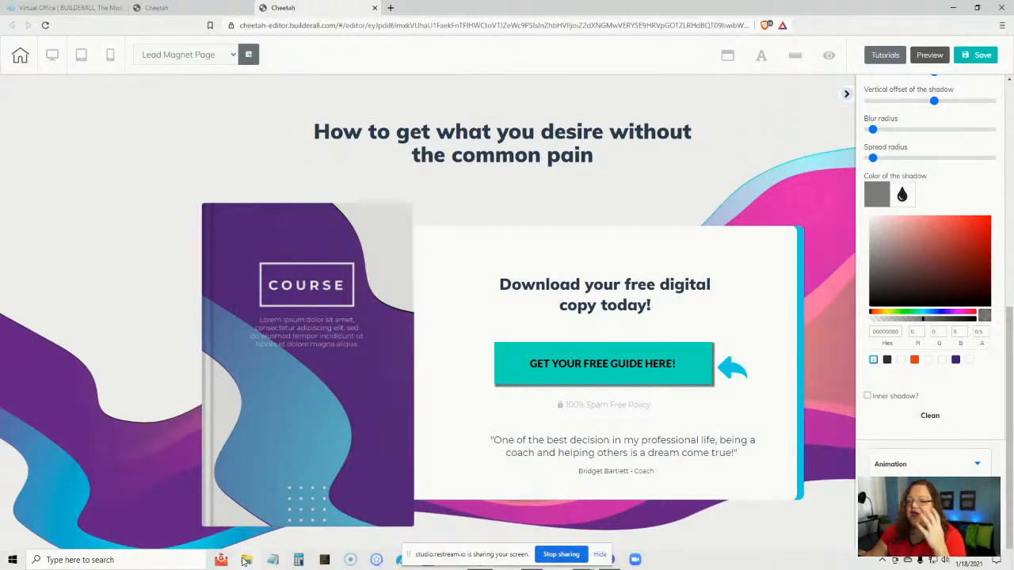
- Browse the TRAINING Launch Your Online Course zip to 6 - Optin Page > Opt-in Page and open index
left_click(245, 560)
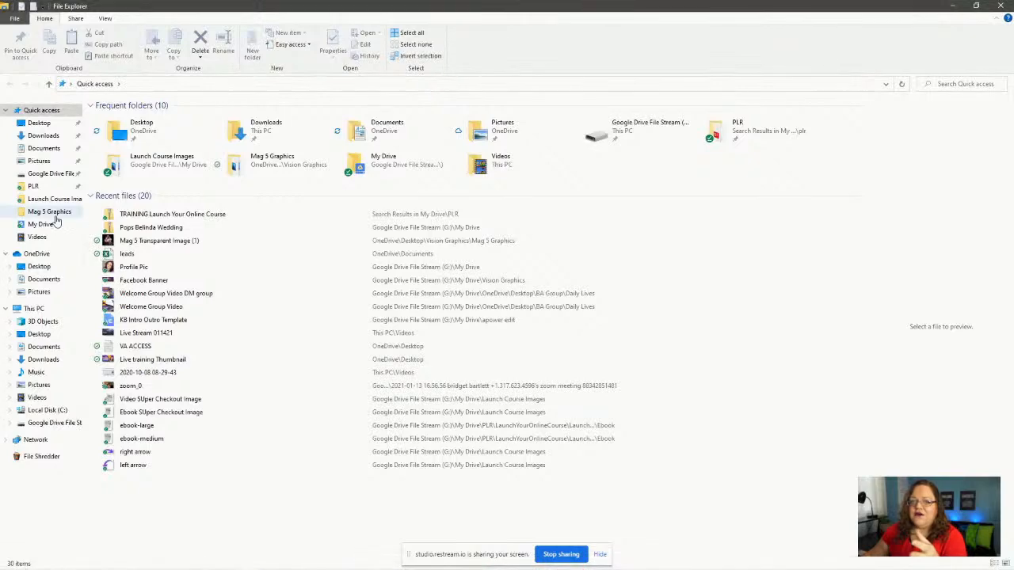
left_click(34, 186)
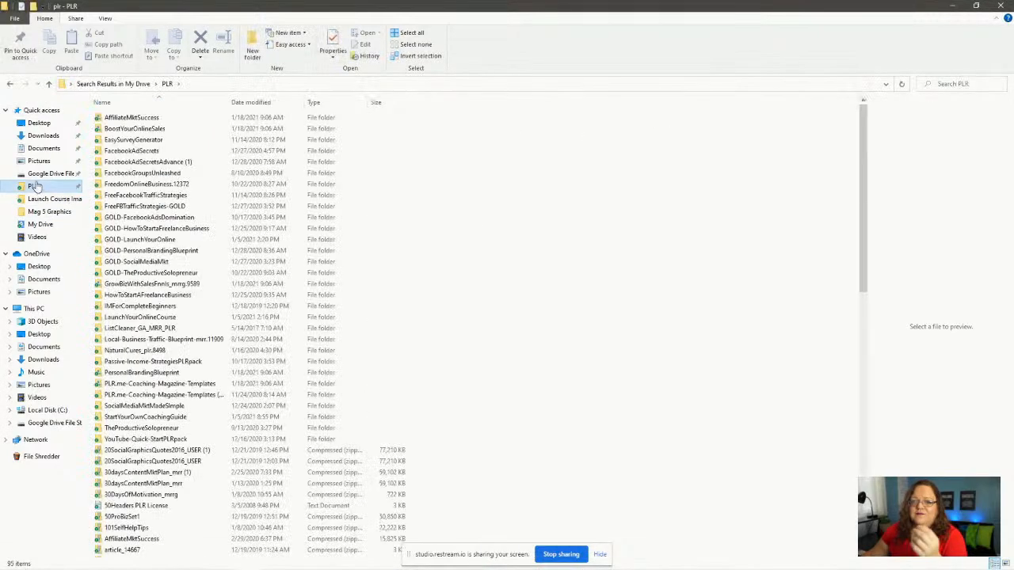
left_click(10, 83)
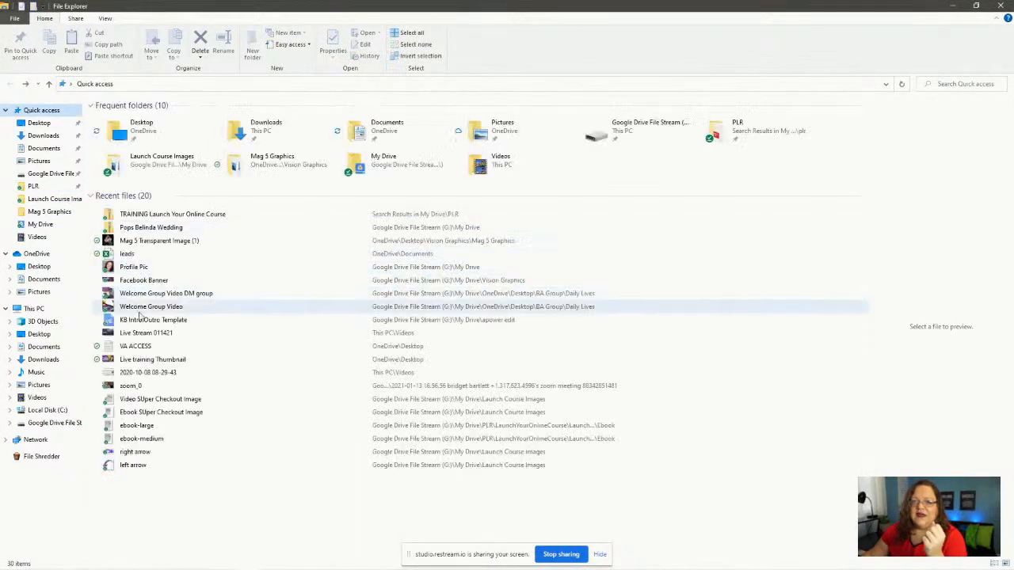
double_click(141, 215)
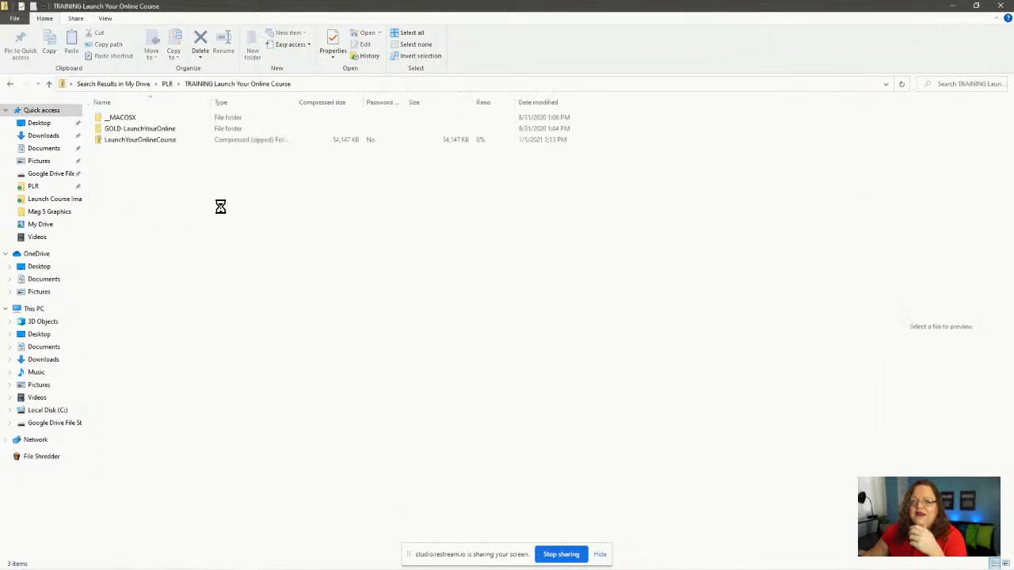
double_click(131, 143)
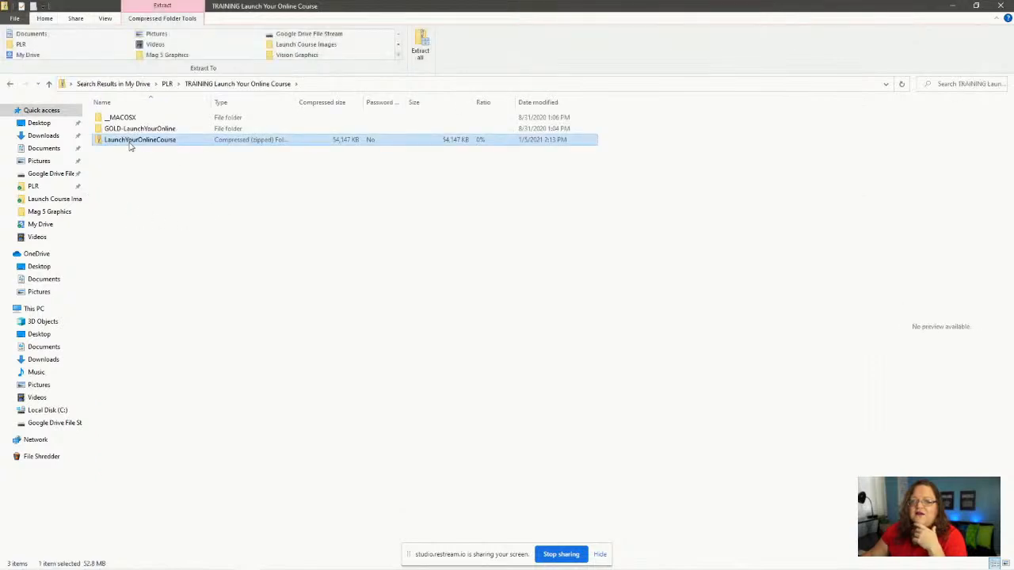
double_click(141, 129)
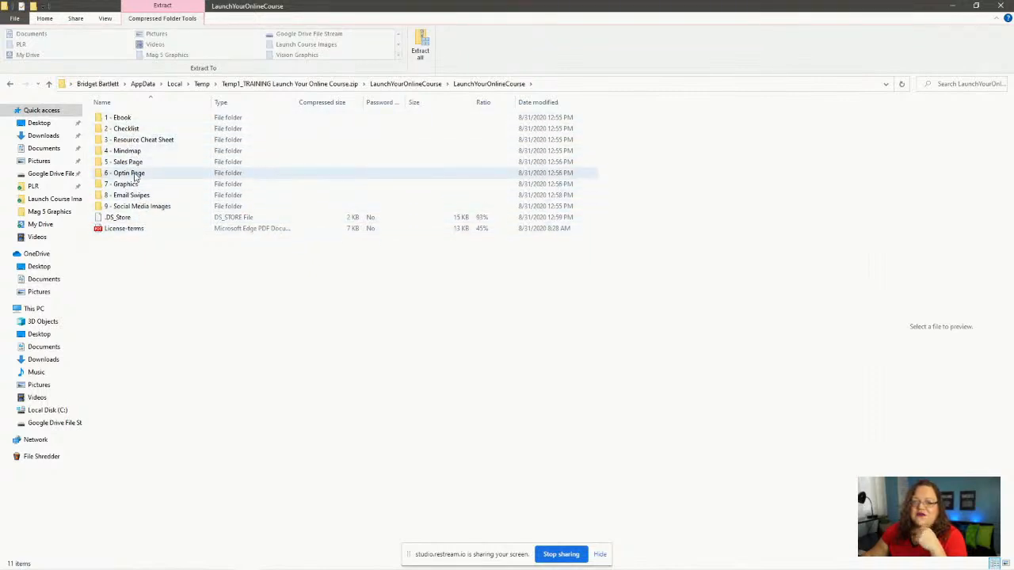
double_click(134, 176)
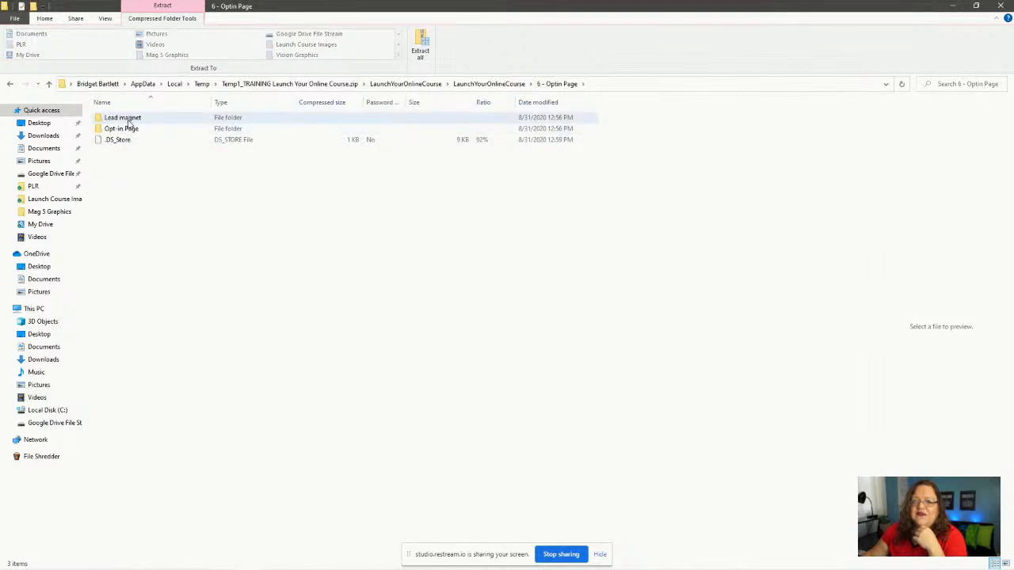
double_click(134, 131)
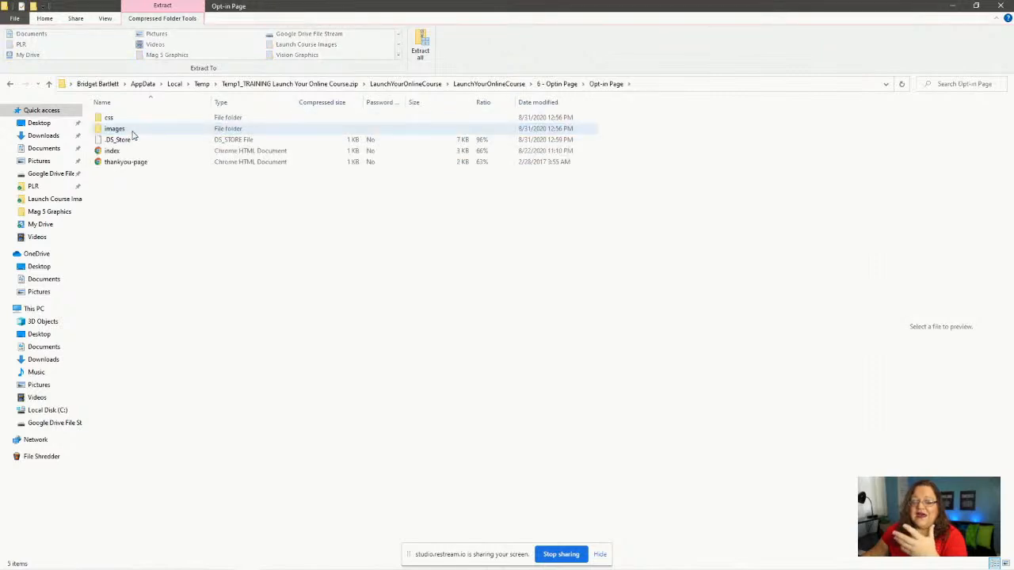
left_click(129, 154)
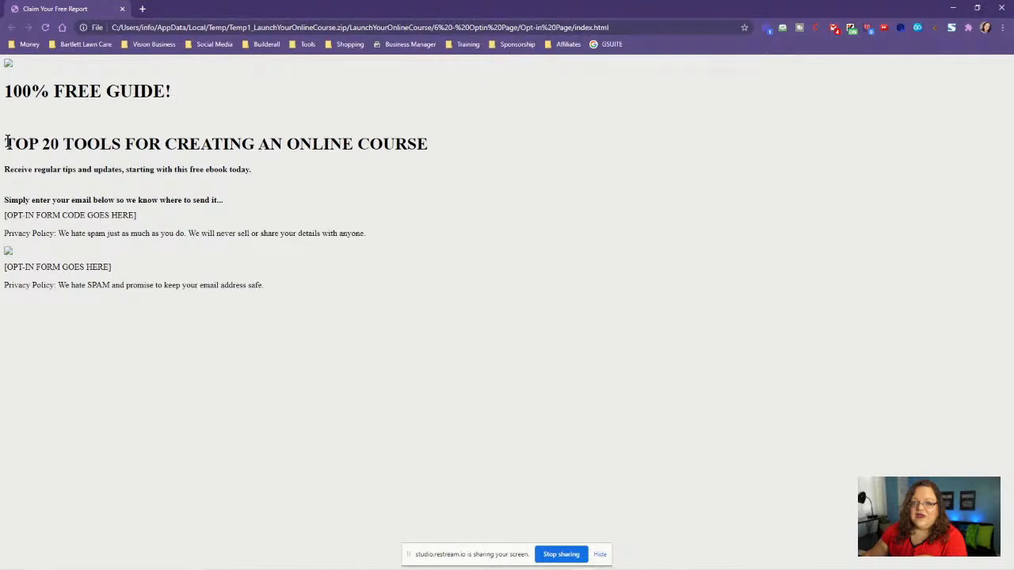
- Select the TOP 20 TOOLS heading, minimize Chrome, and bring File Explorer back
left_click_drag(5, 143, 141, 165)
left_click(953, 7)
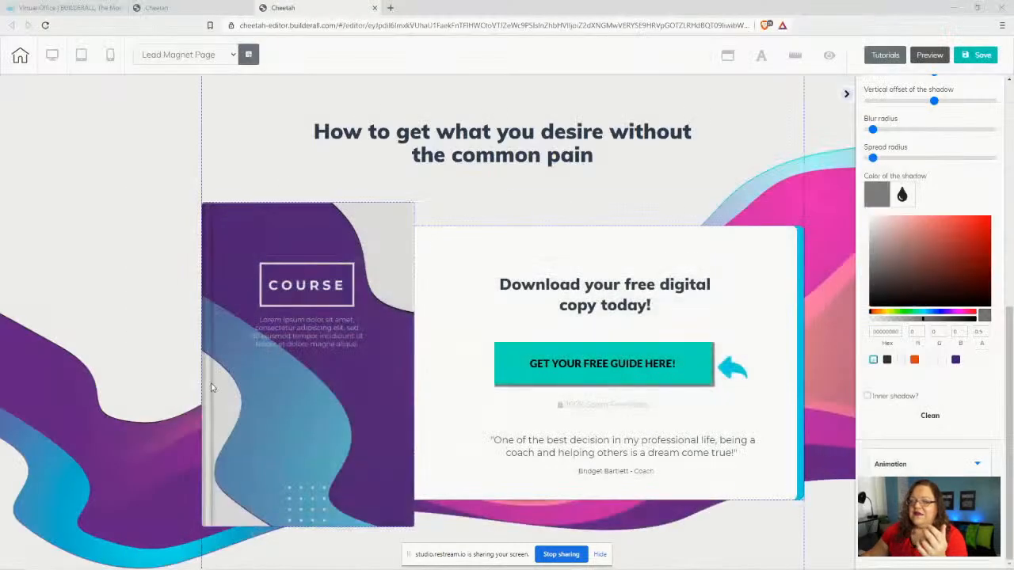
mouse_move(306, 568)
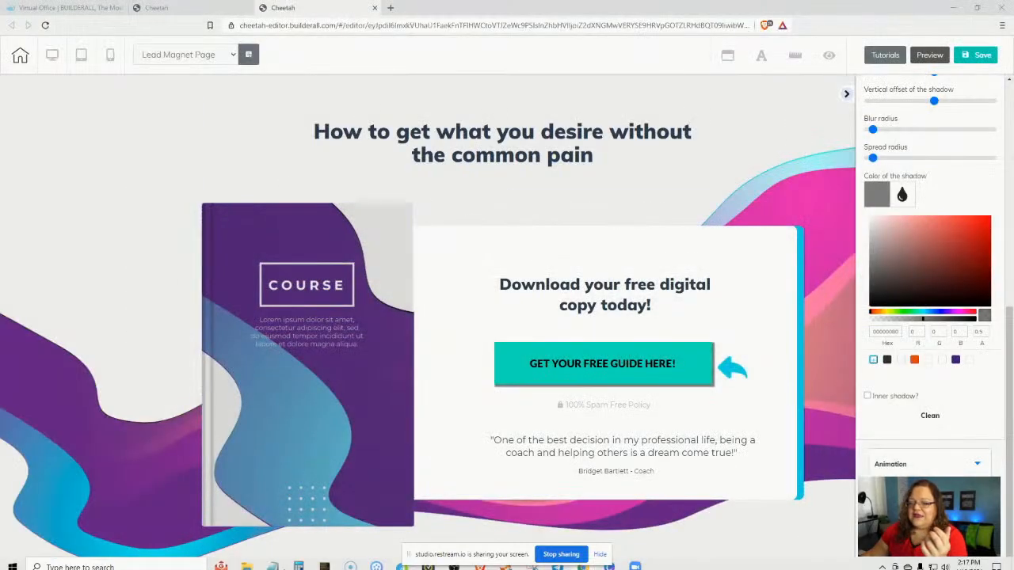
left_click(244, 562)
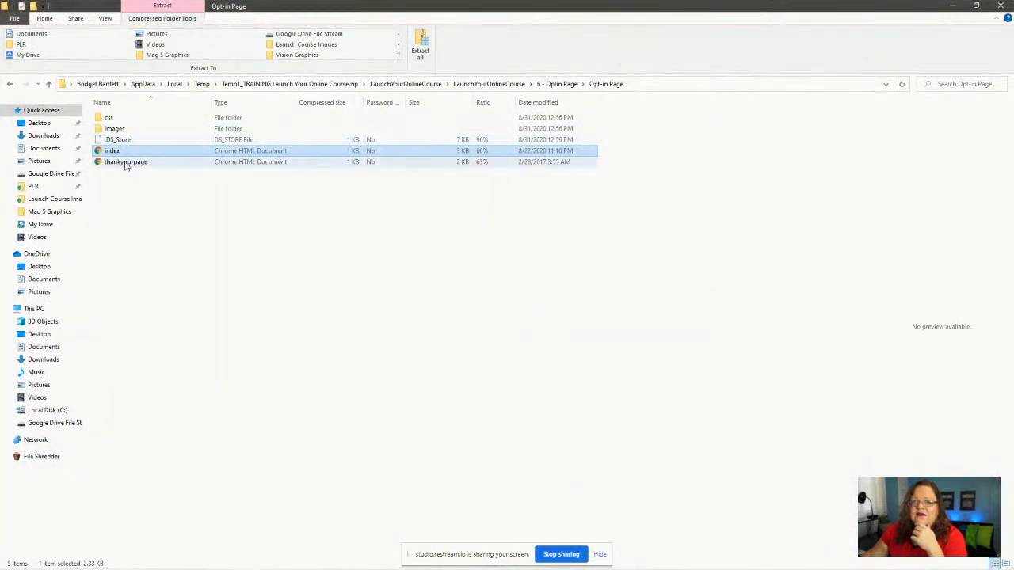
- Open lead-magnet-medium.png from the images folder in Photos to view the TOP 20 TOOLS ebook cover
double_click(118, 130)
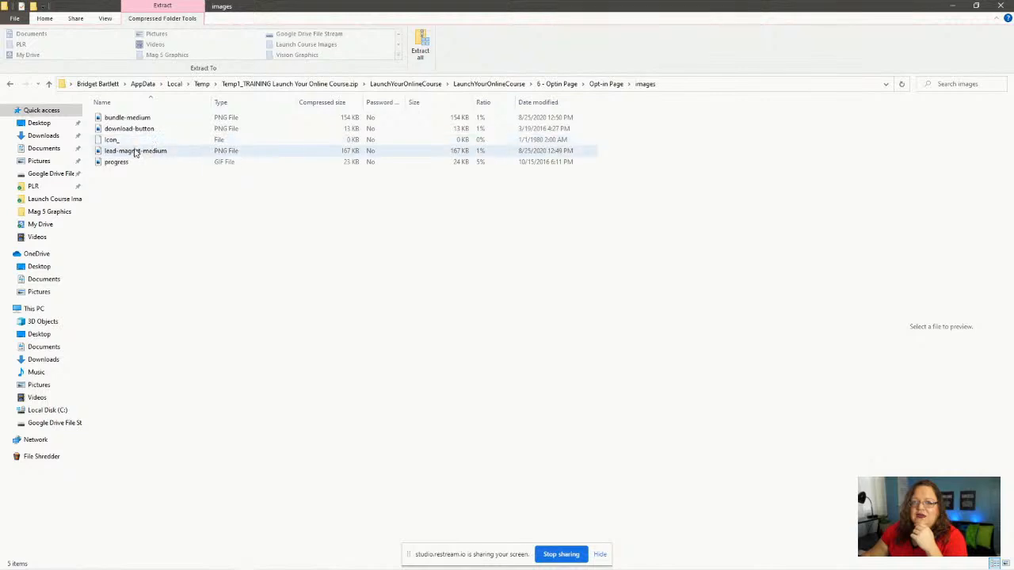
double_click(140, 155)
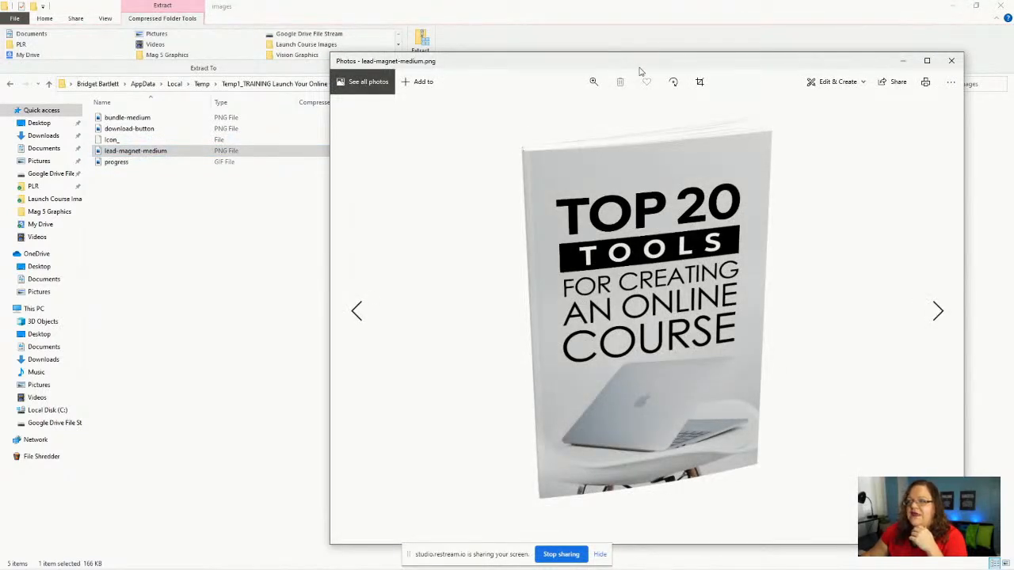
- Close the Photos viewer and reopen the Opt-in Page index.html in the browser
left_click_drag(636, 63, 511, 32)
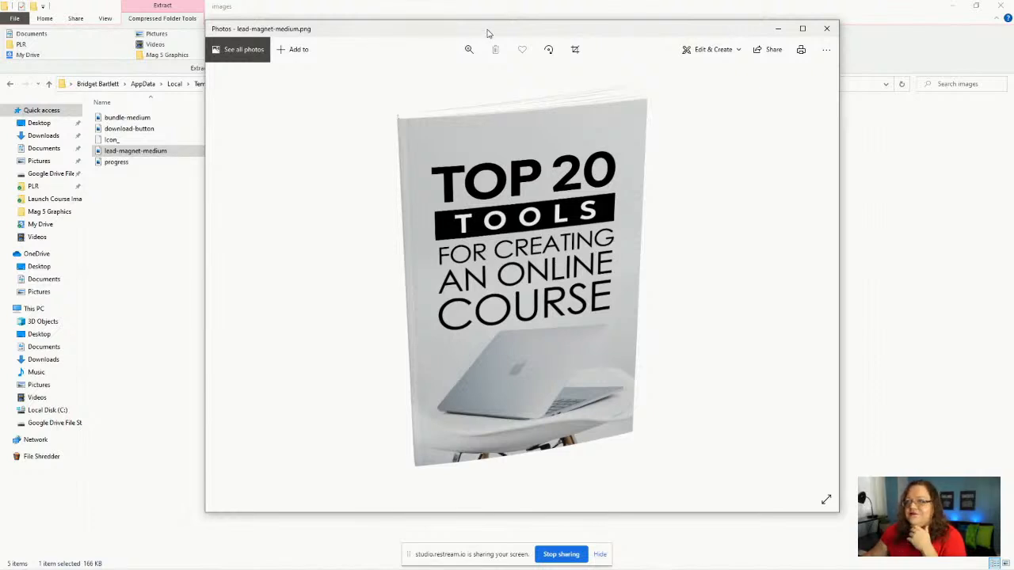
left_click(826, 28)
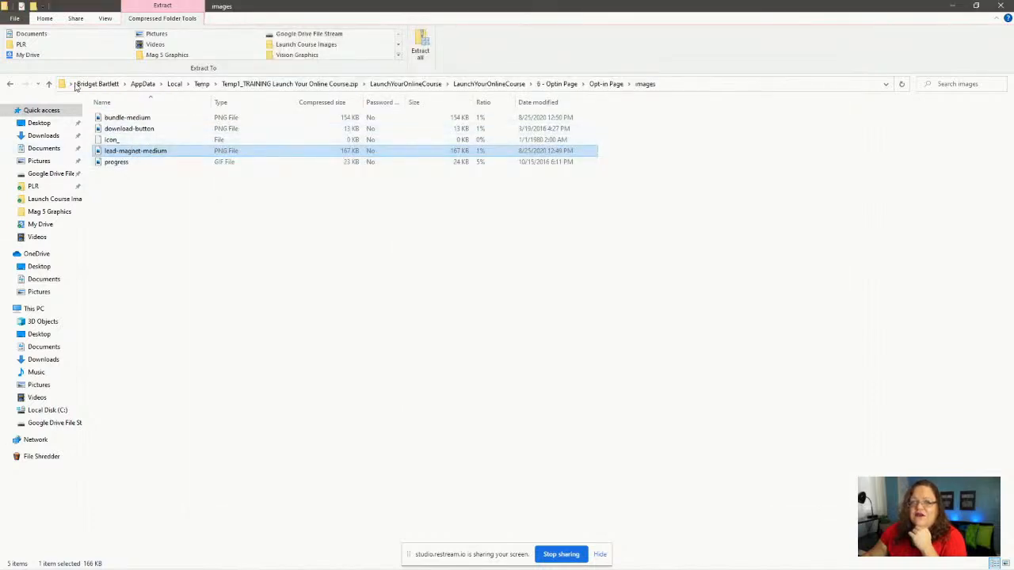
left_click(9, 83)
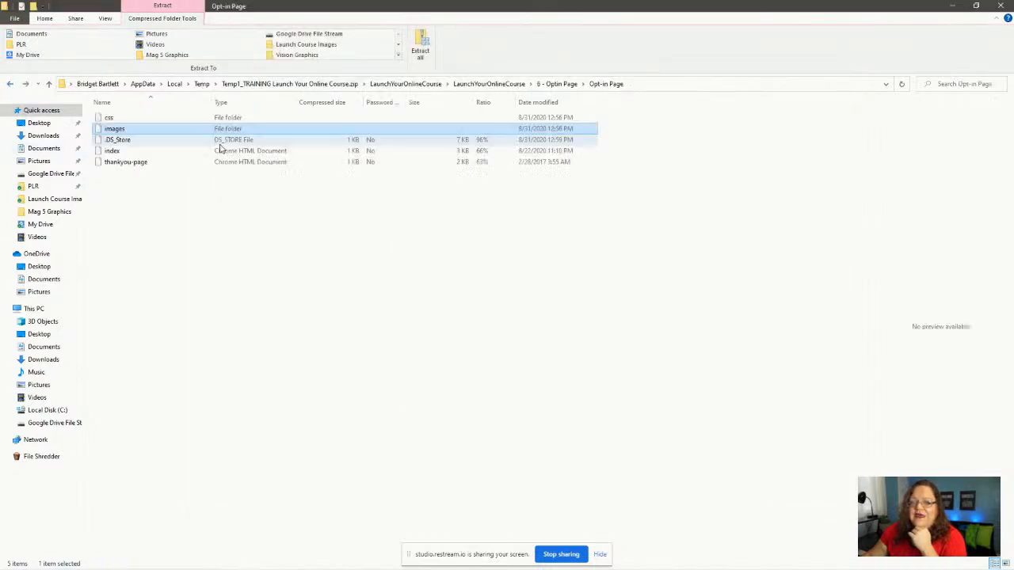
double_click(131, 151)
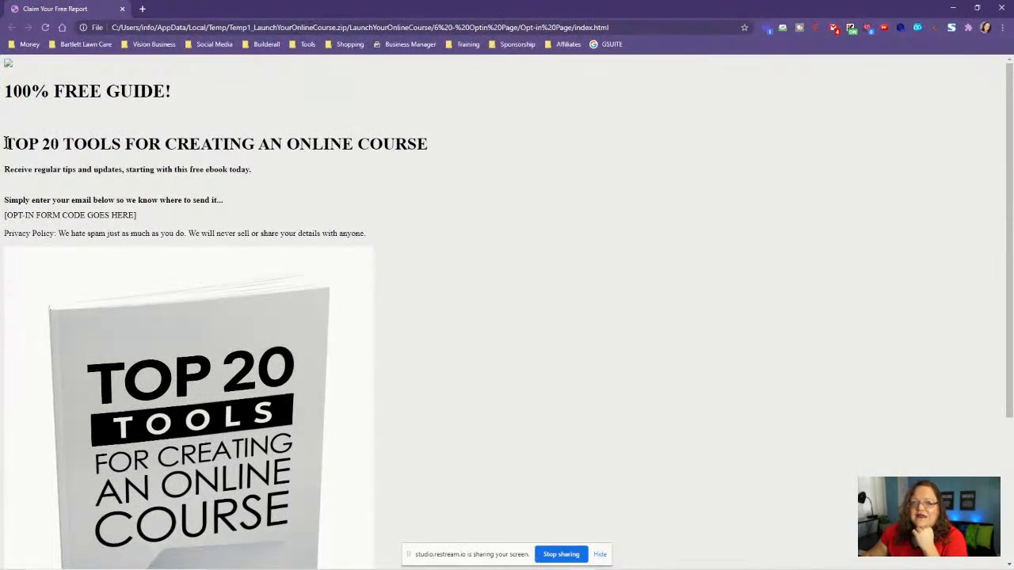
- Select the TOP 20 TOOLS heading on the opt-in page, then bring the Cheetah Lead Magnet Page back
left_click_drag(5, 143, 448, 150)
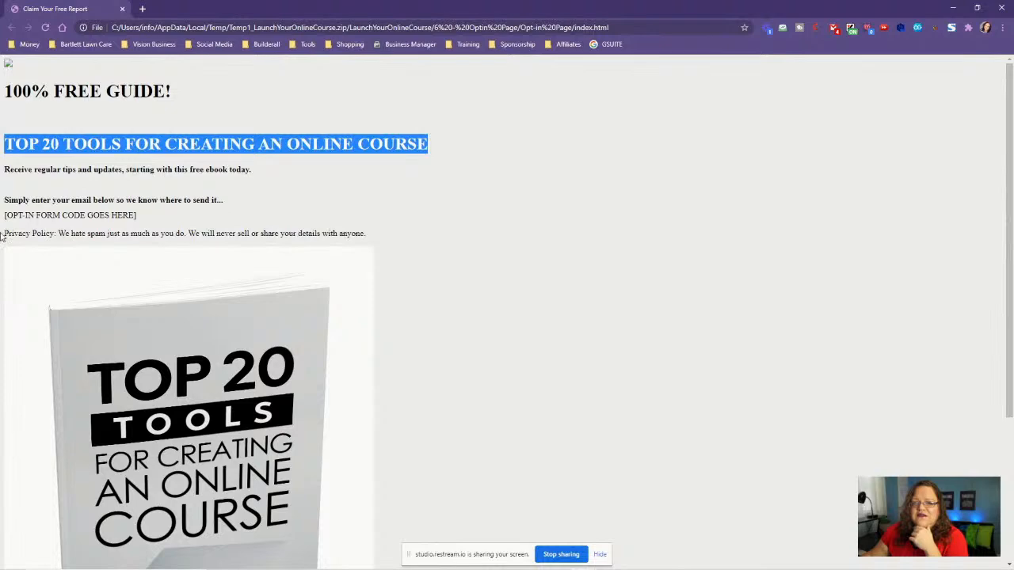
scroll(523, 290, "down", 2)
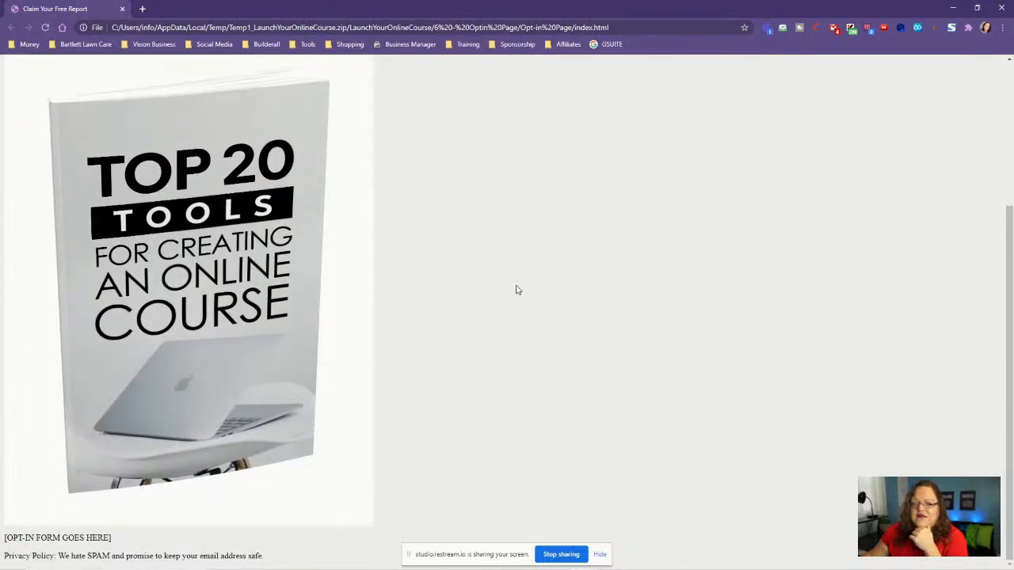
scroll(515, 292, "up", 2)
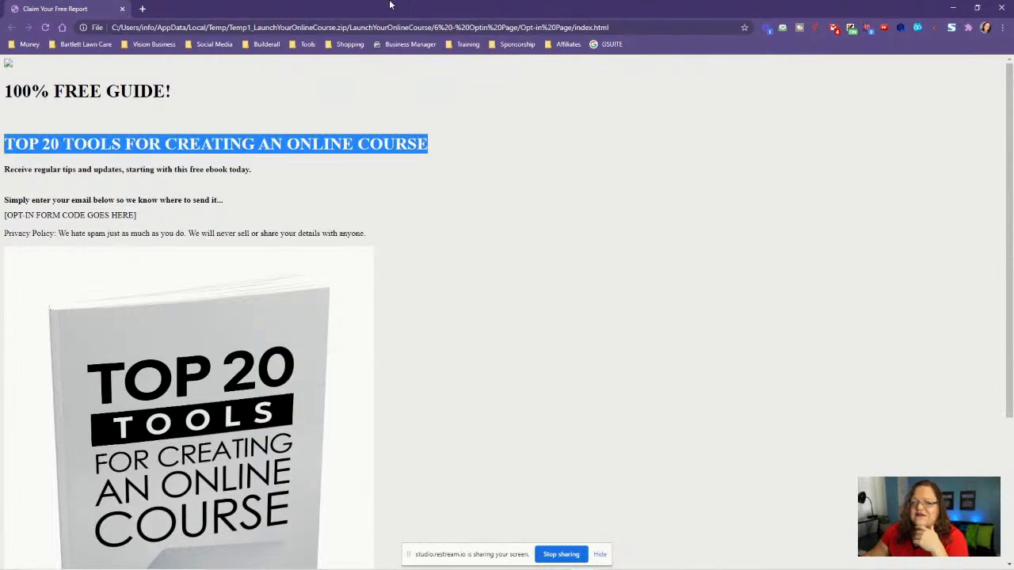
left_click_drag(390, 5, 1013, 91)
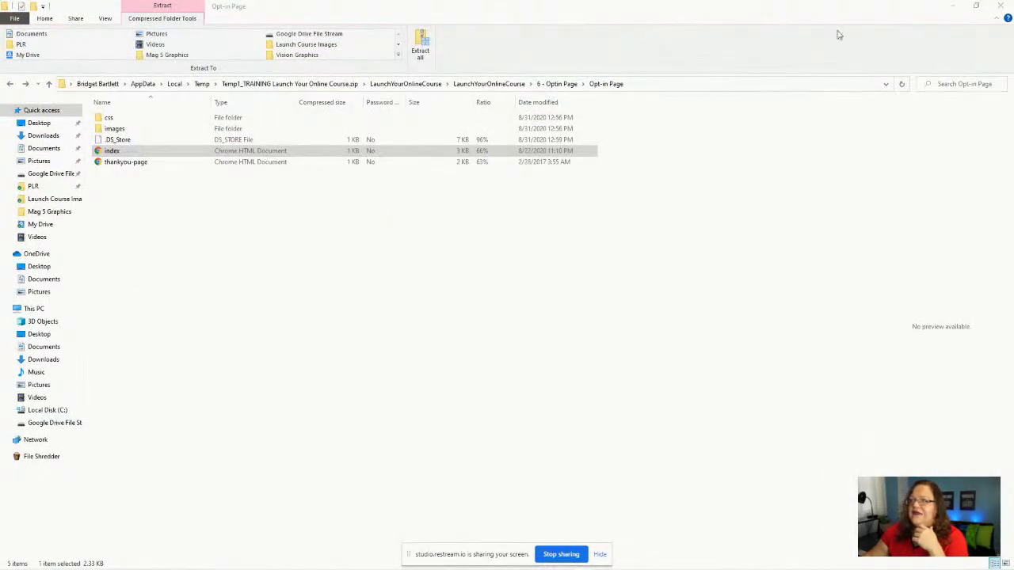
left_click(954, 5)
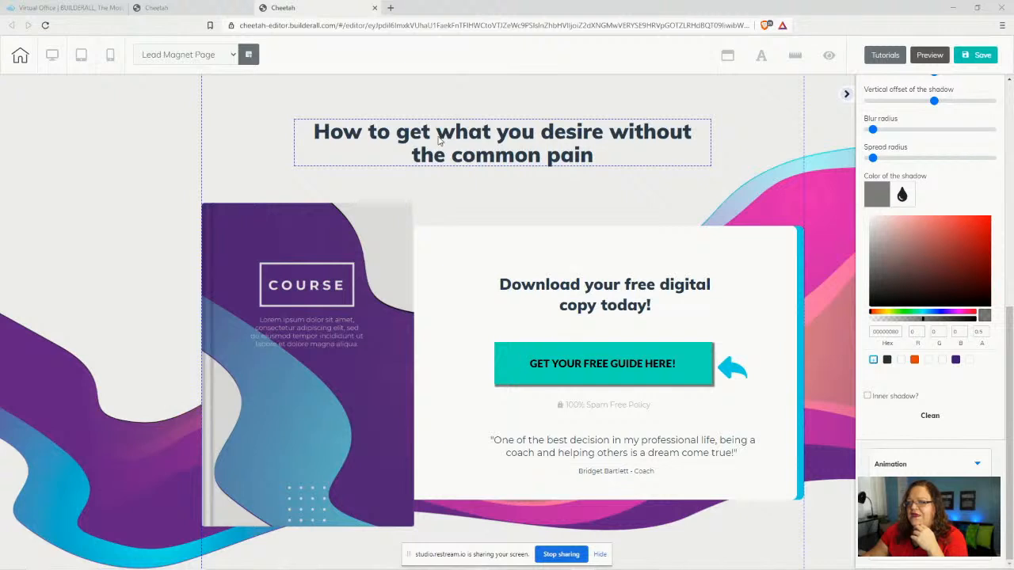
- Replace the headline above the book with 'How to create an online course without being a "TECHIE"'
left_click(441, 141)
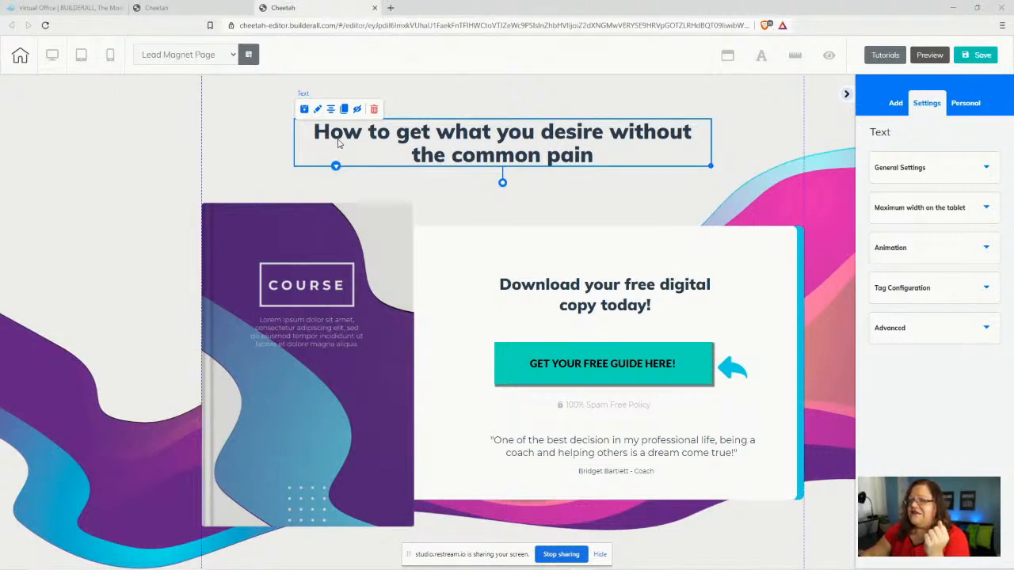
double_click(314, 132)
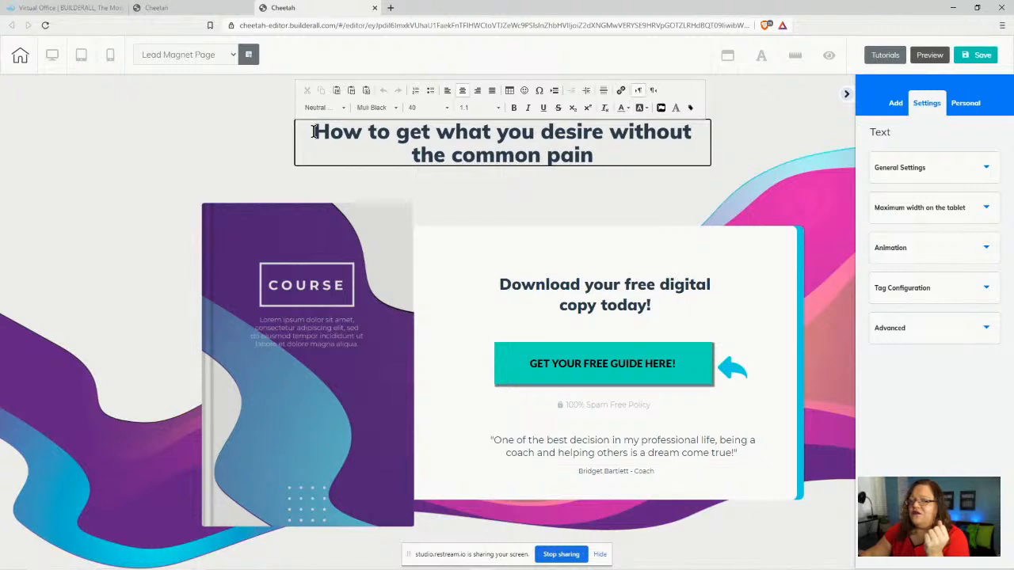
left_click_drag(314, 133, 612, 162)
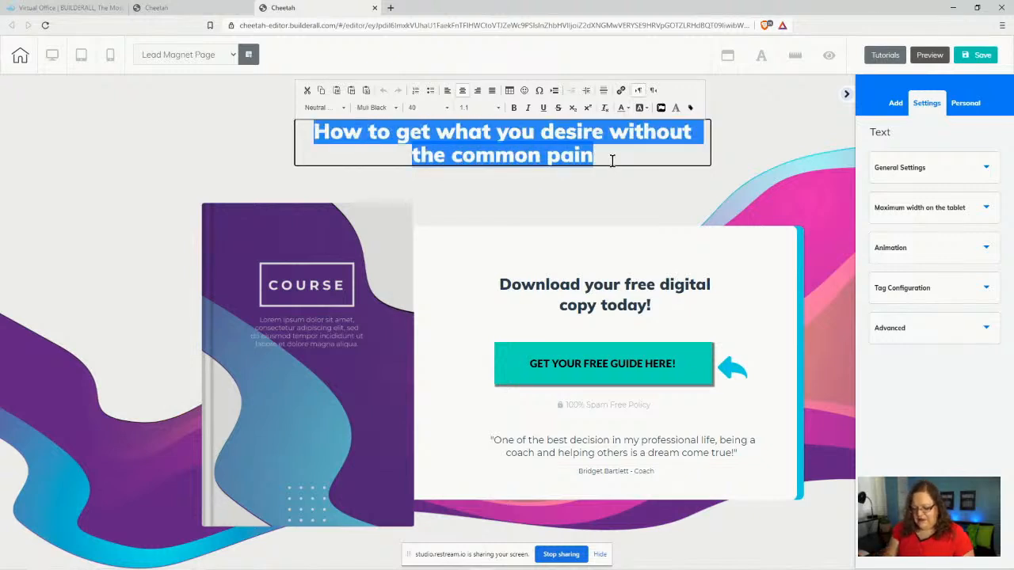
type("How to cr")
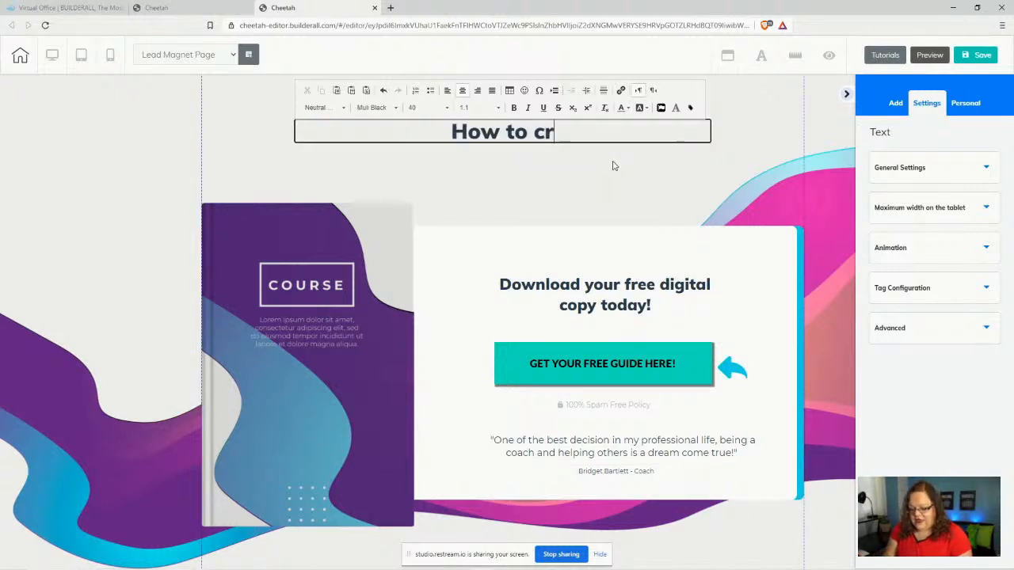
type("eate an onlin")
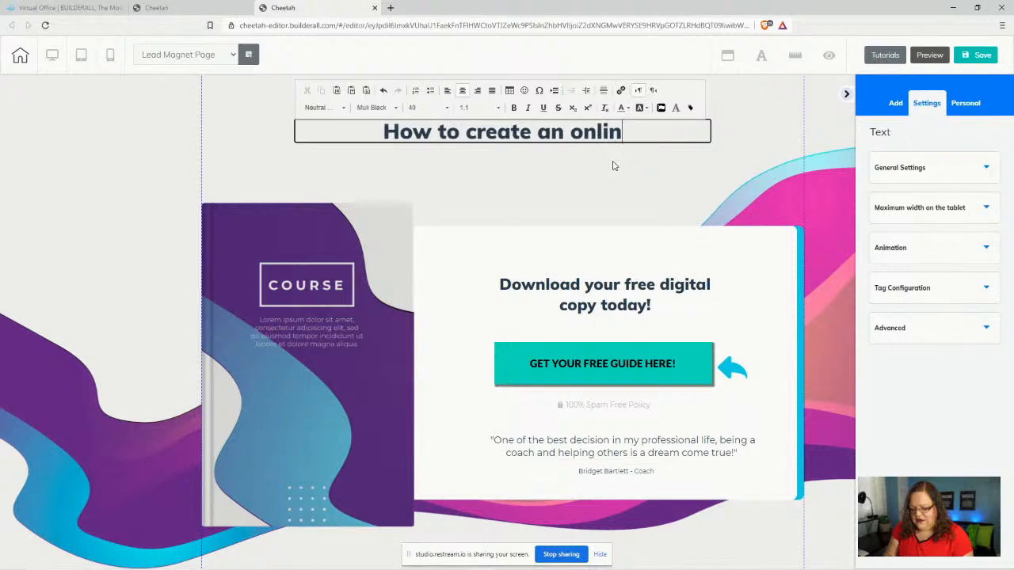
type("e course wi")
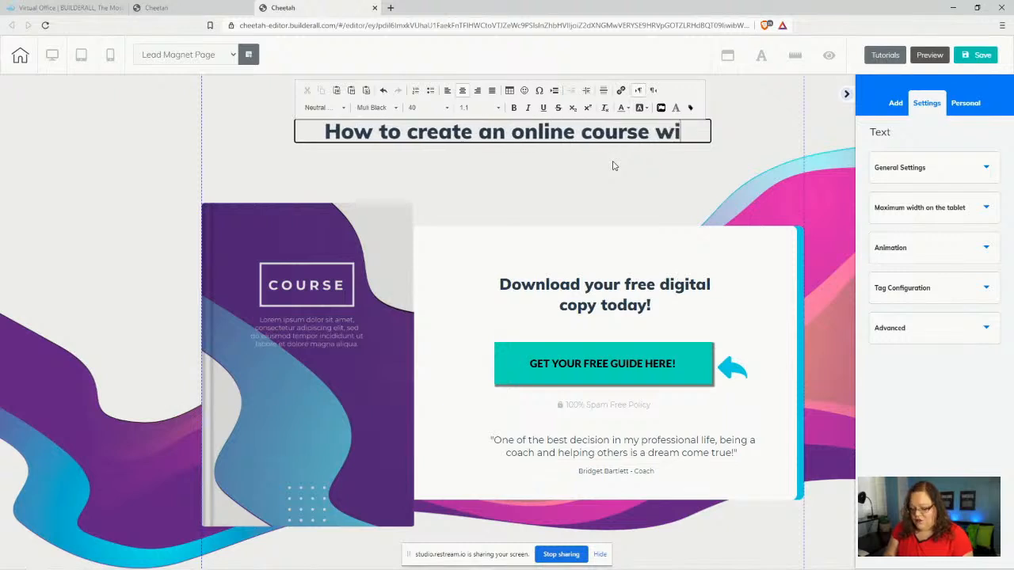
type("htout")
key("BackSpace")
key("BackSpace")
key("BackSpace")
key("BackSpace")
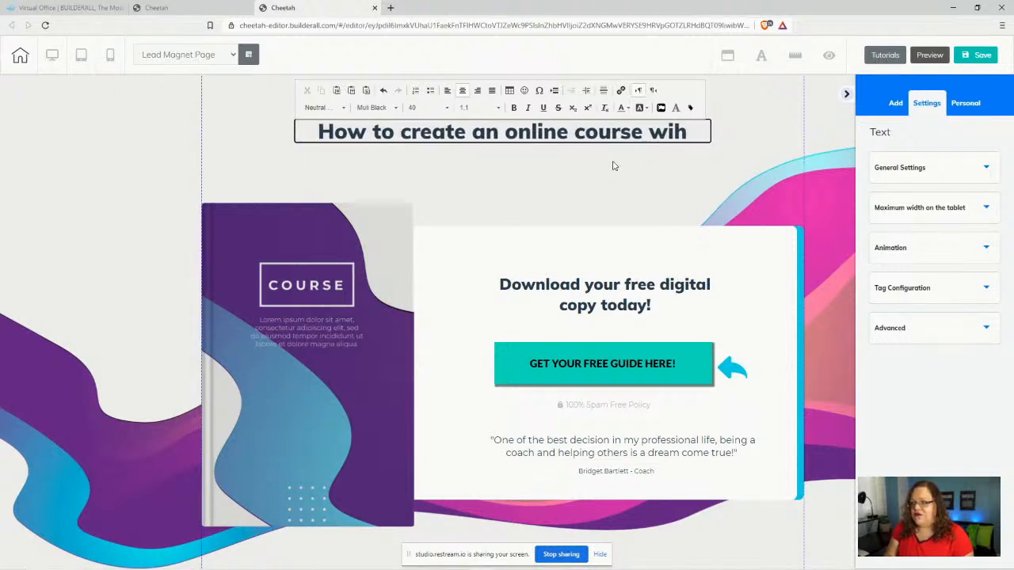
key("BackSpace")
type("thout b")
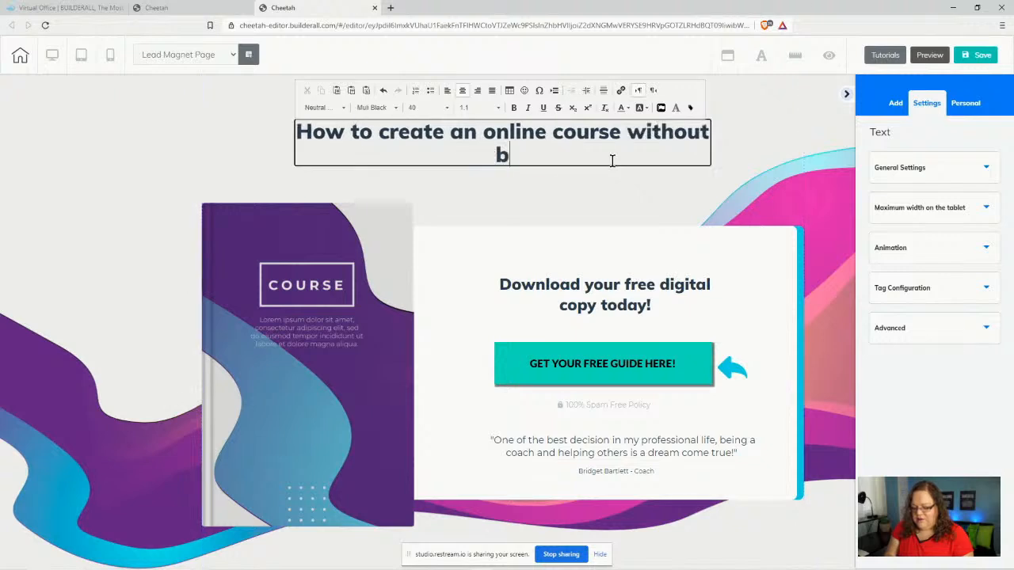
type("eing a ")
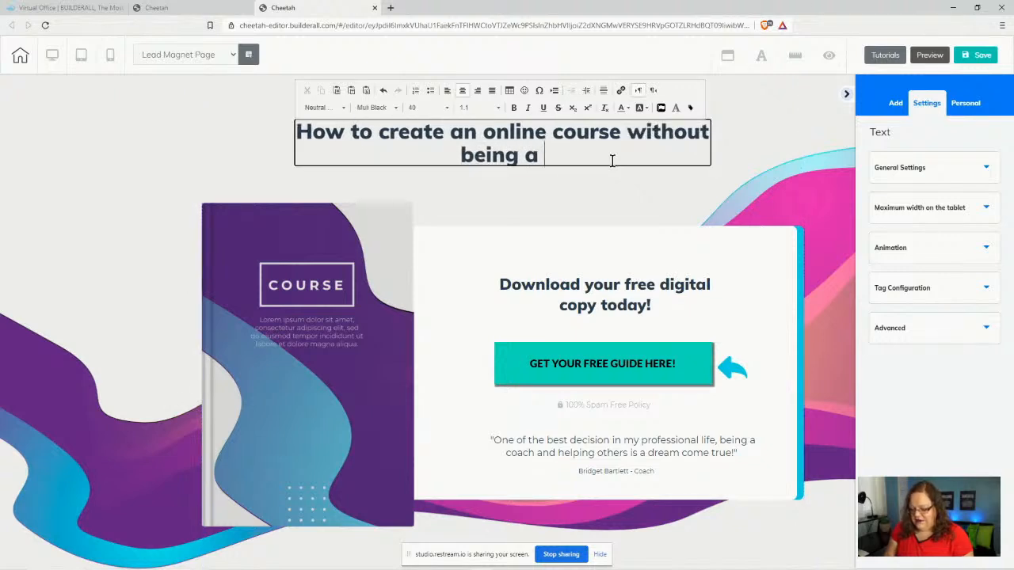
type("\"TECHIE")
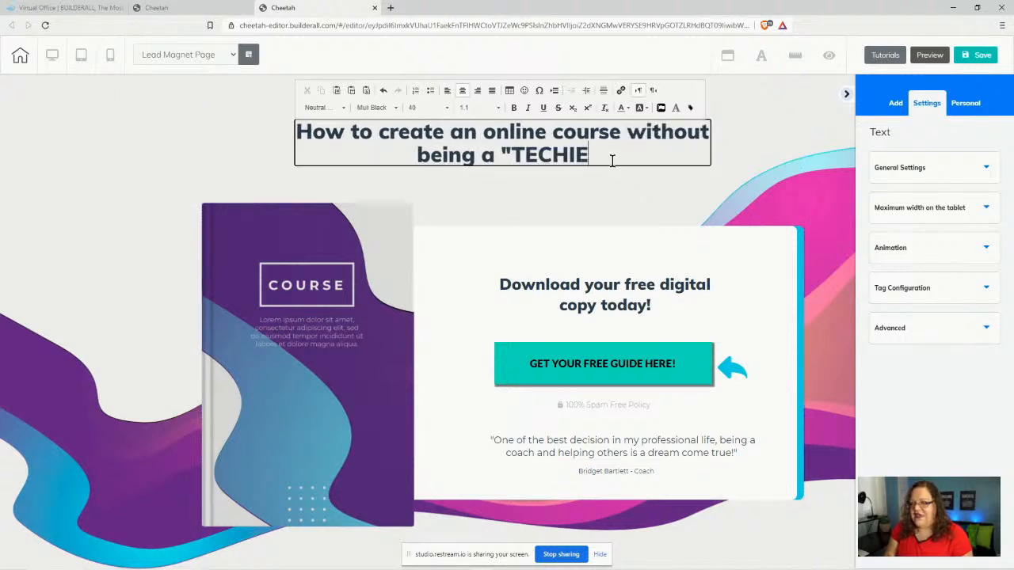
type("\"")
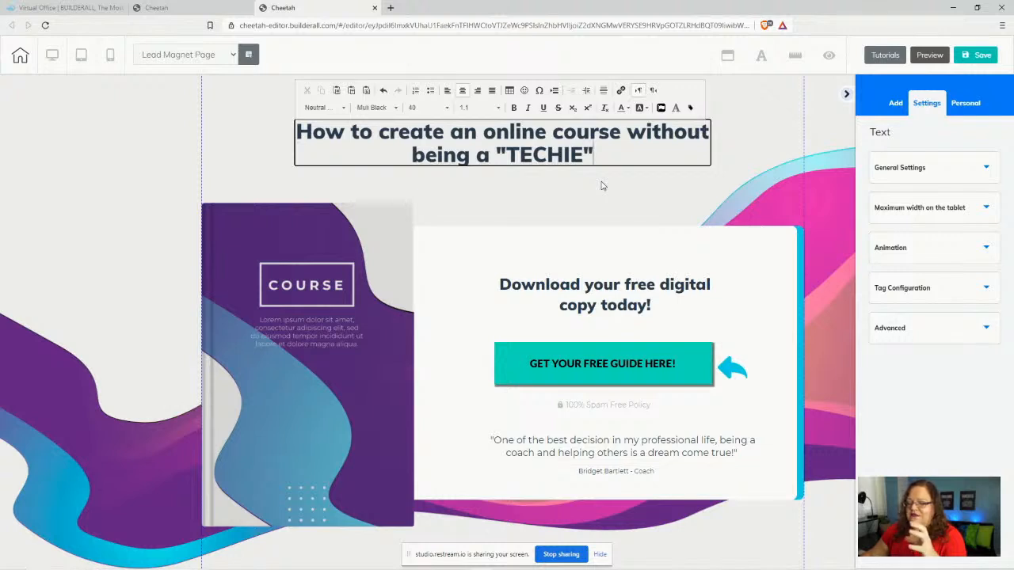
left_click(603, 186)
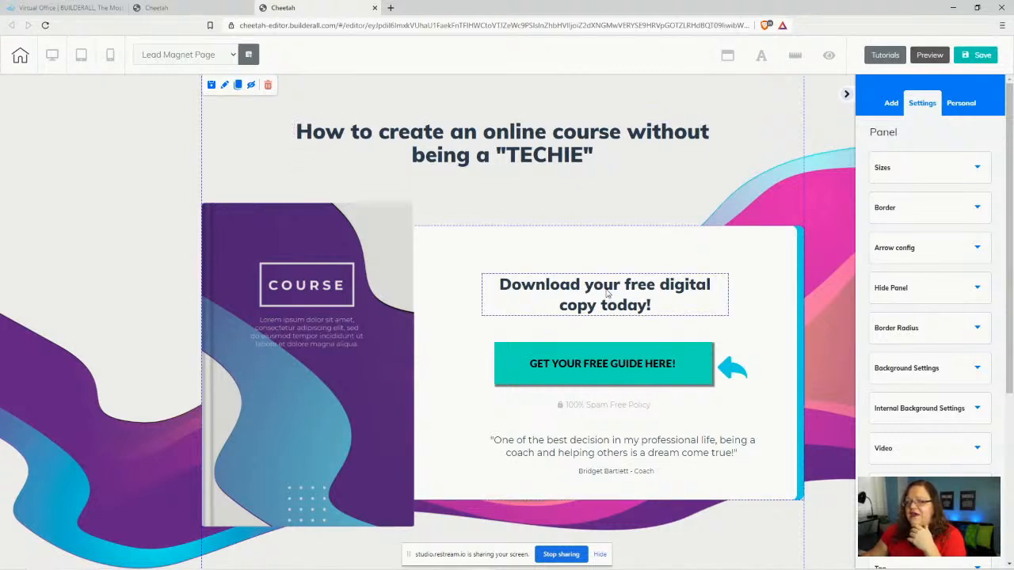
- Narrow the 'Download your free digital copy today!' box to wrap after 'free' and centre it
left_click(722, 311)
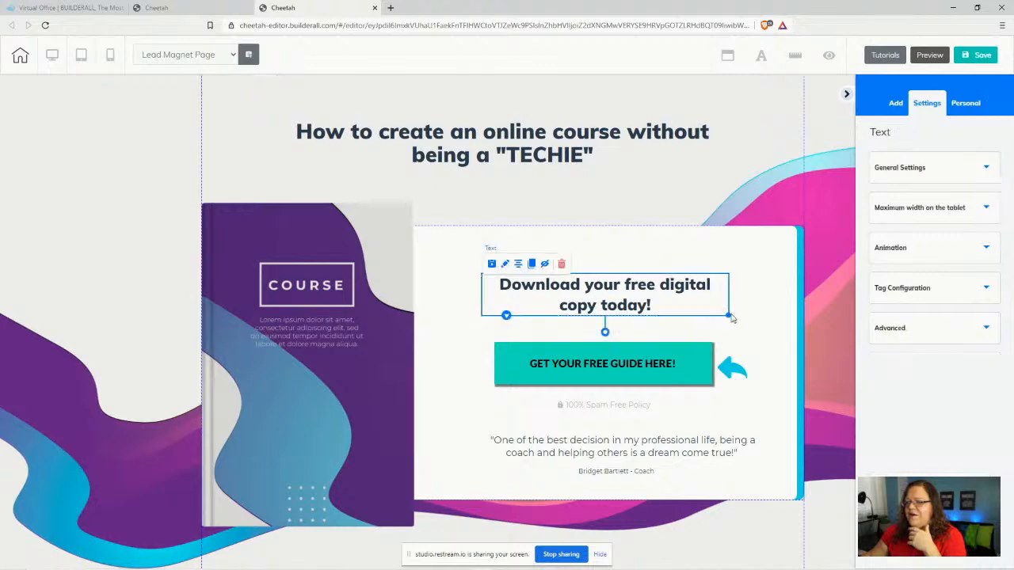
left_click_drag(727, 315, 686, 315)
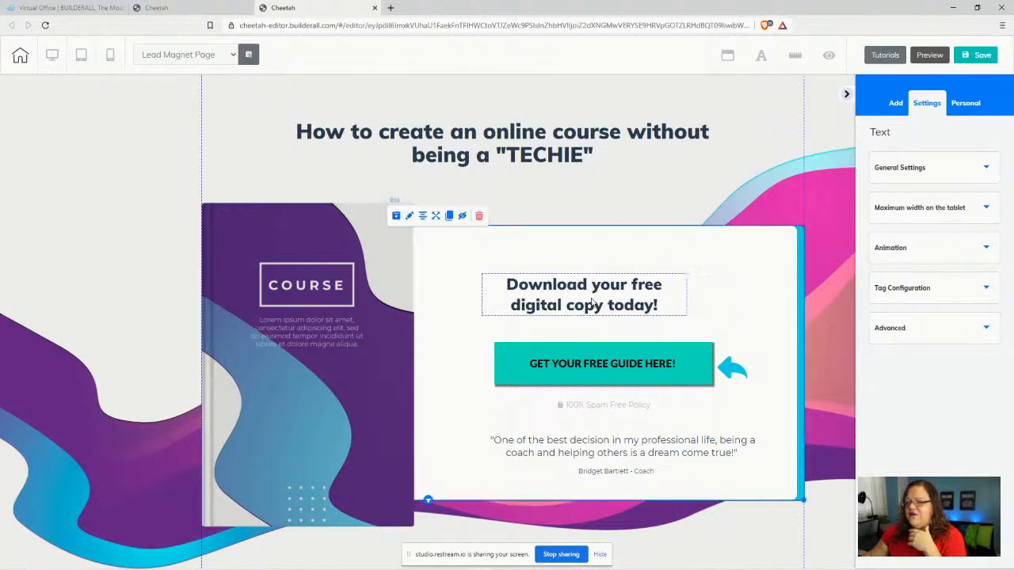
mouse_move(581, 298)
left_mouse_down()
mouse_move(607, 288)
mouse_move(599, 295)
left_mouse_up()
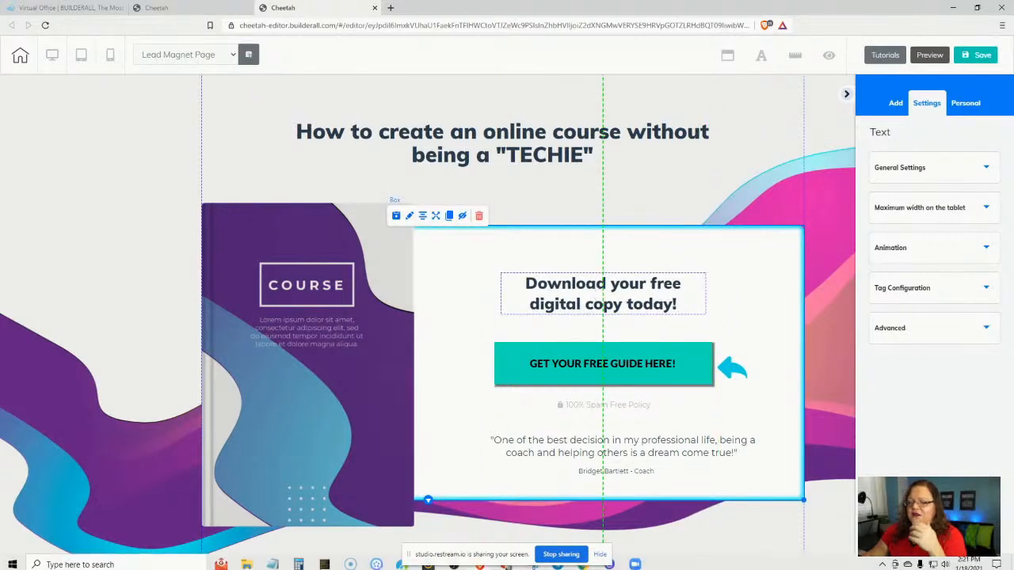
- Copy the heading, intro line and email prompt from index.html, then return to the Cheetah editor
left_click(251, 563)
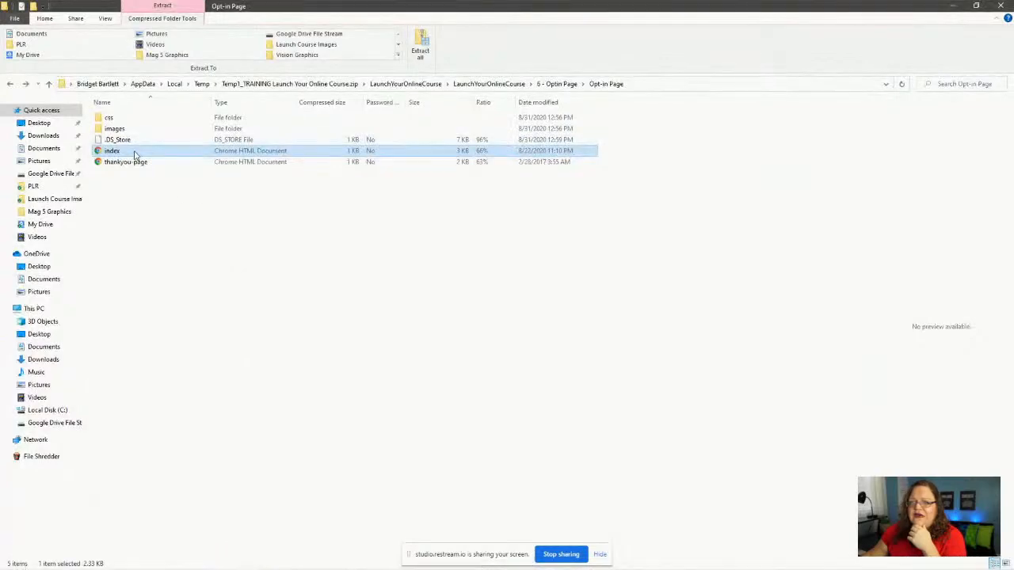
double_click(134, 155)
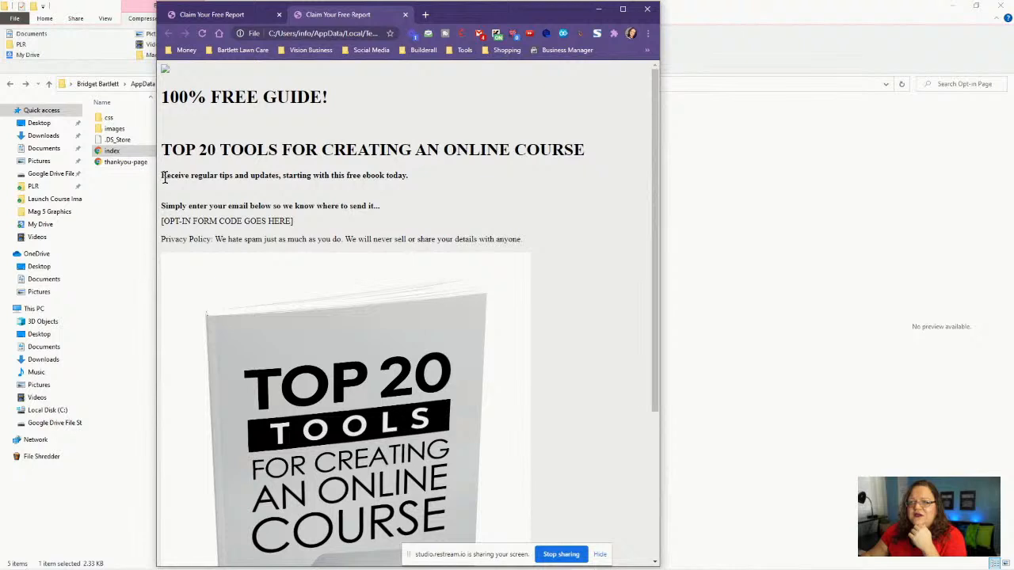
left_click_drag(162, 175, 407, 178)
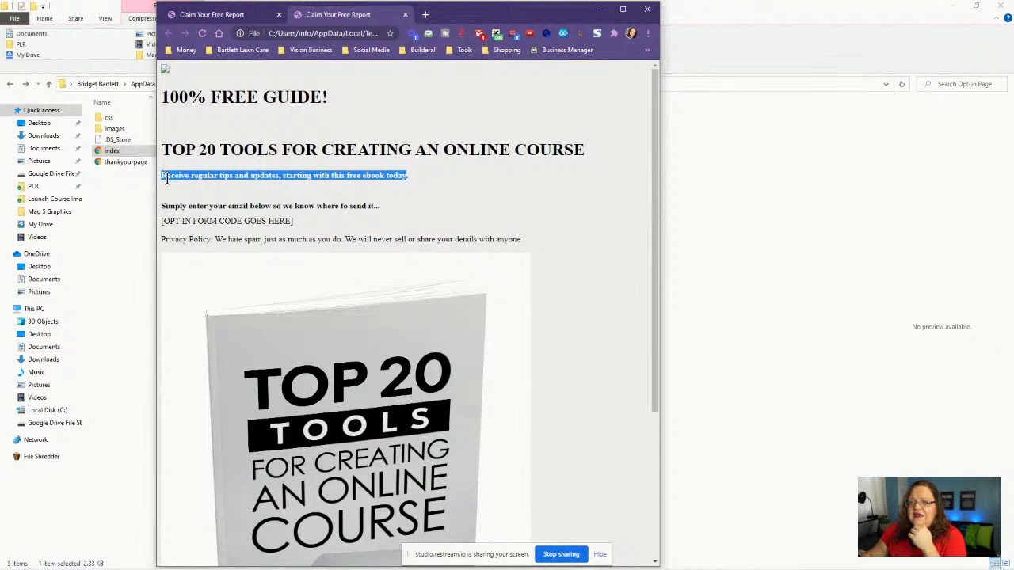
left_click(165, 178)
left_click_drag(165, 149, 404, 209)
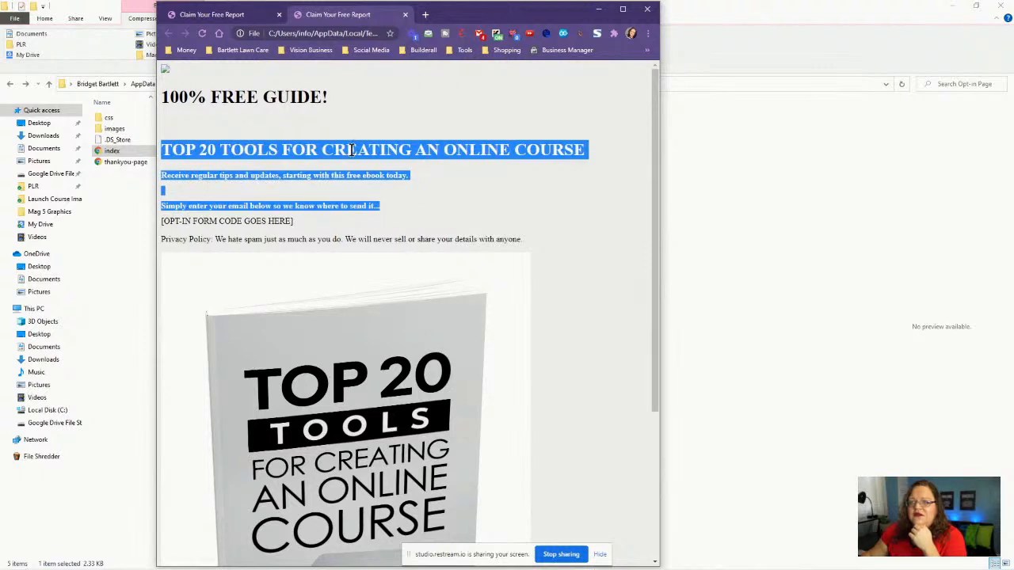
right_click(352, 145)
left_click(364, 161)
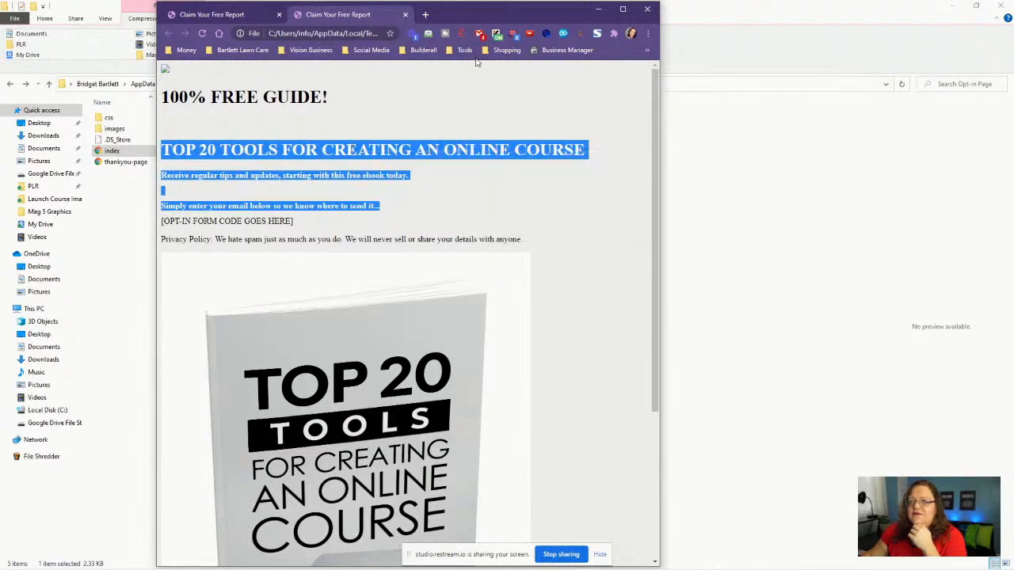
left_click(595, 11)
left_click(962, 7)
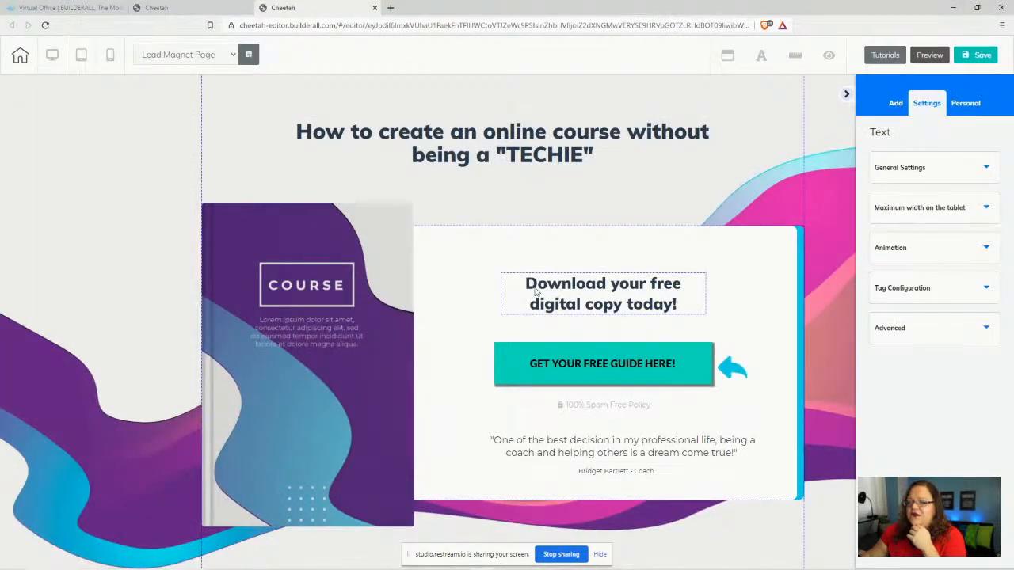
- Paste the copied opt-in text over the 'Download your free digital copy today!' panel heading
left_click(537, 291)
left_click_drag(524, 283, 681, 307)
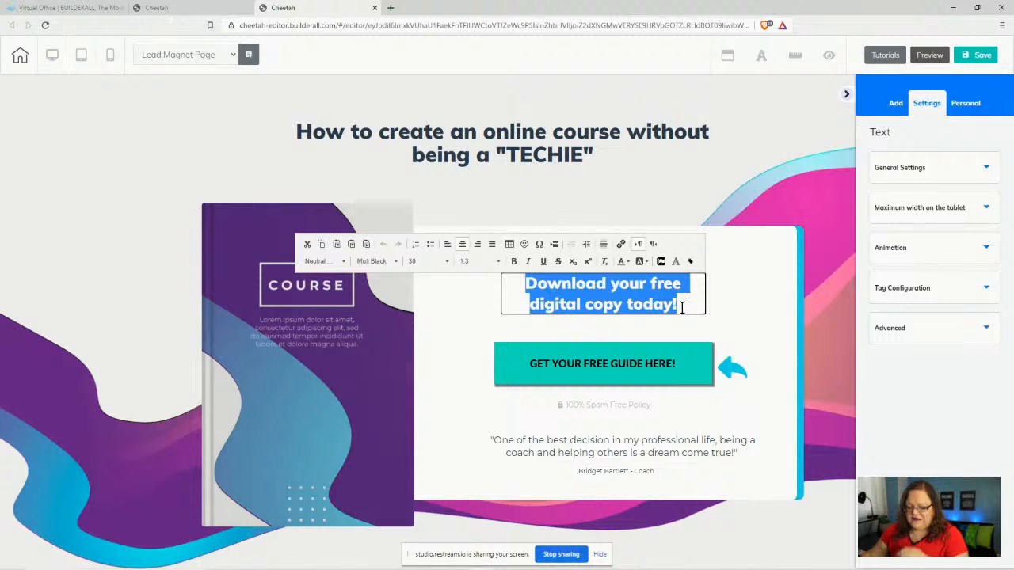
key("ctrl+v")
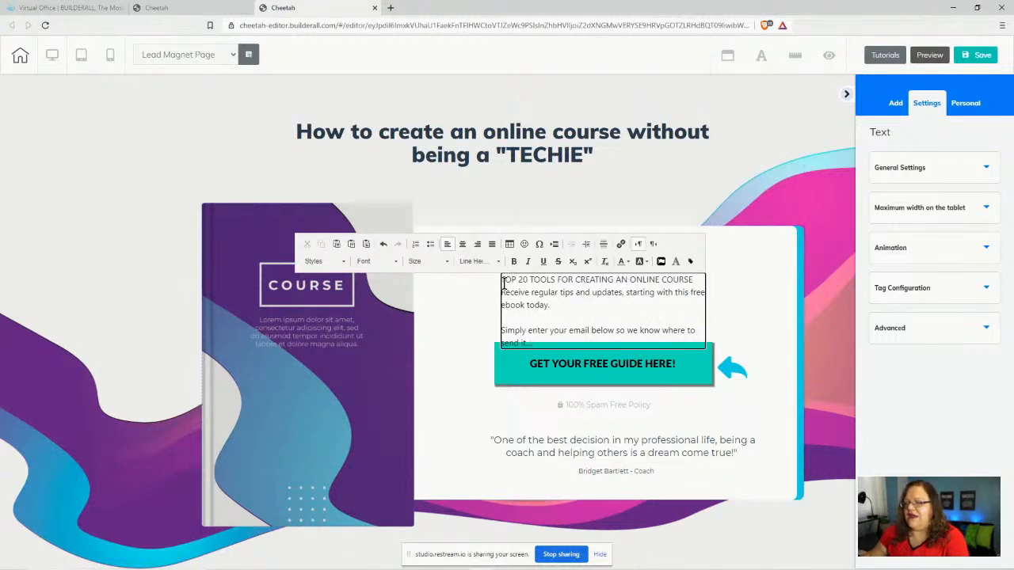
left_click_drag(499, 284, 608, 339)
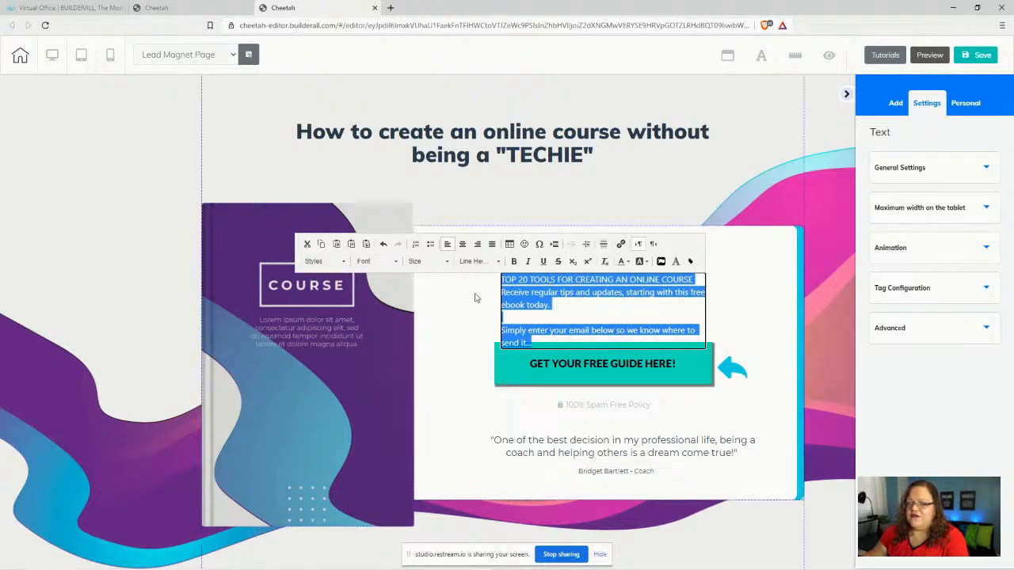
left_click(460, 315)
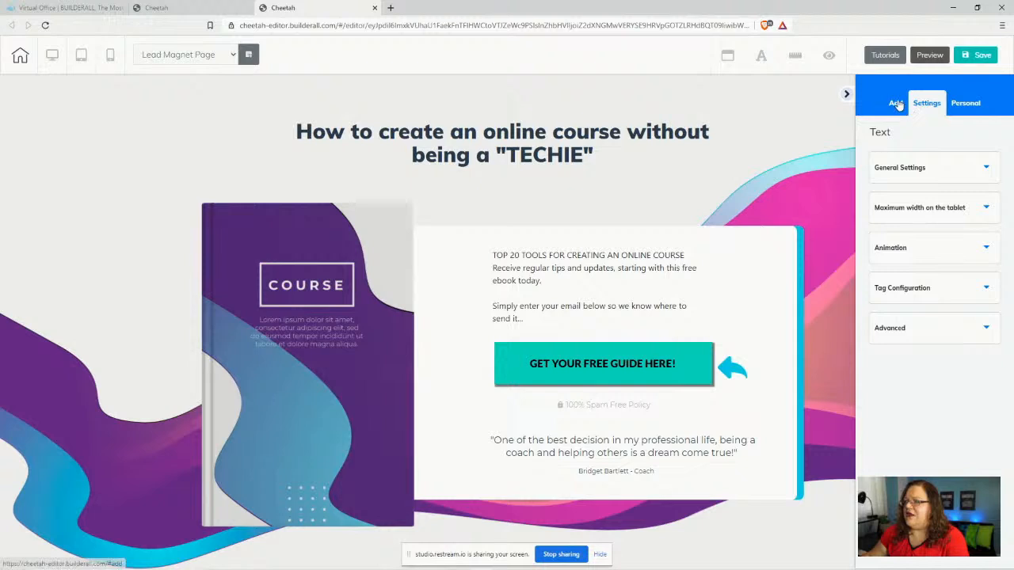
left_click(895, 103)
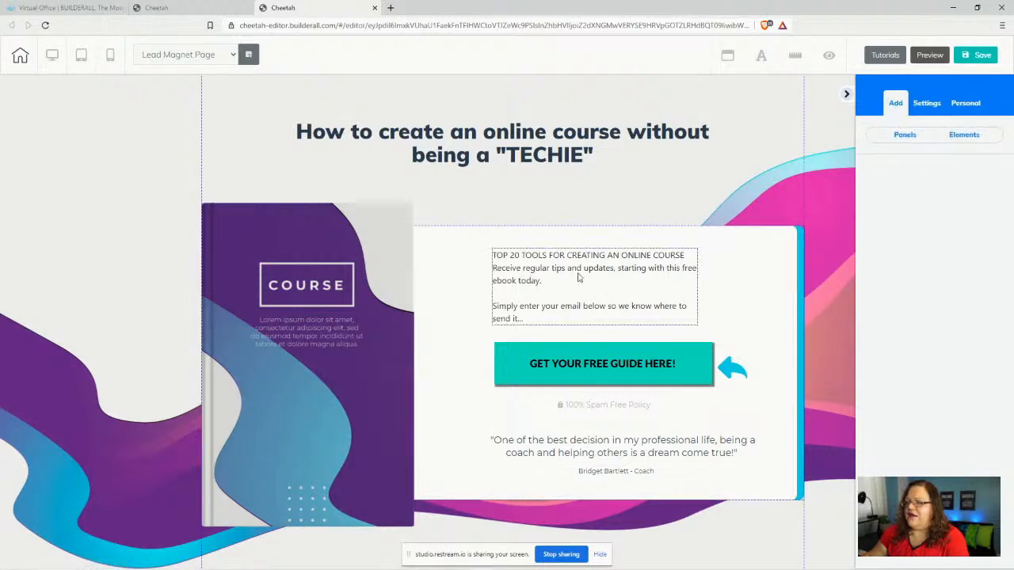
left_click_drag(577, 277, 502, 333)
left_click(973, 141)
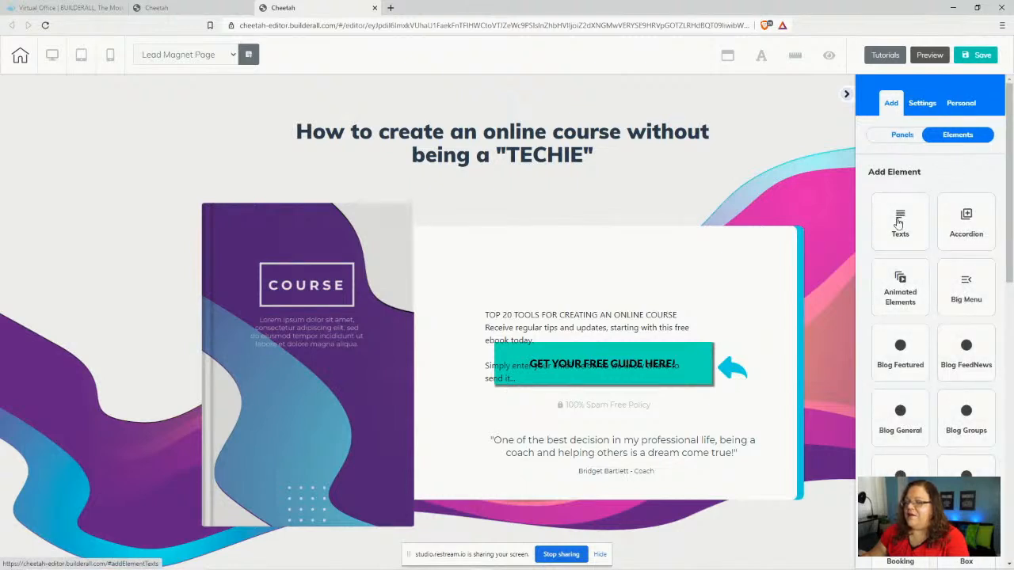
left_click(900, 219)
left_click_drag(947, 304, 581, 269)
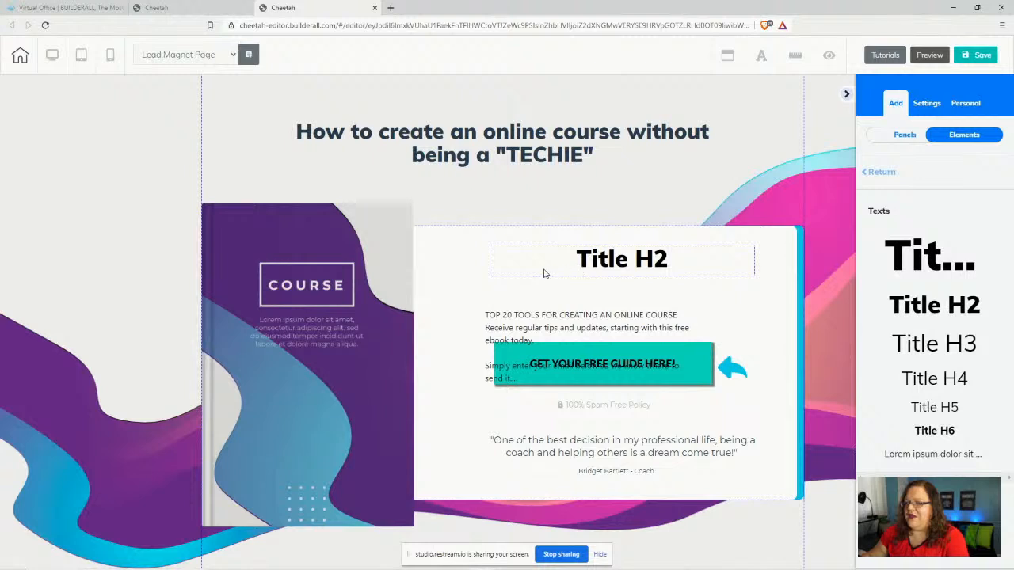
left_click(543, 268)
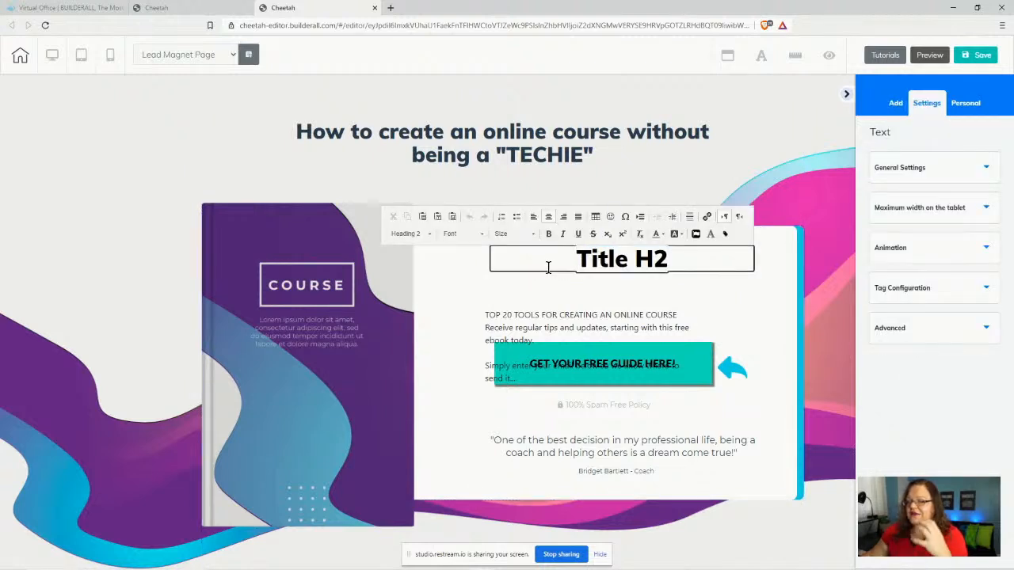
left_click_drag(554, 267, 674, 251)
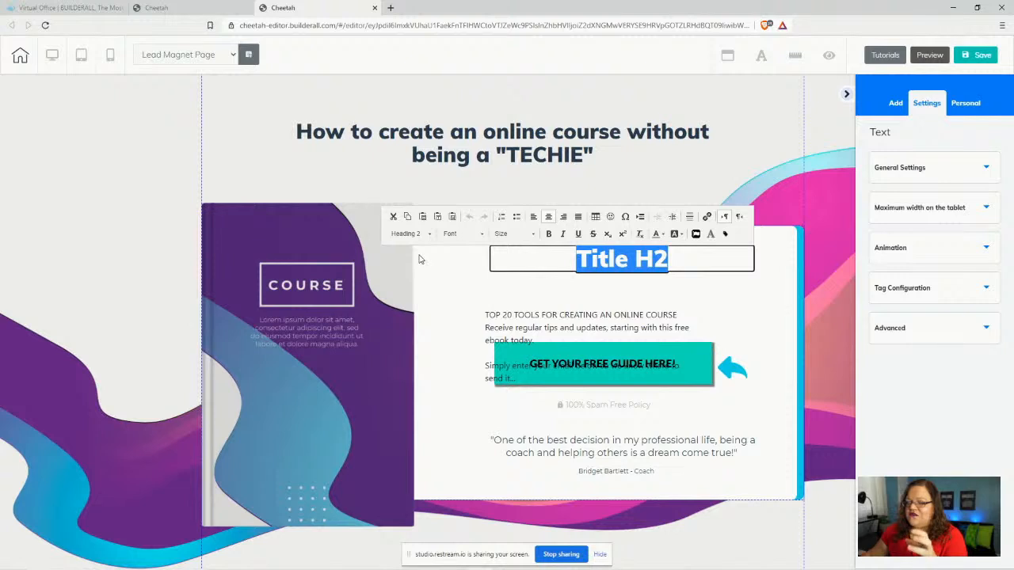
left_click(763, 58)
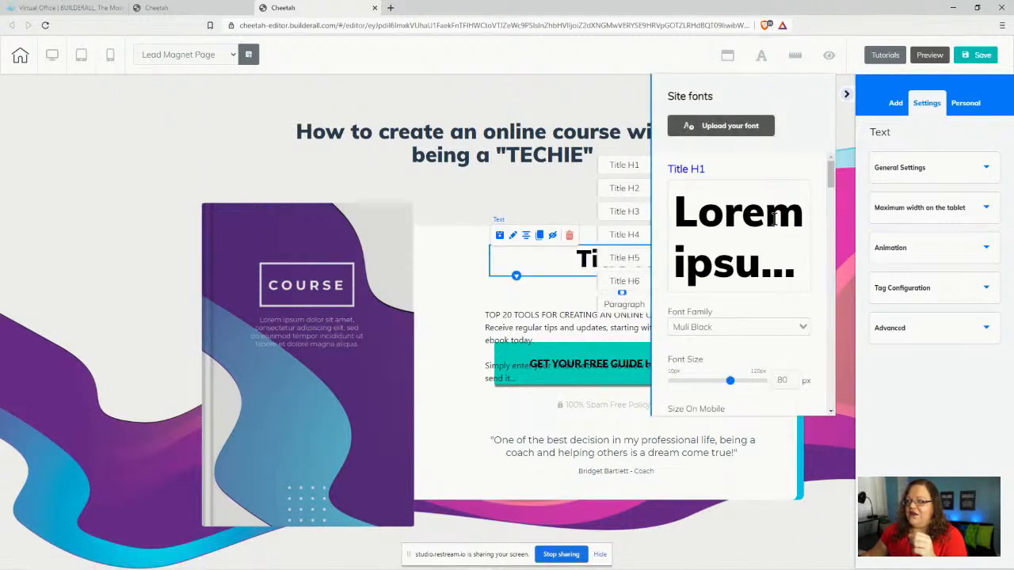
scroll(785, 238, "down", 5)
scroll(804, 250, "down", 1)
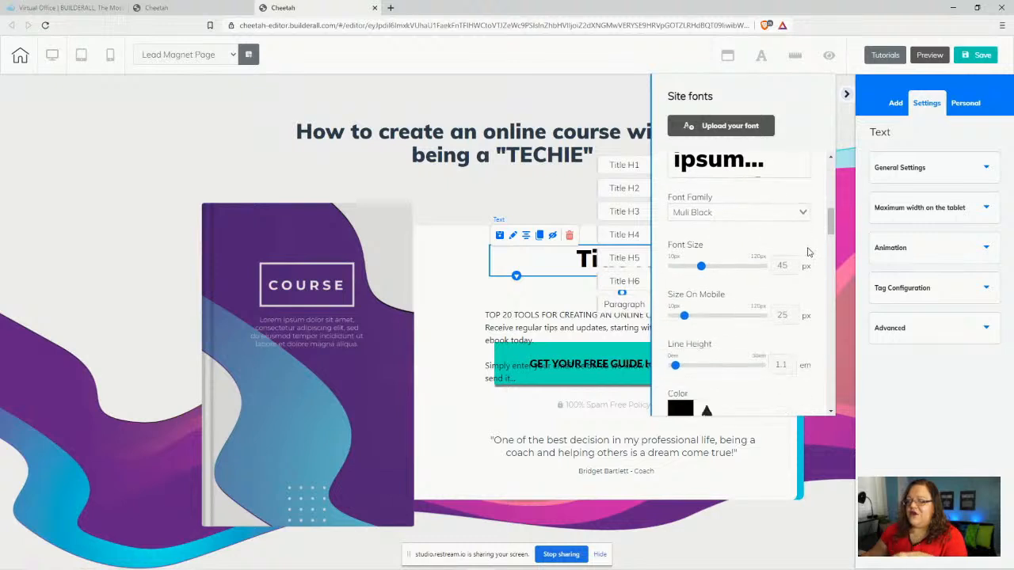
left_click(499, 302)
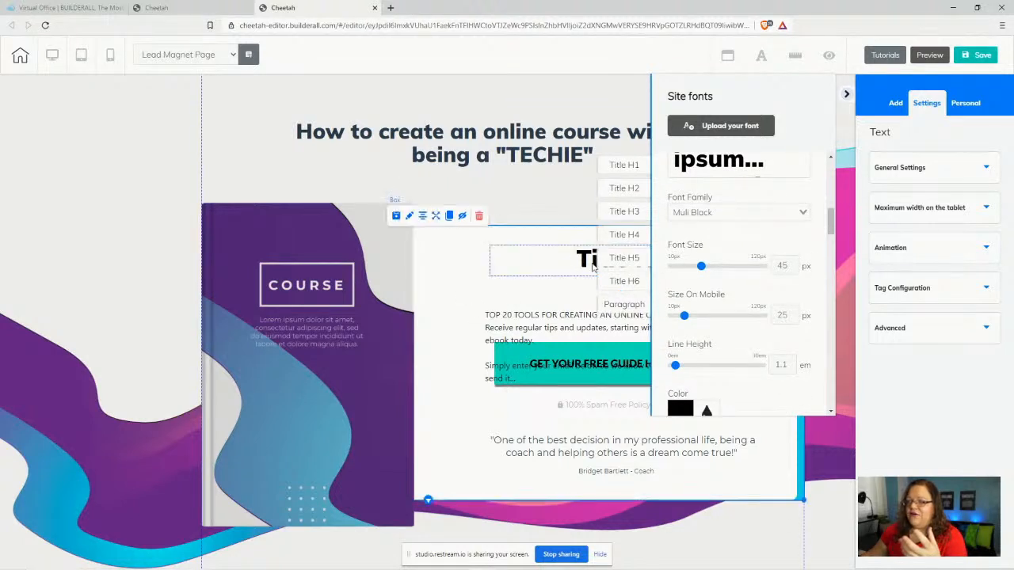
double_click(553, 259)
- Apply the Neutral Heading 2 style to the Title H2 heading in the white panel
left_click(762, 55)
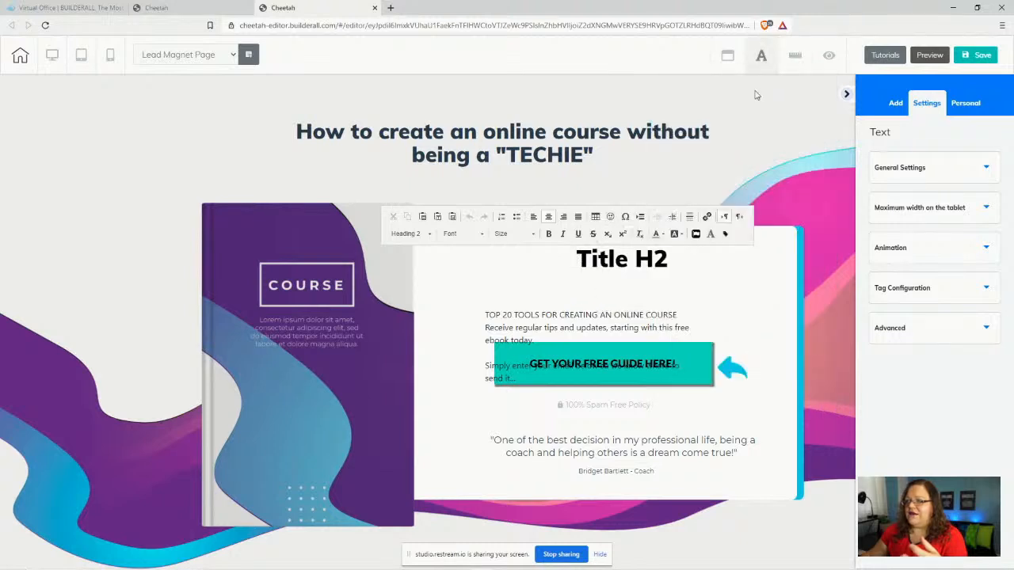
left_click(570, 255)
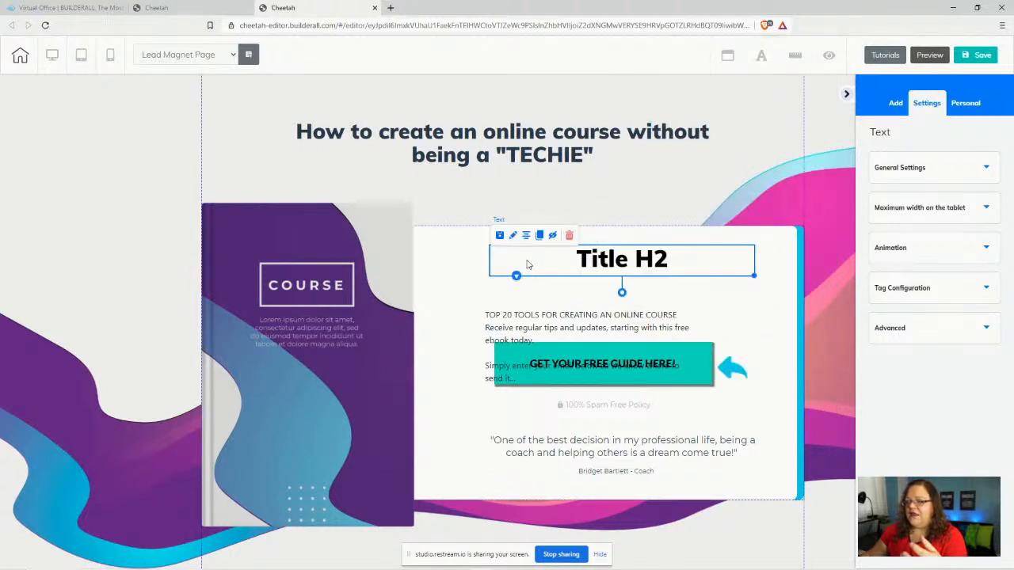
double_click(528, 264)
left_click_drag(525, 260, 686, 253)
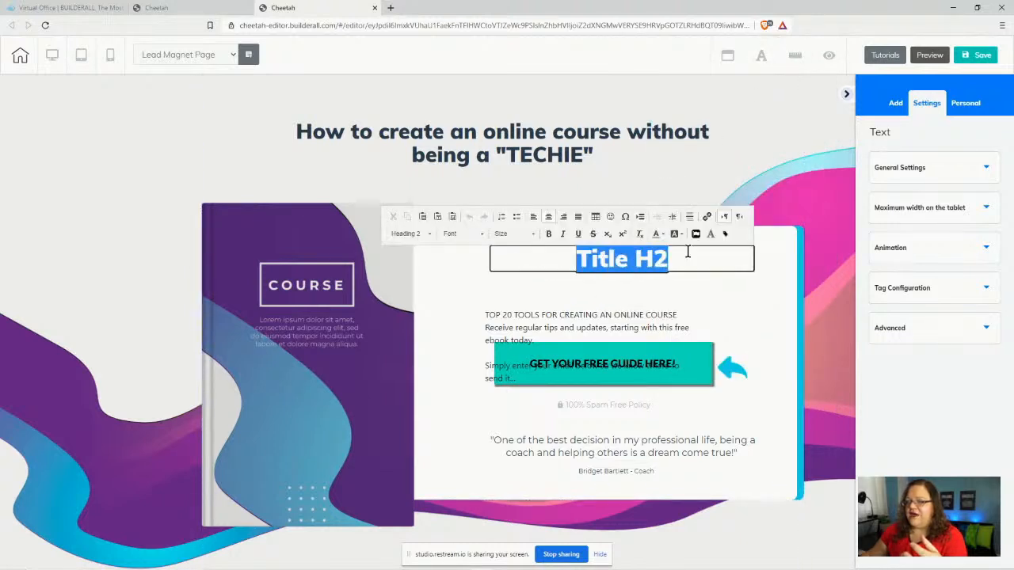
left_click(422, 236)
scroll(427, 281, "down", 3)
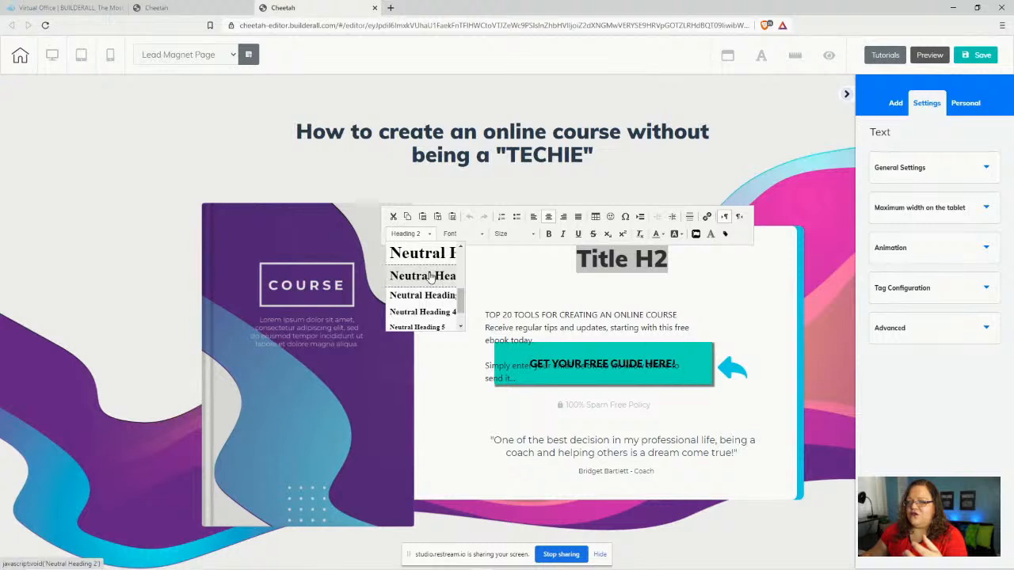
left_click(430, 275)
- Set the Title H2 font to Lato Black at size 35
left_click(455, 234)
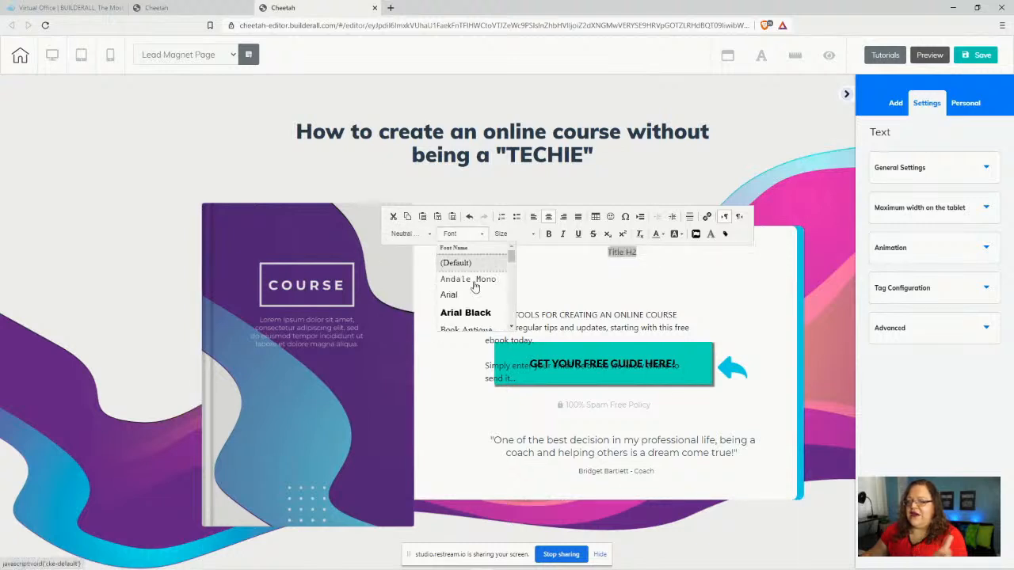
scroll(469, 309, "down", 5)
scroll(466, 309, "up", 1)
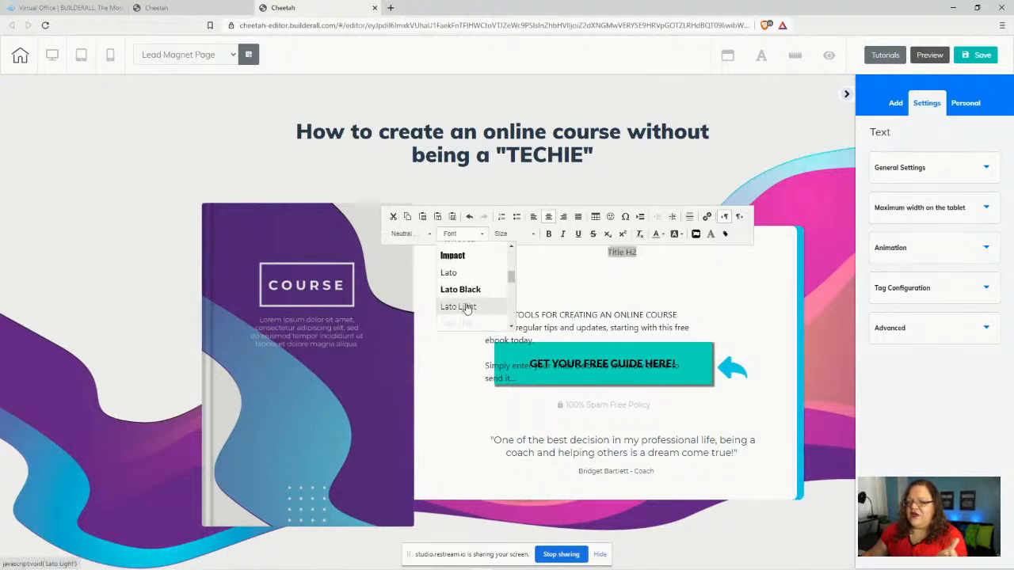
left_click(460, 289)
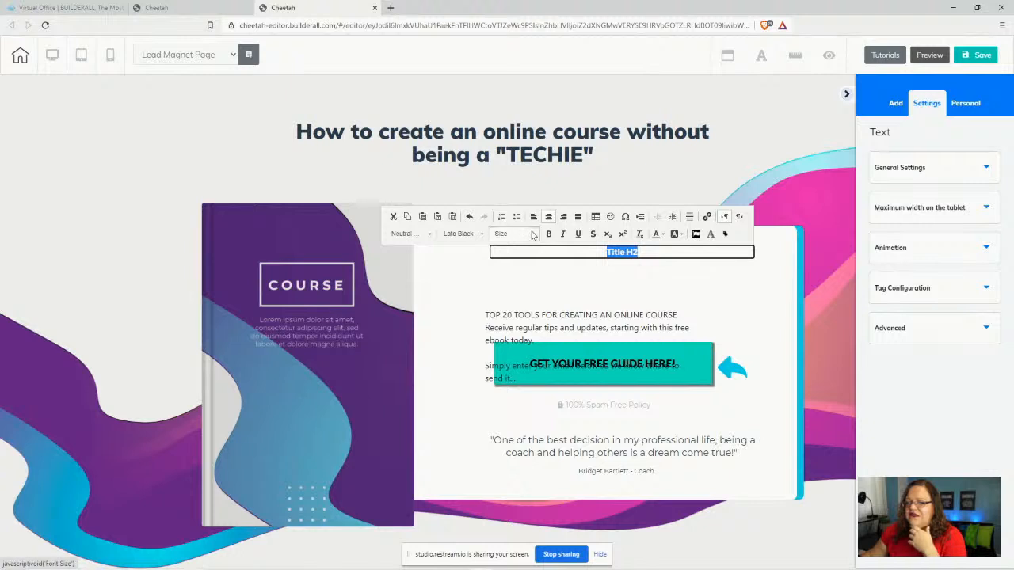
left_click(532, 235)
scroll(528, 299, "down", 5)
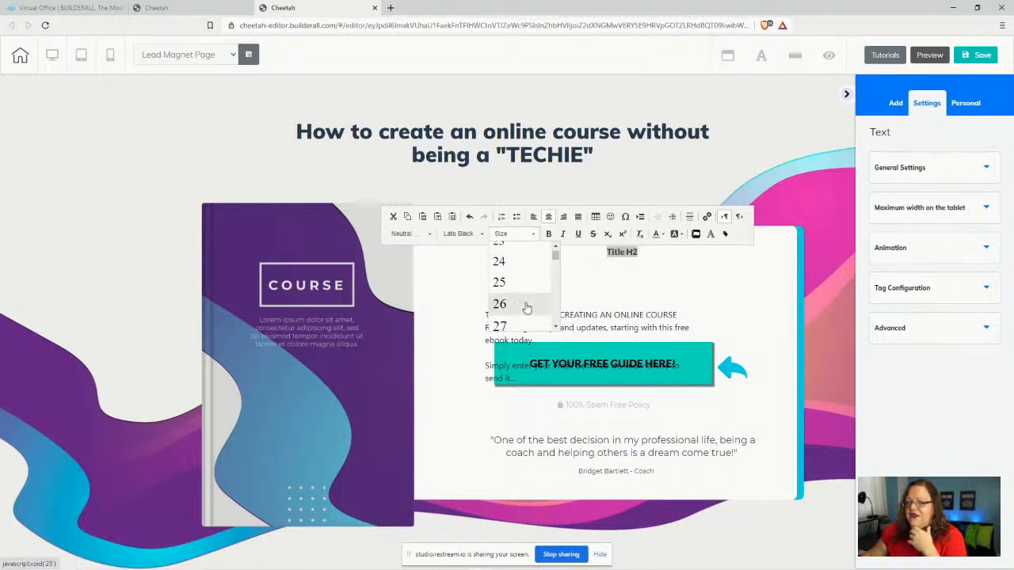
scroll(524, 305, "down", 4)
scroll(520, 301, "up", 1)
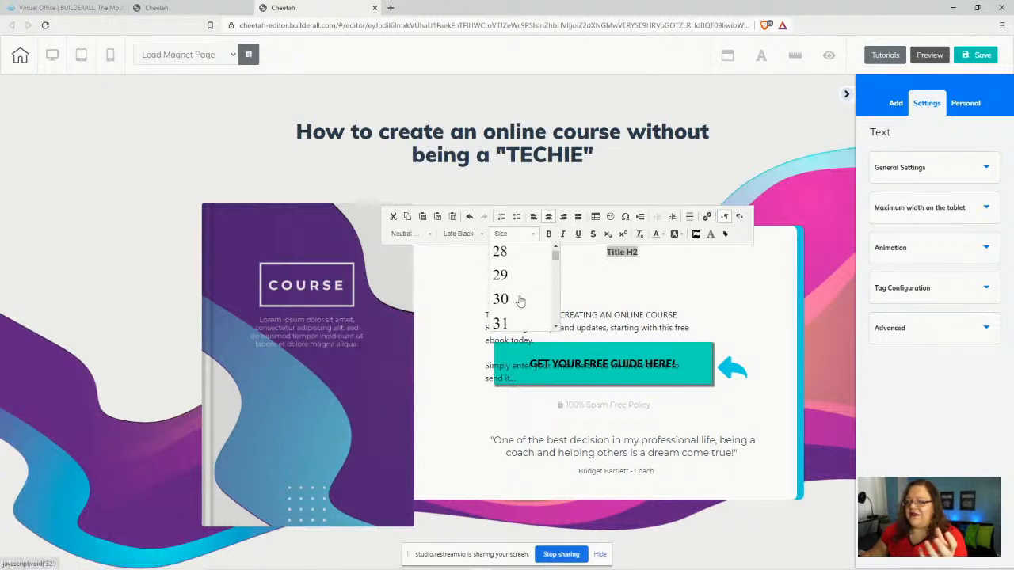
scroll(520, 301, "down", 3)
left_click(517, 267)
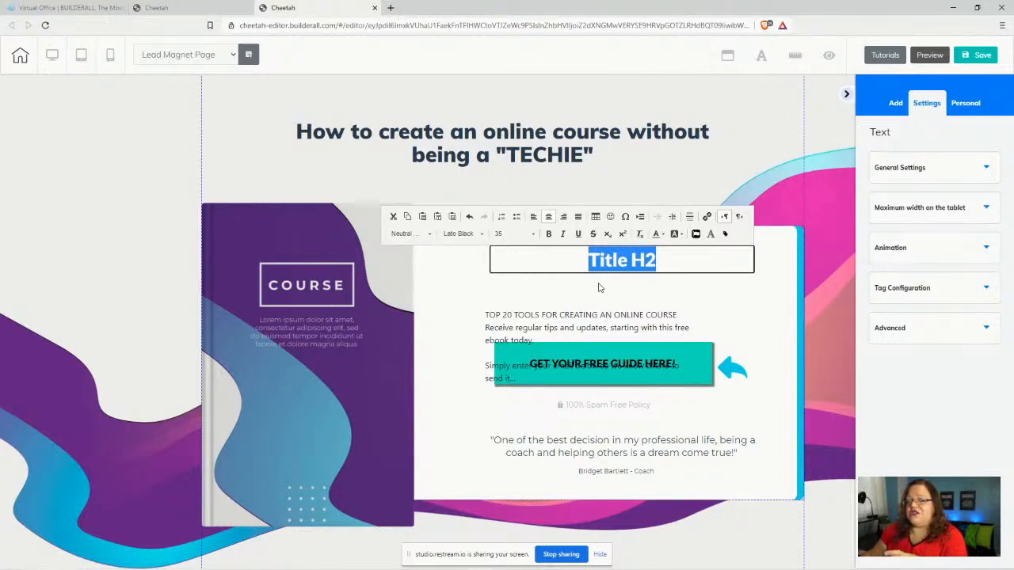
left_click(546, 295)
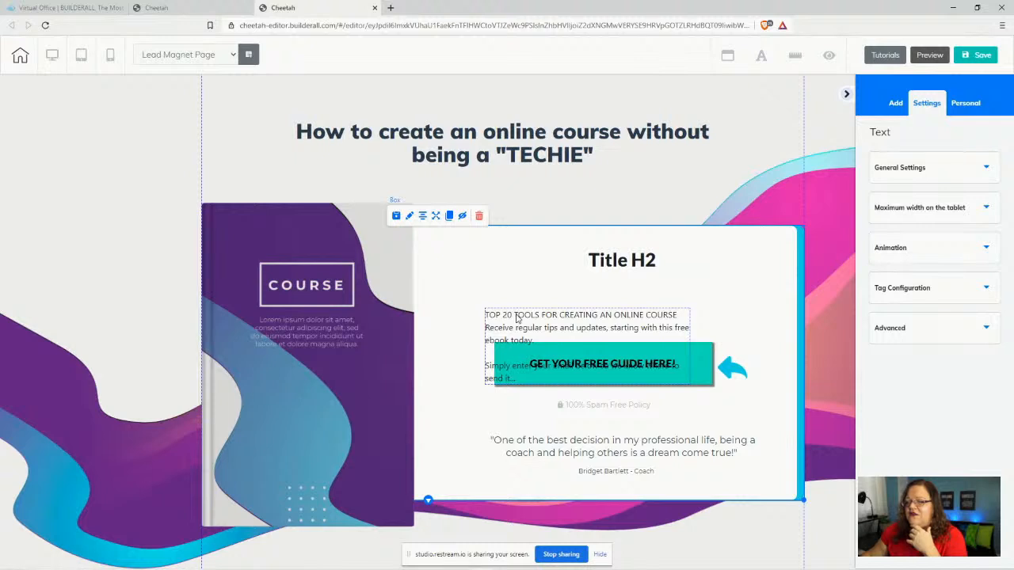
left_click(486, 315)
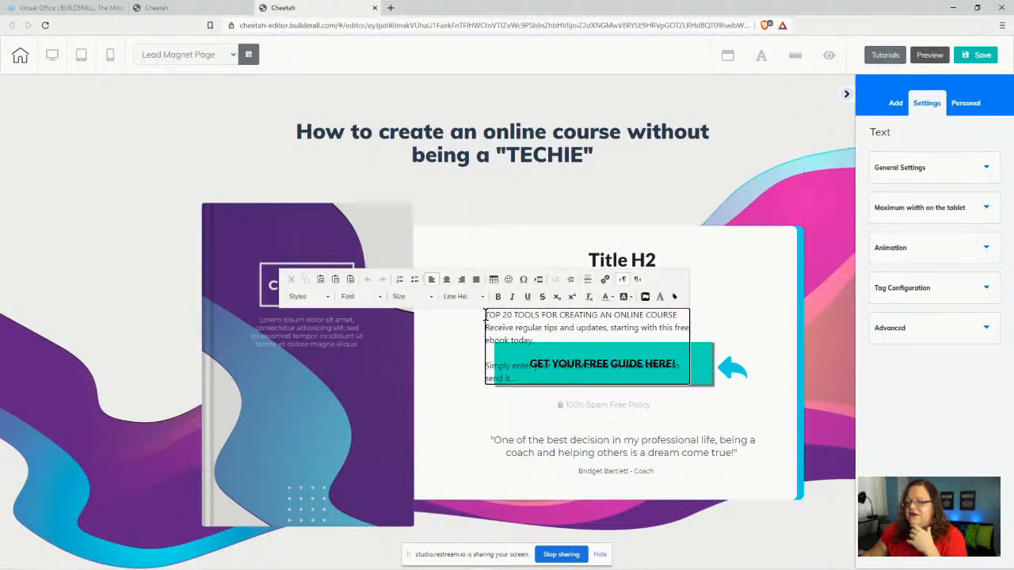
- Move the 'TOP 20 TOOLS FOR CREATING AN ONLINE COURSE' line from the body text into Title H2
left_click_drag(485, 315, 678, 314)
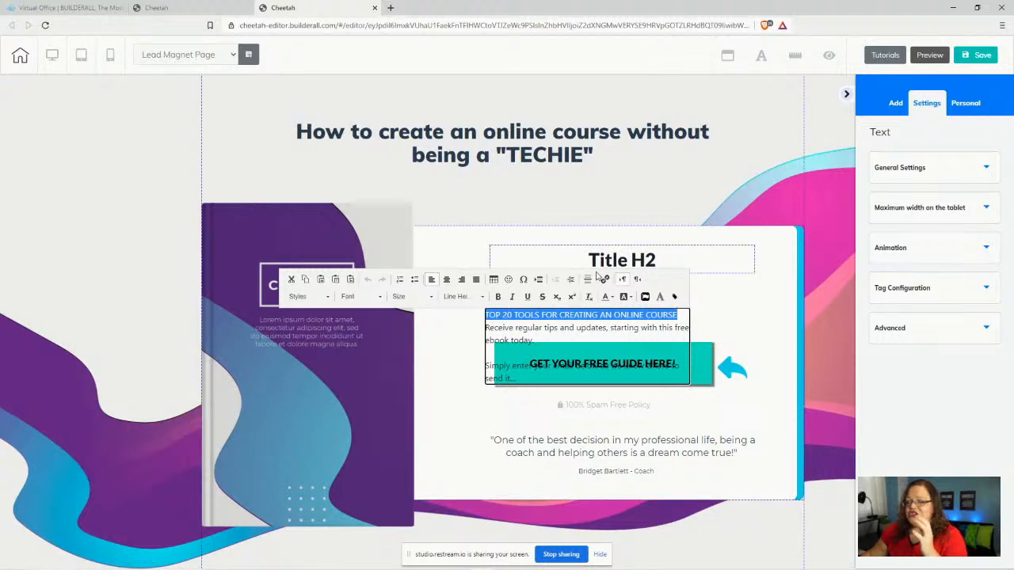
key("ctrl+x")
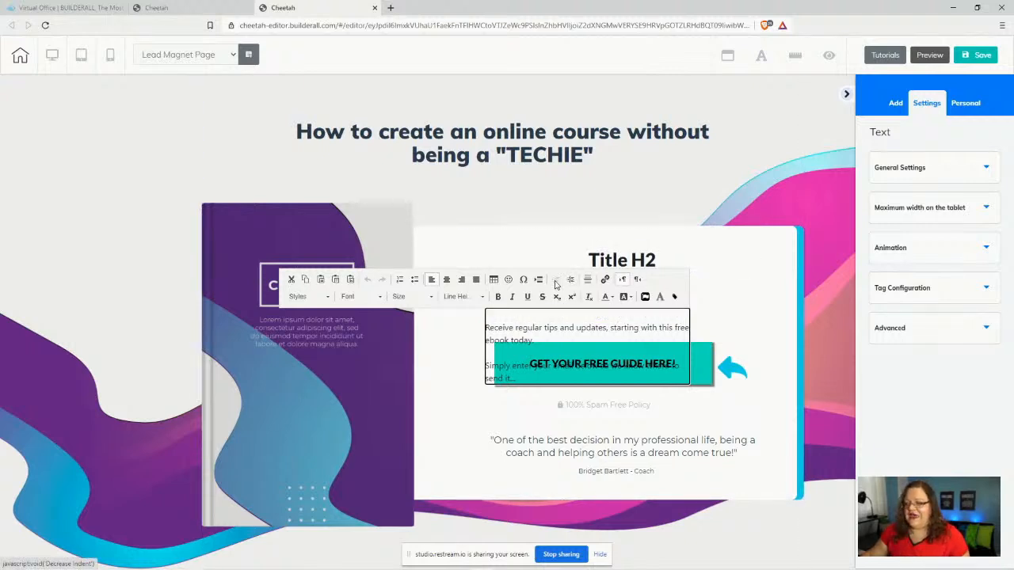
left_click(659, 261)
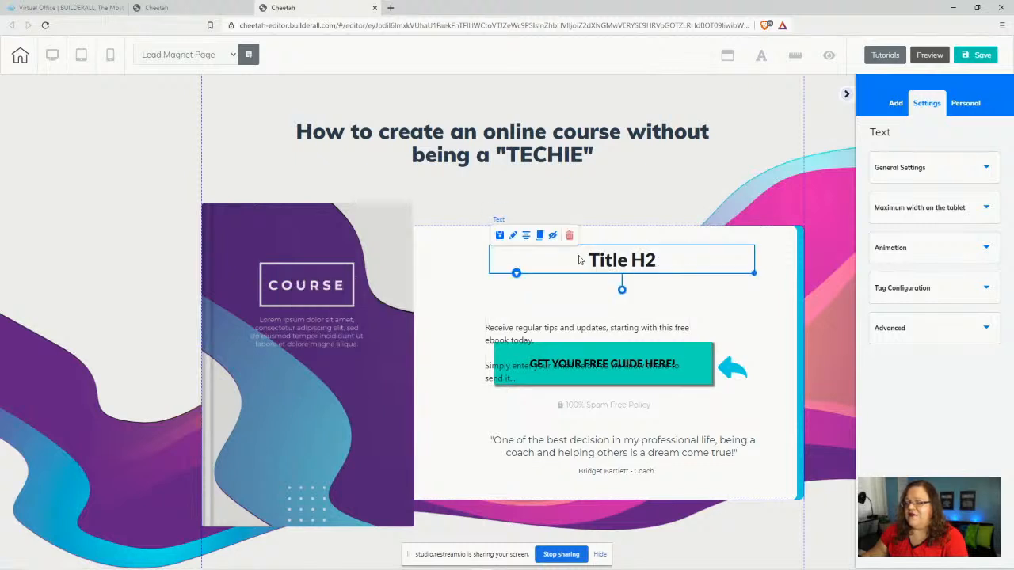
left_click(602, 272)
left_click_drag(588, 260, 670, 267)
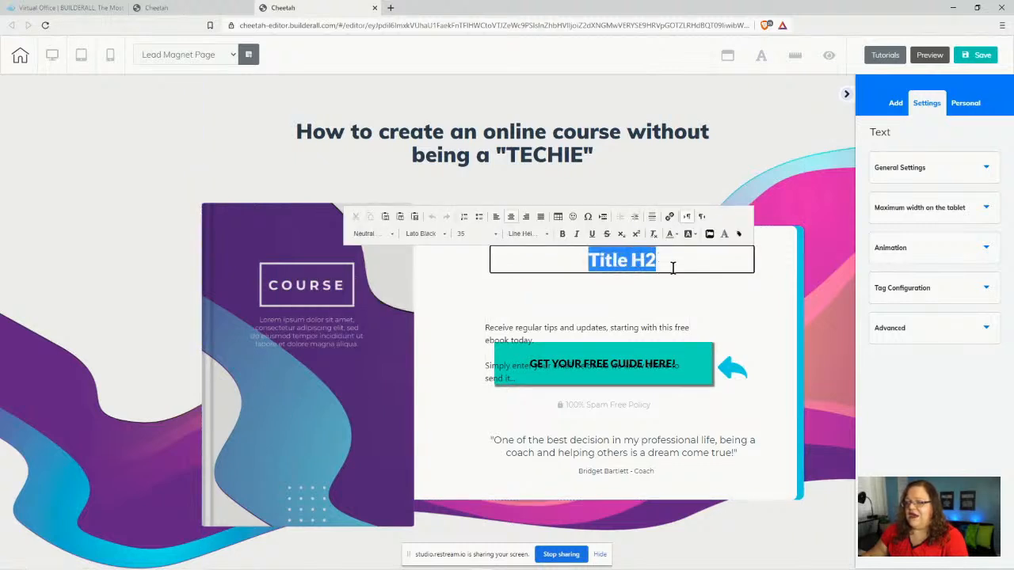
key("ctrl+v")
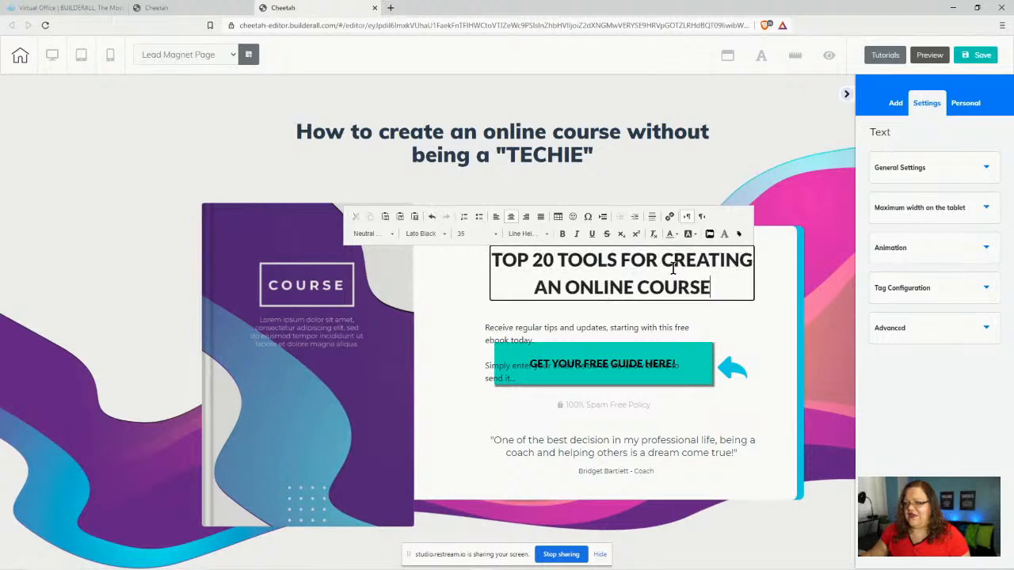
left_click(736, 308)
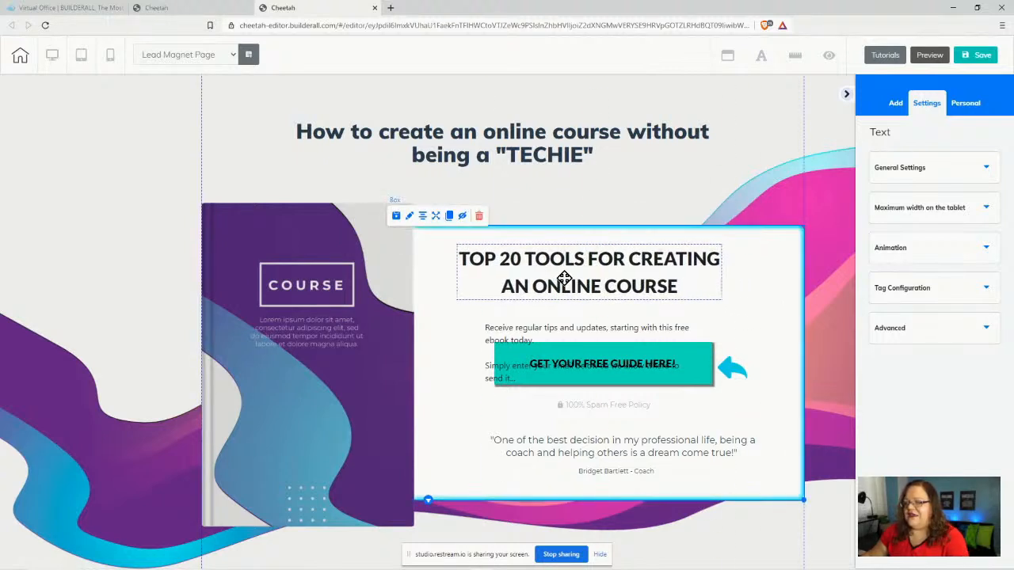
left_click_drag(588, 271, 585, 271)
left_click(558, 271)
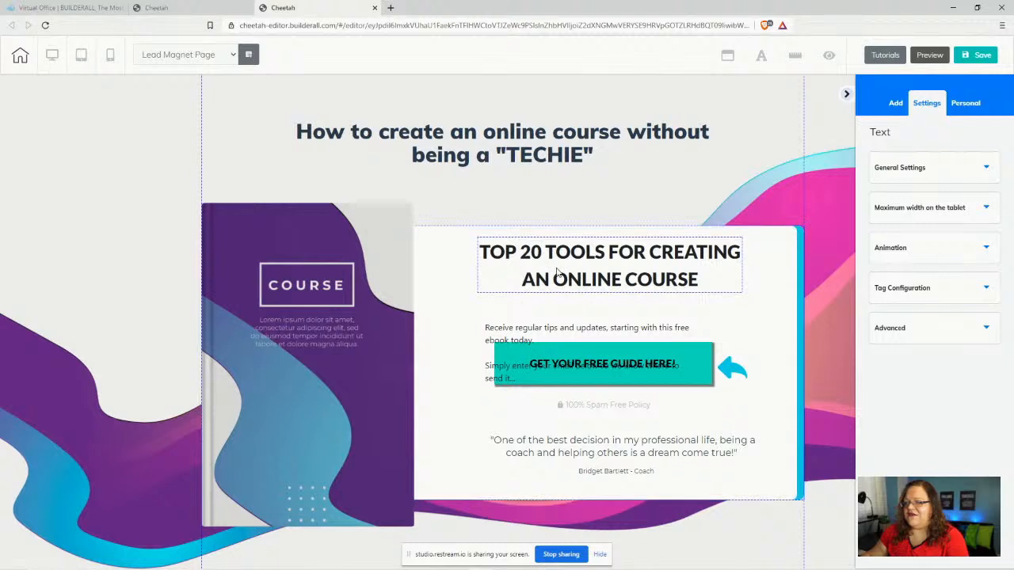
- Set the new panel heading's line height to 1 and nudge it slightly lower and left
double_click(492, 249)
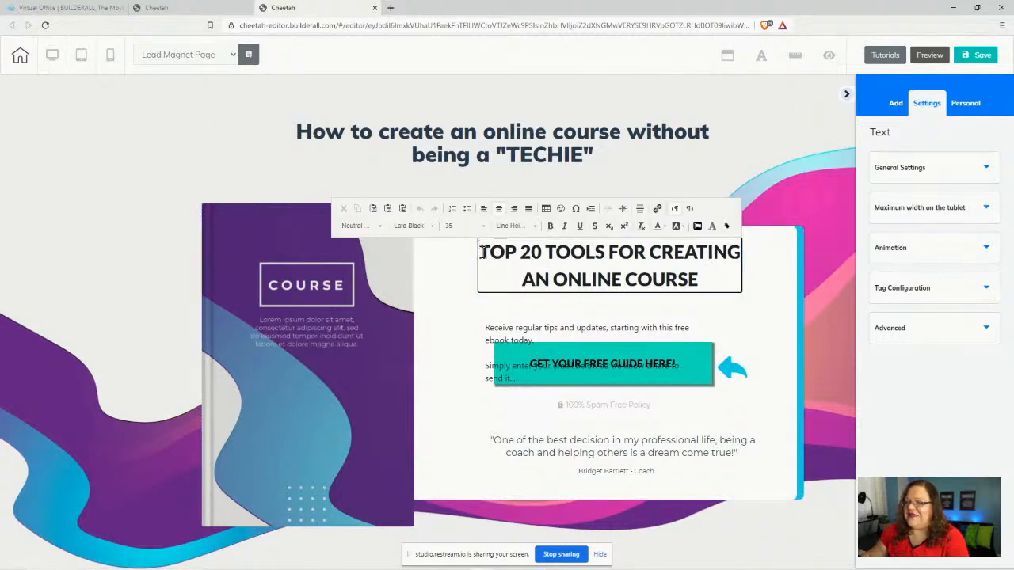
left_click_drag(481, 252, 705, 283)
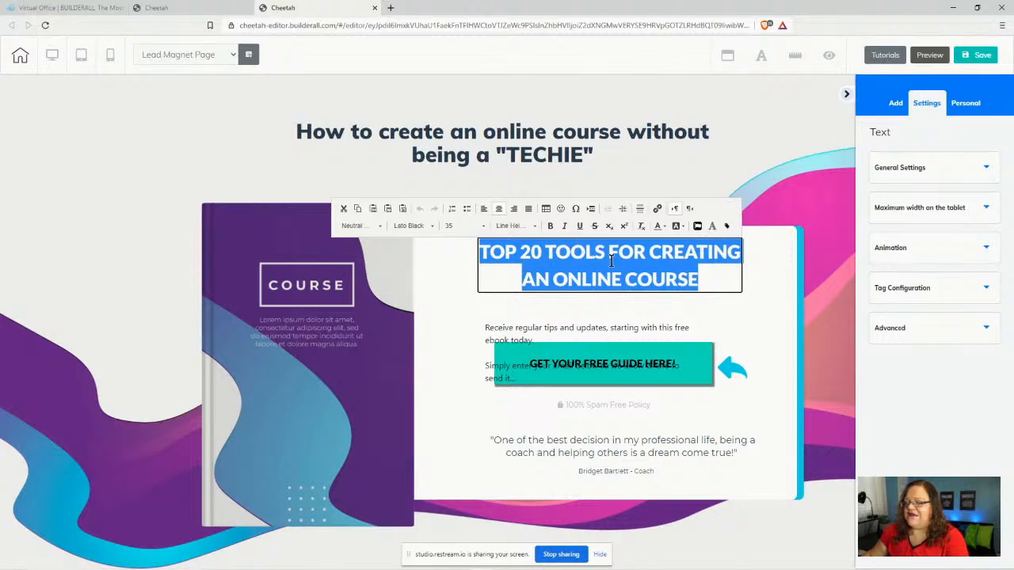
left_click(520, 228)
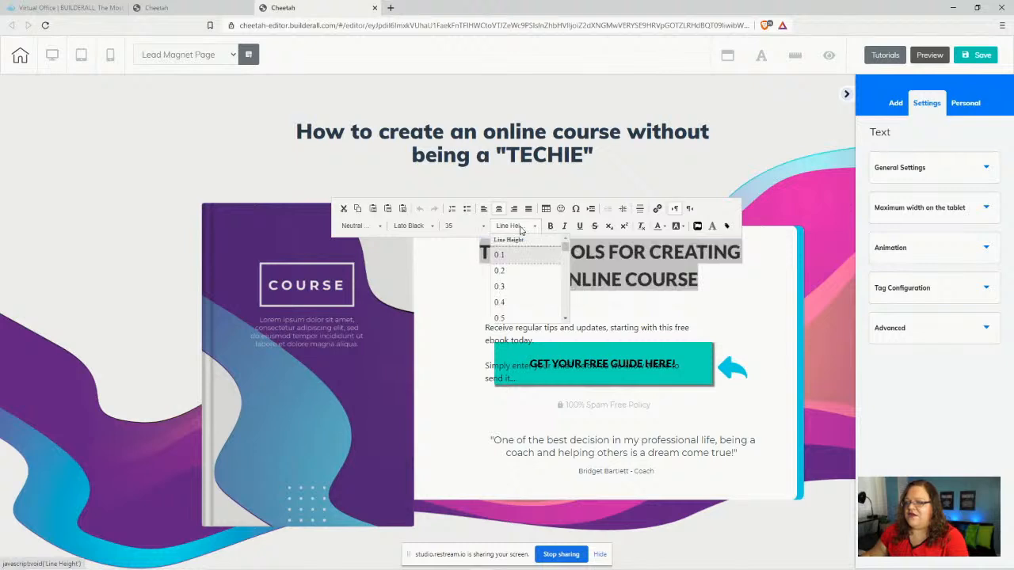
scroll(527, 273, "down", 3)
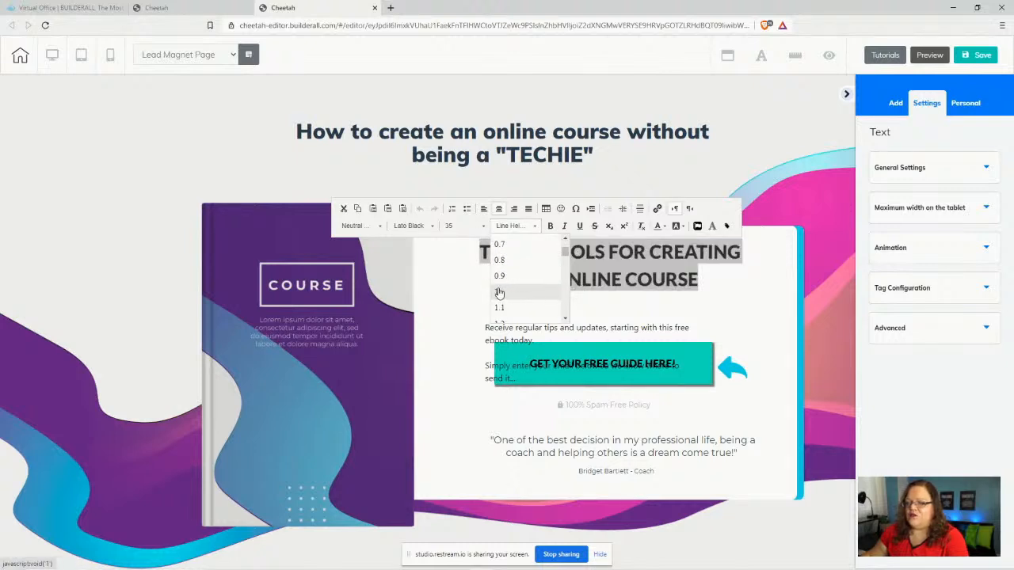
left_click(499, 293)
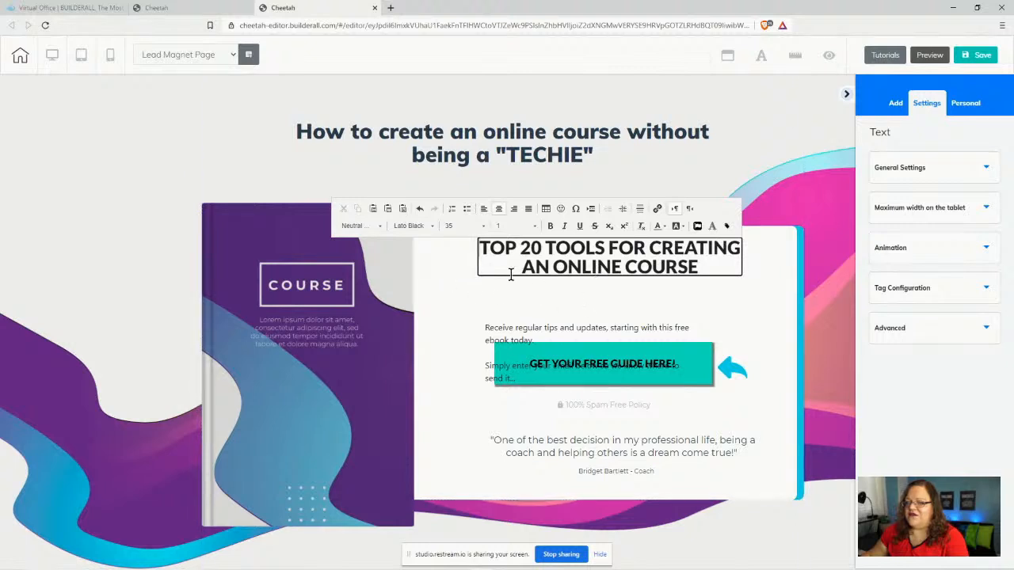
left_click(494, 295)
left_click_drag(644, 254, 603, 263)
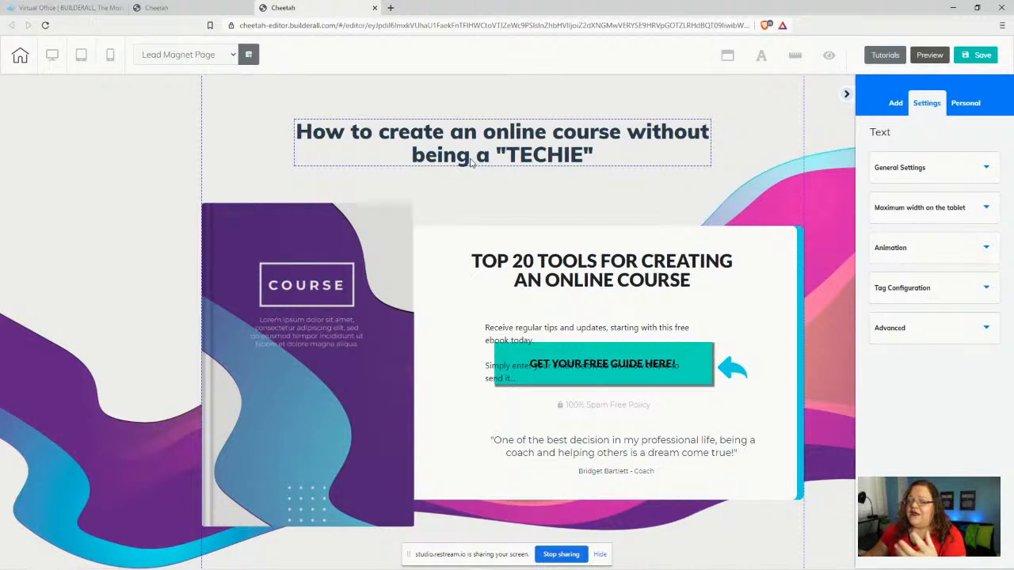
- Narrow the 'TECHIE' headline so it wraps onto two balanced lines
left_click(407, 158)
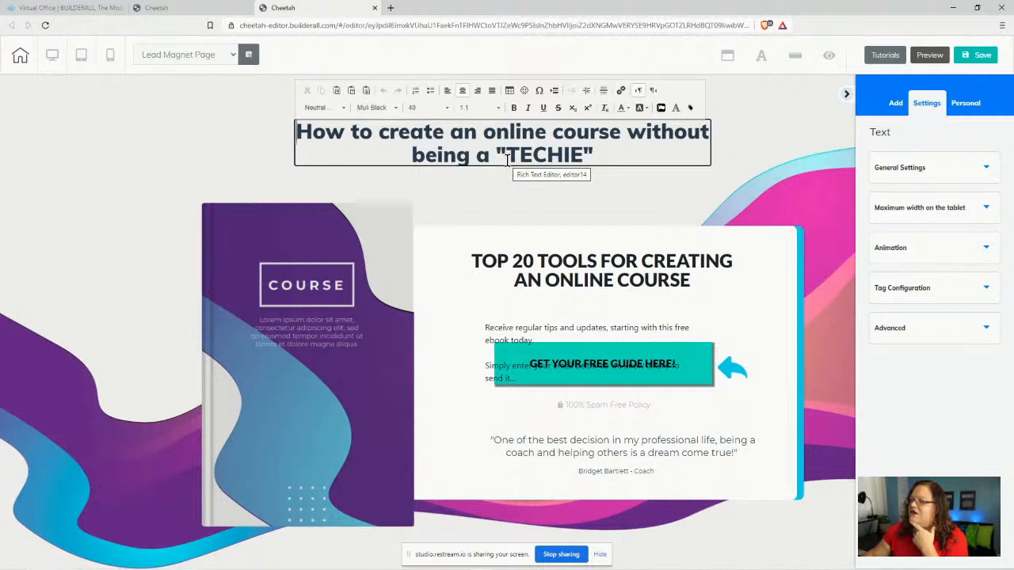
left_click(666, 146)
left_click(666, 146)
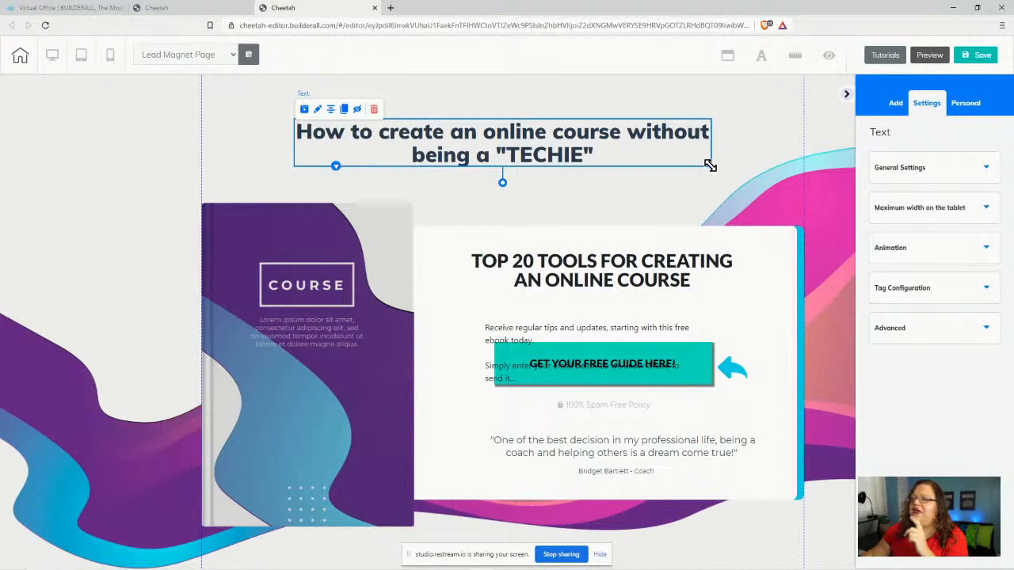
left_click_drag(709, 165, 655, 164)
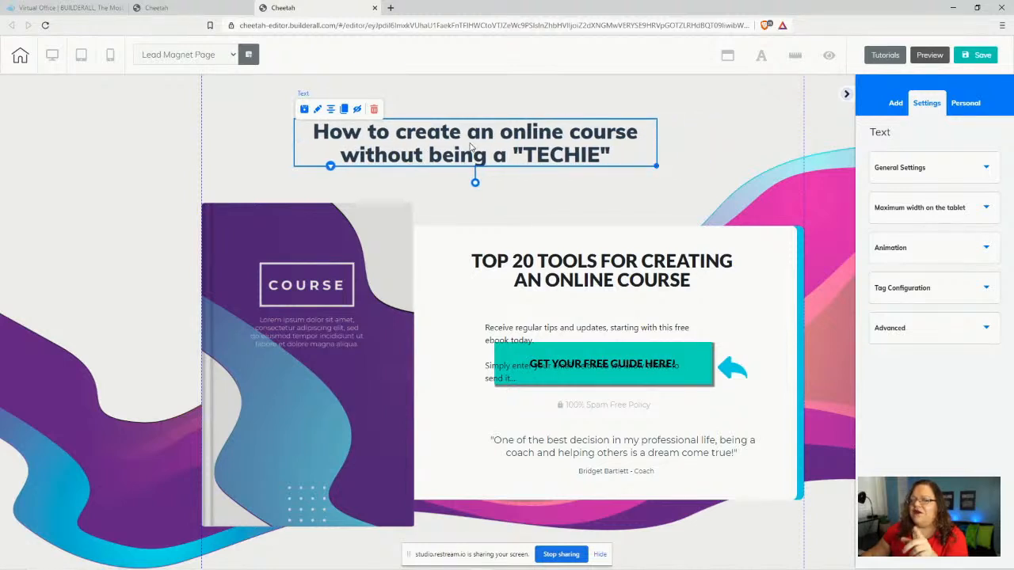
left_click_drag(471, 147, 480, 145)
left_click(706, 100)
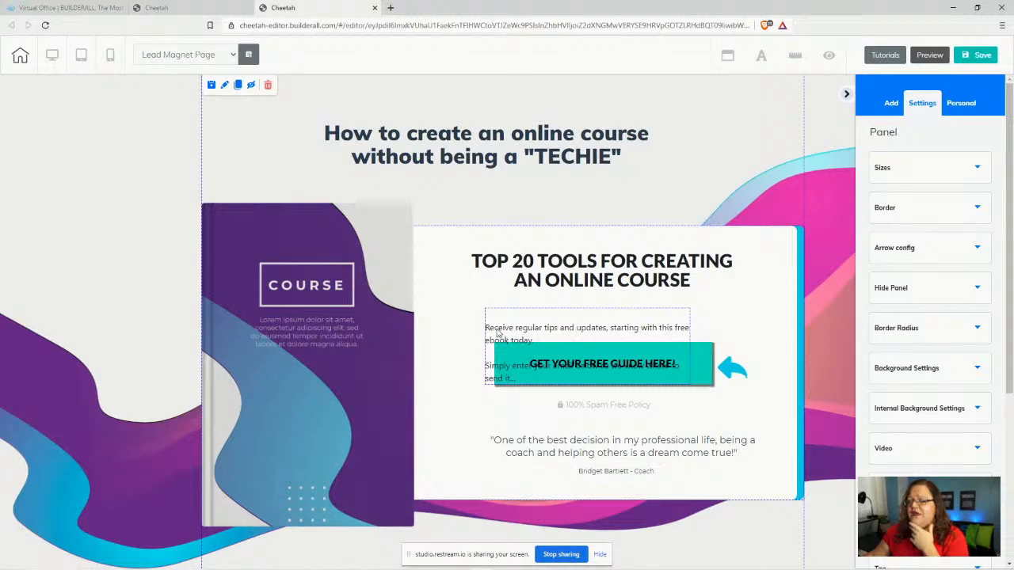
- Move the headline to the top left, put the 'Receive regular tips' text beside it, raise TOP 20 TOOLS
left_click_drag(483, 331, 589, 172)
left_click_drag(446, 147, 366, 109)
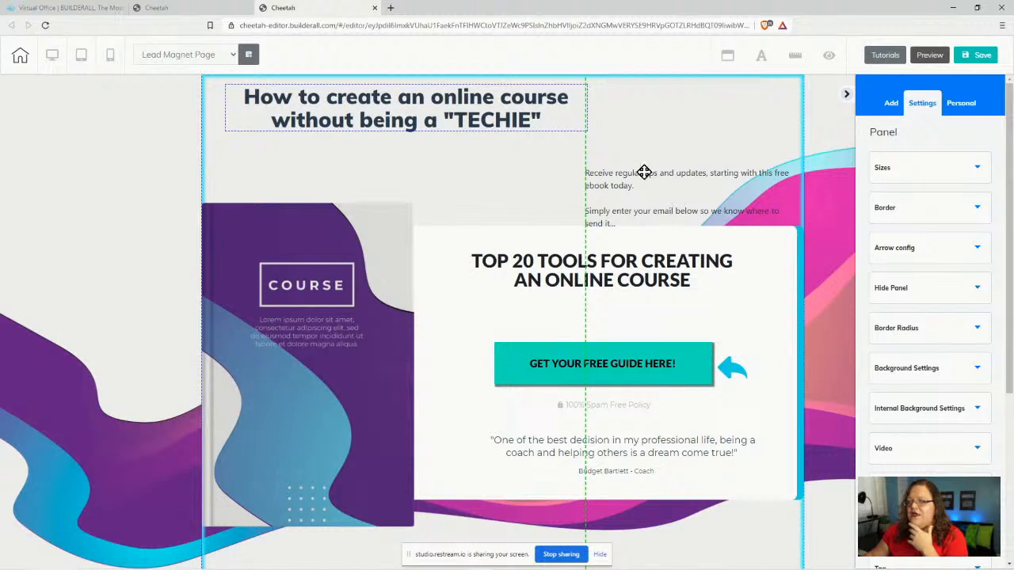
left_click_drag(644, 172, 604, 170)
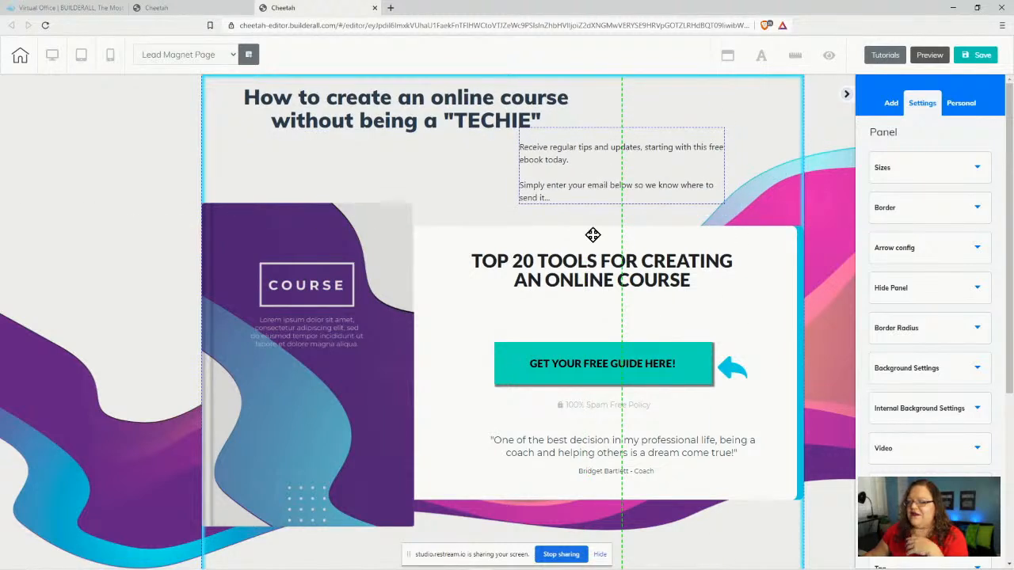
left_click_drag(596, 271, 640, 280)
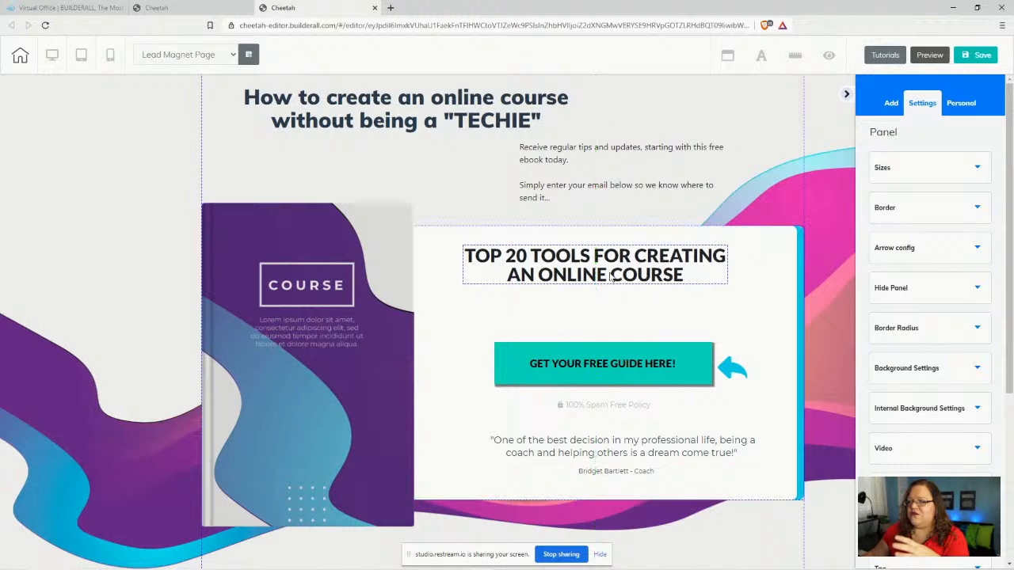
- Add a Title H5 heading from the Elements list below the TOP 20 TOOLS title
left_click(892, 106)
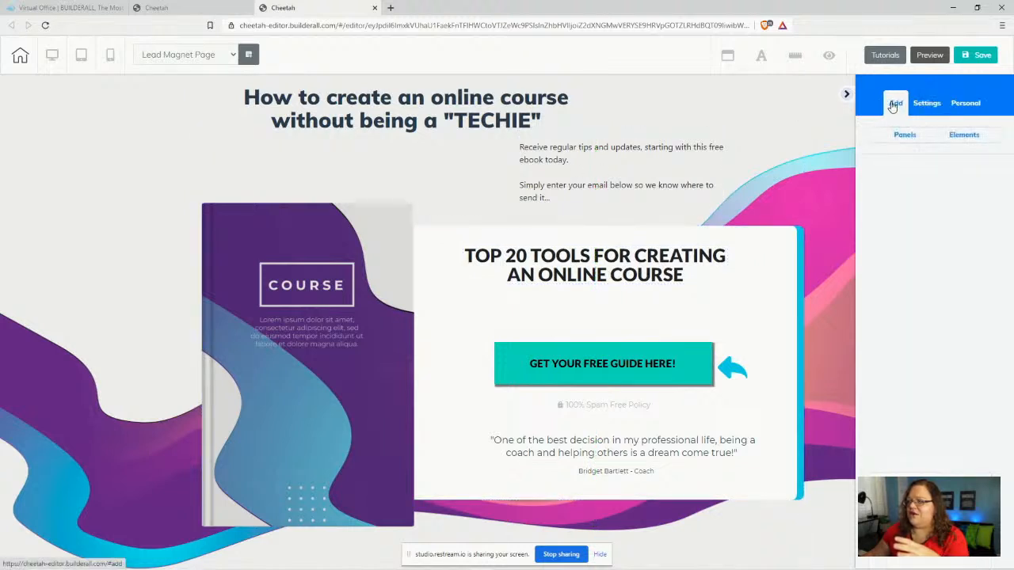
left_click(974, 140)
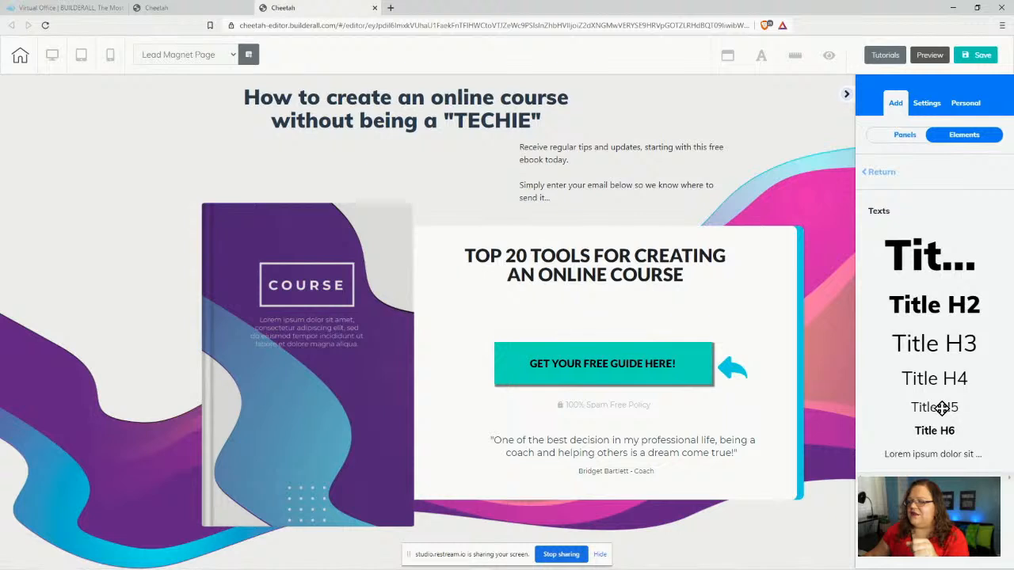
left_click_drag(941, 407, 507, 304)
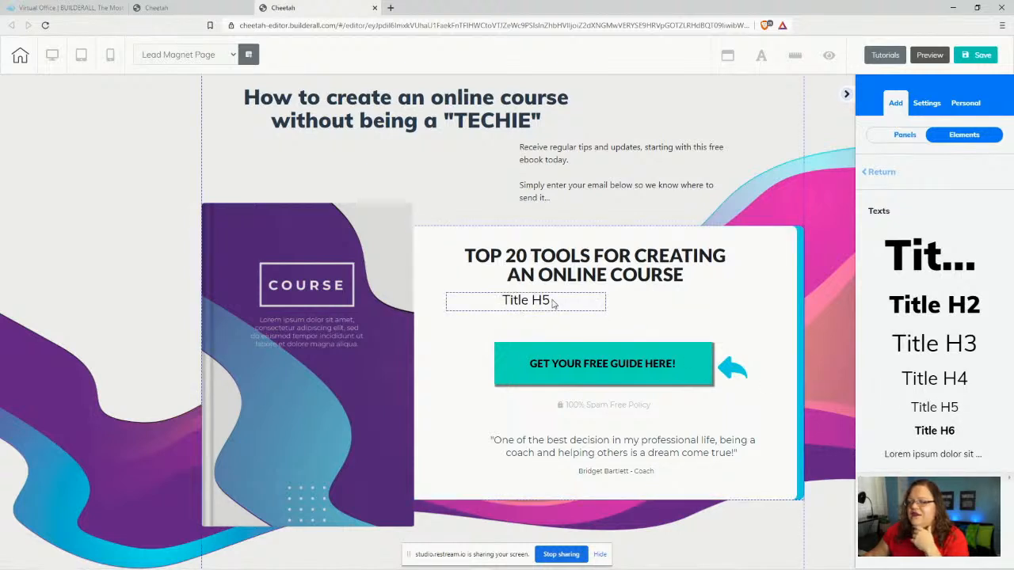
- Format the Title H5 text as Neutral Heading 5 in Lato at size 30
left_click(554, 303)
left_click_drag(551, 302, 514, 301)
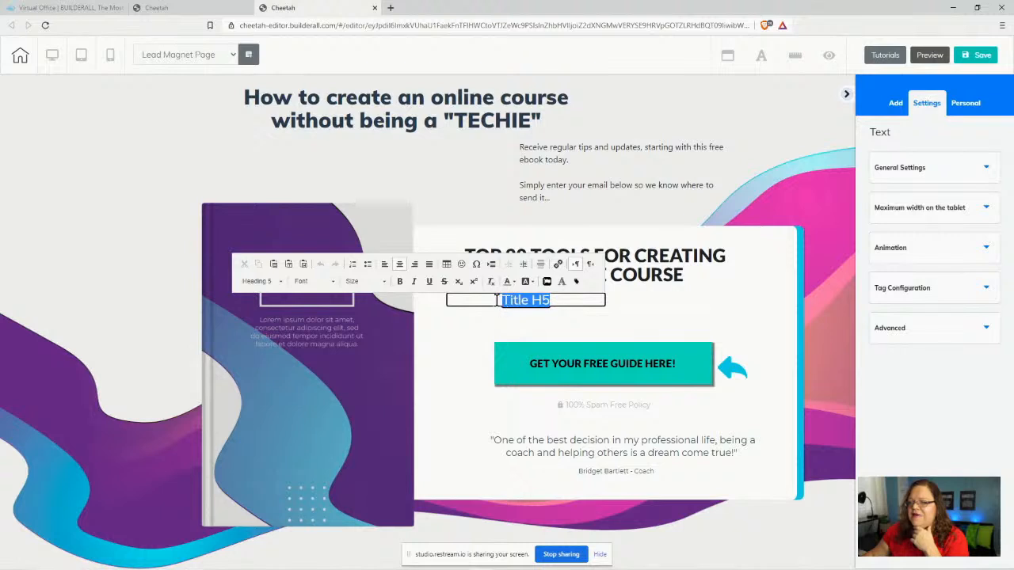
left_click(260, 281)
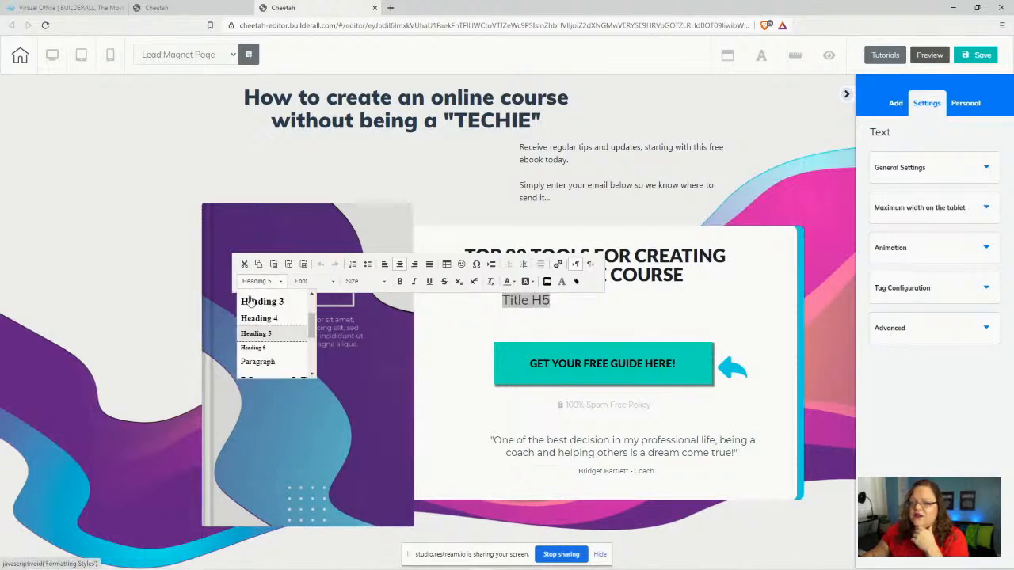
scroll(281, 352, "down", 2)
left_click(276, 353)
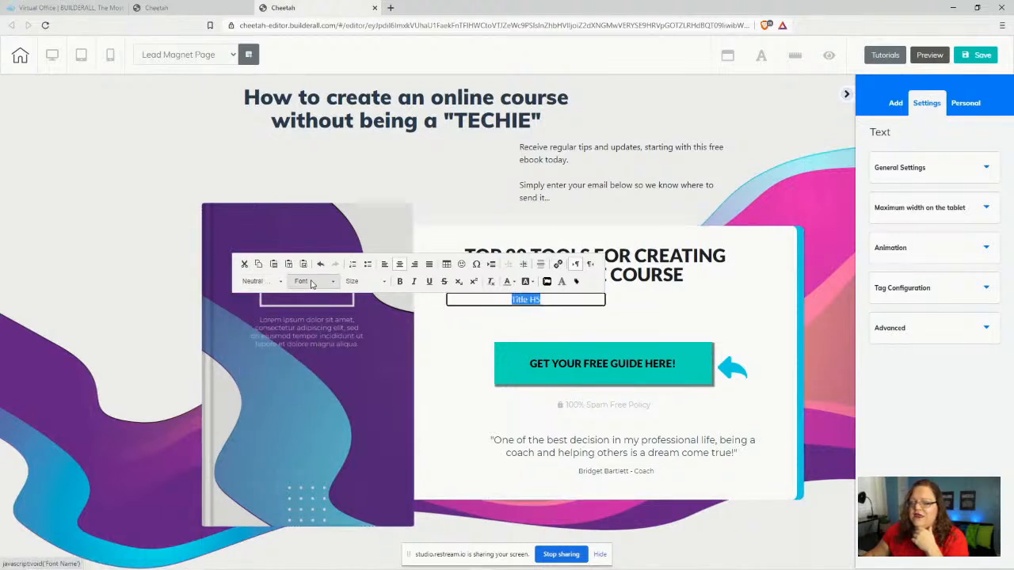
left_click(311, 282)
scroll(324, 344, "down", 3)
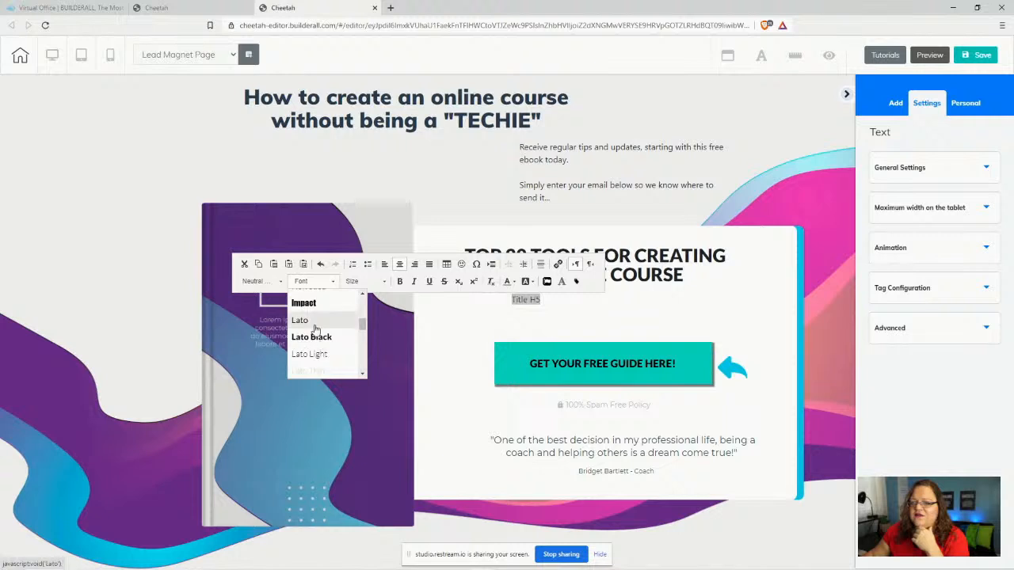
left_click(301, 320)
left_click(375, 285)
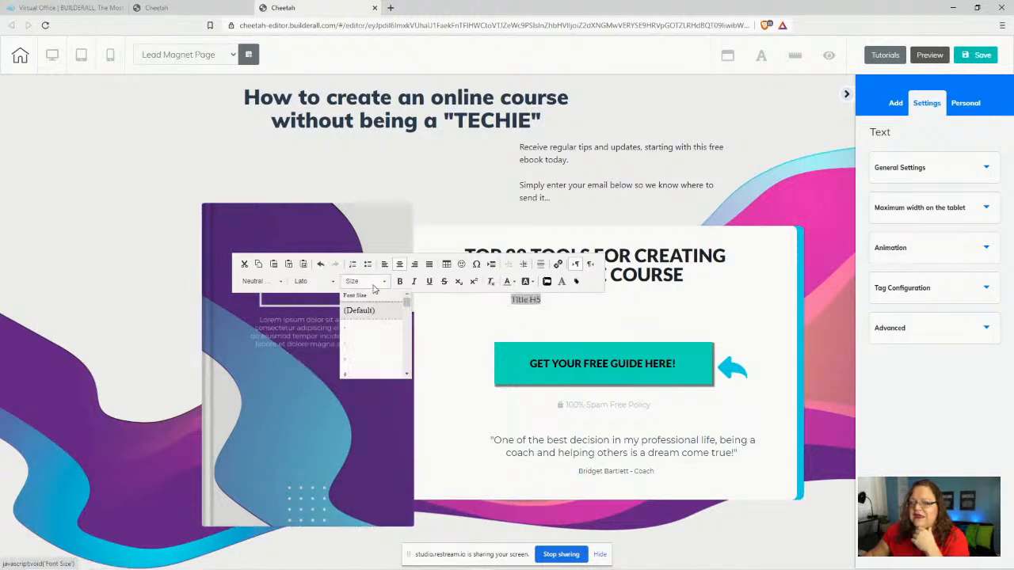
scroll(392, 355, "down", 8)
scroll(392, 354, "up", 1)
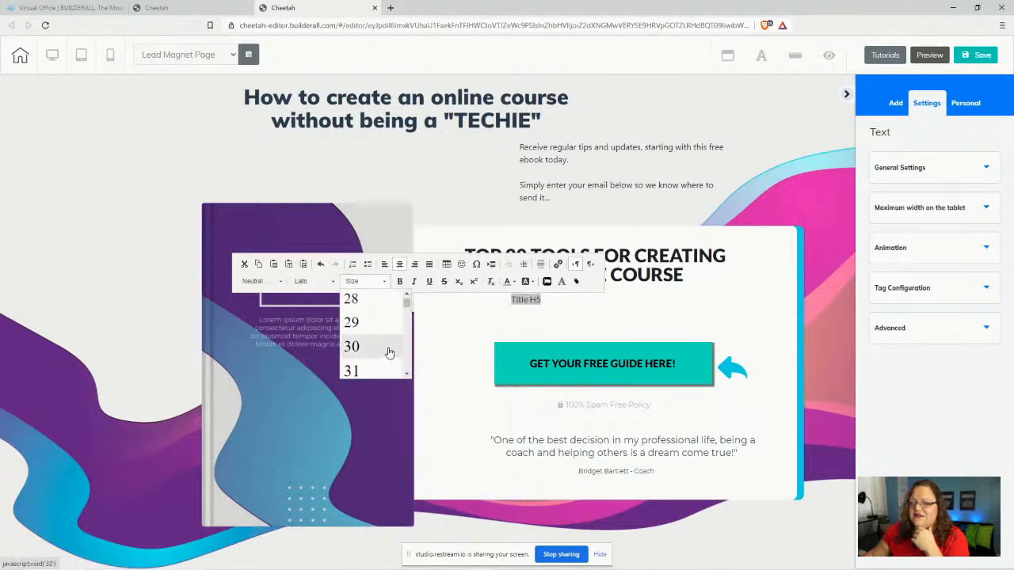
left_click(353, 349)
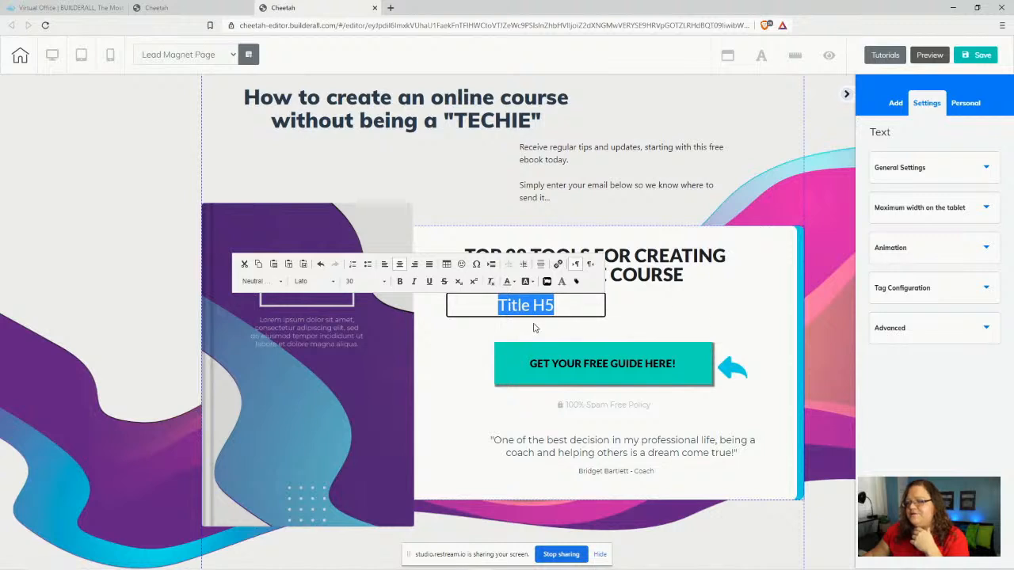
left_click(523, 150)
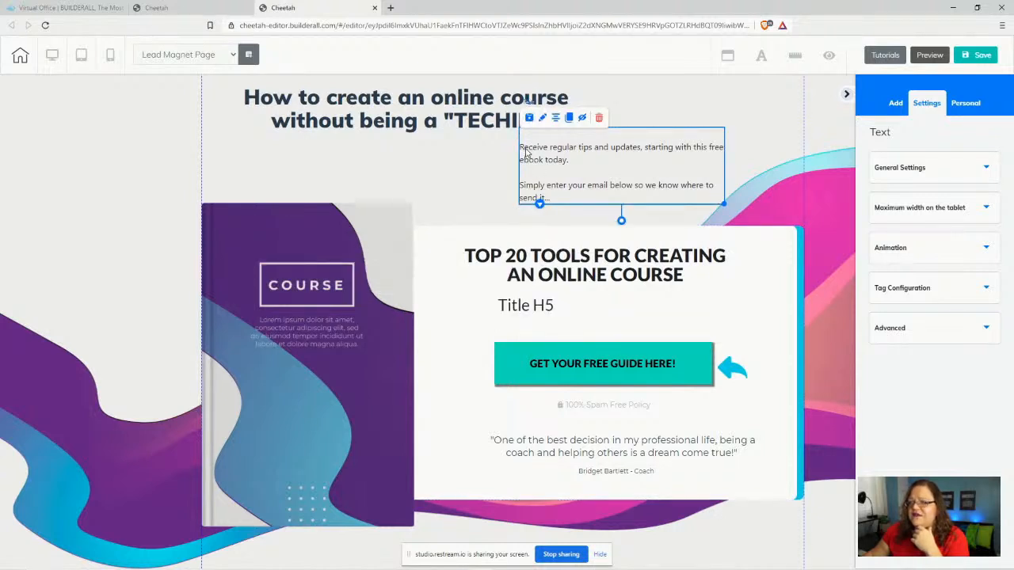
- Cut the paragraph text and paste it over the Title H5 placeholder text
left_click(524, 150)
left_click_drag(521, 149, 577, 198)
key("ctrl+c")
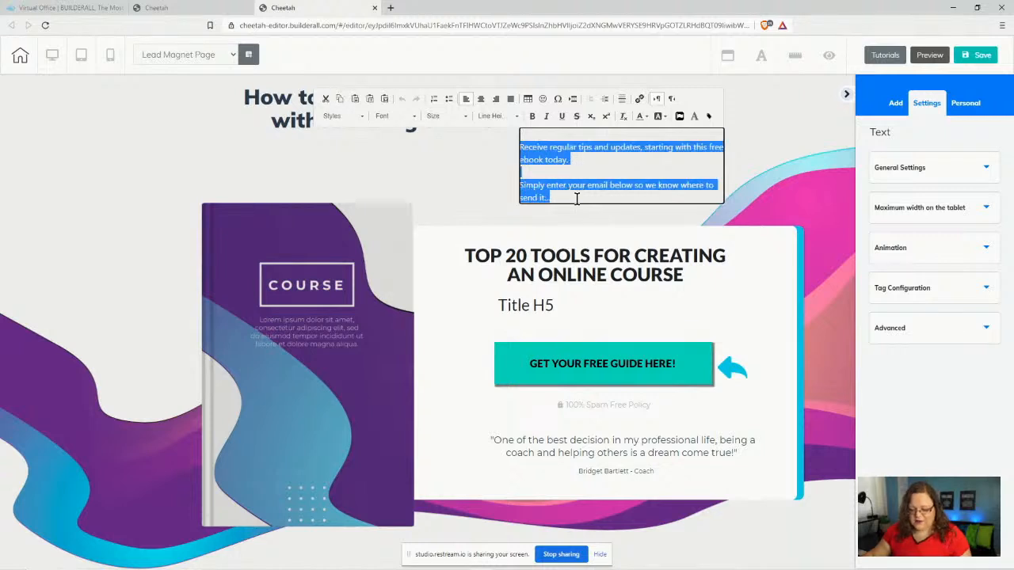
key("BackSpace")
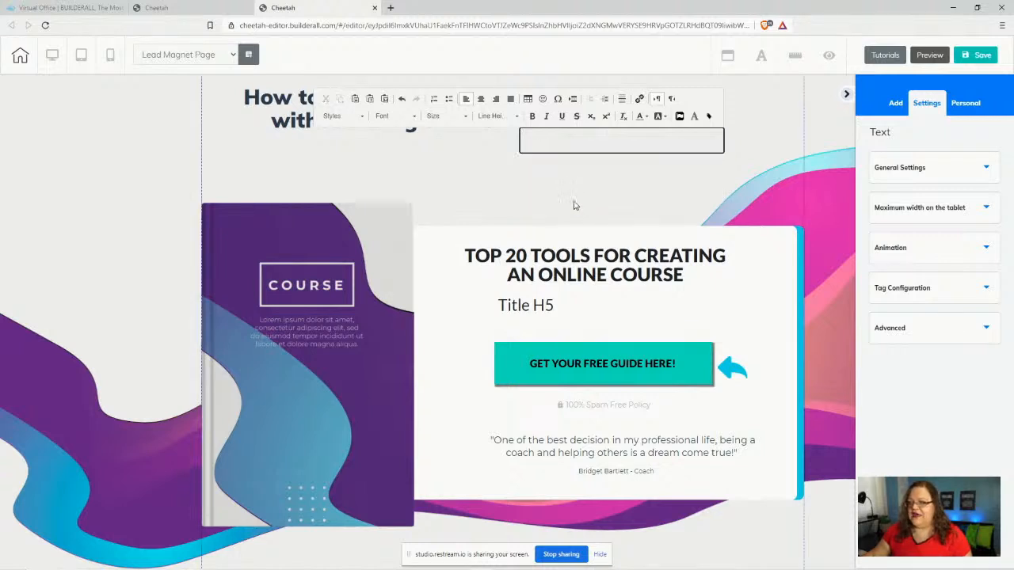
left_click(507, 309)
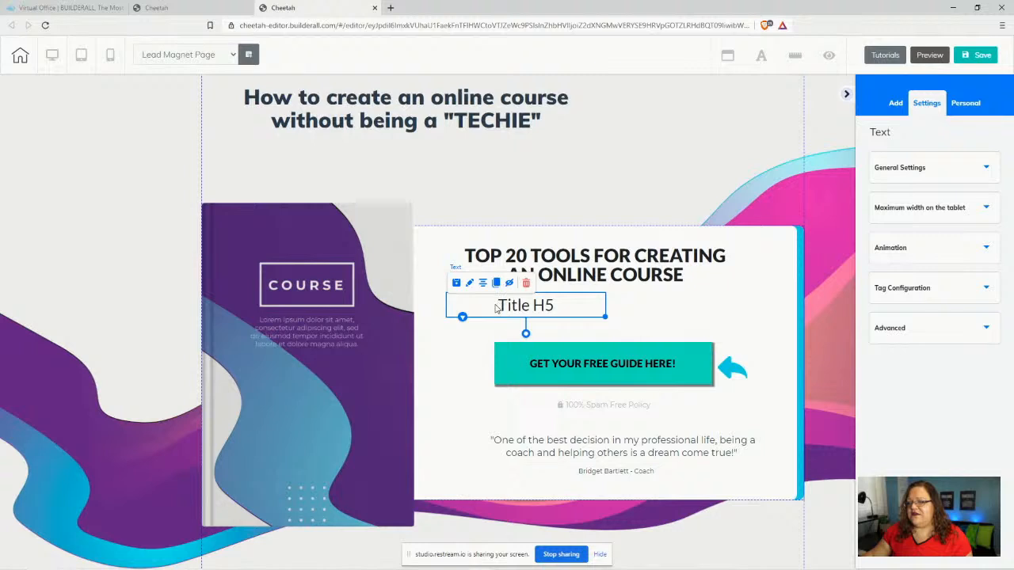
left_click(495, 309)
left_click_drag(496, 307, 564, 299)
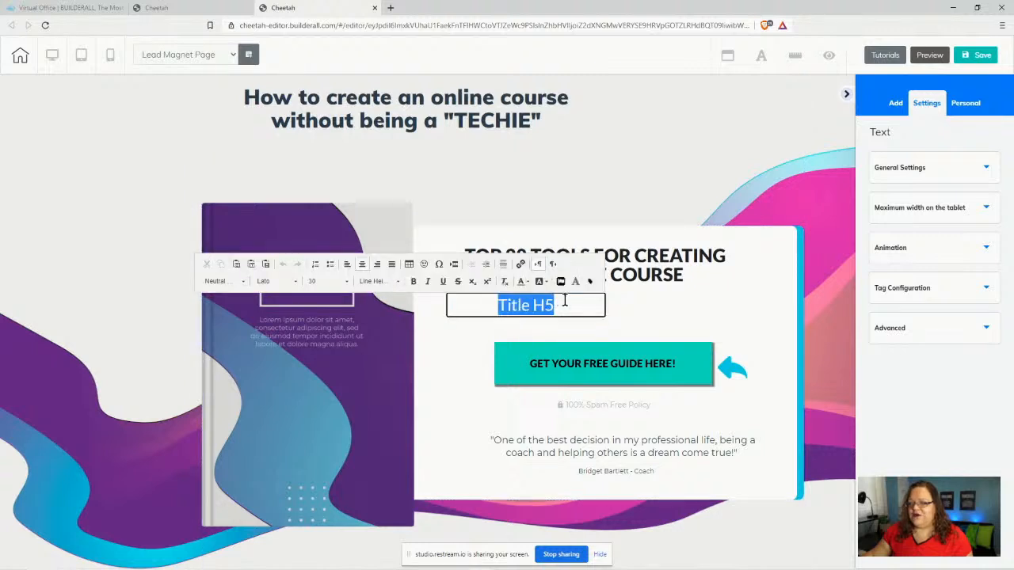
key("ctrl+v")
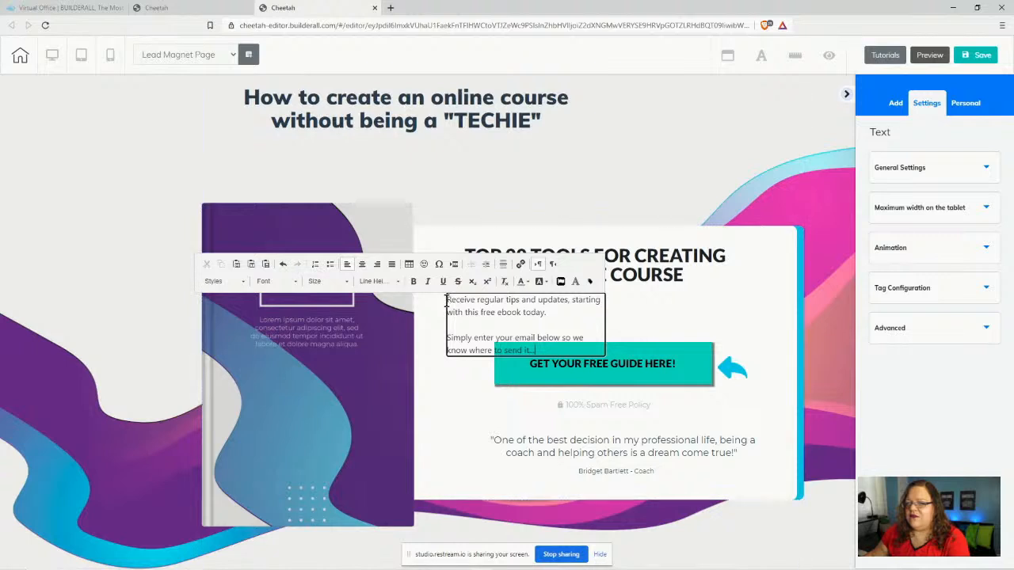
- Style the pasted paragraphs as a neutral heading in Lato, size 30, line height 1
left_click_drag(447, 300, 537, 350)
left_click(221, 282)
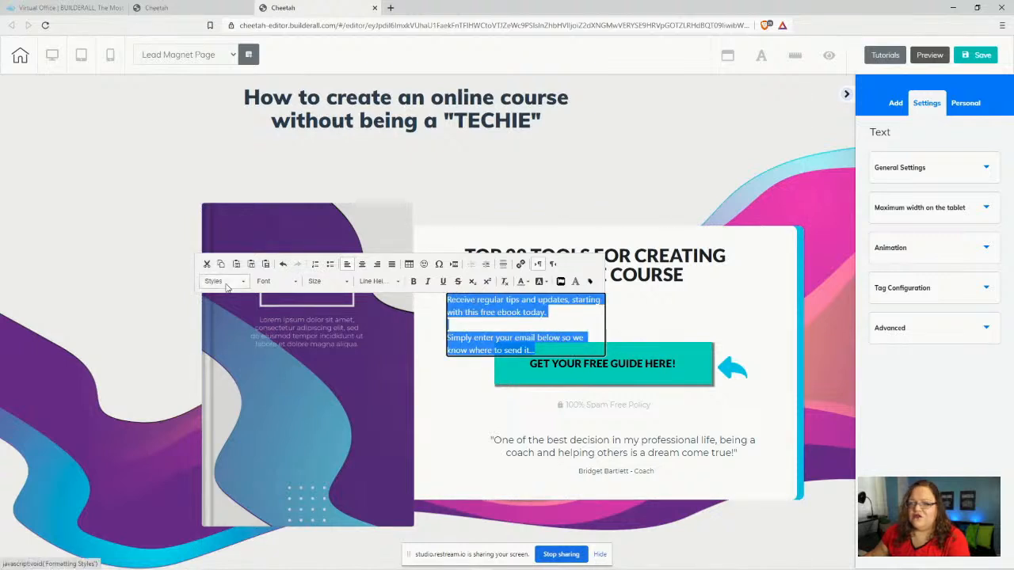
scroll(238, 340, "down", 5)
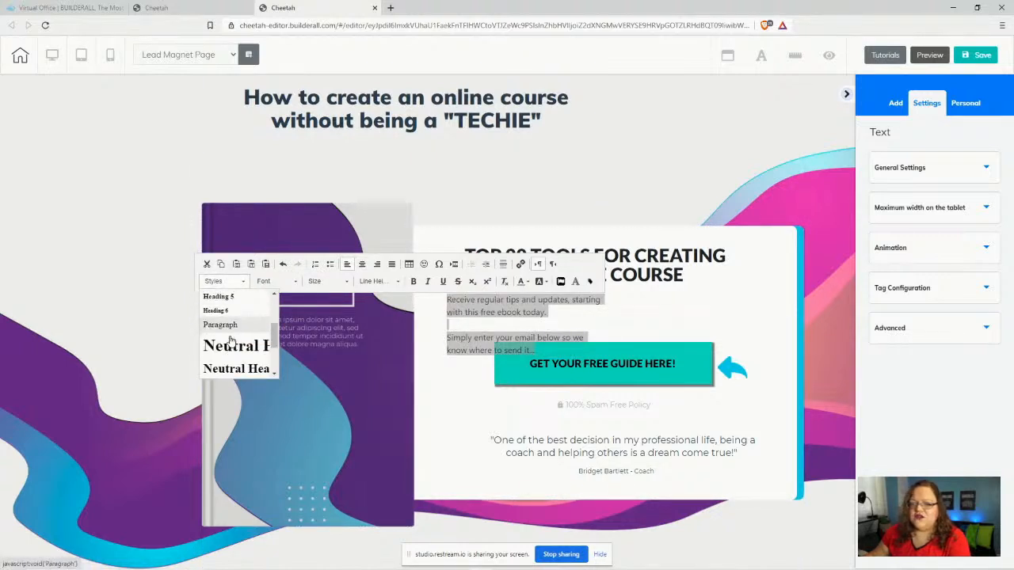
left_click(243, 356)
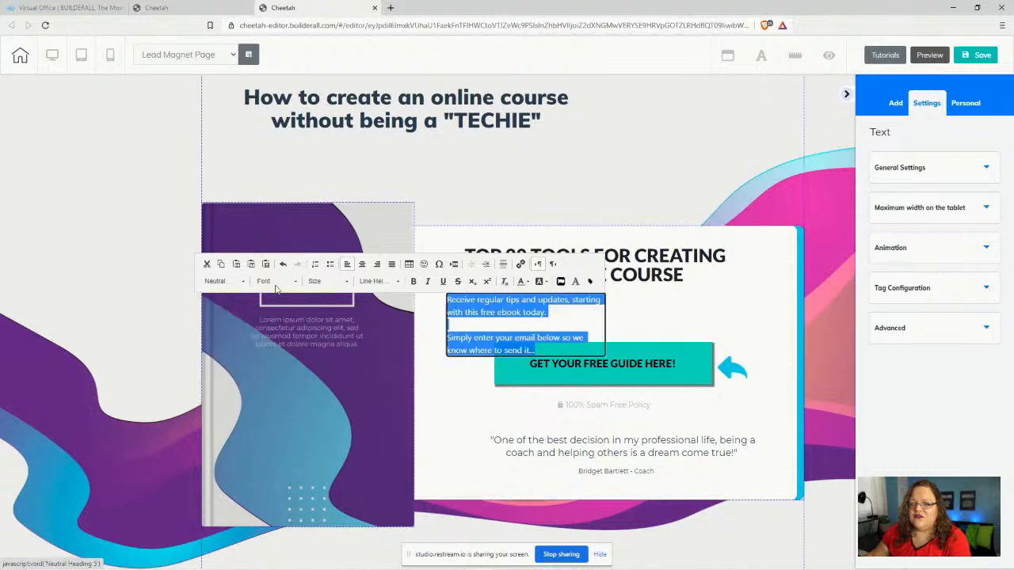
left_click(277, 281)
scroll(293, 348, "down", 5)
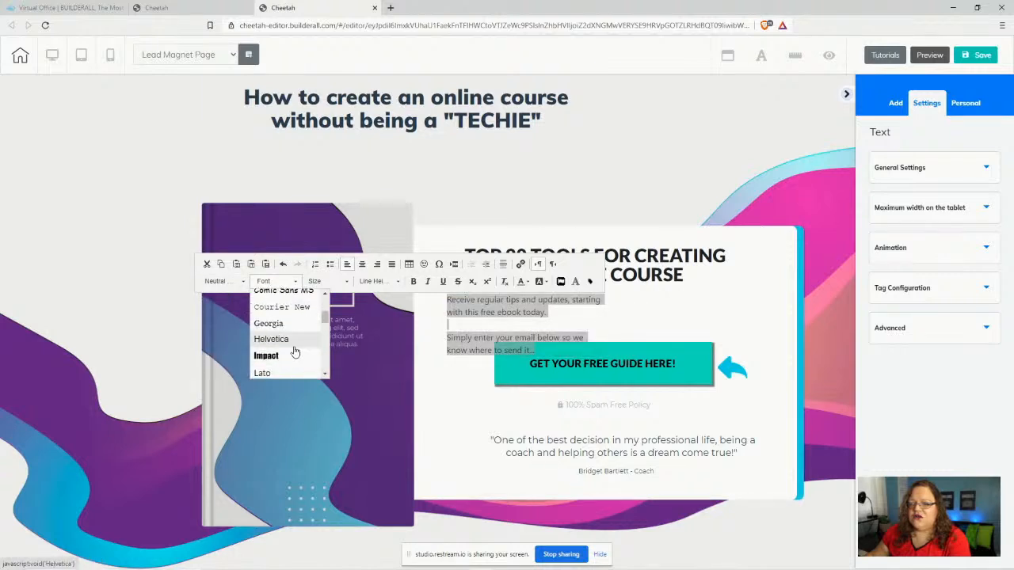
left_click(293, 317)
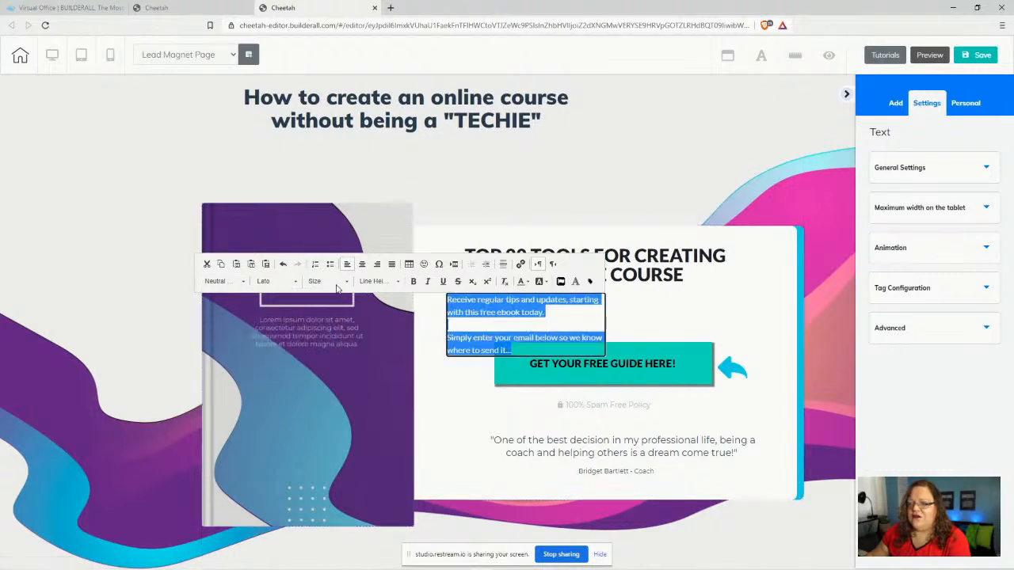
left_click(326, 281)
scroll(348, 354, "down", 2)
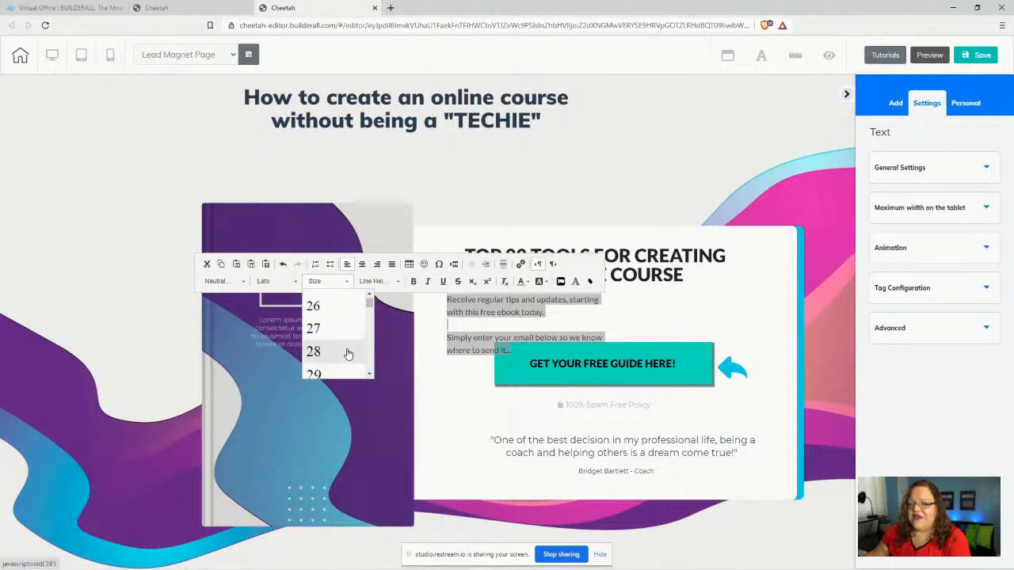
scroll(335, 358, "down", 1)
left_click(325, 348)
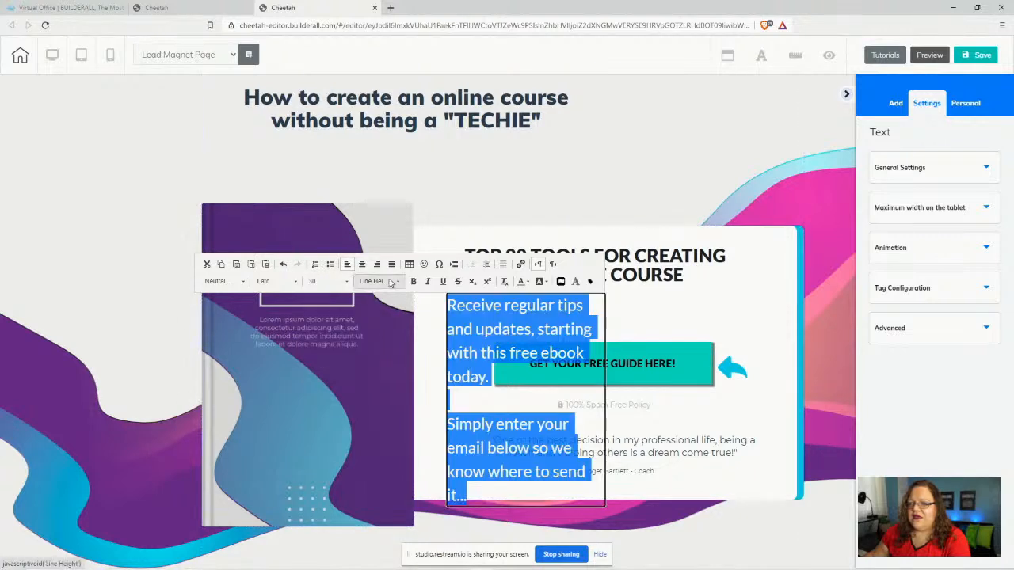
left_click(389, 283)
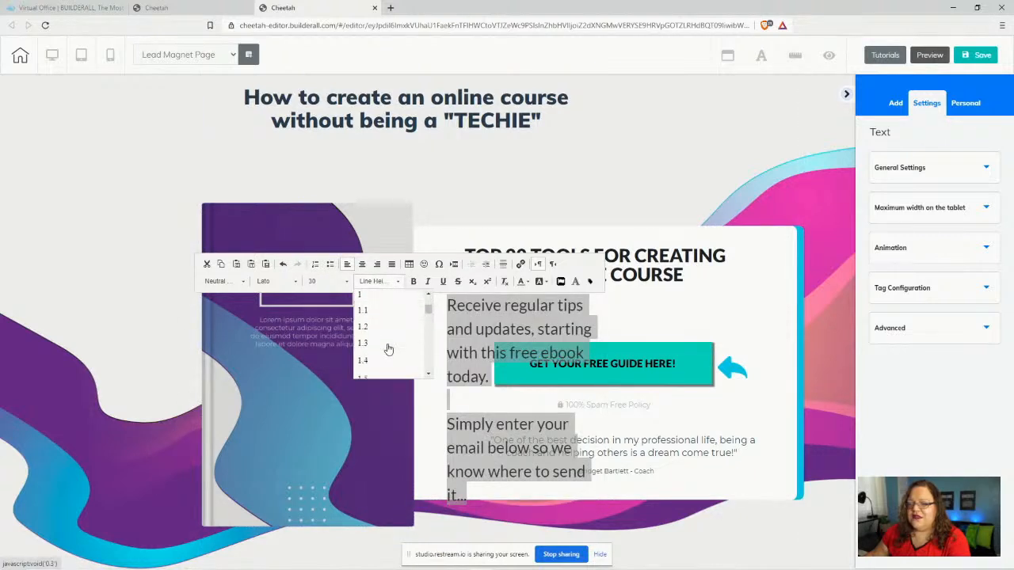
left_click(366, 296)
left_click(659, 313)
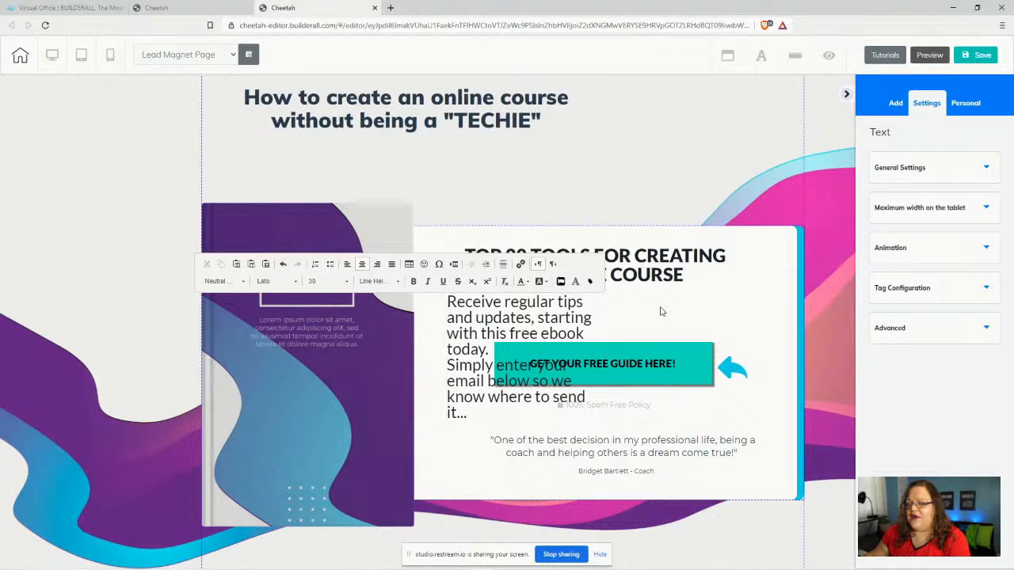
- Widen the paragraph to four lines and place it in the white panel under the heading
left_click_drag(489, 317, 629, 139)
left_click(630, 141)
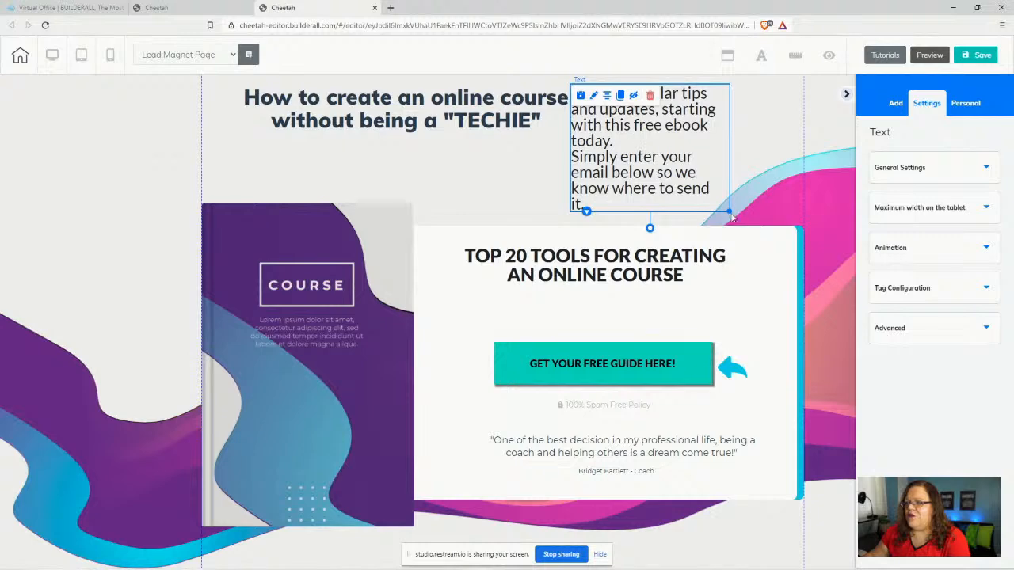
left_click_drag(728, 213, 844, 177)
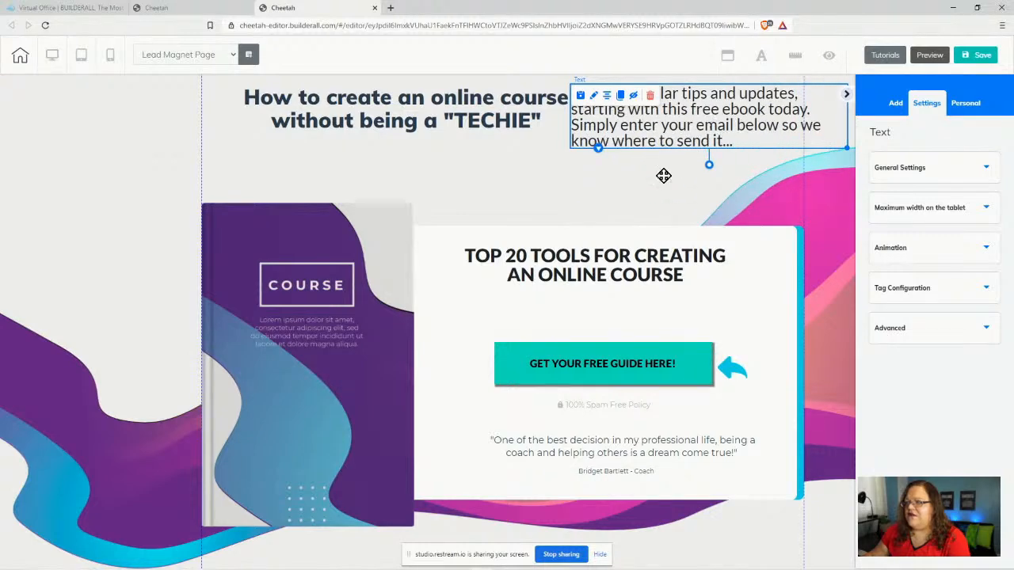
left_click_drag(707, 125, 607, 306)
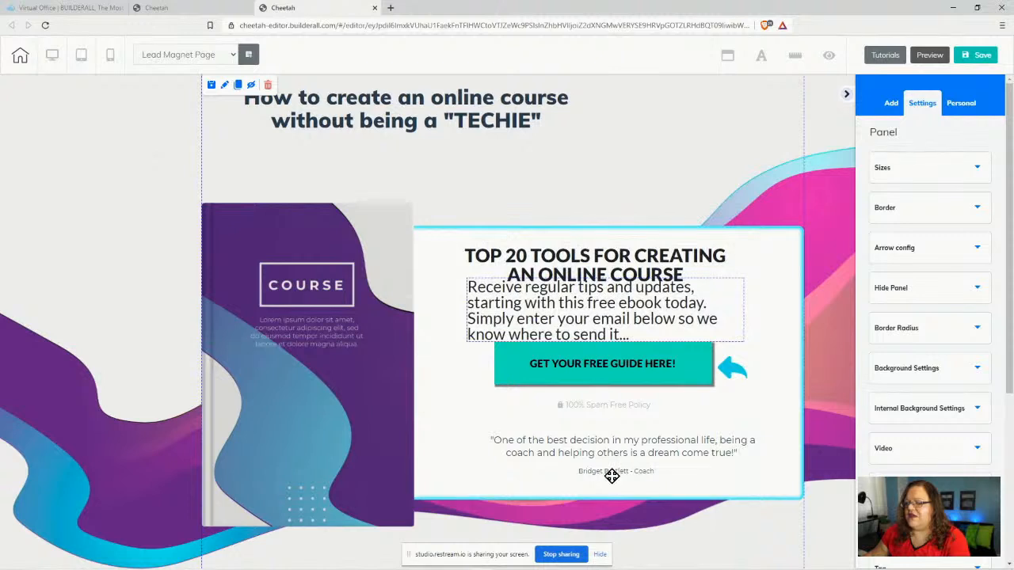
- Shift the coach caption, testimonial, spam-policy line and guide button down below the paragraph
left_click_drag(611, 476, 593, 484)
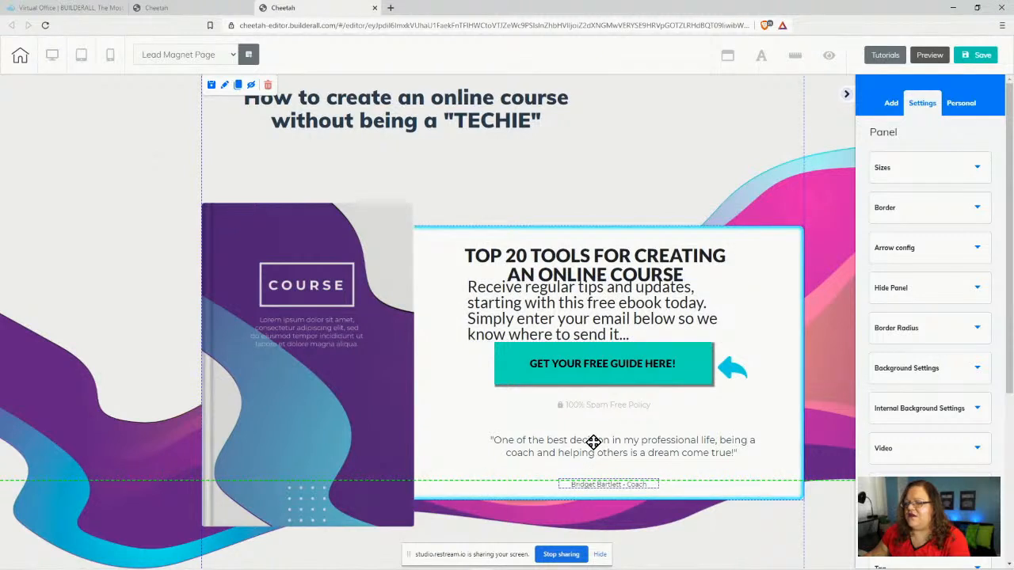
left_click_drag(593, 442, 577, 460)
left_click_drag(606, 400, 599, 437)
left_click_drag(603, 354, 596, 410)
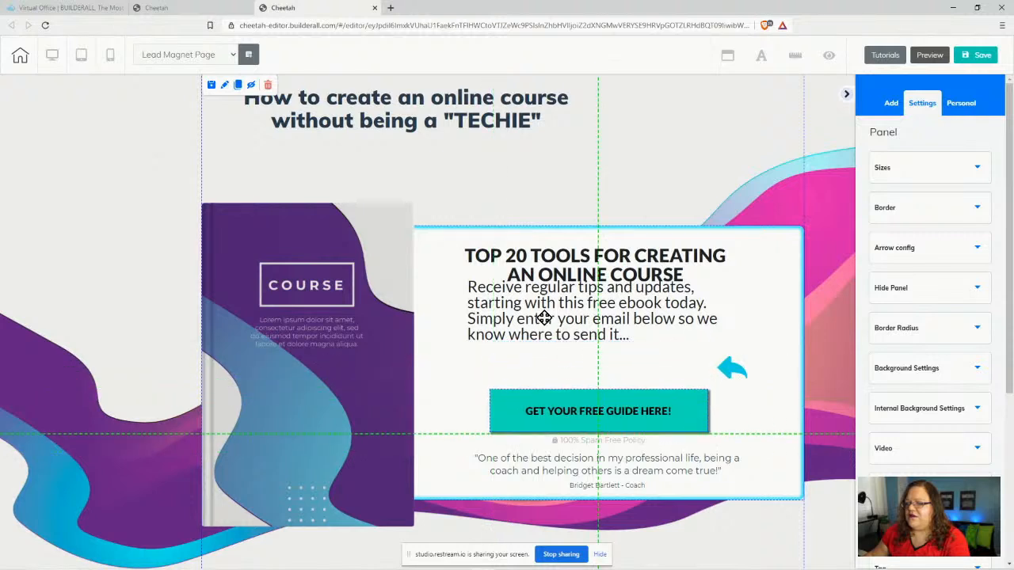
left_click(708, 308)
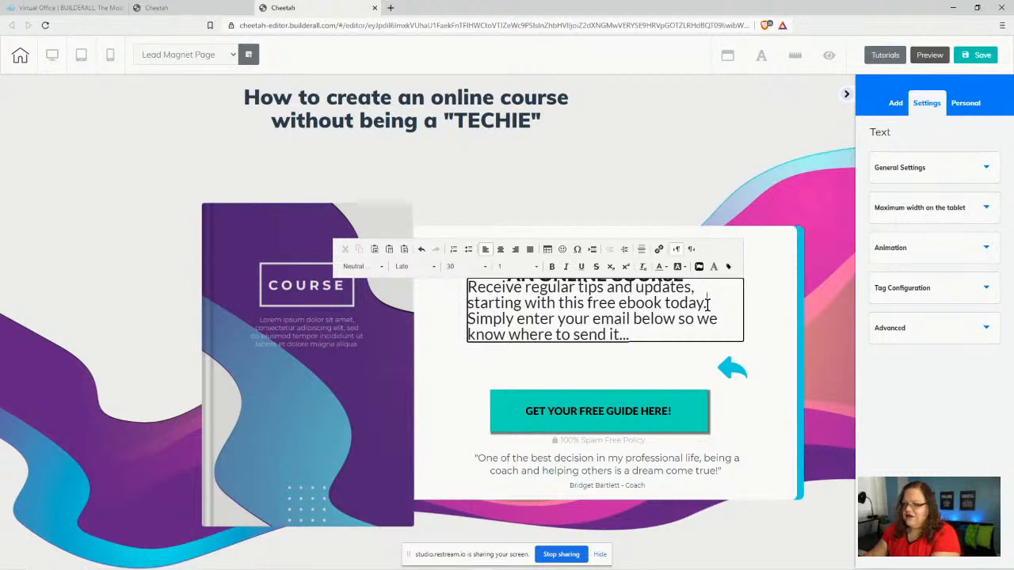
- Move the paragraph below the heading, adjusting the line break between its two sentences
key("Return")
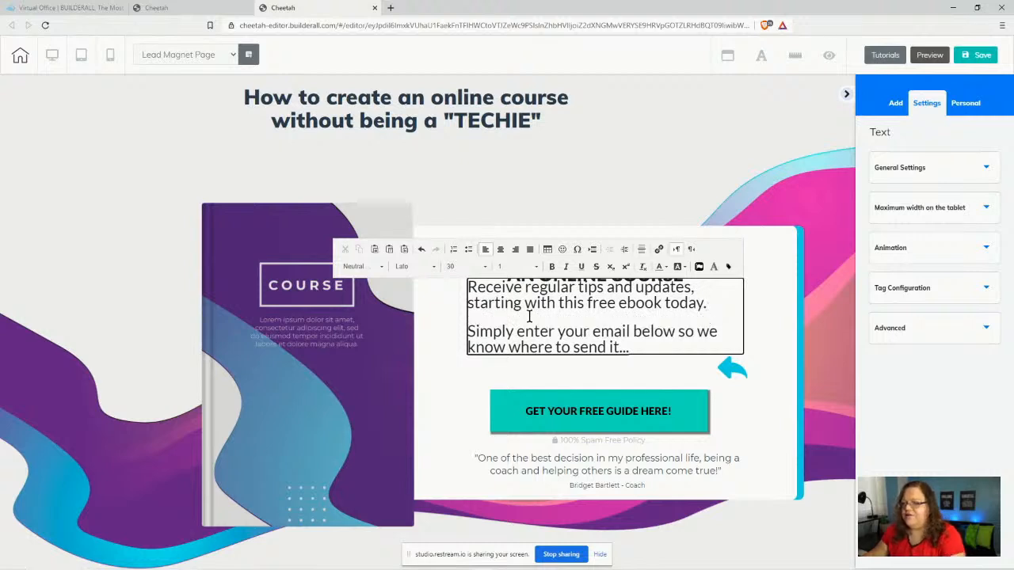
left_click(459, 366)
left_click_drag(523, 341, 719, 320)
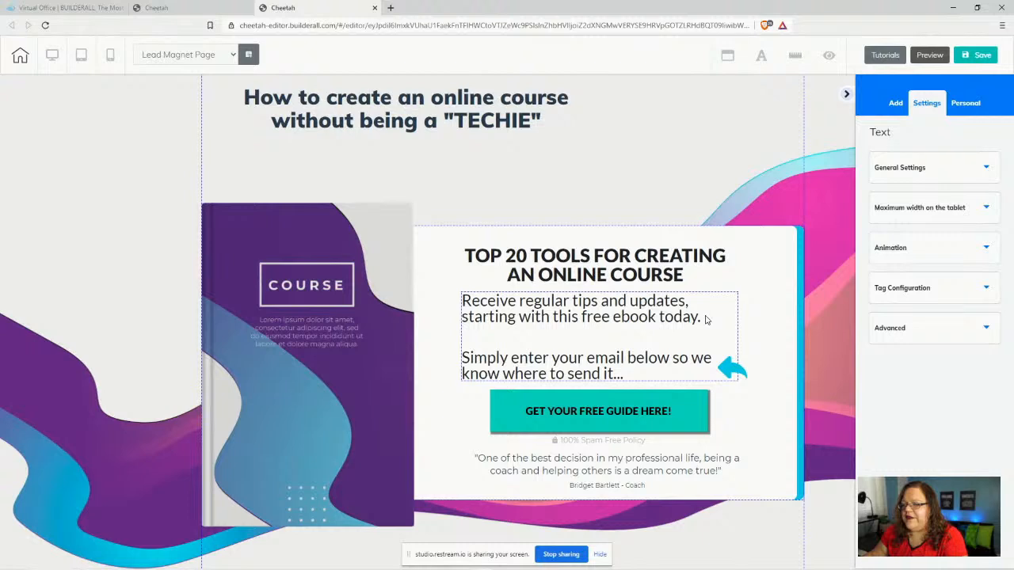
left_click(703, 320)
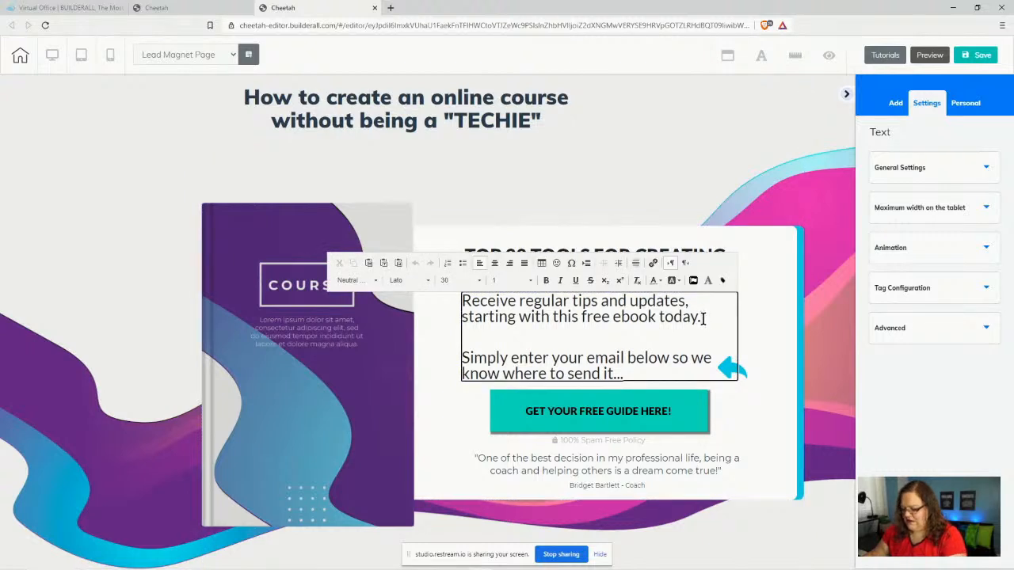
key("Delete")
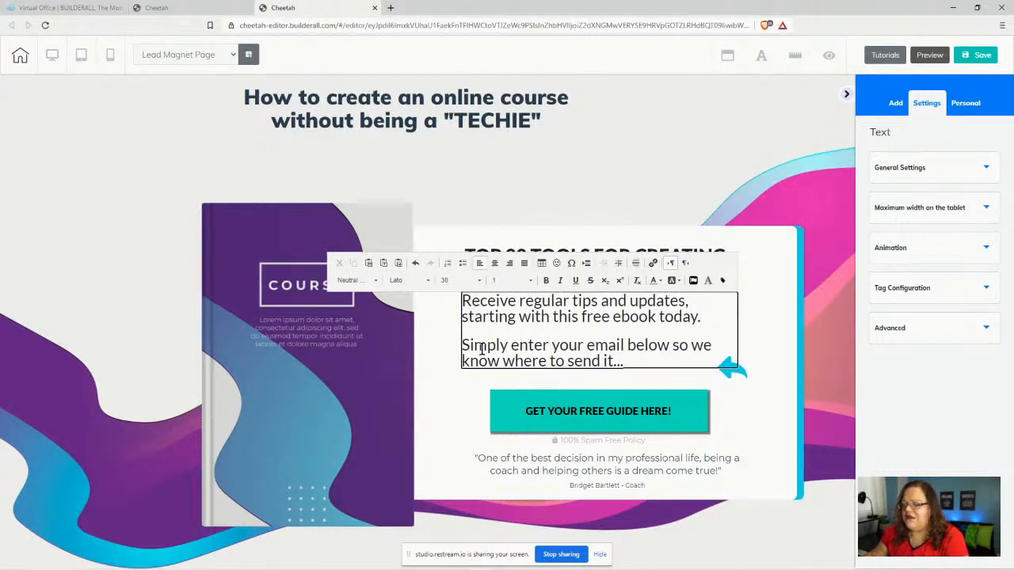
- Centre-align both sentences of the paragraph
left_click_drag(462, 301, 642, 358)
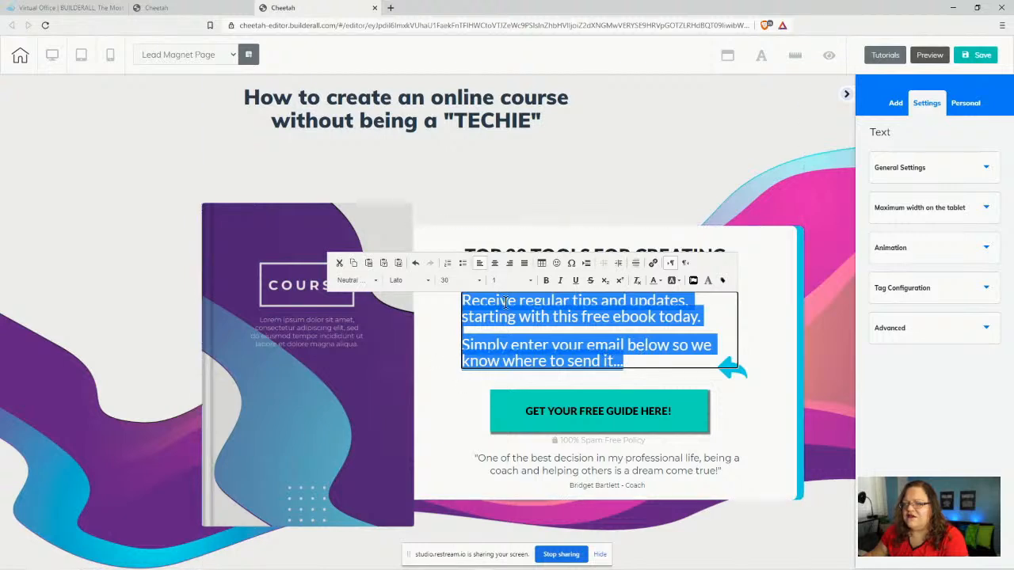
left_click_drag(423, 341, 422, 341)
left_click(422, 341)
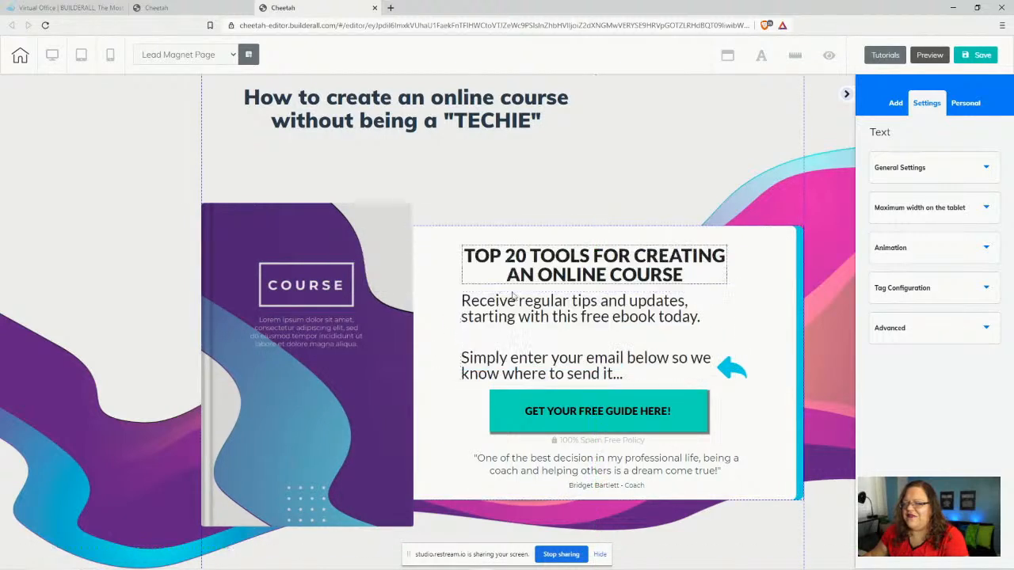
left_click(466, 303)
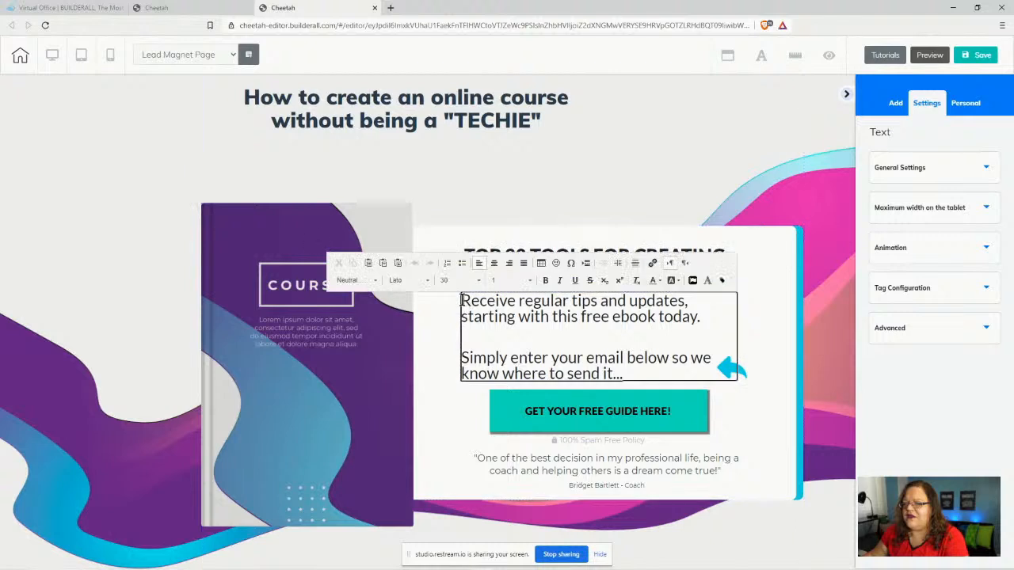
left_click_drag(465, 302, 659, 376)
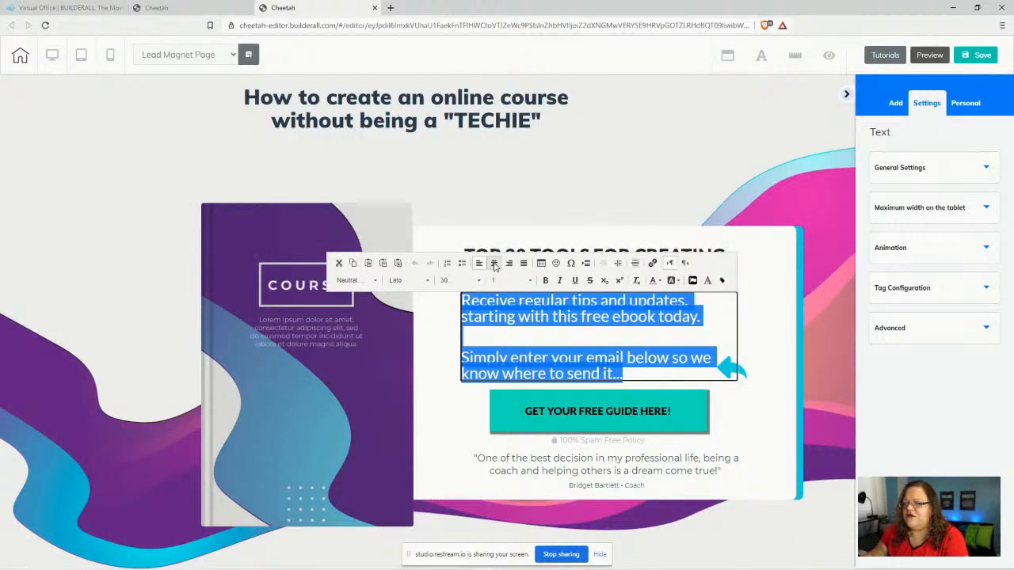
left_click(494, 264)
left_click(626, 339)
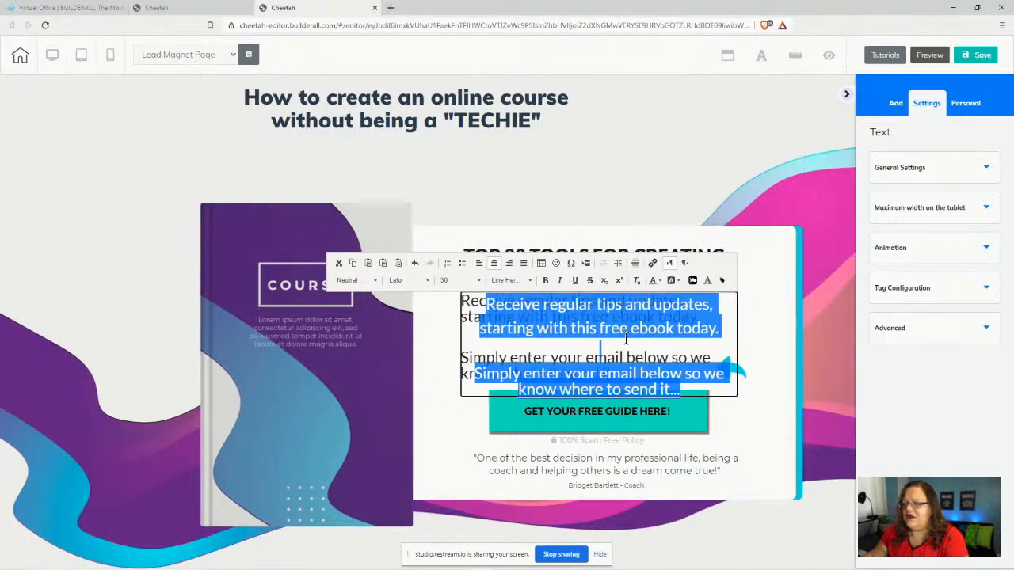
left_click(750, 312)
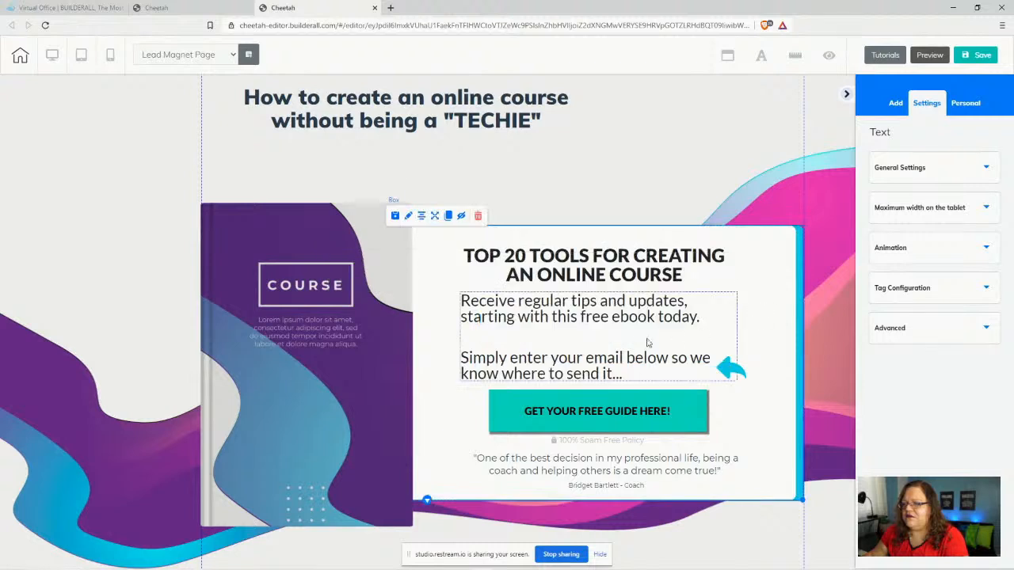
- Reapply centre alignment to the paragraph text and centre the block in the panel
left_click_drag(635, 336, 632, 334)
left_click_drag(552, 330, 552, 331)
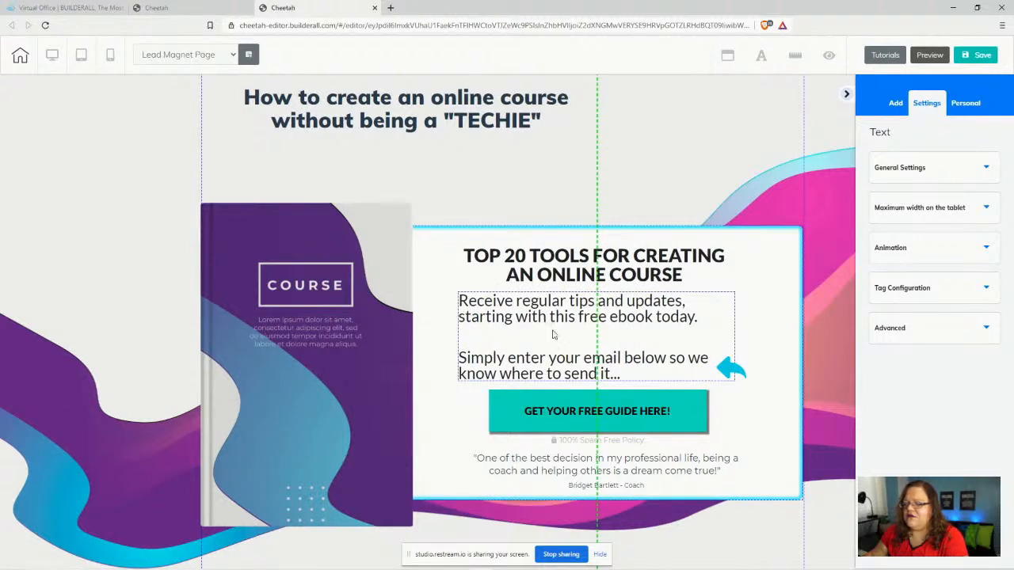
left_click(553, 335)
double_click(465, 302)
left_click_drag(460, 301, 674, 364)
left_click(491, 263)
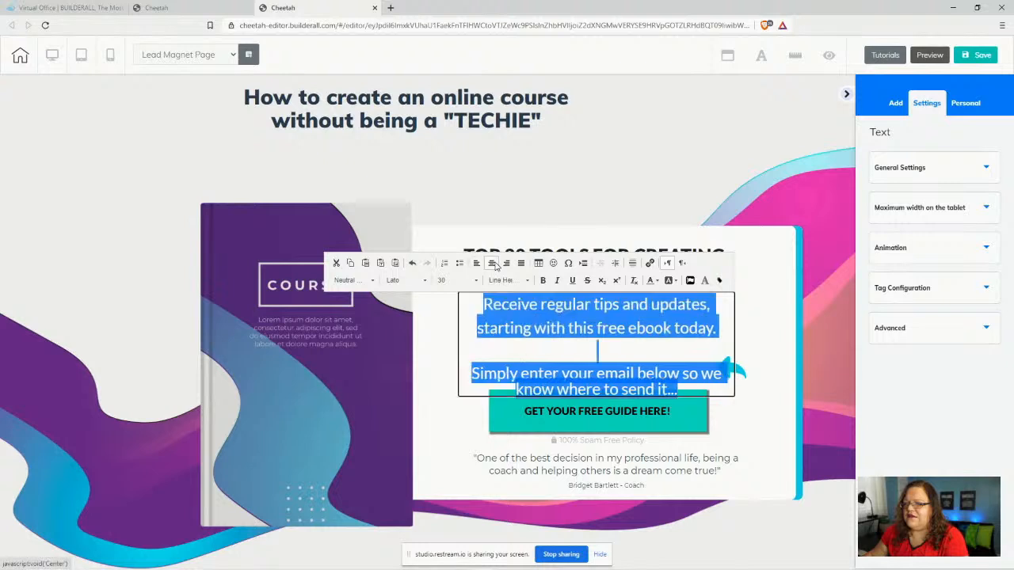
left_click(445, 373)
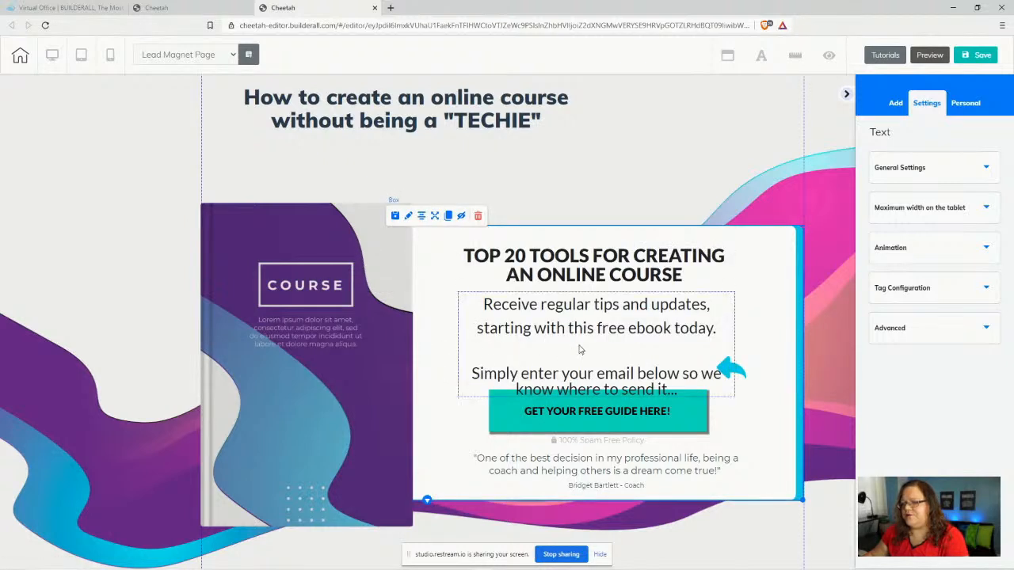
left_click_drag(579, 351, 549, 324)
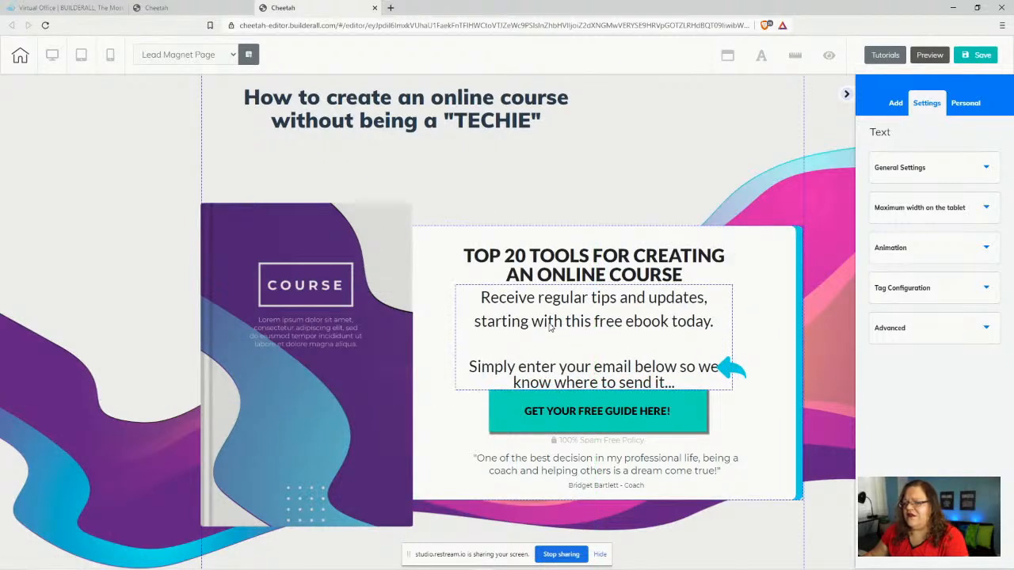
- Set the paragraph text to size 25 and tidy the empty lines after 'today.'
left_click(549, 327)
left_click_drag(479, 298, 681, 381)
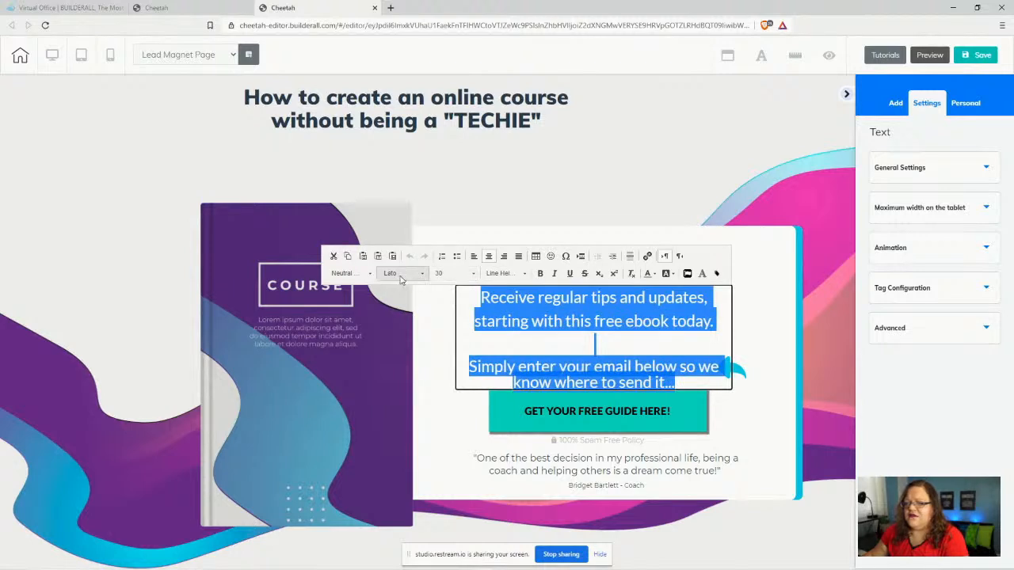
left_click(453, 273)
scroll(460, 320, "up", 3)
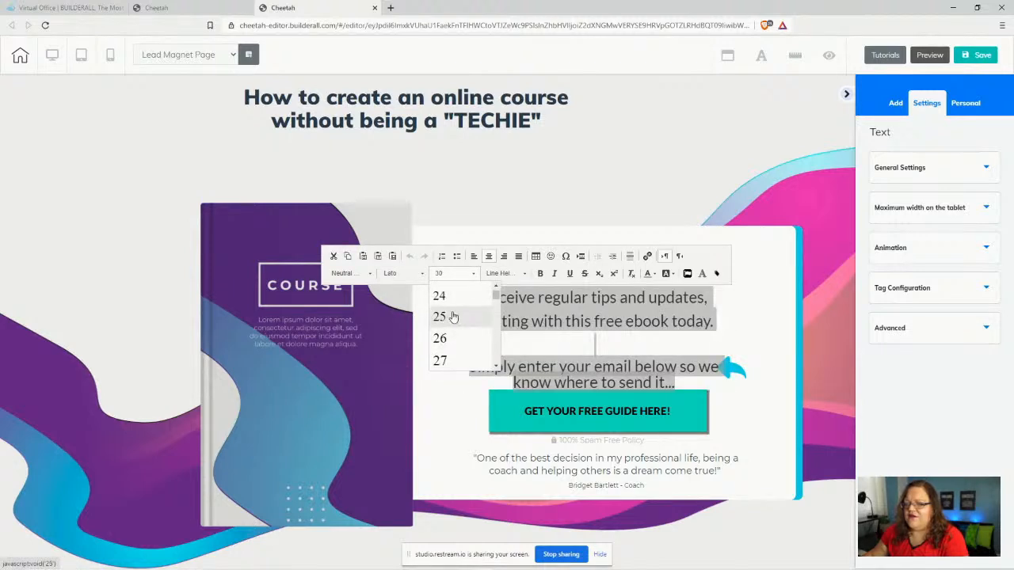
left_click(452, 317)
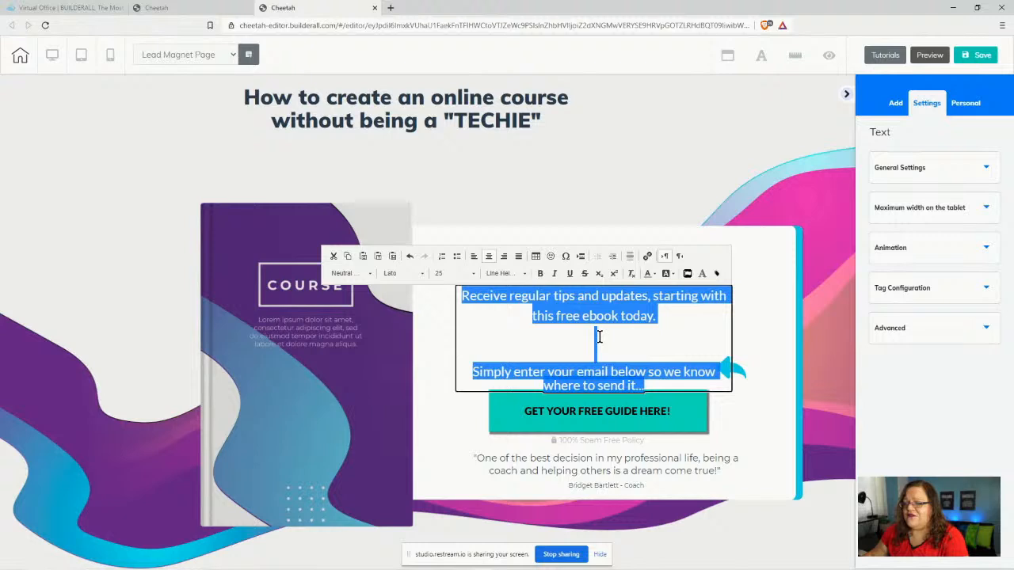
left_click(663, 314)
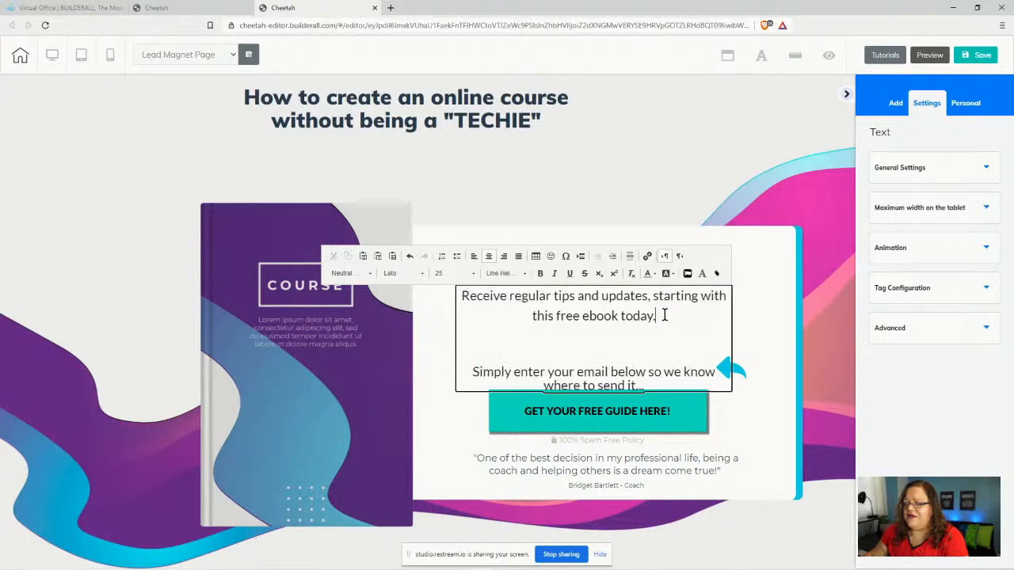
key("Delete")
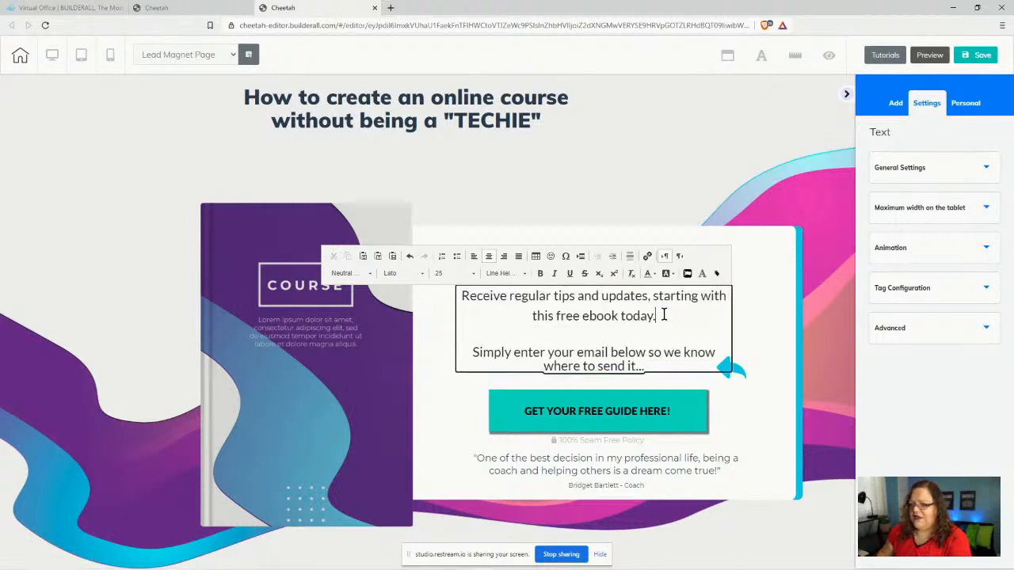
key("Delete")
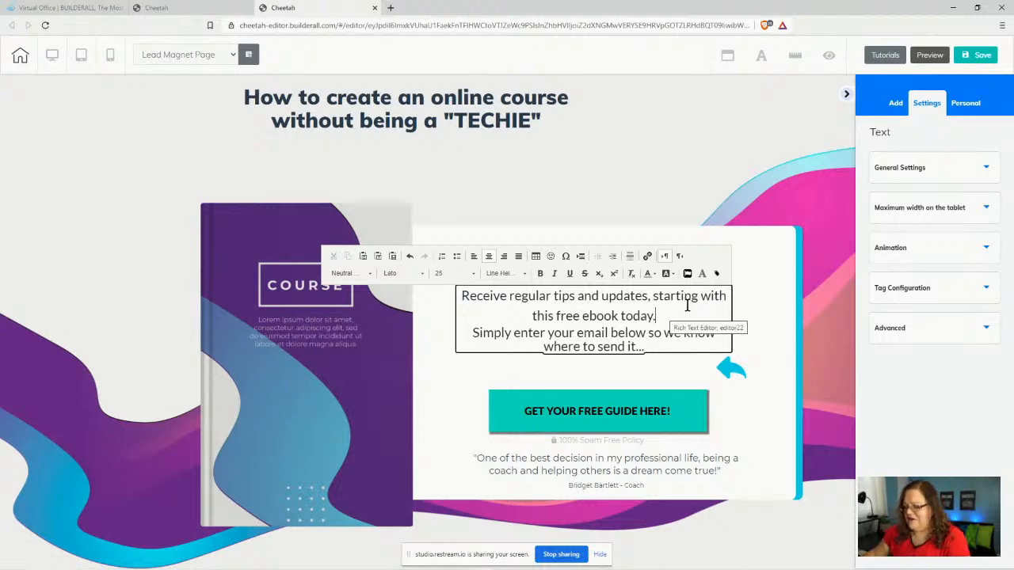
key("Return")
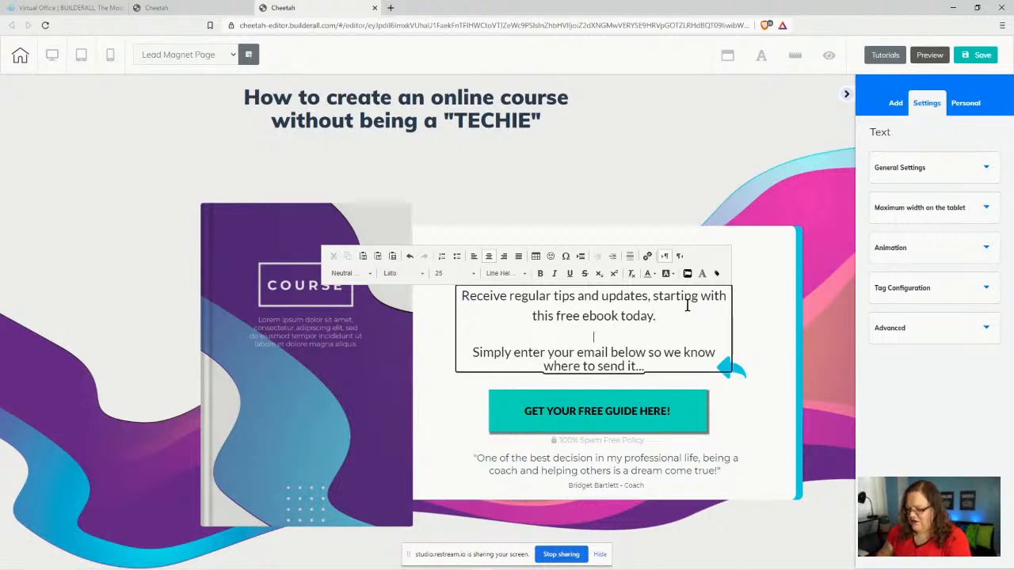
key("BackSpace")
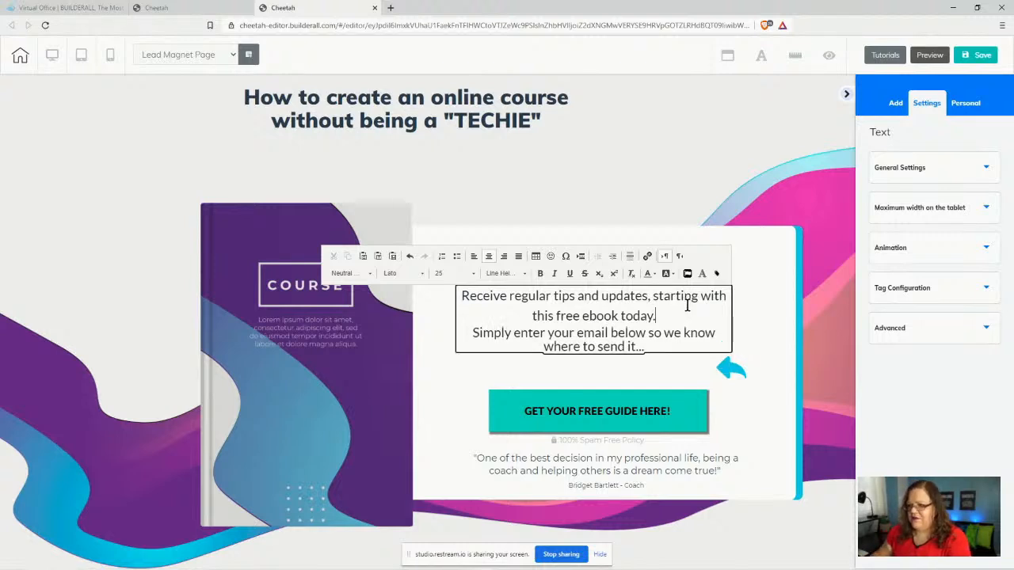
left_click(765, 323)
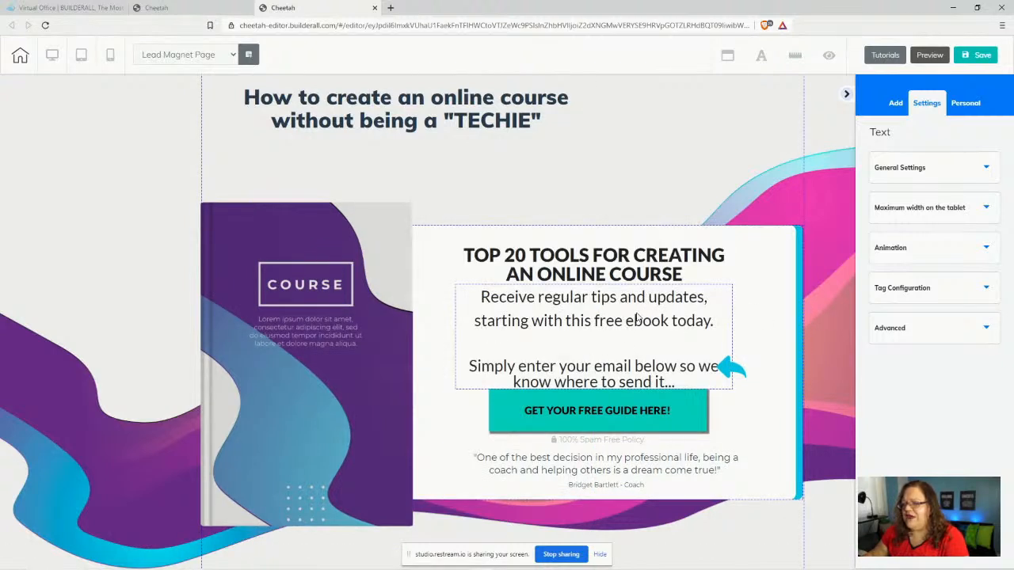
- Reapply size 25 with line height 1 to the body text and delete the blank line
left_click(482, 299)
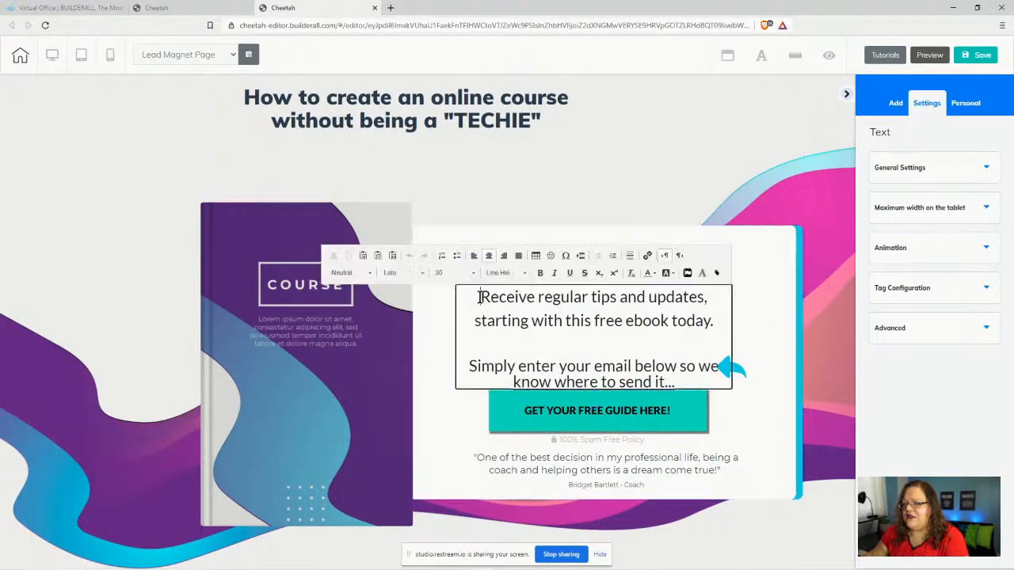
left_click_drag(485, 298, 701, 387)
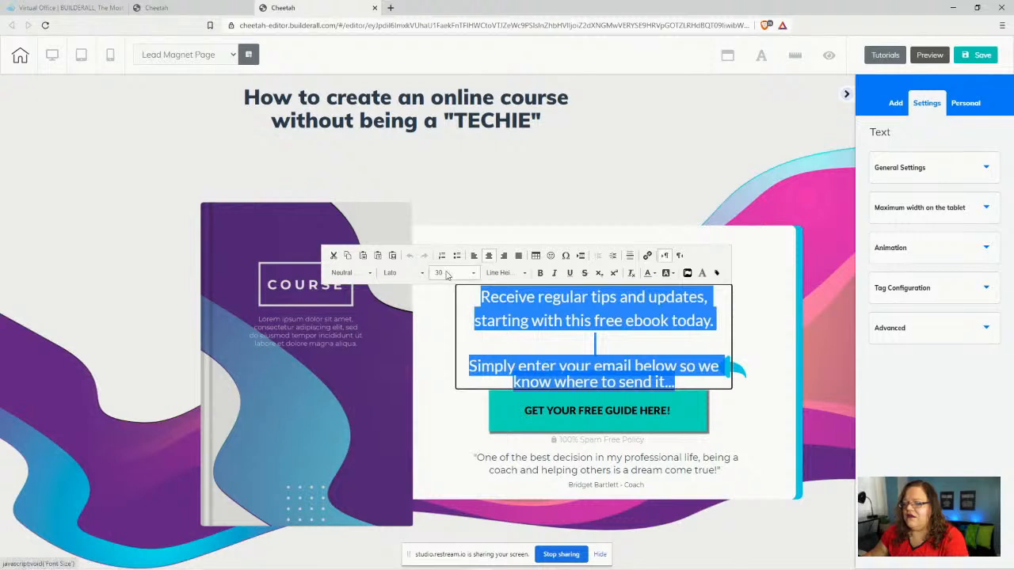
left_click(472, 274)
scroll(447, 321, "up", 2)
left_click(441, 317)
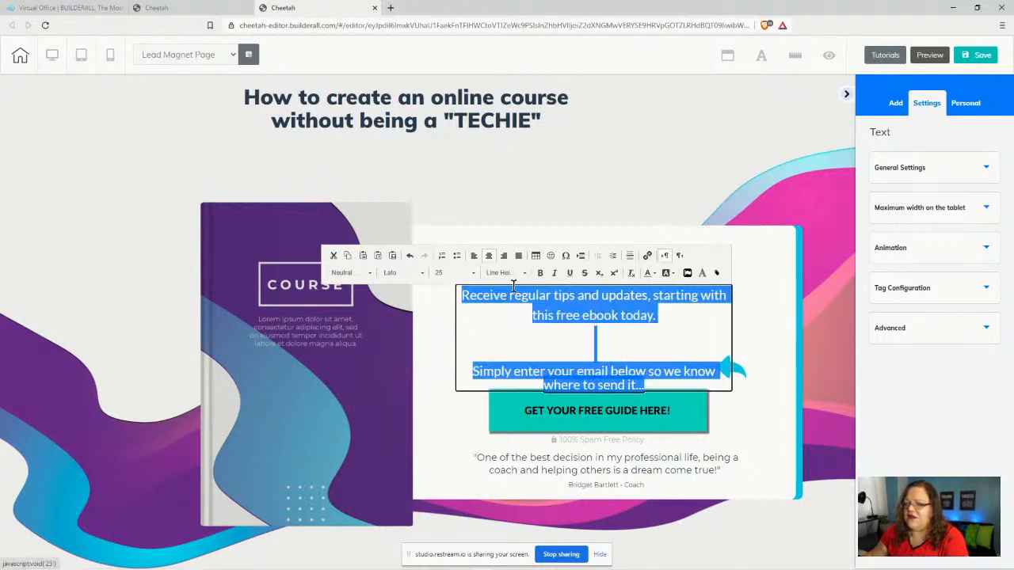
left_click(505, 272)
scroll(510, 349, "down", 2)
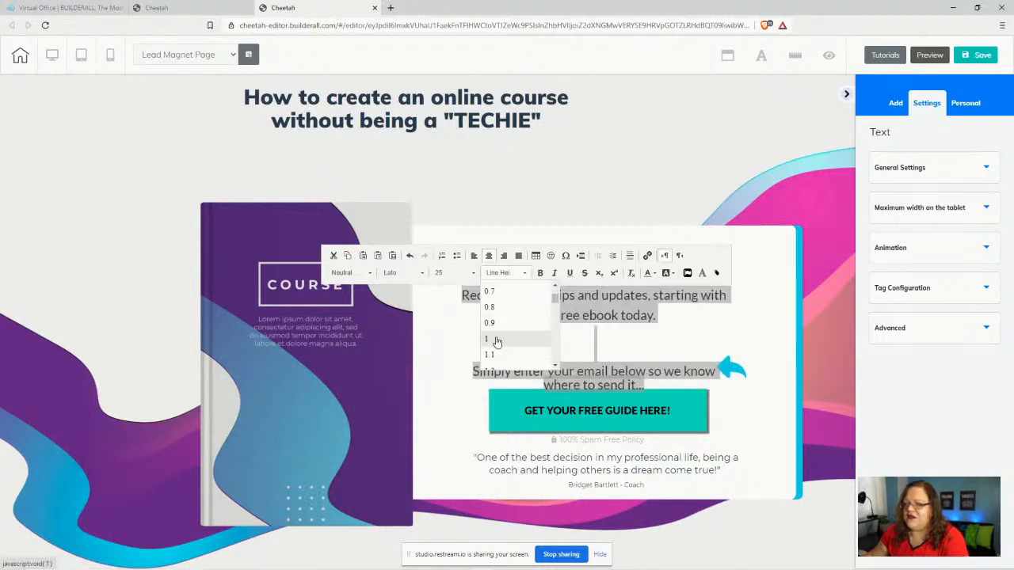
left_click(488, 339)
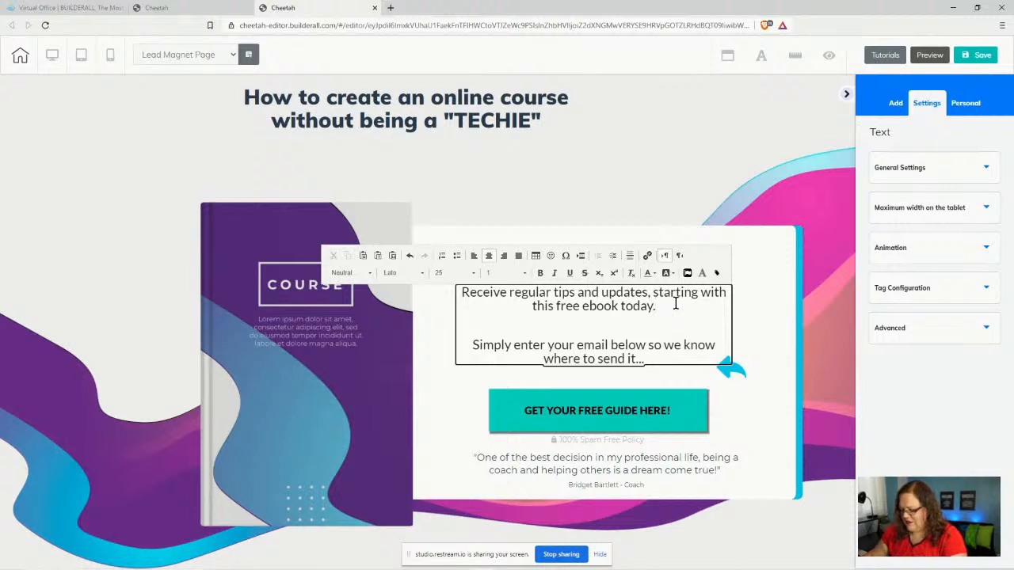
key("Delete")
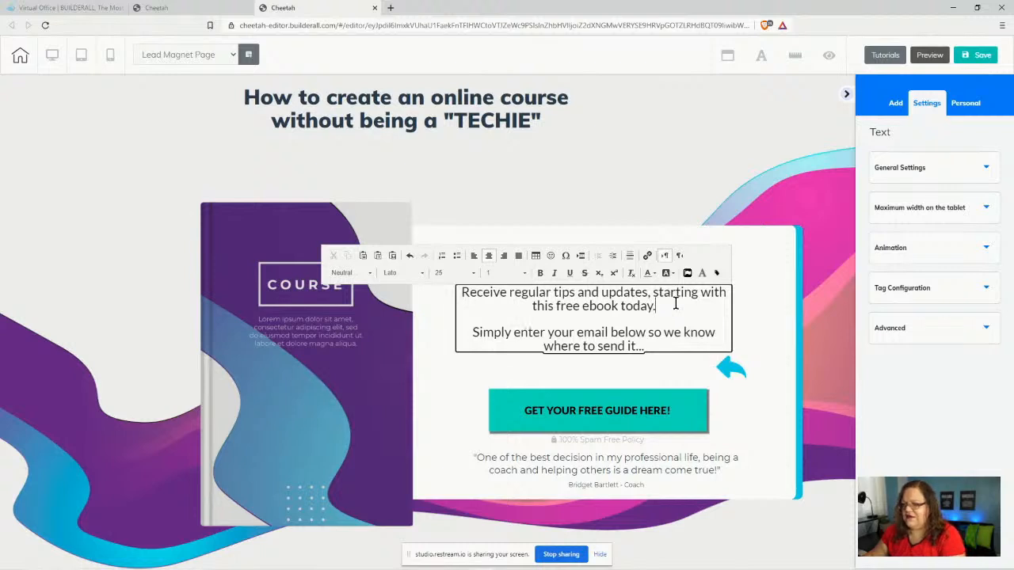
left_click(777, 311)
- Narrow and reposition the body text and lower the TOP 20 TOOLS heading
left_click_drag(631, 329, 626, 340)
left_click(722, 350)
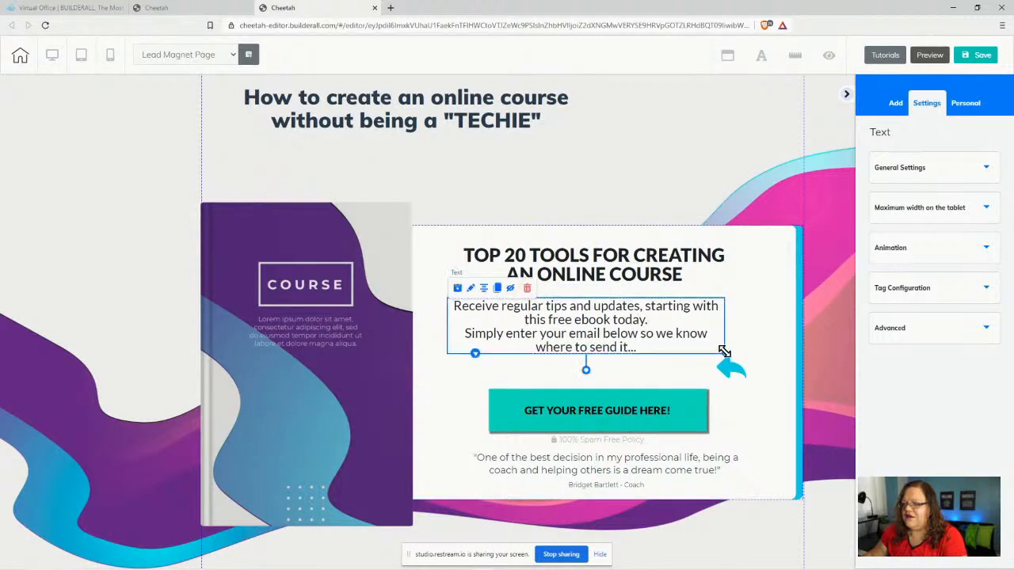
left_click_drag(722, 351, 679, 351)
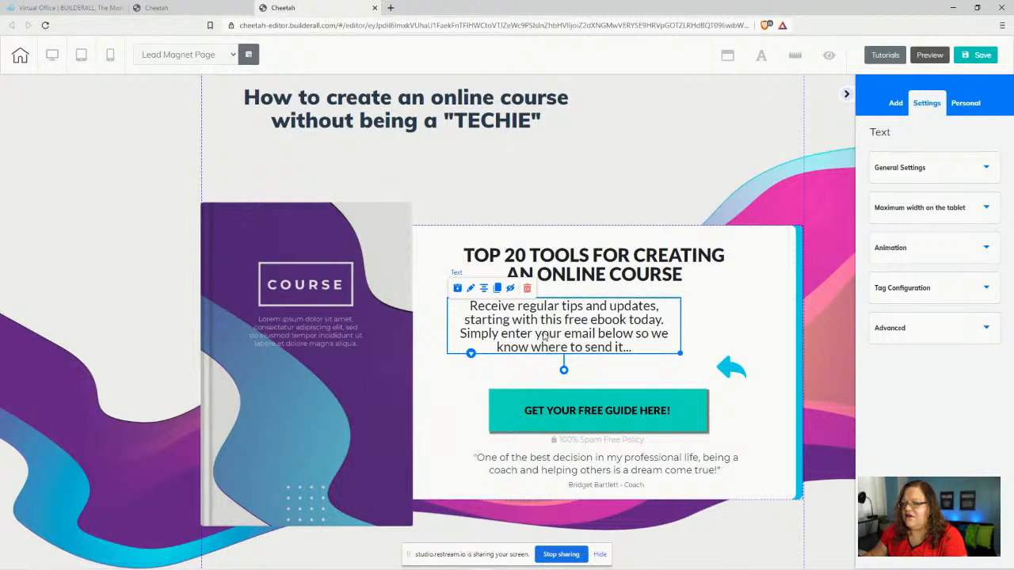
left_click_drag(544, 336, 570, 352)
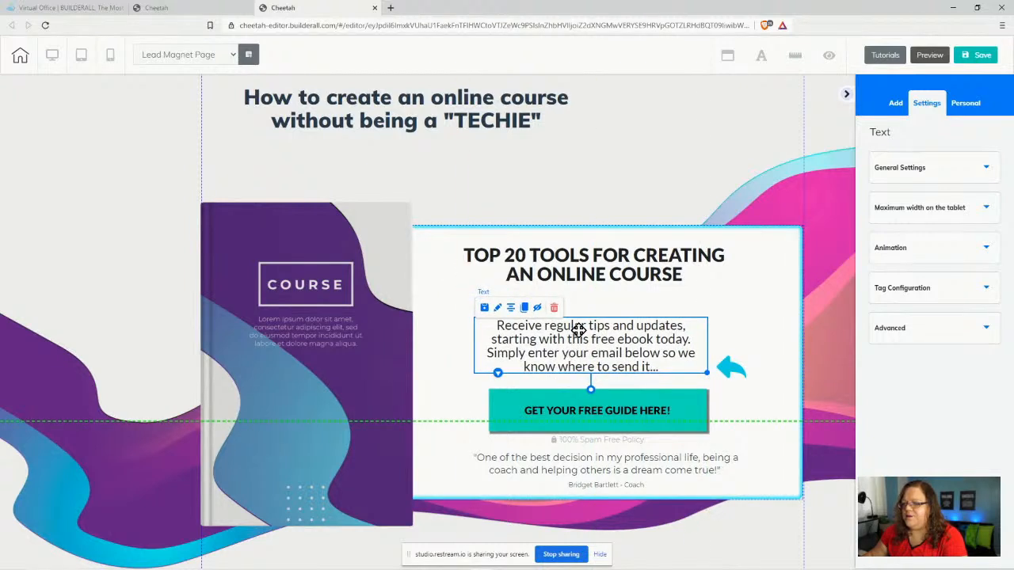
left_click_drag(601, 264, 595, 274)
left_click_drag(605, 342, 604, 329)
- Realign the guide button, blue arrow, spam line and testimonial, and centre the main headline
left_click_drag(626, 420, 596, 389)
left_click_drag(725, 366, 727, 391)
left_click_drag(607, 444, 599, 425)
mouse_move(601, 473)
left_mouse_down()
mouse_move(591, 459)
mouse_move(604, 485)
mouse_move(592, 486)
left_mouse_up()
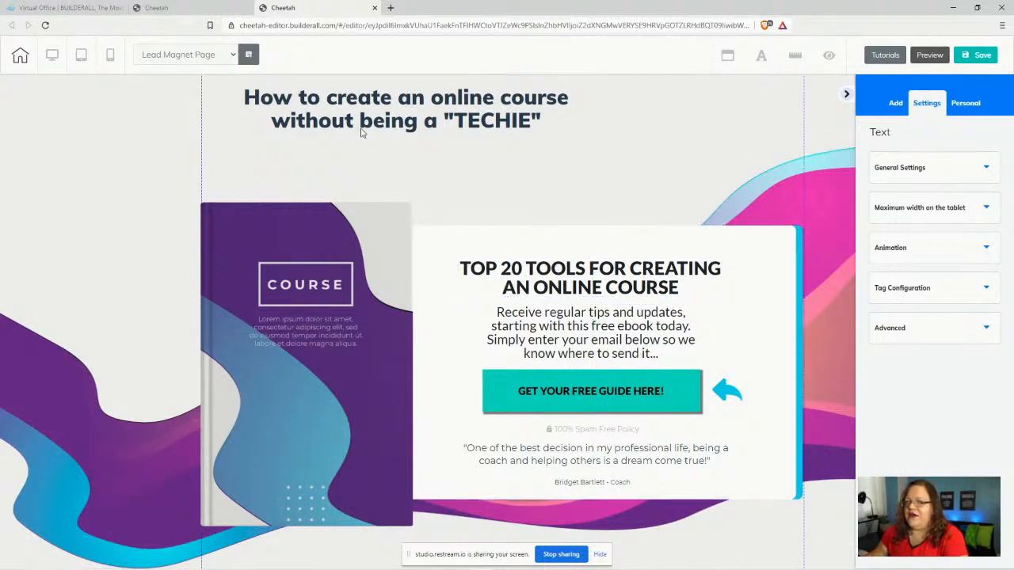
left_click_drag(321, 119, 417, 137)
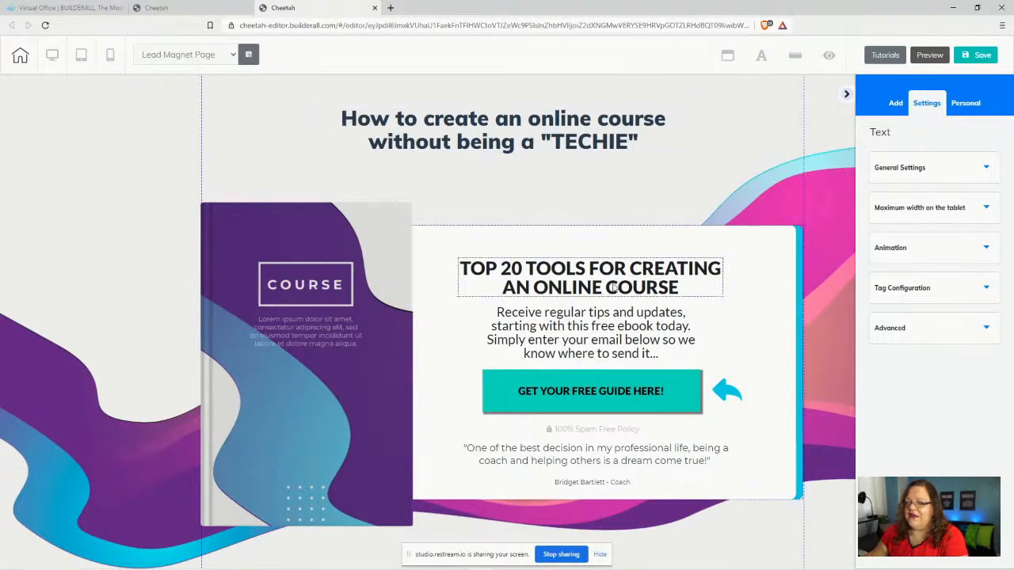
- Widen and centre the body text box, then raise the TOP 20 TOOLS heading slightly
left_click(672, 361)
left_click_drag(705, 358, 758, 358)
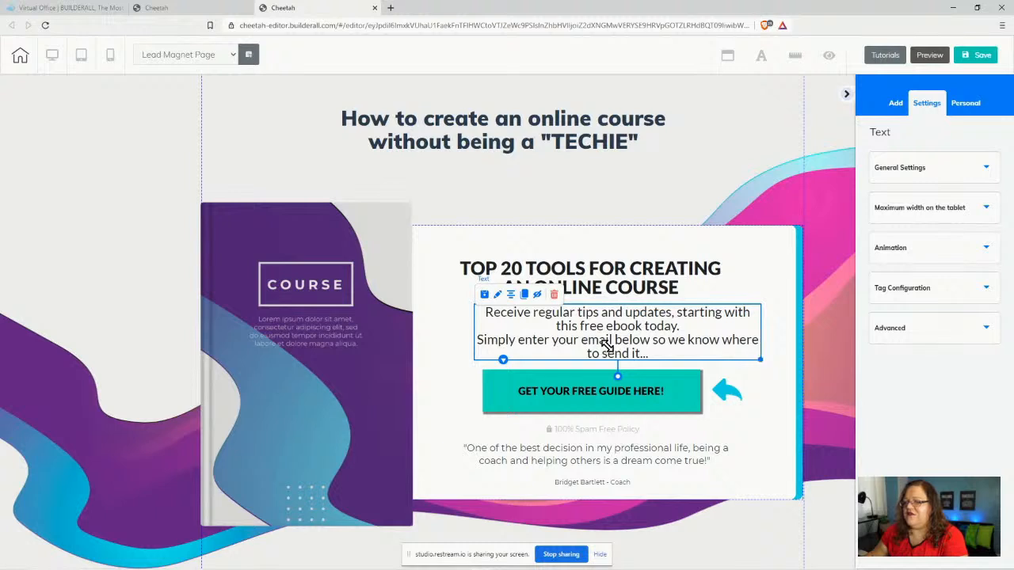
left_click_drag(606, 346, 589, 337)
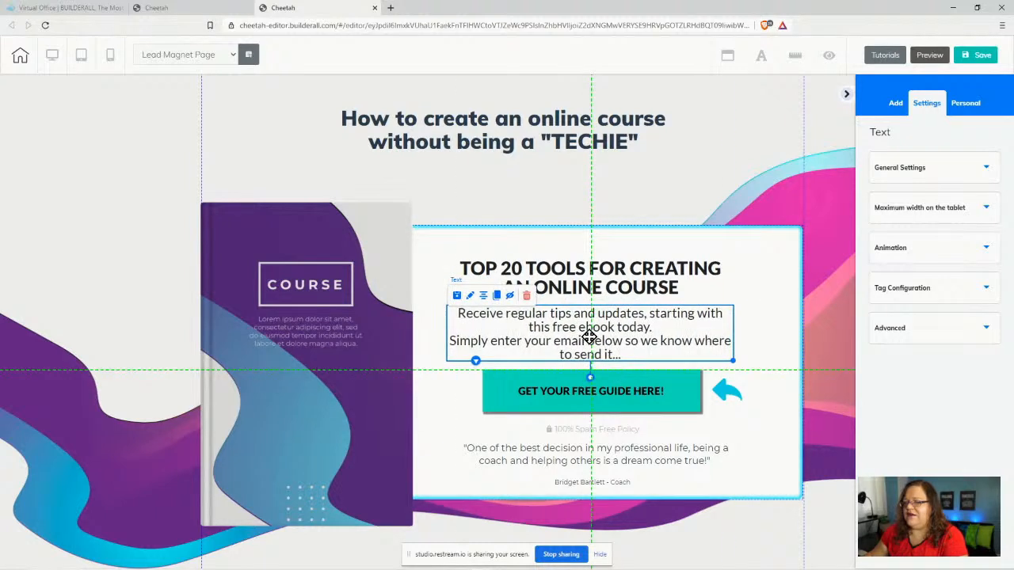
mouse_move(602, 261)
left_mouse_down()
mouse_move(595, 272)
mouse_move(593, 260)
left_mouse_up()
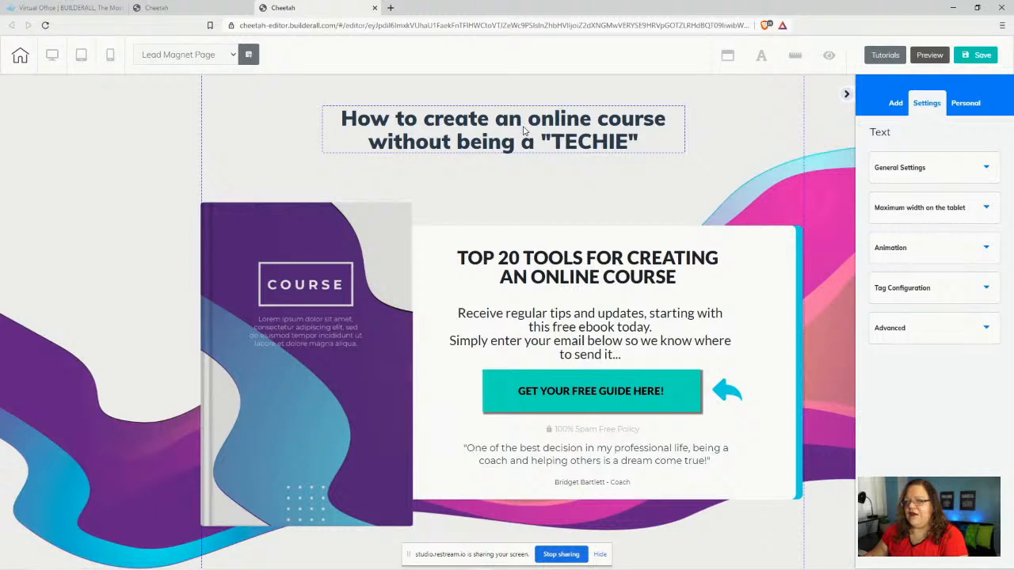
- Retype the headline as 'HOW TO CREATE AN ONLINE COURE WITHOUT BEING A "TECHIE"!' and delete the old wording
double_click(346, 122)
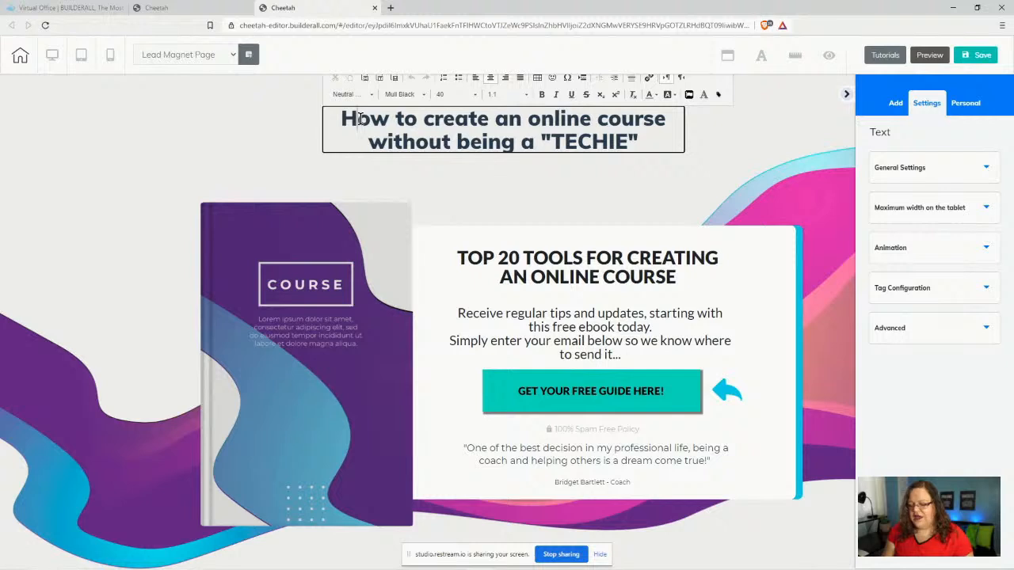
type("OW T")
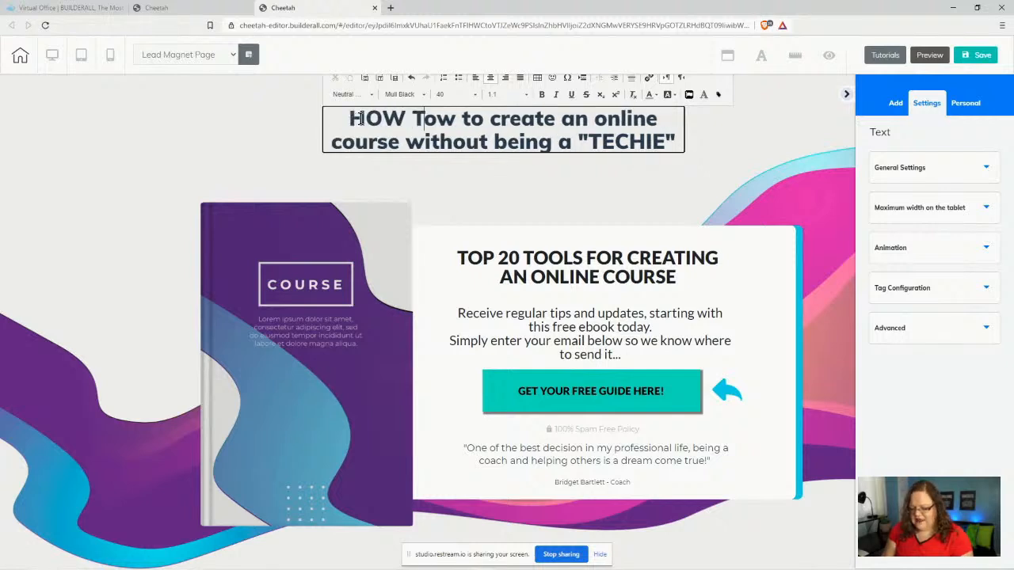
type("O CREATE ")
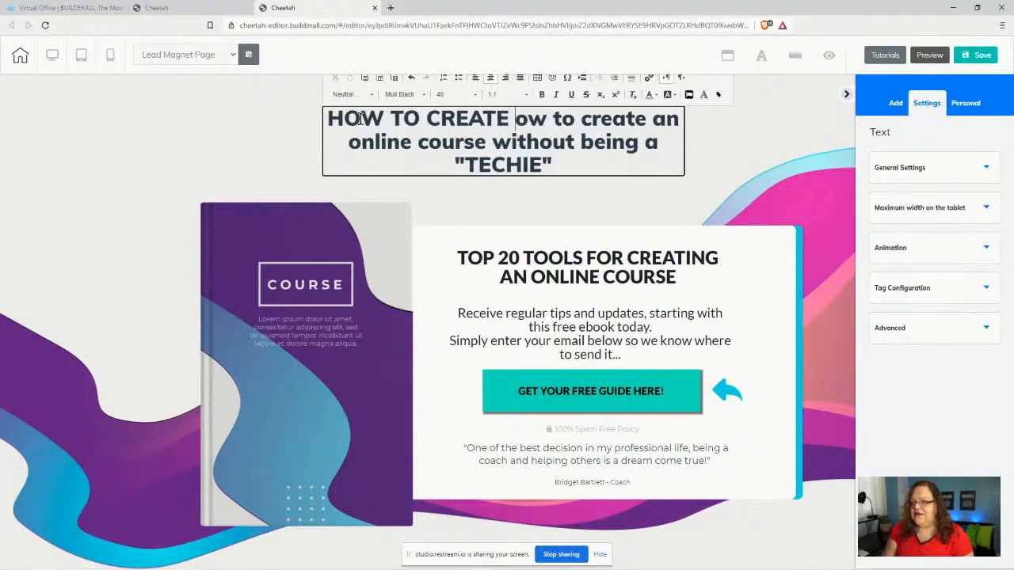
type("AN ON")
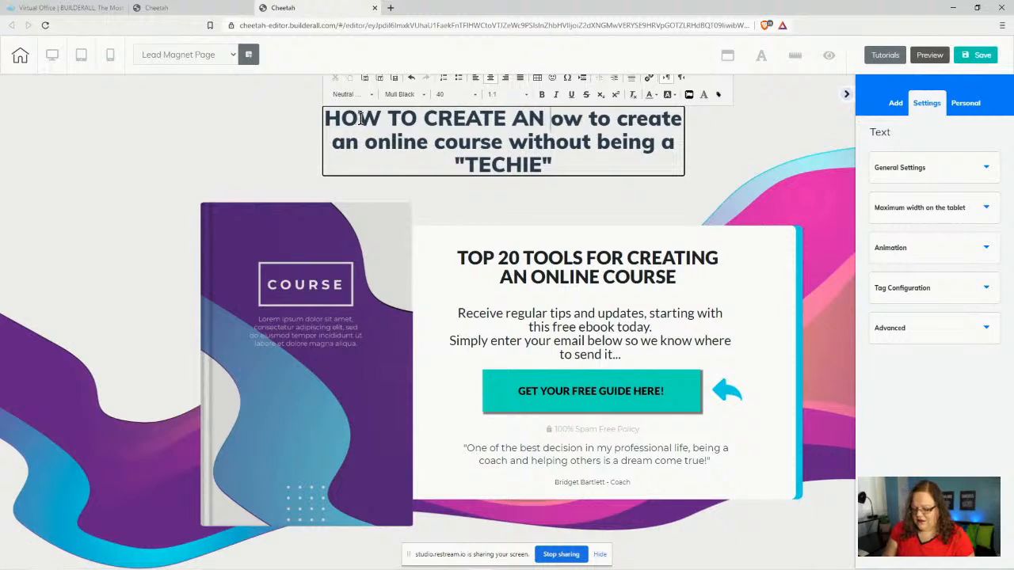
type("LINE COURWSE")
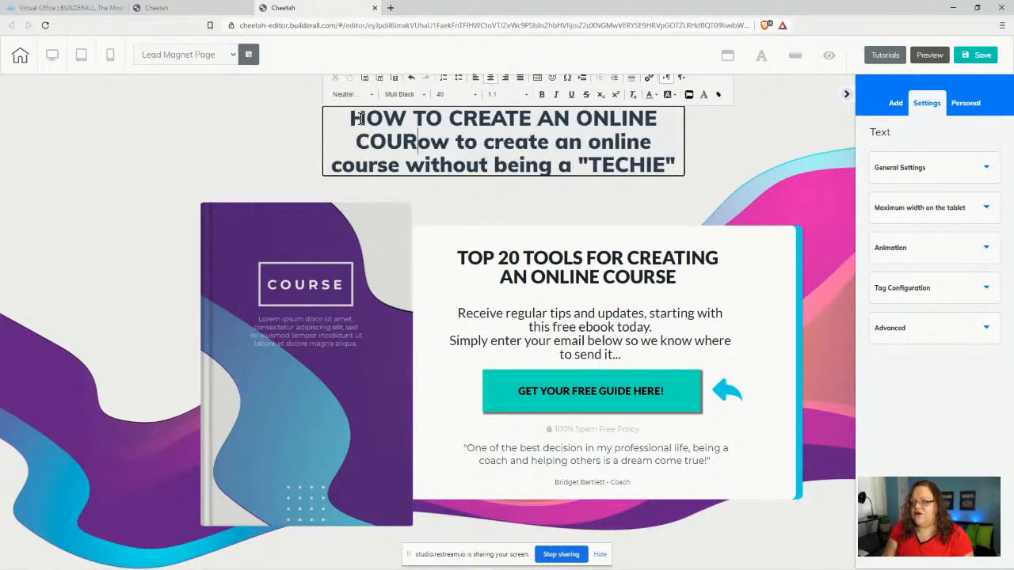
key("BackSpace")
key("BackSpace")
key("BackSpace")
type("E ")
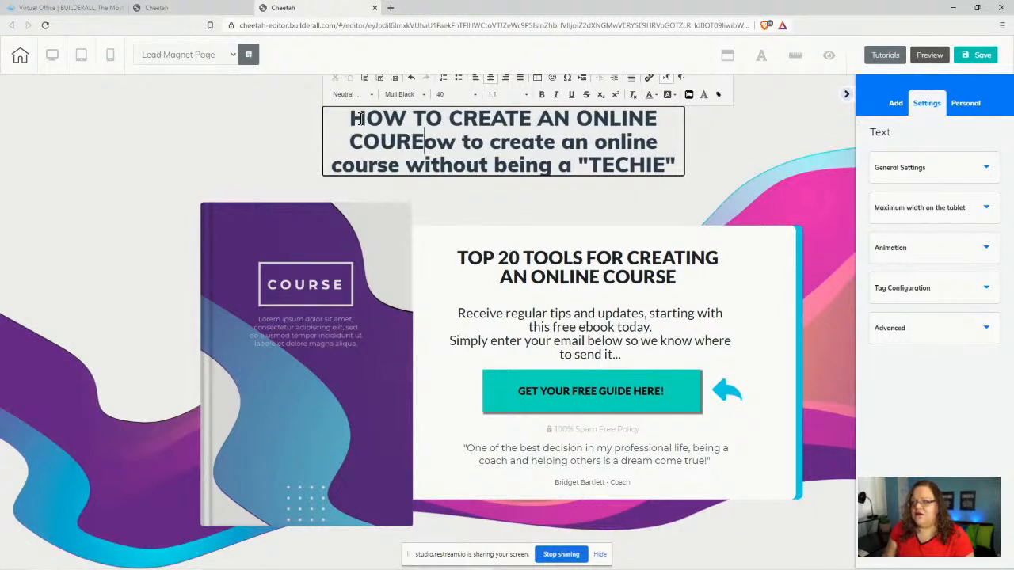
type("WIHOUT")
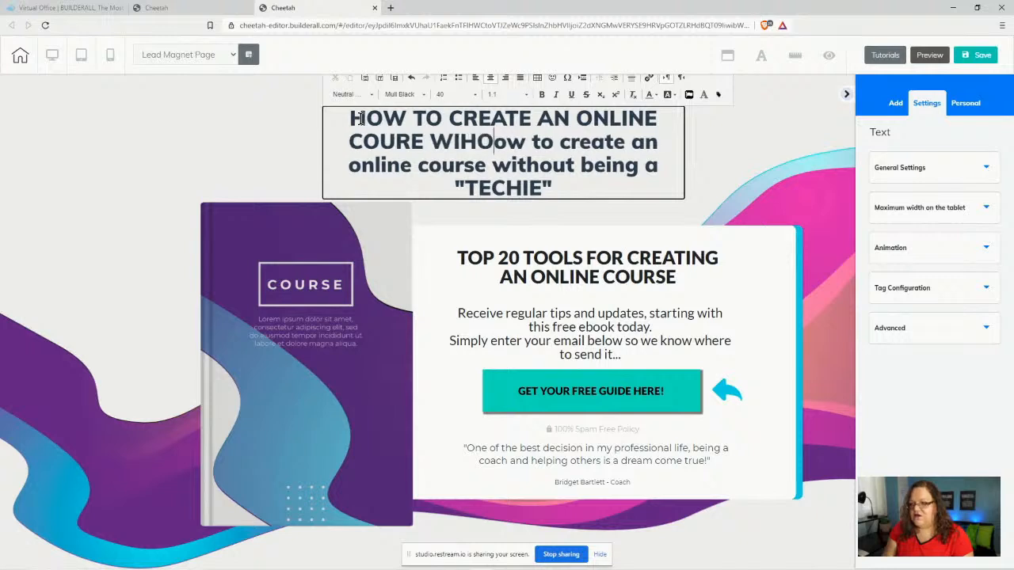
key("BackSpace")
key("BackSpace")
key("BackSpace")
key("BackSpace")
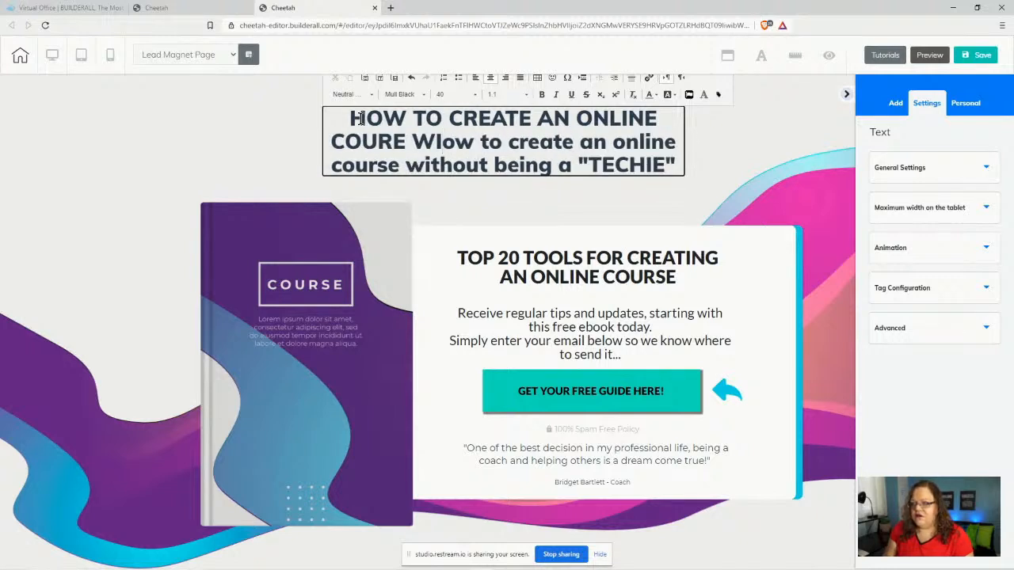
type("THOUT BEING ")
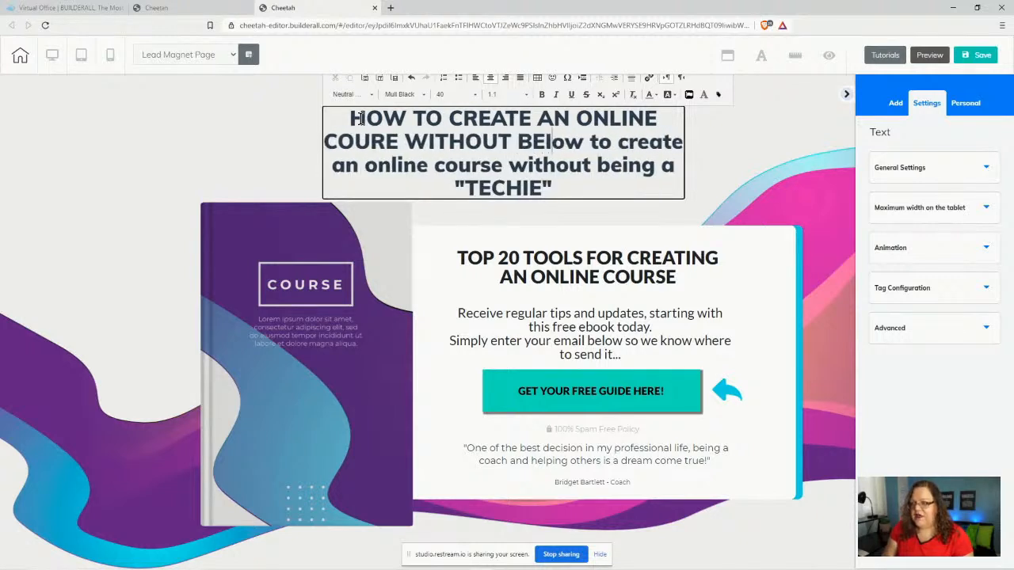
type("A ")
type("'")
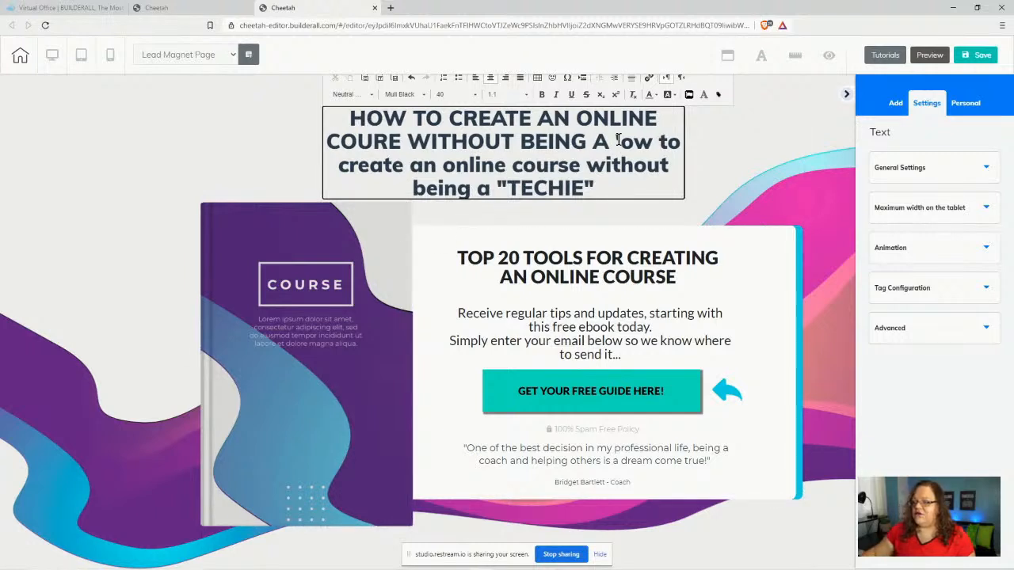
double_click(617, 139)
left_click(615, 139)
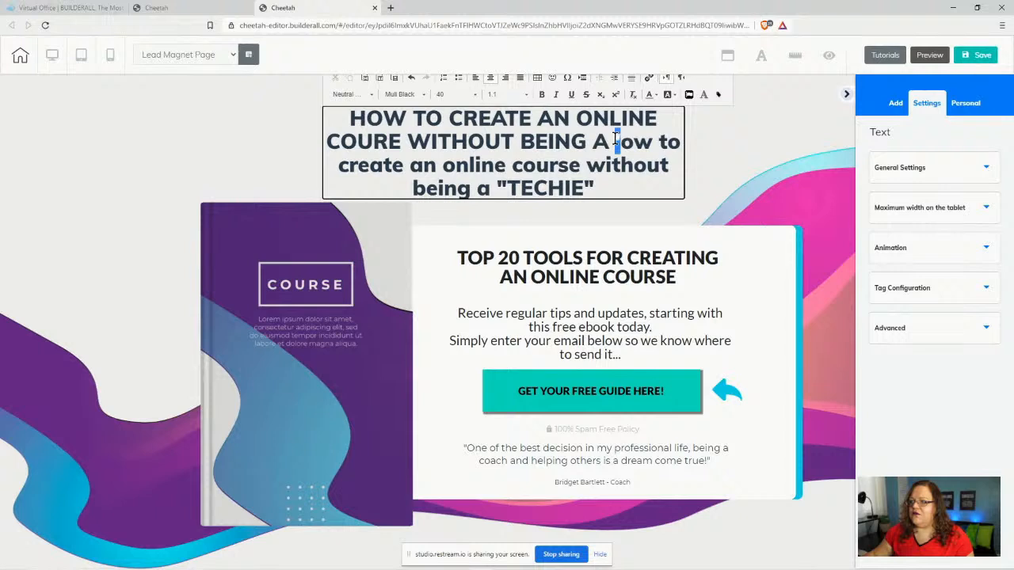
type("\"")
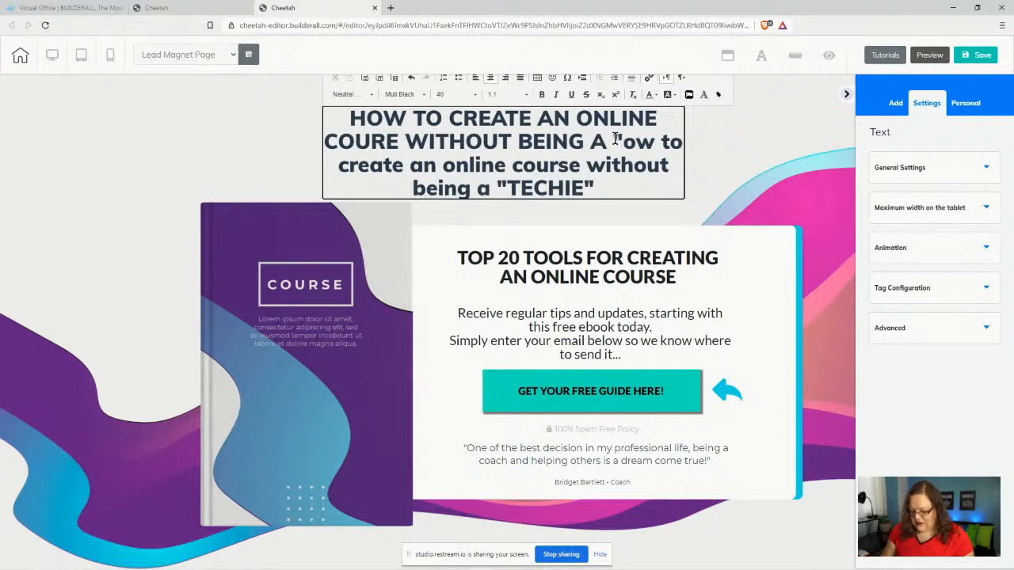
type("TEC")
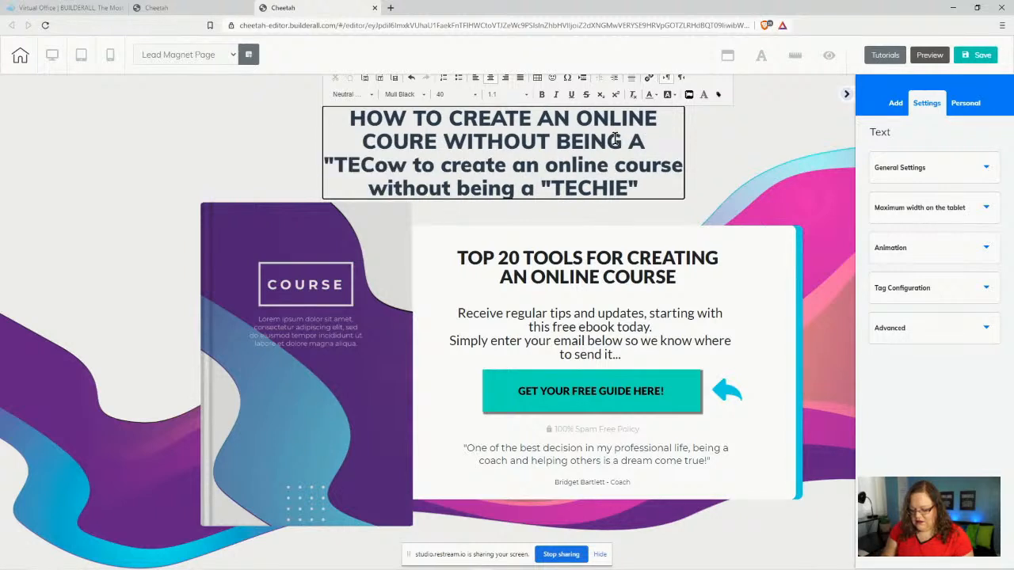
type("H")
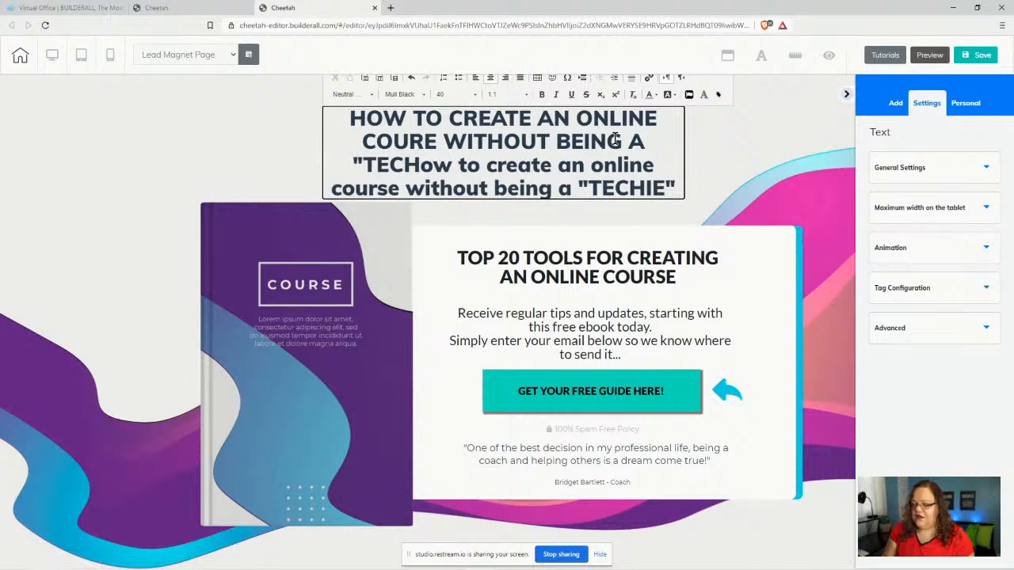
type("IE\"")
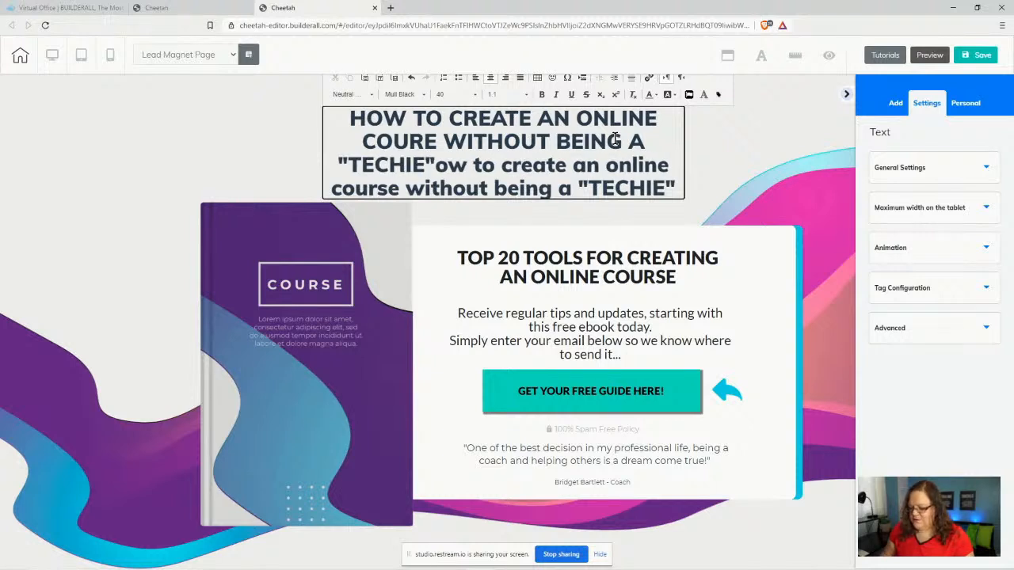
key("Delete")
key("Delete")
key("Delete")
key("Delete")
key("Delete")
key("Delete")
key("Delete")
key("Delete")
key("Delete")
key("Delete")
key("Delete")
key("Delete")
key("Delete")
key("Delete")
key("Delete")
key("Delete")
key("Delete")
key("Delete")
key("Delete")
key("Delete")
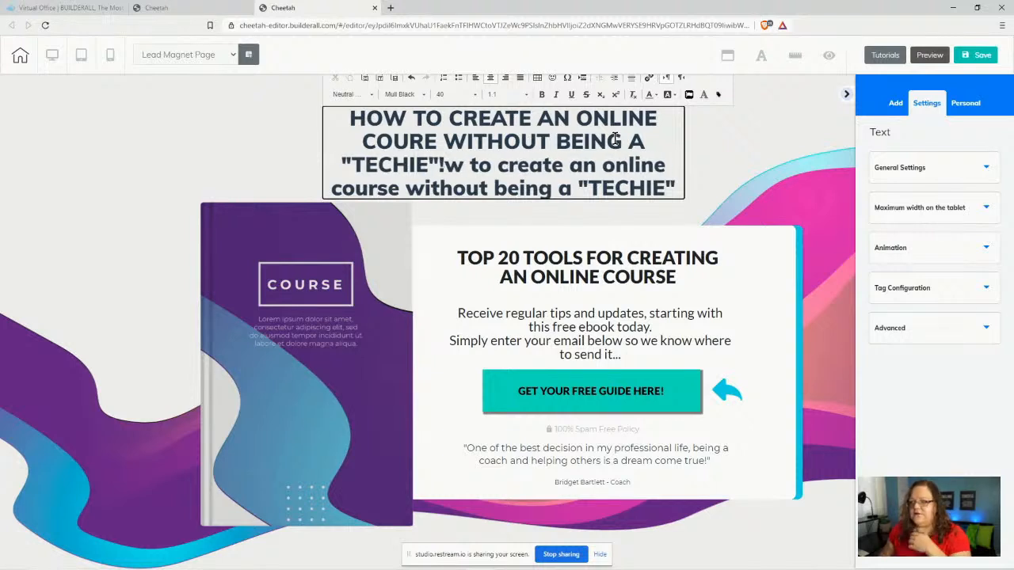
key("Delete")
key("Delete")
key("Delete")
key("Delete")
key("Delete")
key("Delete")
key("Delete")
key("Delete")
key("Delete")
key("Delete")
key("Delete")
key("Delete")
key("Delete")
key("Delete")
key("Delete")
key("Delete")
key("Delete")
key("Delete")
key("Delete")
key("Delete")
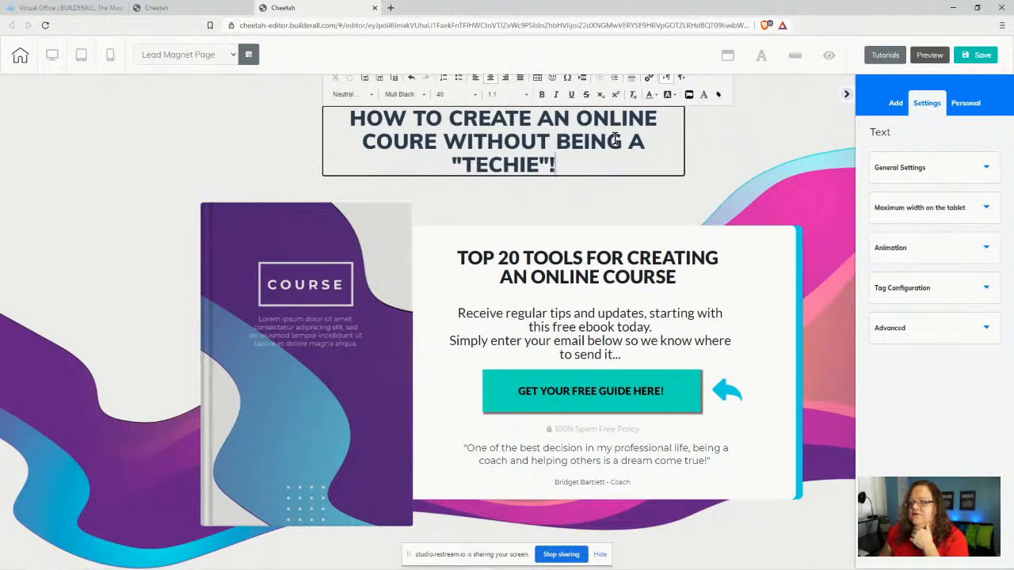
- Widen the headline box so it wraps to two lines, and shift it left to centre it
left_click(248, 142)
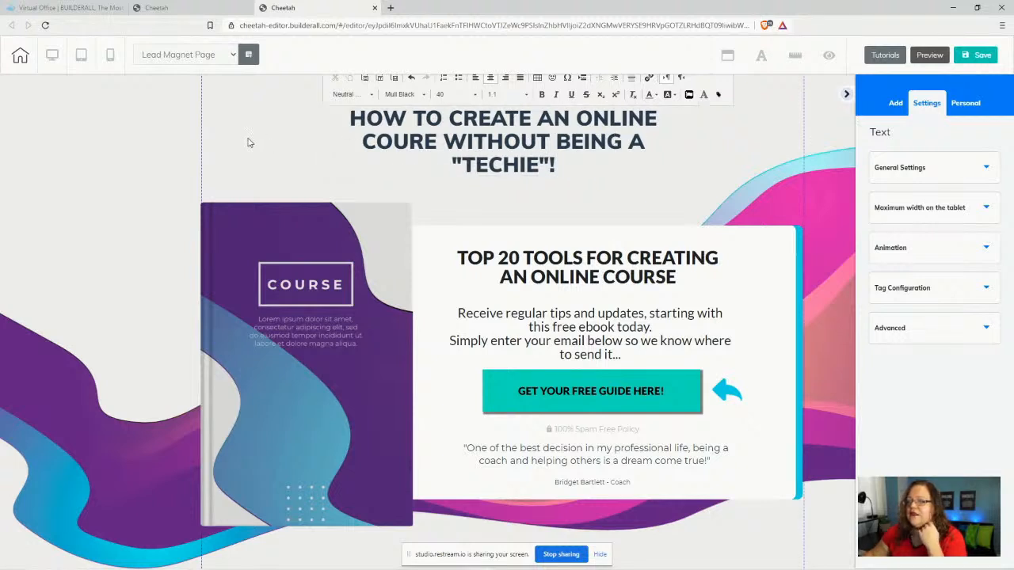
left_click(491, 157)
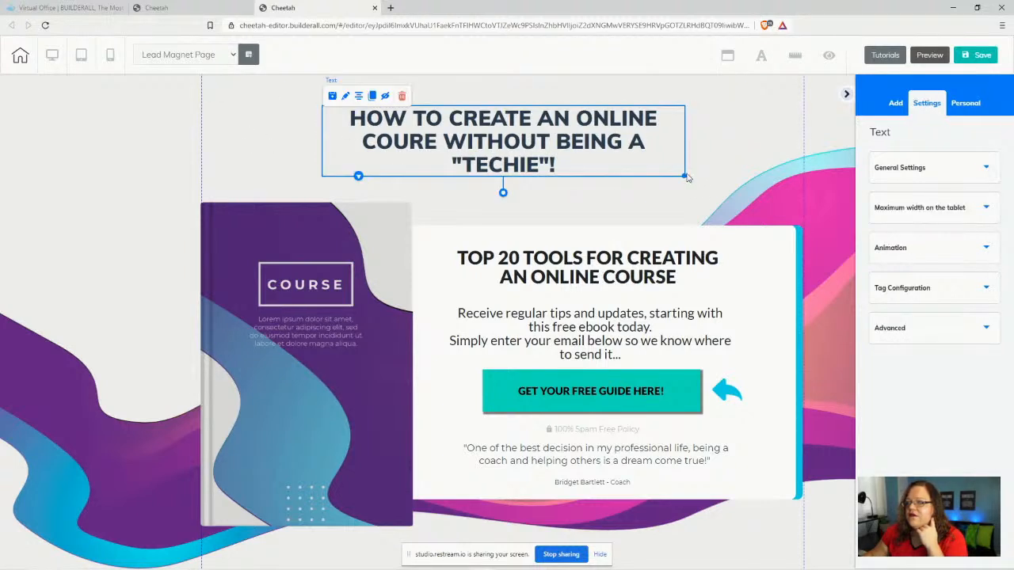
left_click_drag(686, 176, 729, 168)
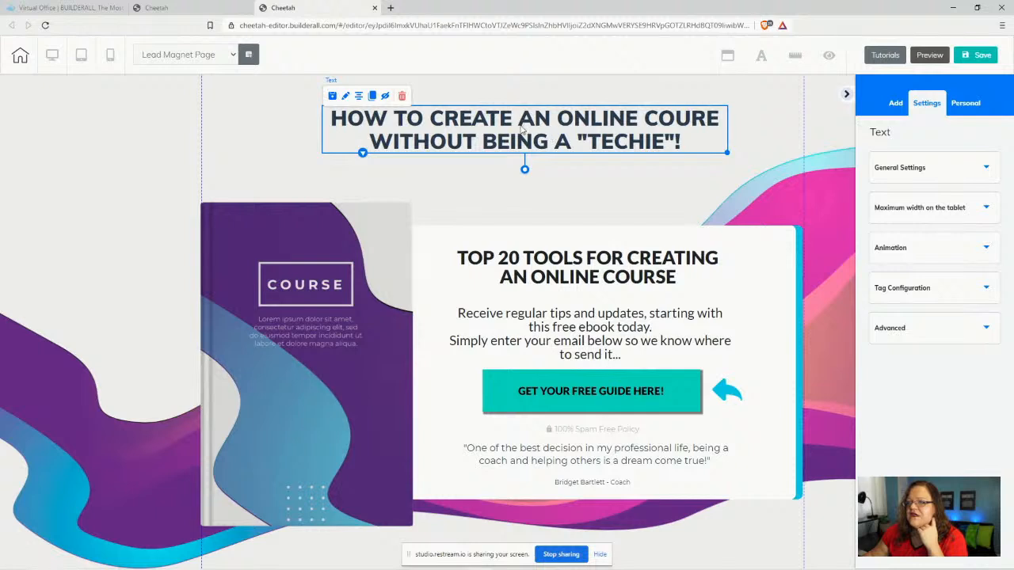
left_click_drag(521, 129, 493, 129)
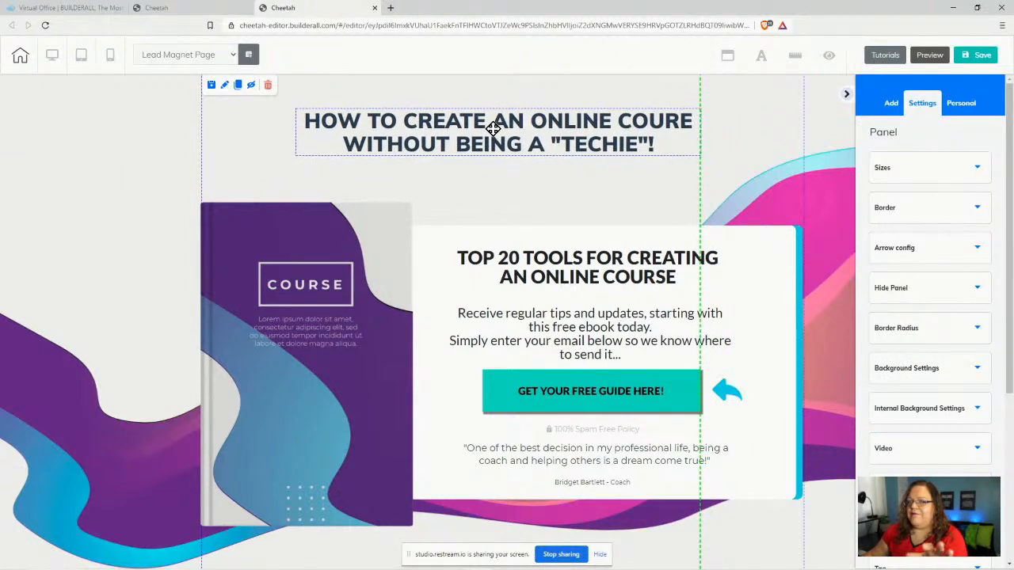
left_click(484, 135)
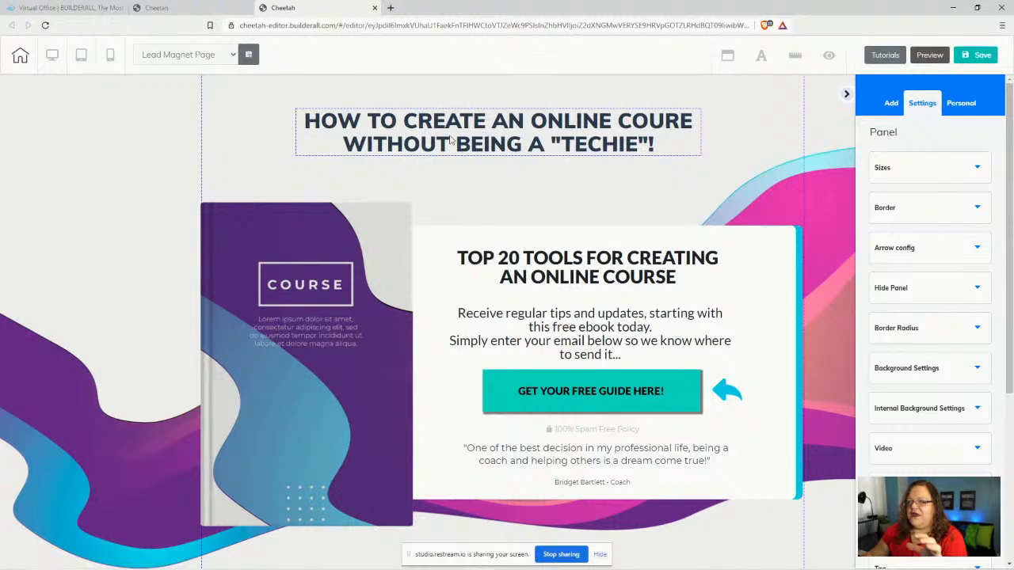
double_click(307, 124)
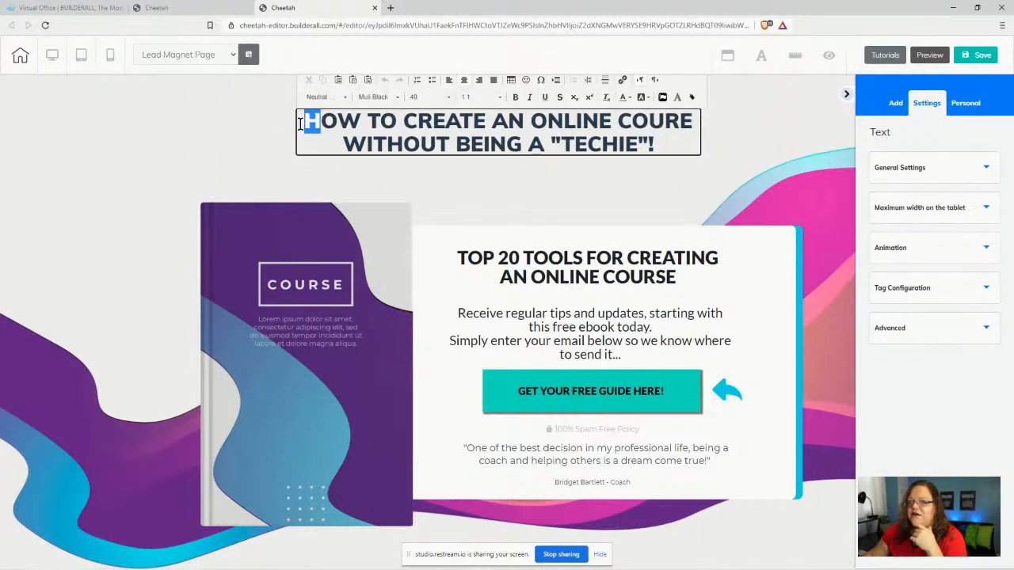
left_click(264, 140)
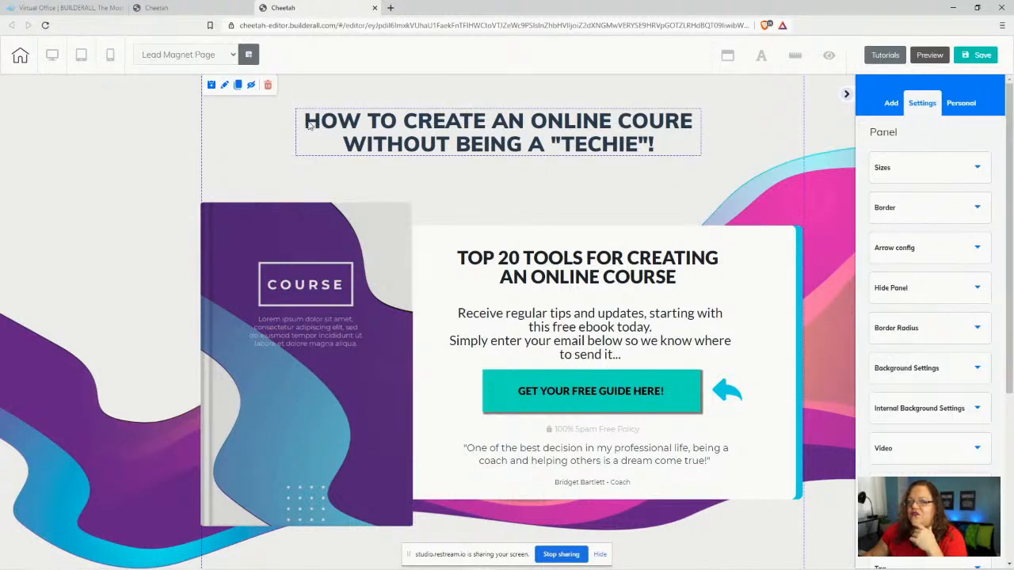
left_click(309, 125)
left_click(306, 123)
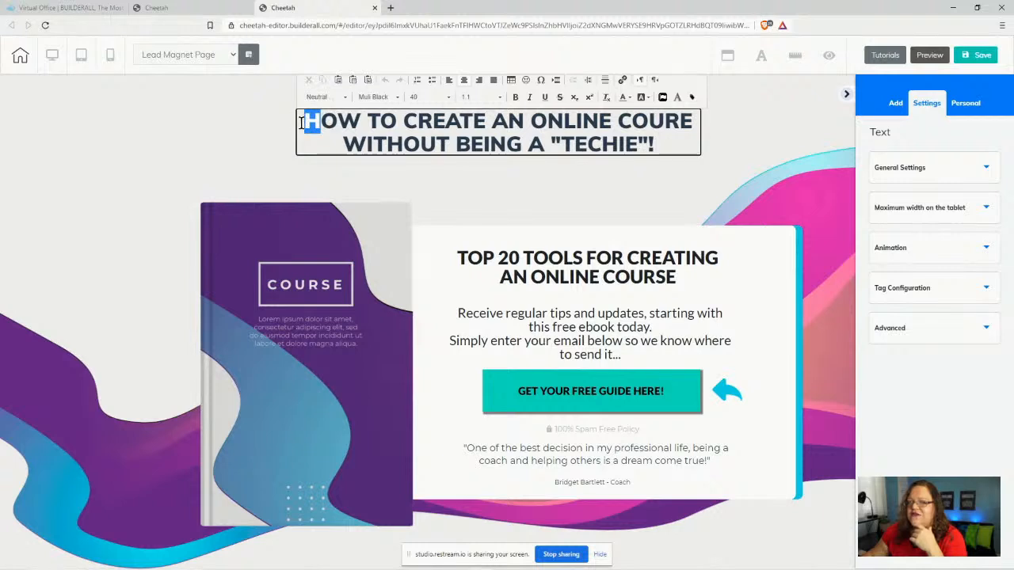
- Set the headline to size 50 with line height 1 and nudge it up
left_click(658, 144)
left_click_drag(658, 143, 306, 128)
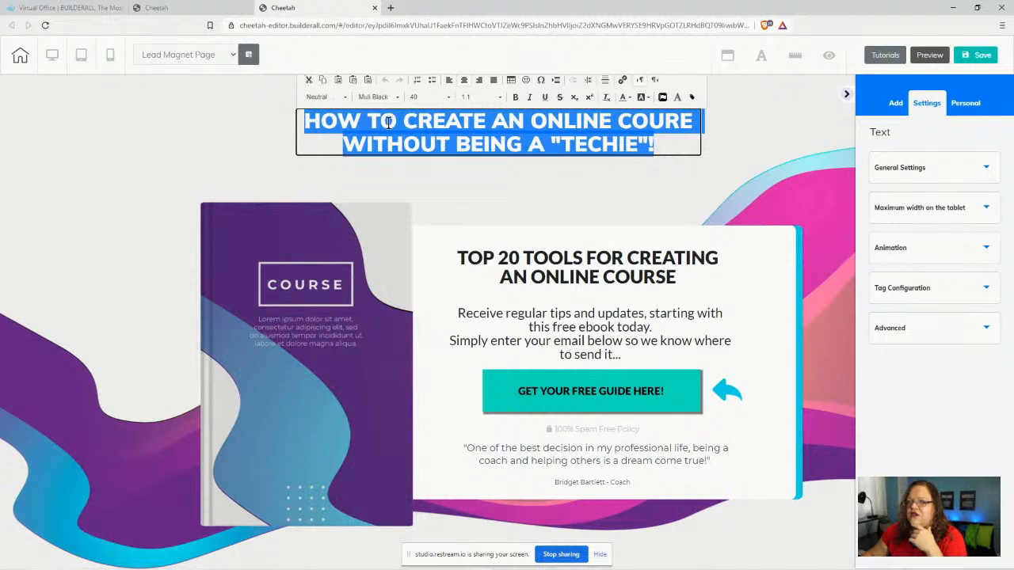
left_click(418, 96)
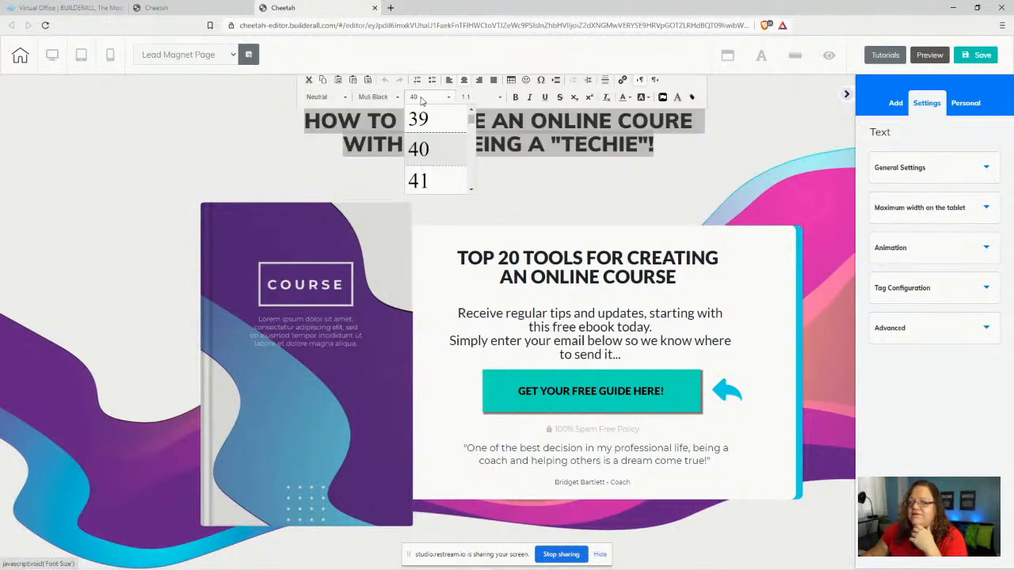
scroll(445, 173, "down", 4)
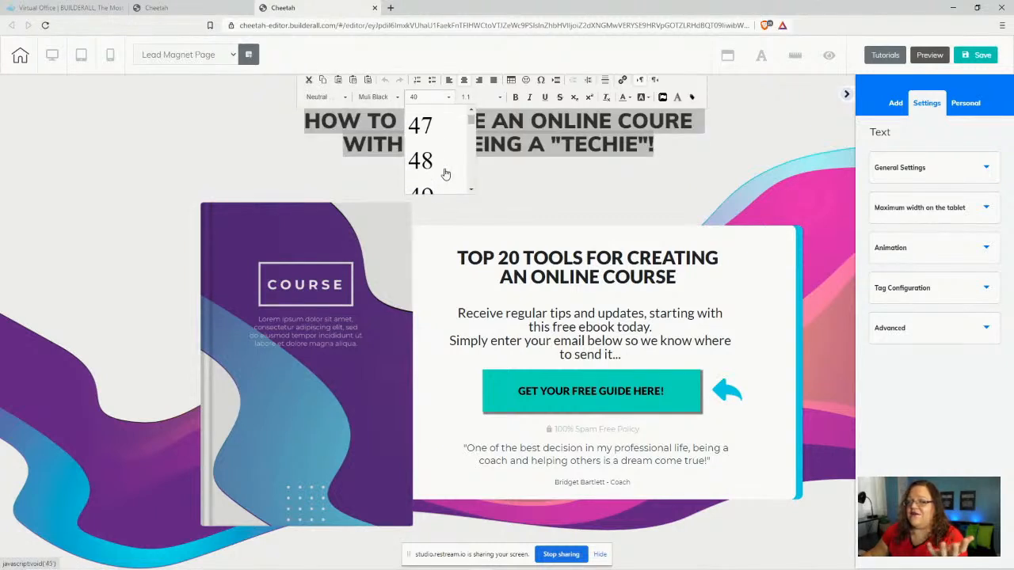
scroll(446, 173, "down", 1)
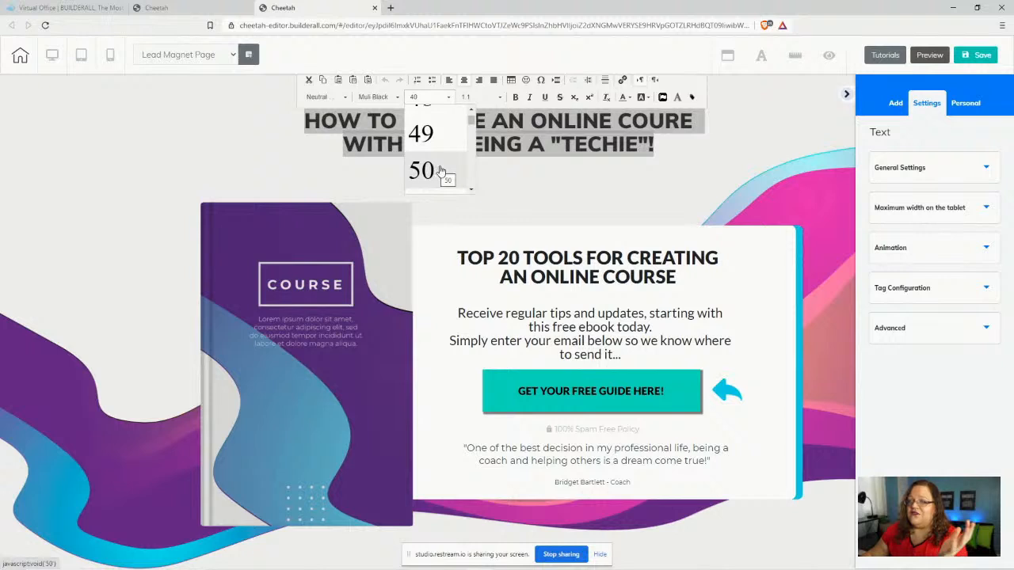
left_click(441, 172)
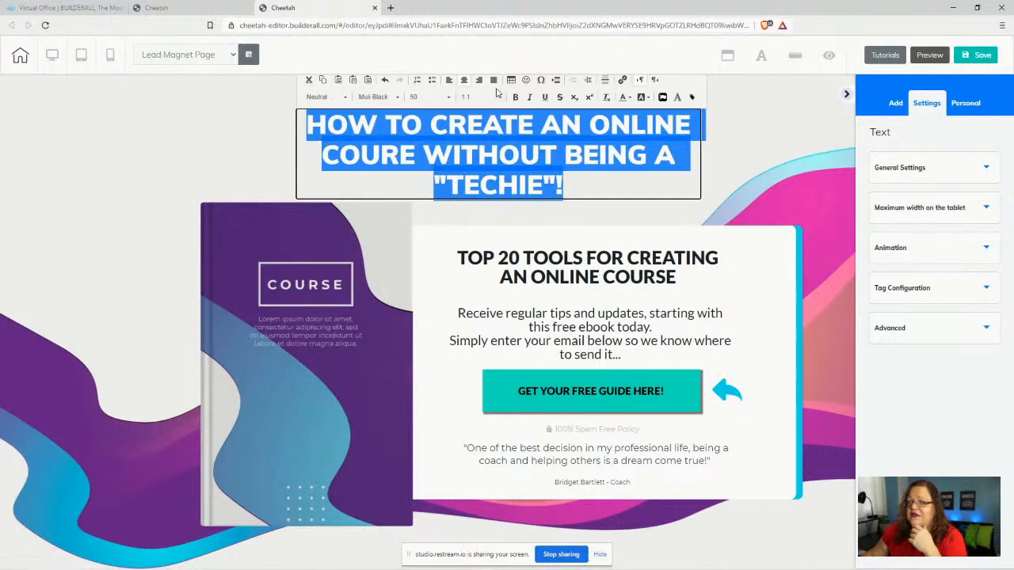
left_click(486, 98)
left_click(487, 133)
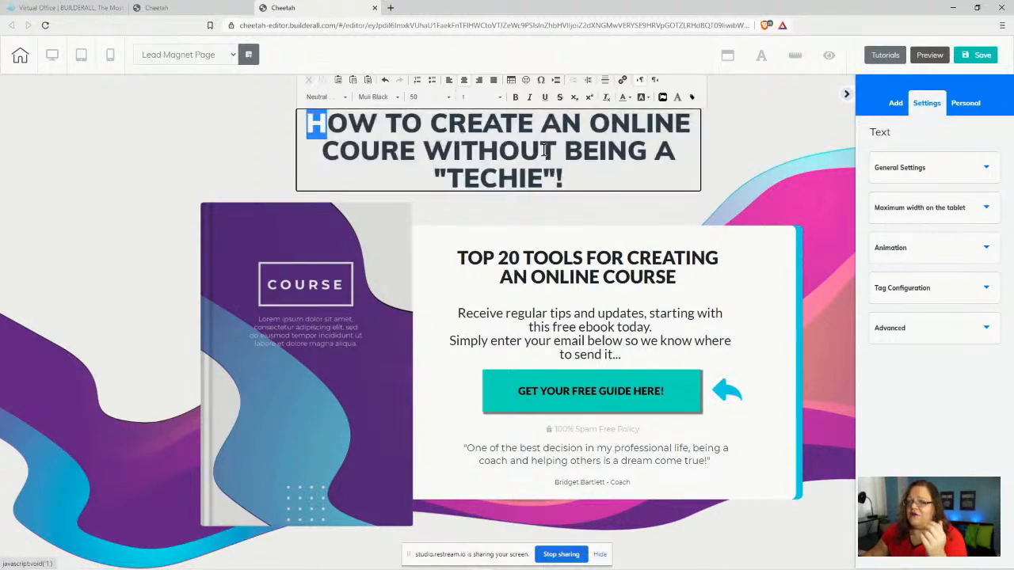
left_click(249, 157)
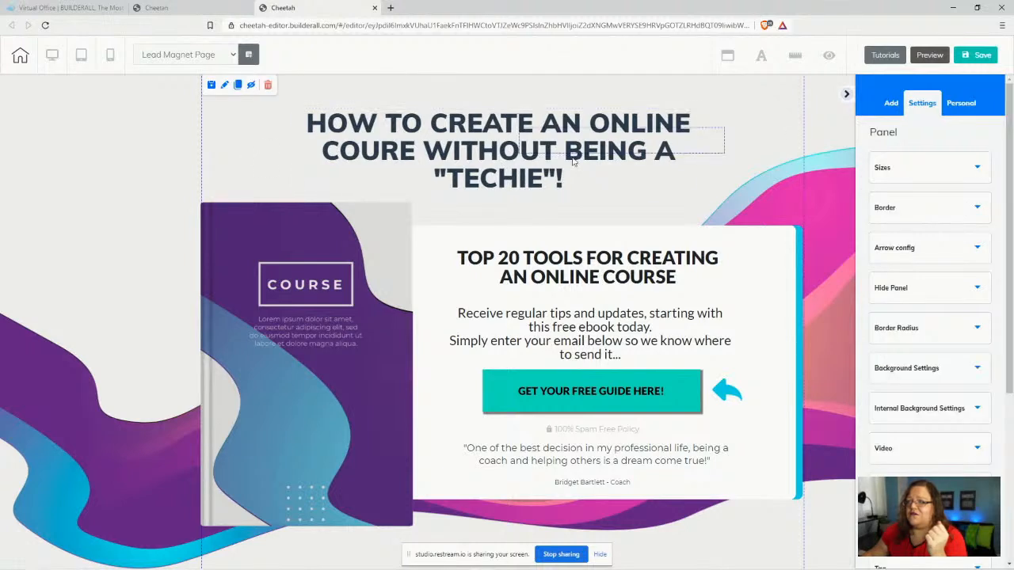
left_click_drag(506, 165, 505, 156)
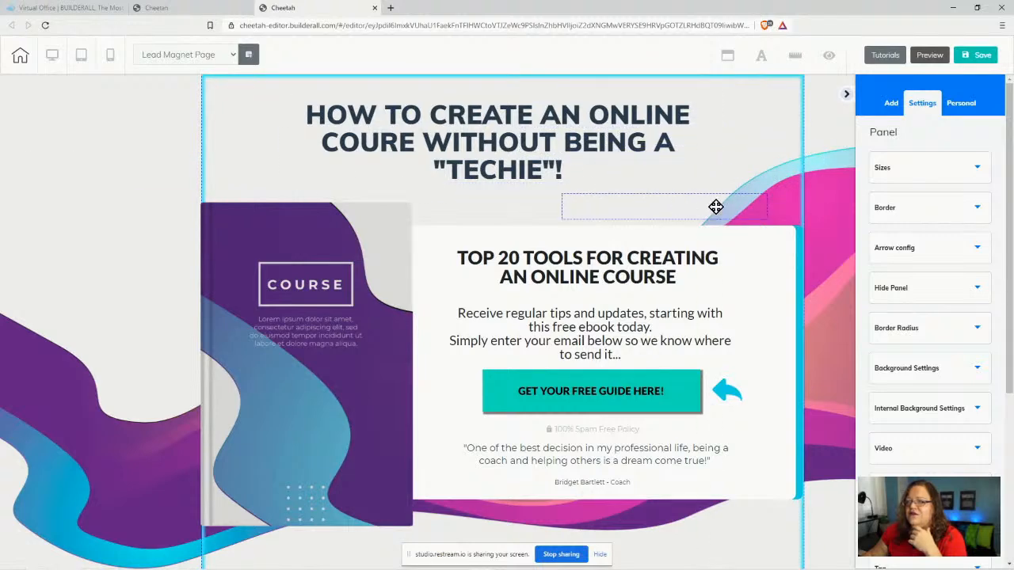
- Delete the empty element below the headline and confirm the removal
left_click(706, 209)
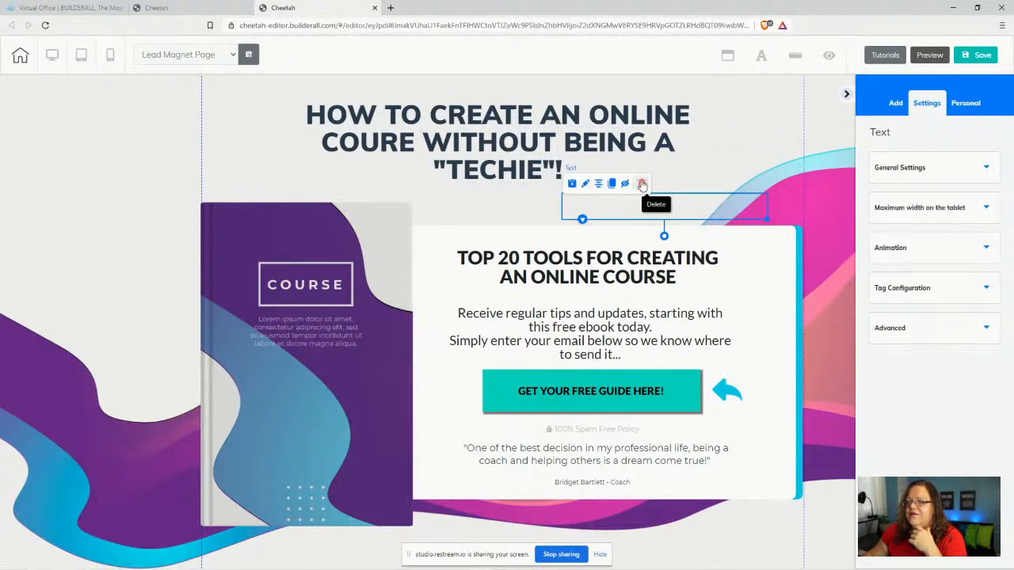
left_click(642, 184)
left_click(584, 333)
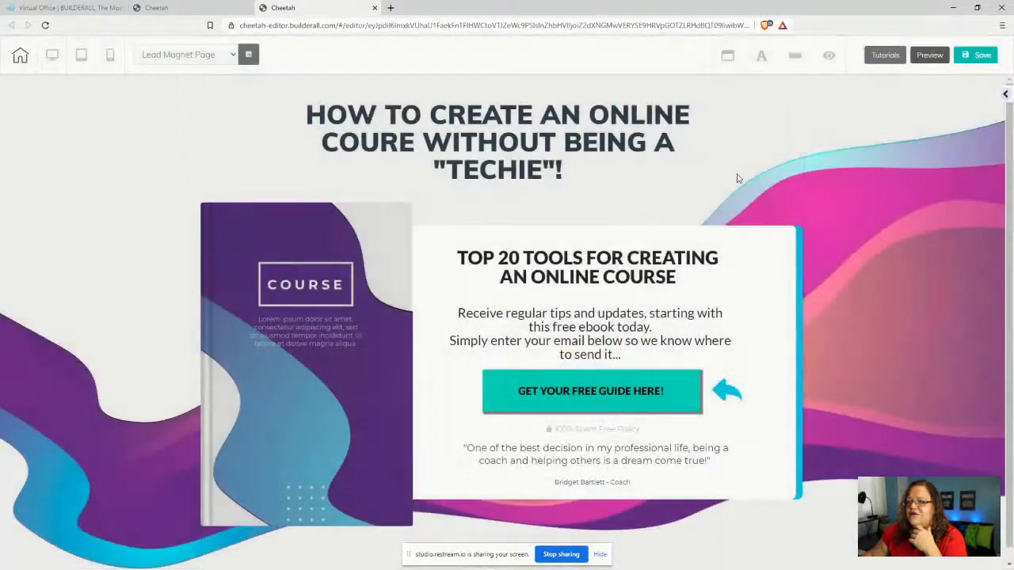
- Narrow the panel's body paragraph so its lines re-wrap, and left-align its text
left_click(589, 341)
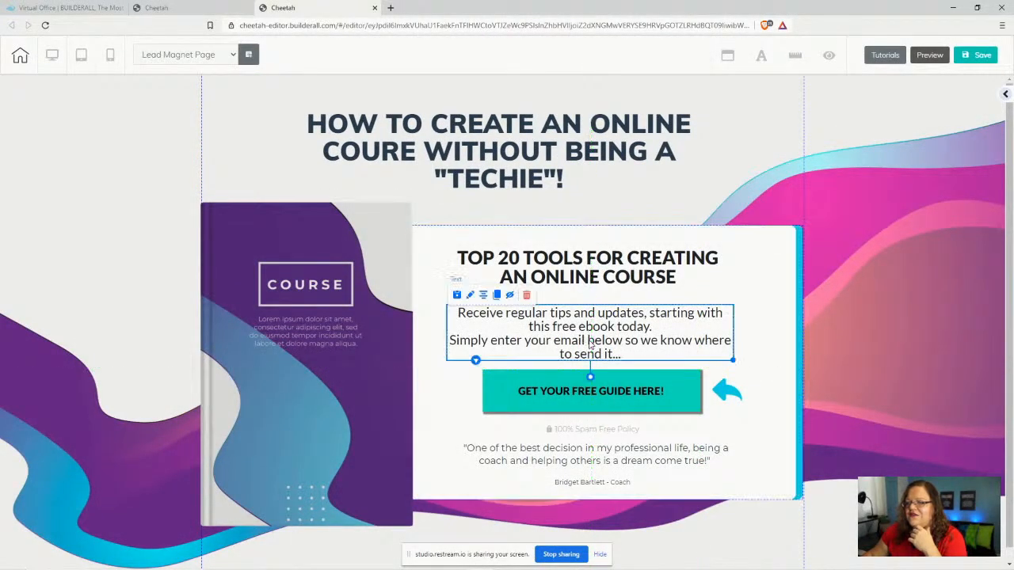
left_click_drag(733, 358, 711, 358)
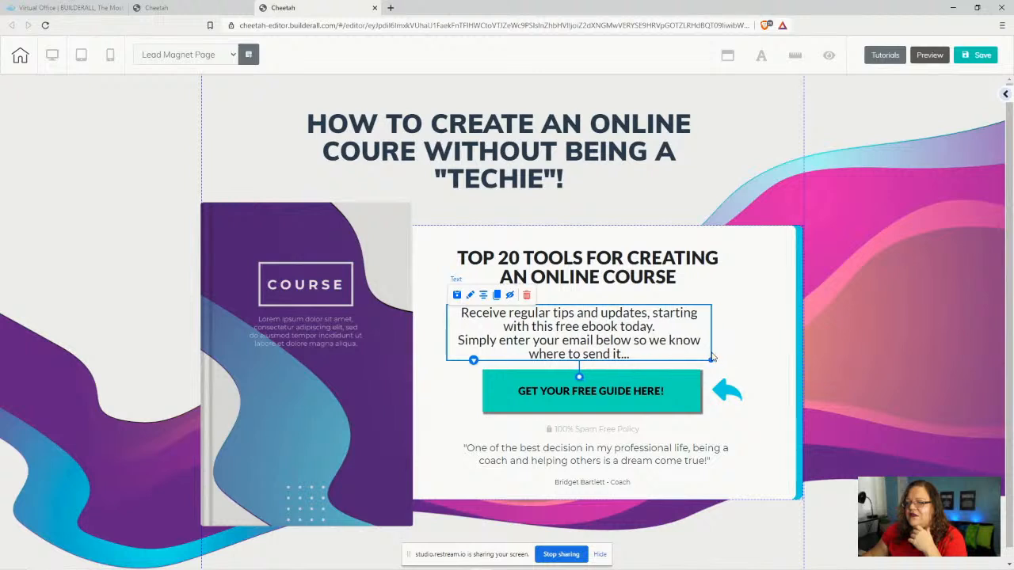
left_click(466, 324)
left_click_drag(464, 324, 456, 316)
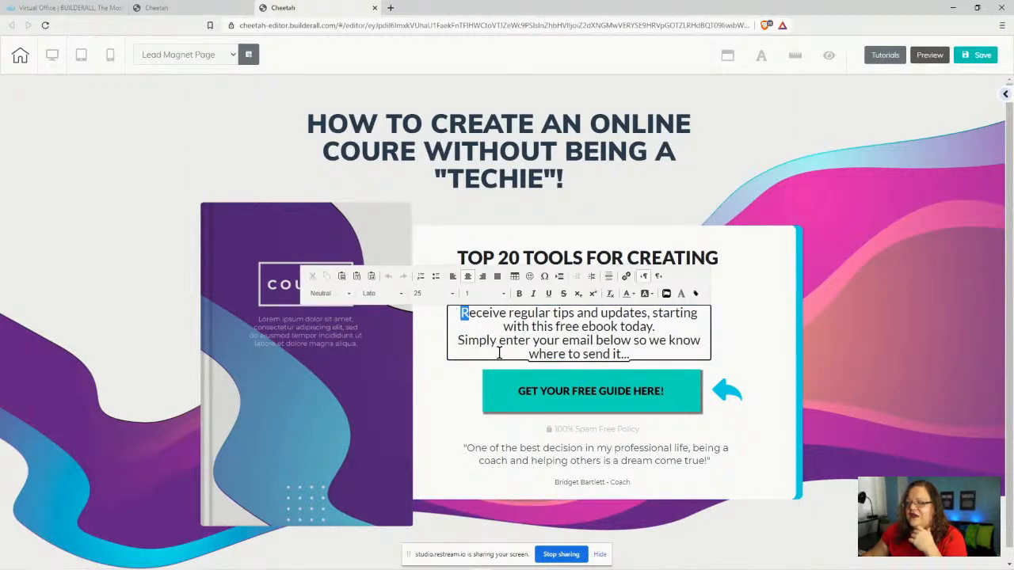
left_click_drag(632, 354, 454, 314)
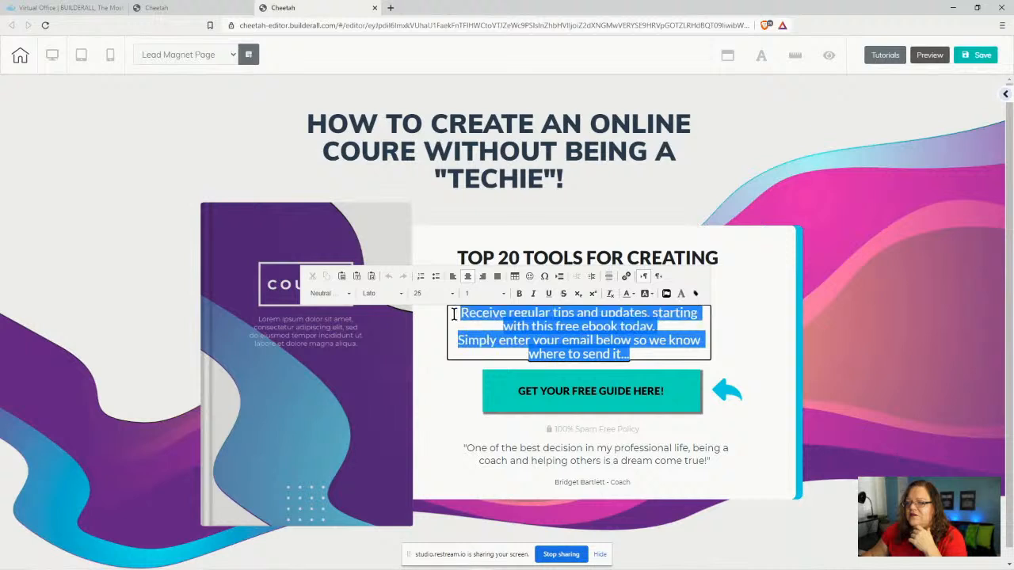
left_click(452, 276)
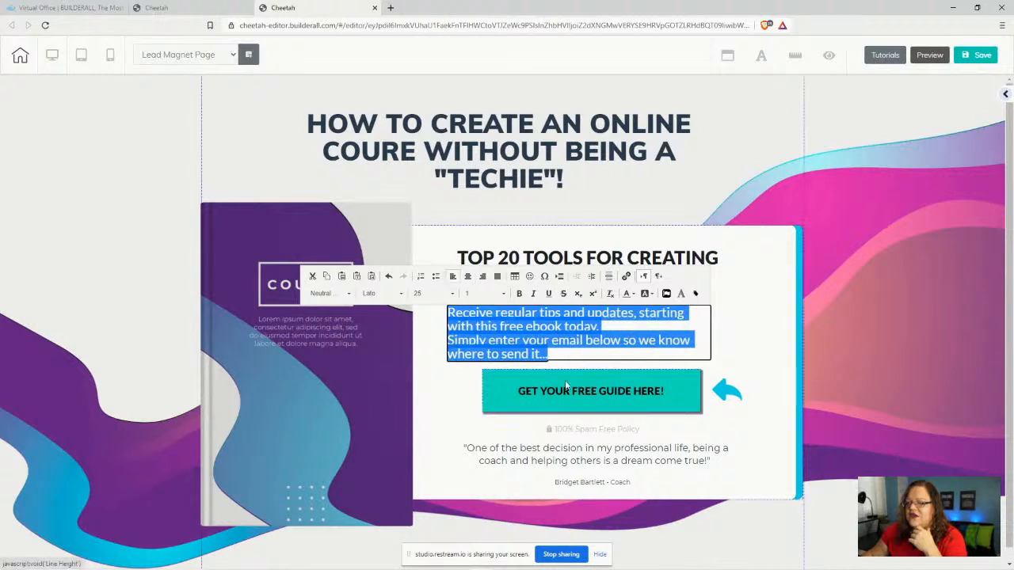
- Left-align the panel heading and move it left to line up with the paragraph
left_click(641, 260)
left_click_drag(457, 259, 465, 264)
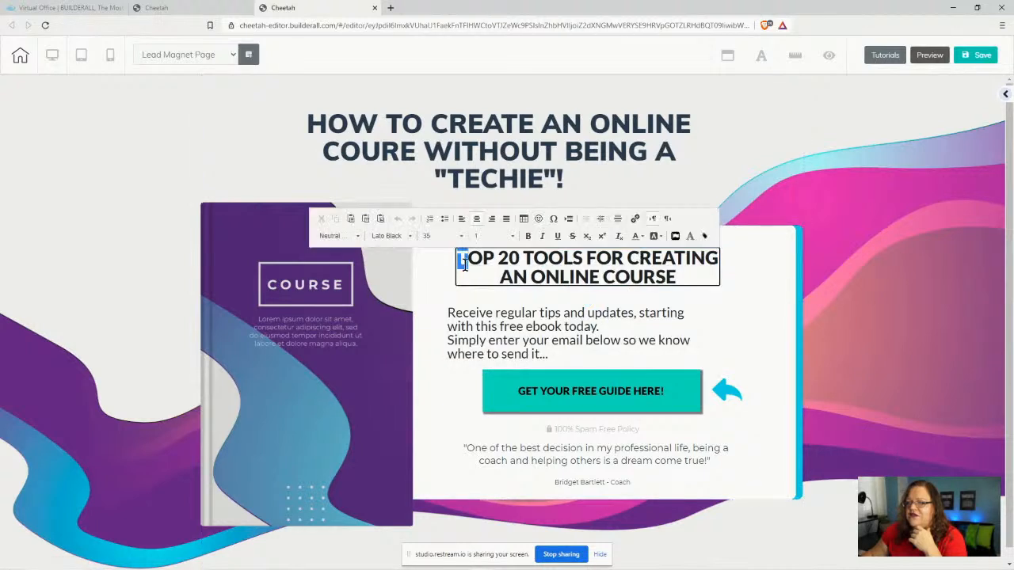
left_click(461, 218)
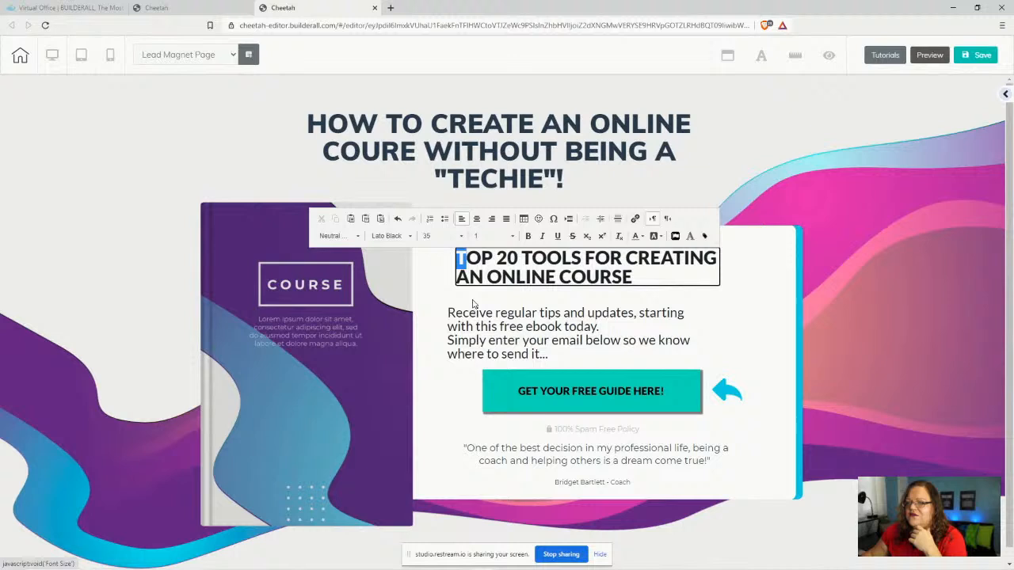
left_click(429, 391)
left_click_drag(553, 258, 622, 336)
- Try a blank line after "today." in the paragraph, then delete it again
double_click(602, 328)
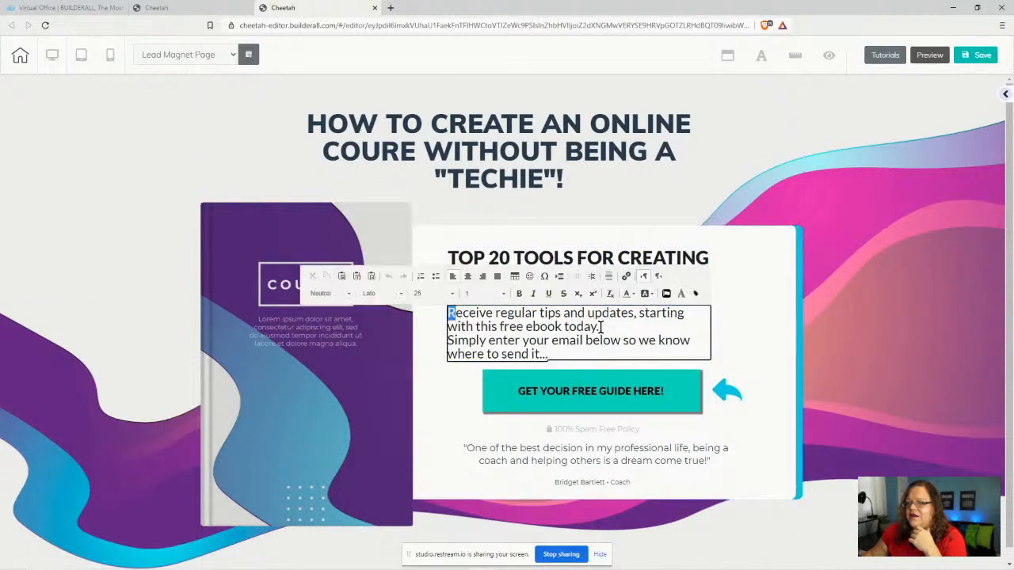
key("Return")
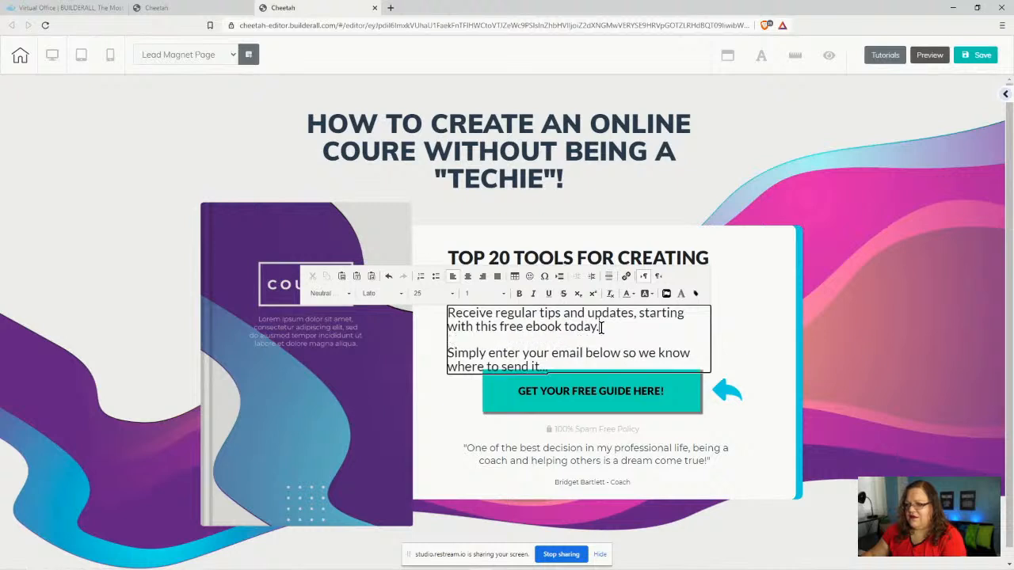
left_click_drag(599, 407, 581, 419)
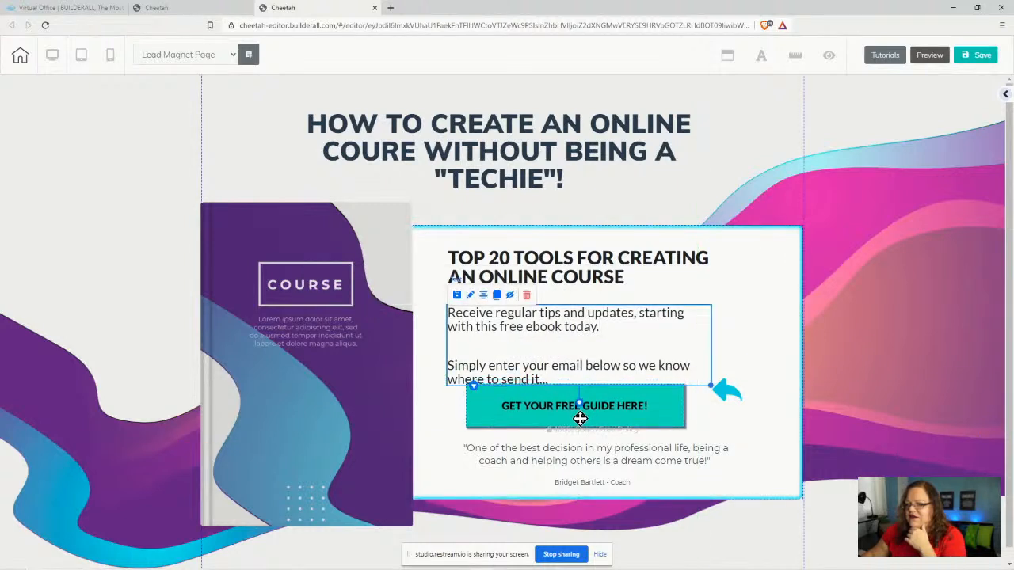
double_click(606, 328)
left_click(604, 328)
key("Delete")
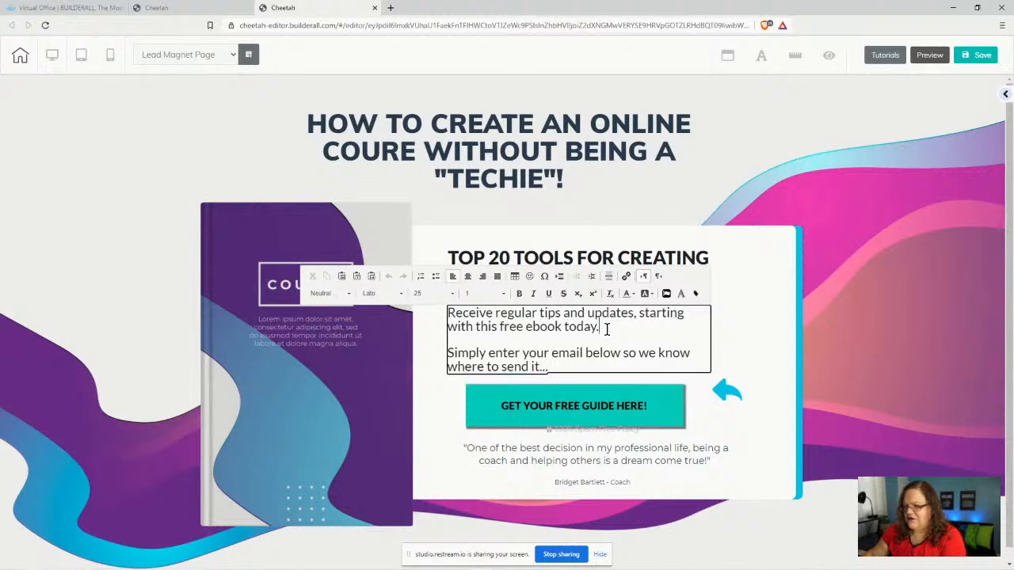
left_click(441, 443)
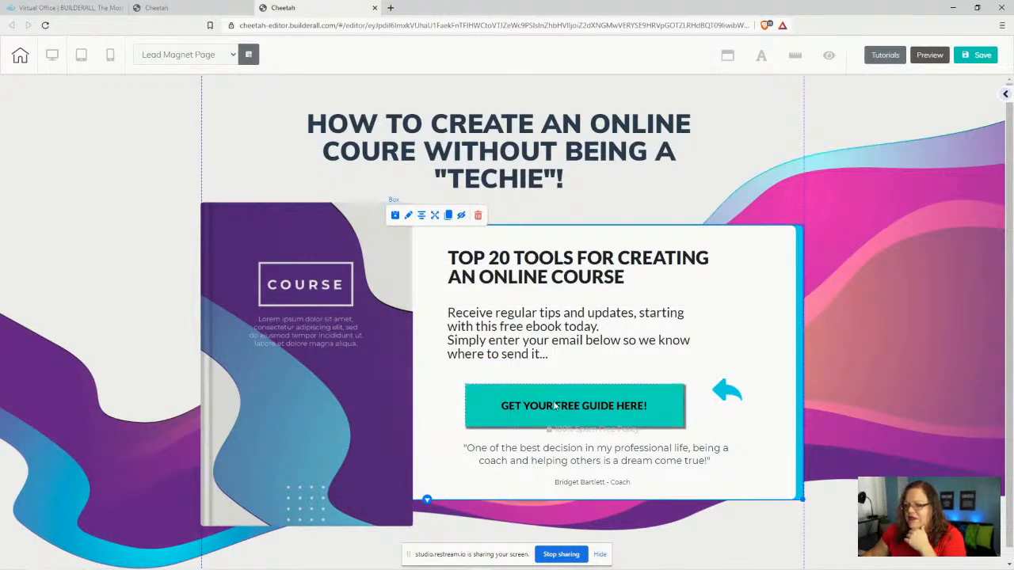
- Line up the CTA button, 100% Spam Free Policy line and paragraph, then save the page
left_click_drag(555, 400, 540, 390)
mouse_move(599, 433)
left_mouse_down()
mouse_move(563, 425)
mouse_move(584, 394)
mouse_move(594, 388)
mouse_move(570, 430)
mouse_move(607, 428)
left_mouse_up()
left_click_drag(545, 341, 546, 335)
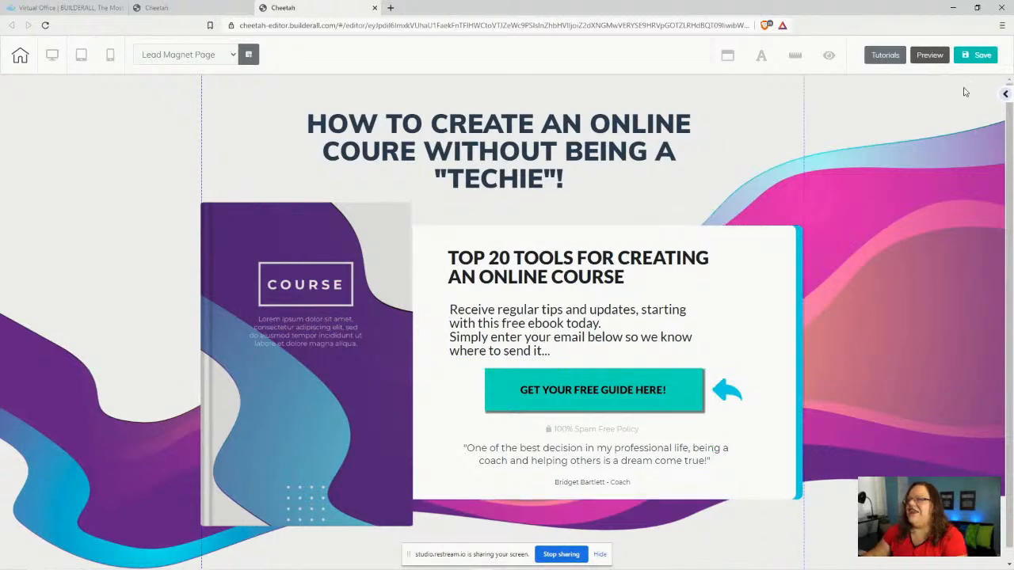
left_click(976, 54)
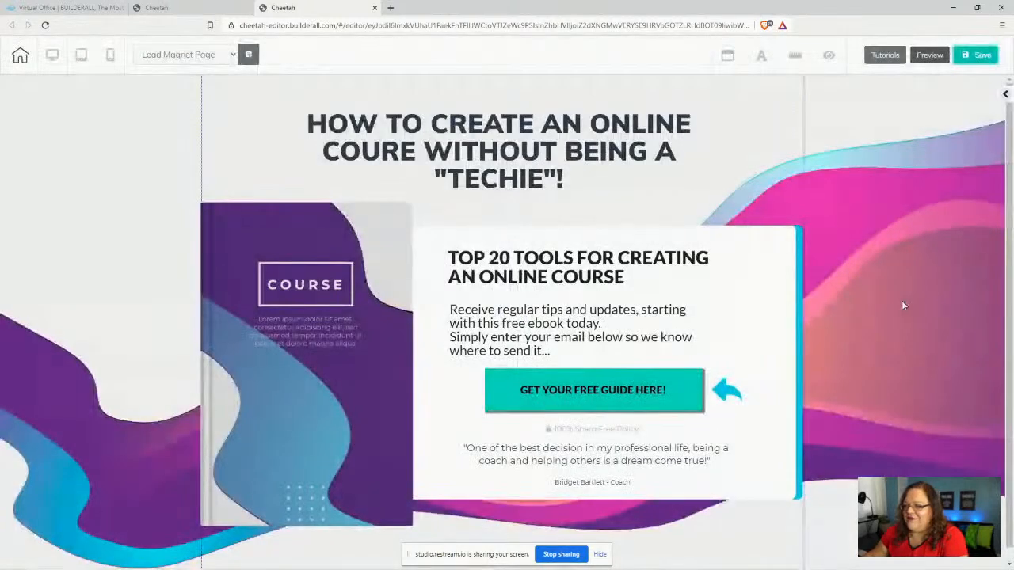
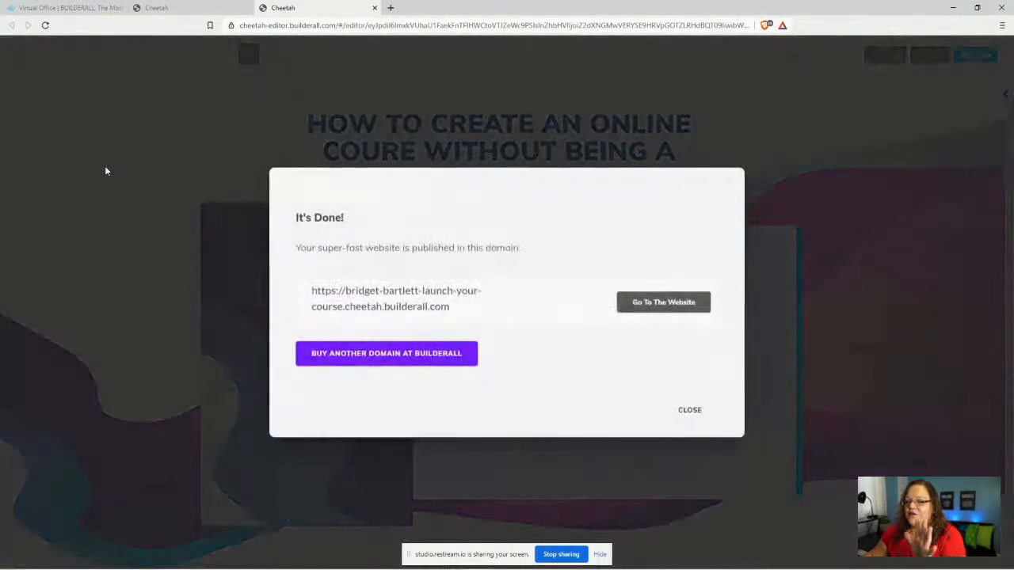
- Dismiss the It's Done dialog and start changing the ebook cover image from its General Settings
left_click(688, 410)
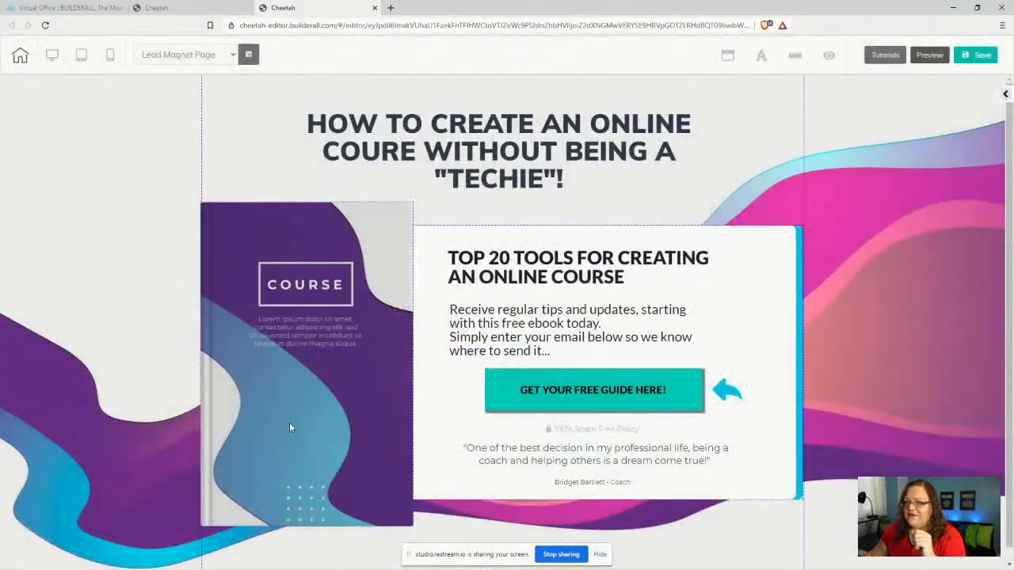
left_click(289, 426)
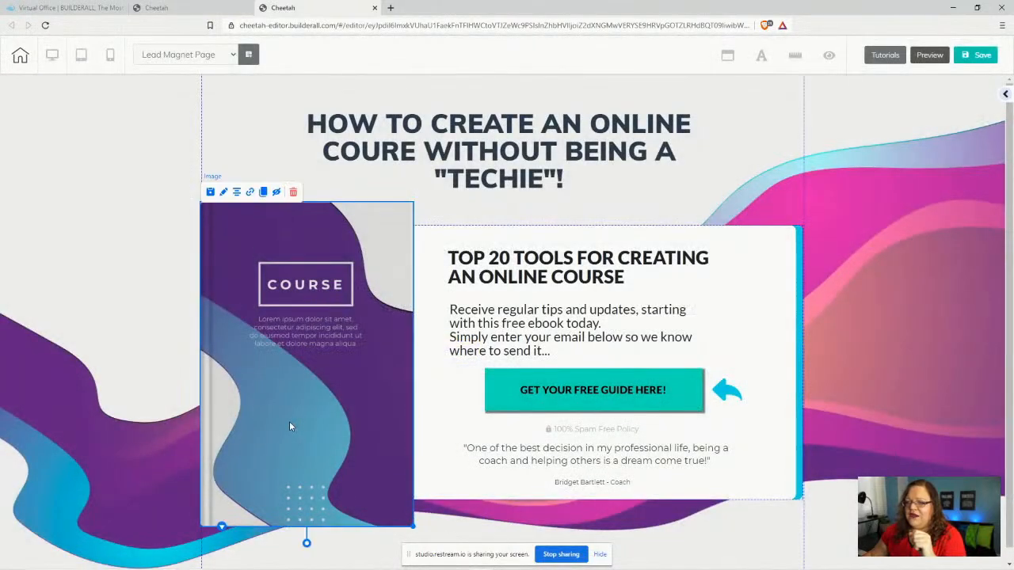
left_click(224, 193)
left_click(491, 276)
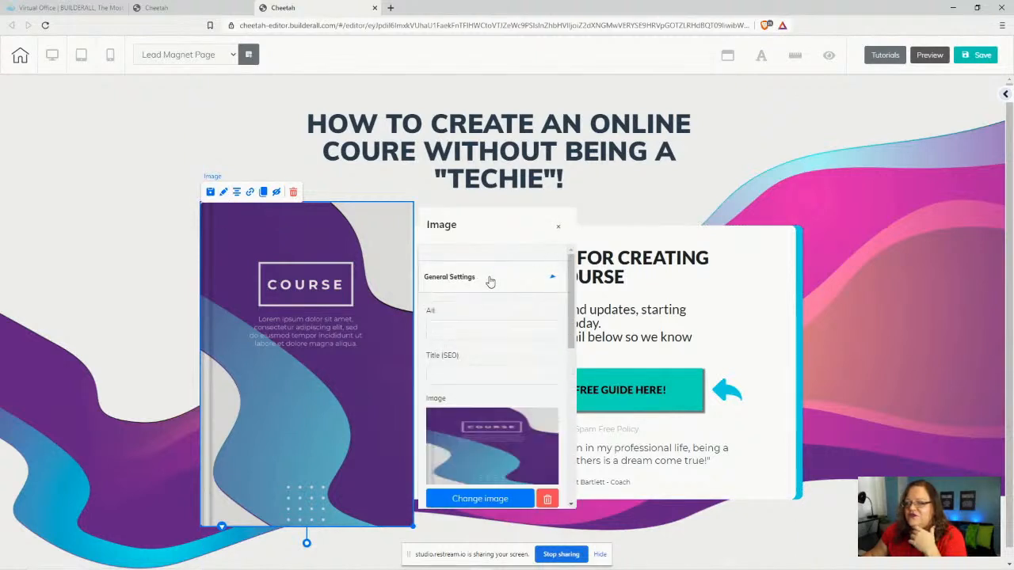
scroll(469, 361, "down", 2)
left_click(481, 287)
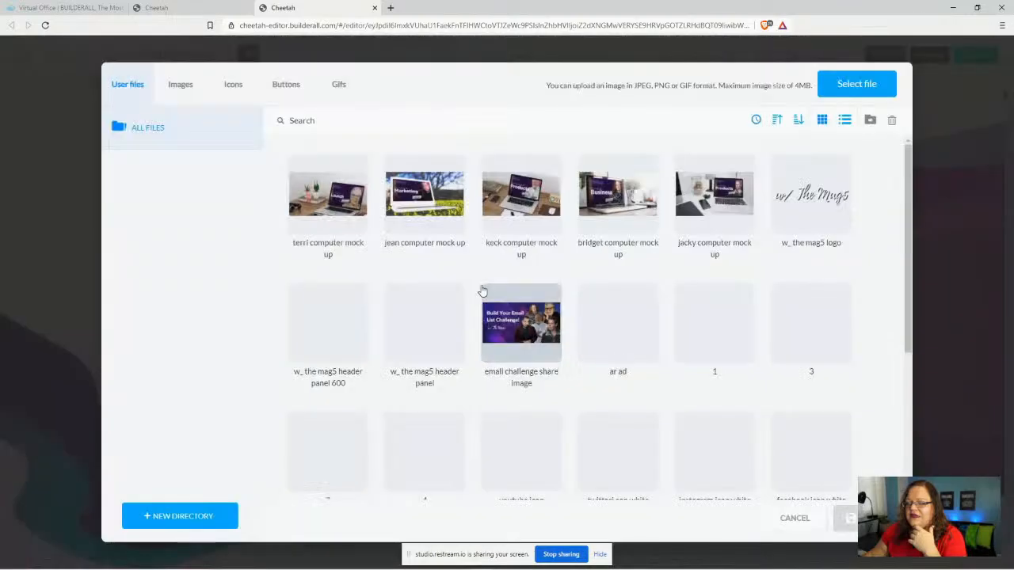
left_click(856, 84)
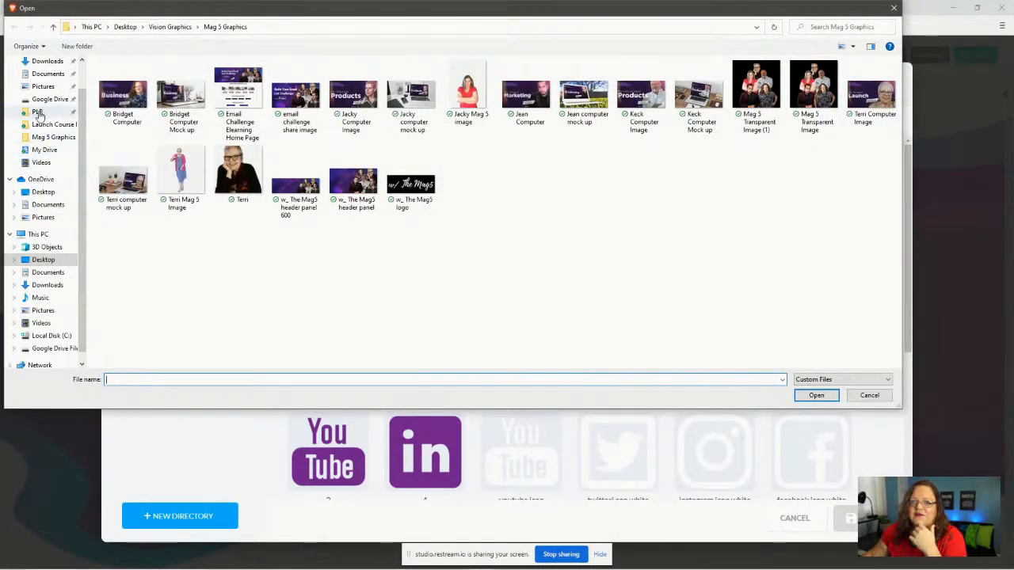
left_click(38, 113)
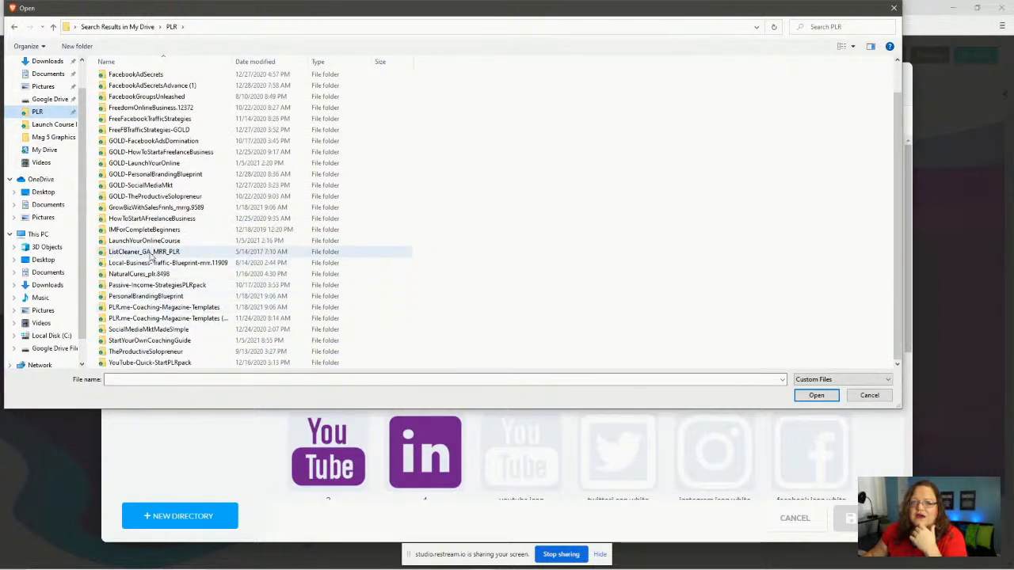
scroll(150, 254, "up", 1)
scroll(151, 253, "down", 1)
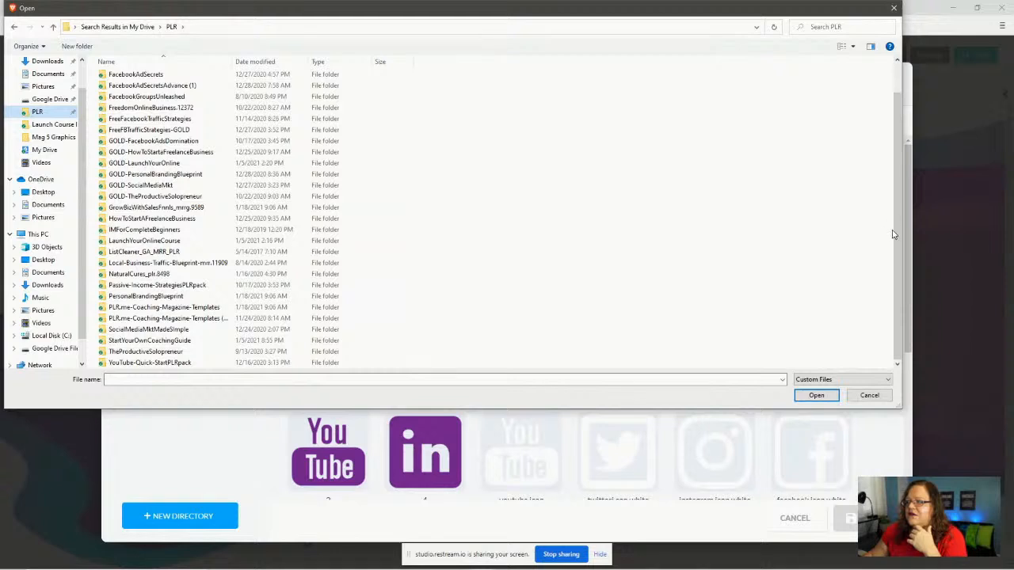
left_click_drag(893, 234, 877, 151)
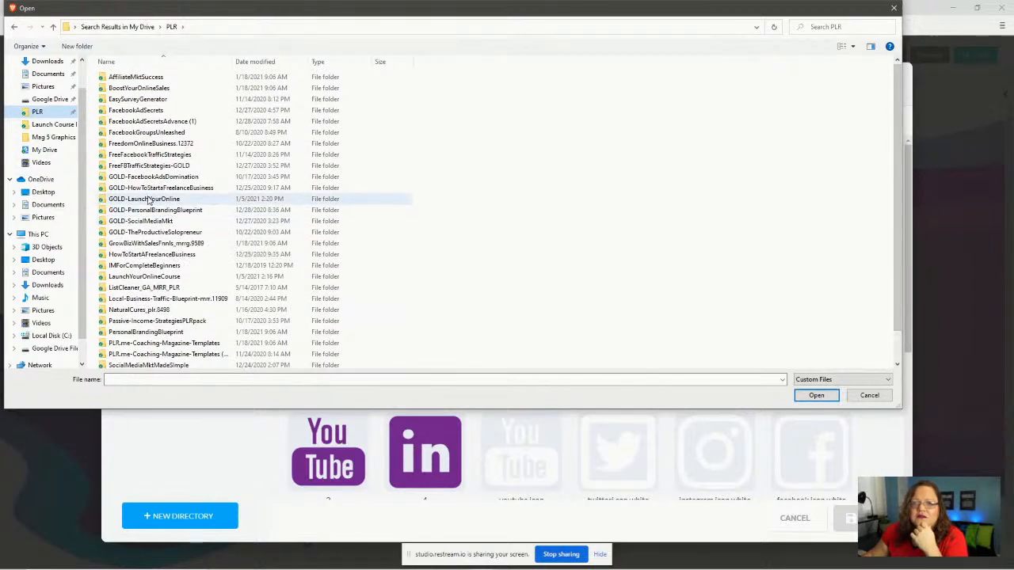
scroll(145, 204, "down", 1)
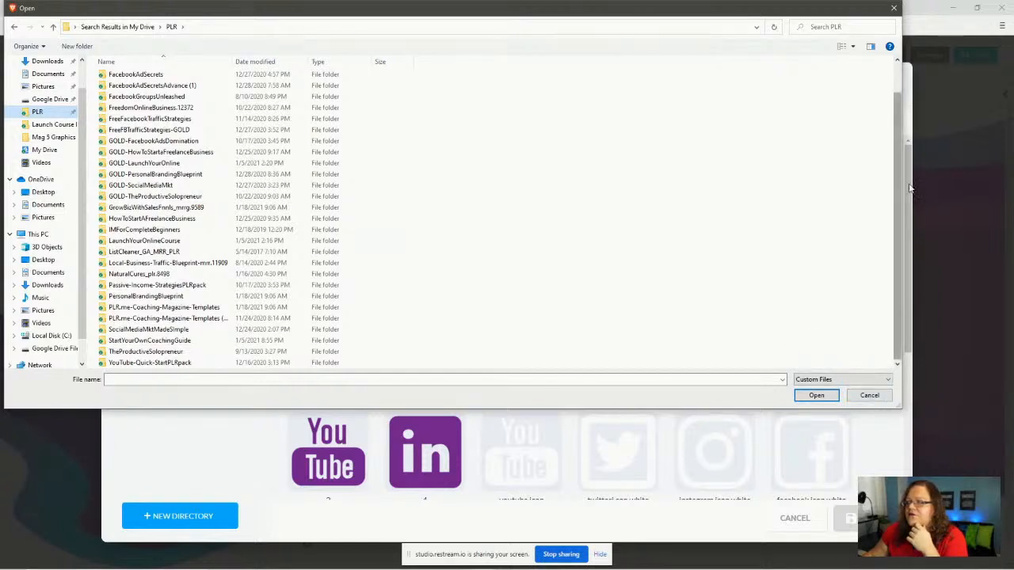
left_click_drag(901, 183, 538, 192)
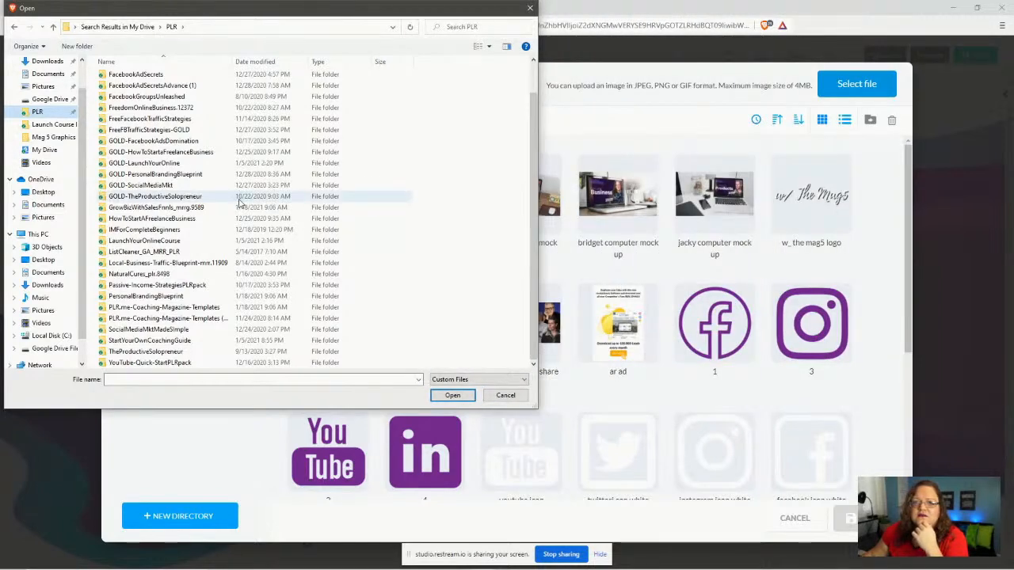
left_click(33, 112)
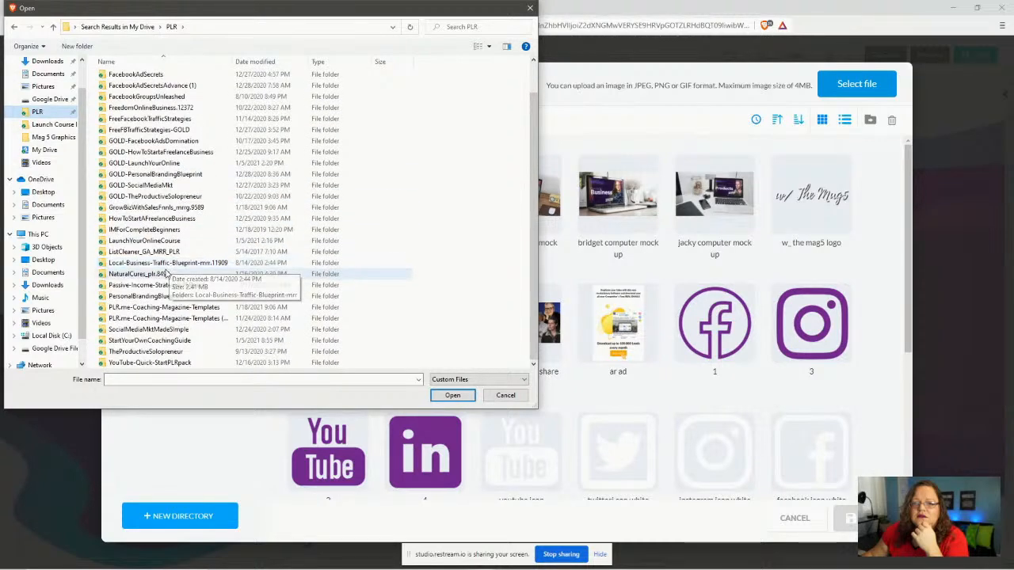
scroll(167, 253, "up", 1)
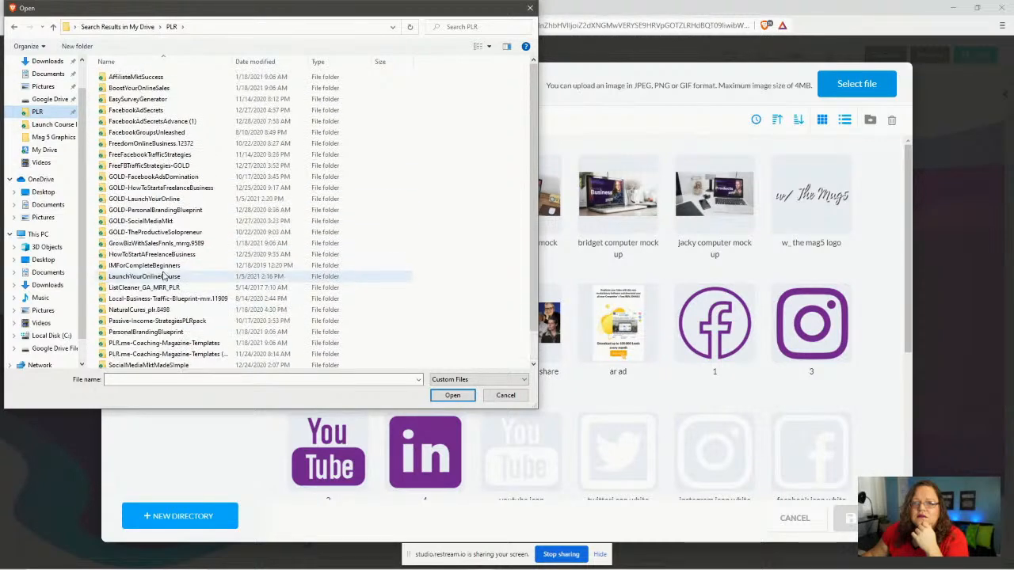
double_click(144, 199)
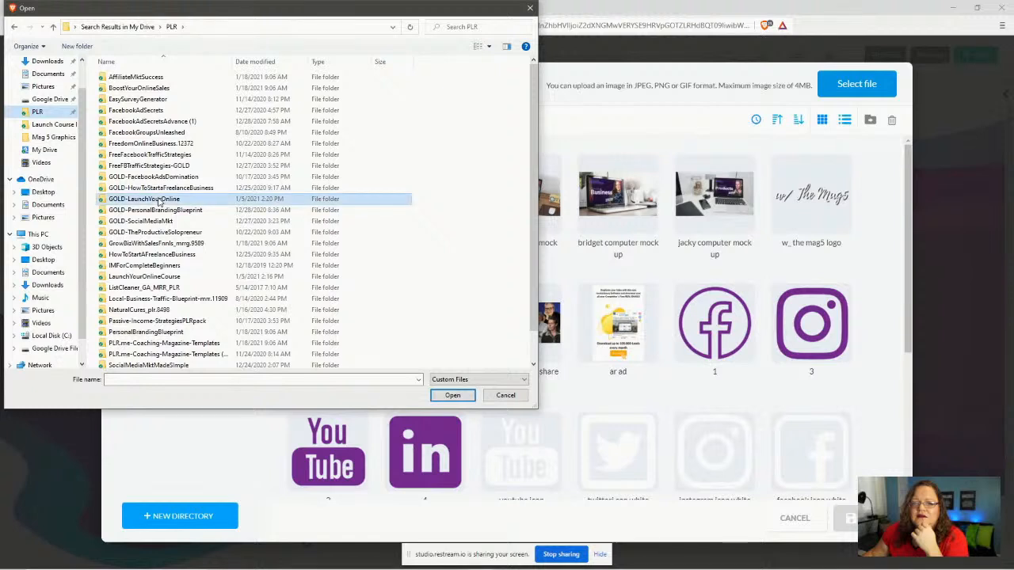
double_click(128, 88)
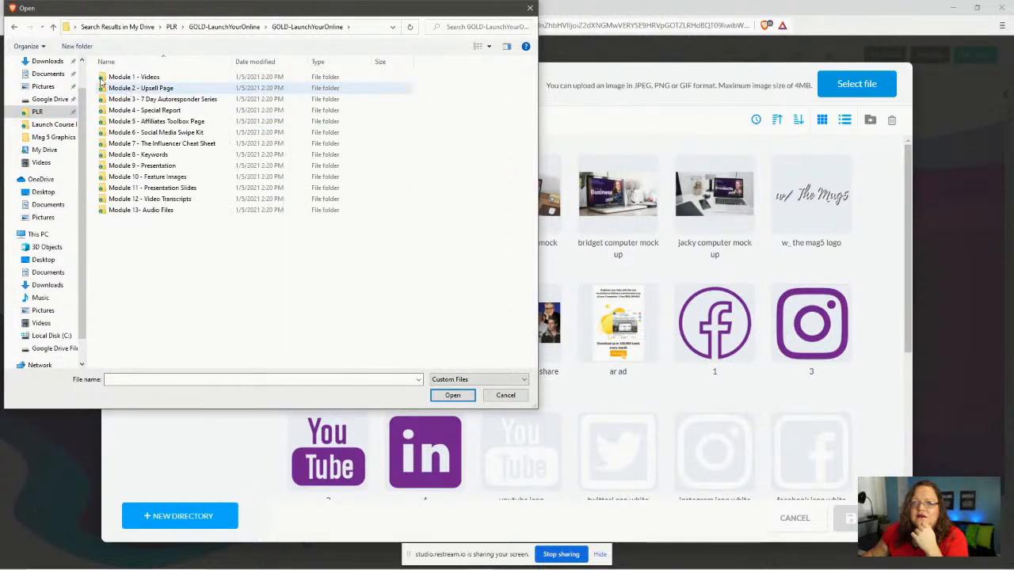
left_click(14, 27)
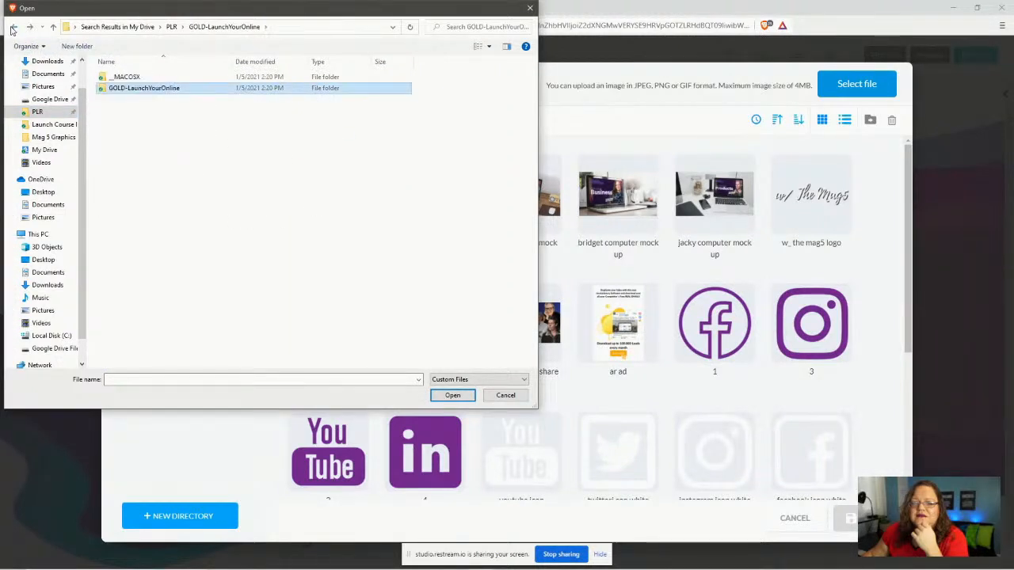
left_click(13, 27)
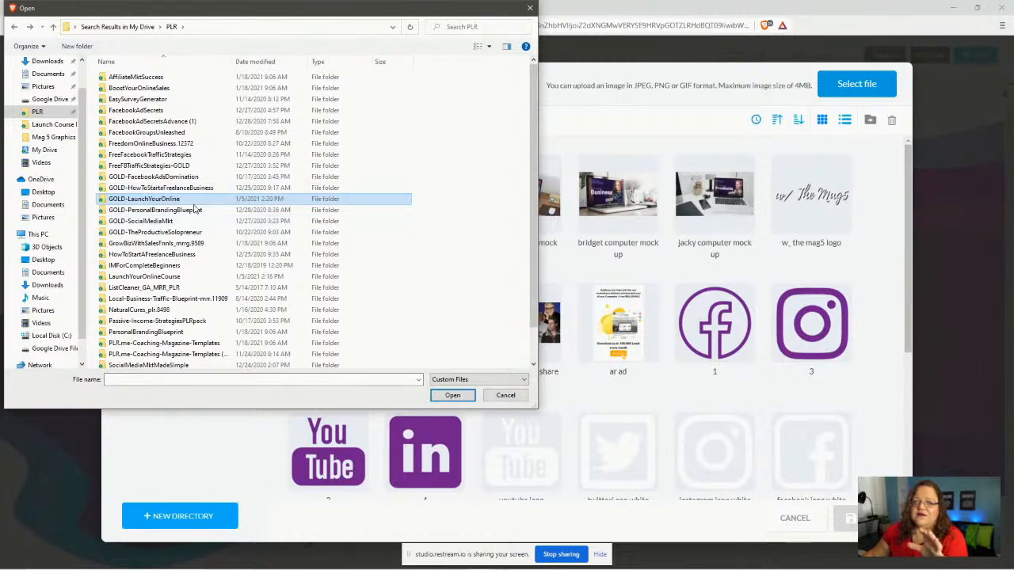
scroll(336, 252, "down", 1)
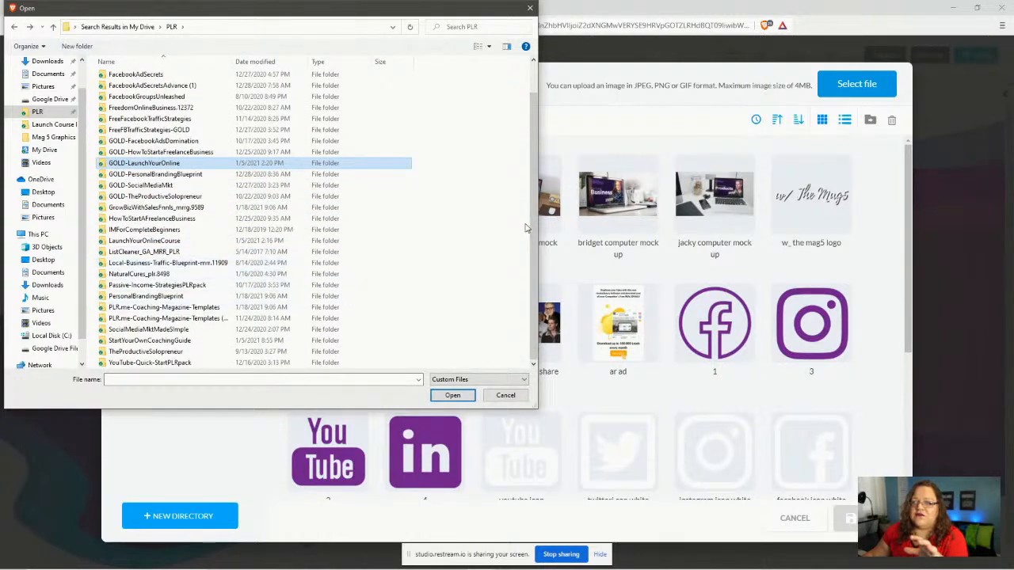
left_click(526, 10)
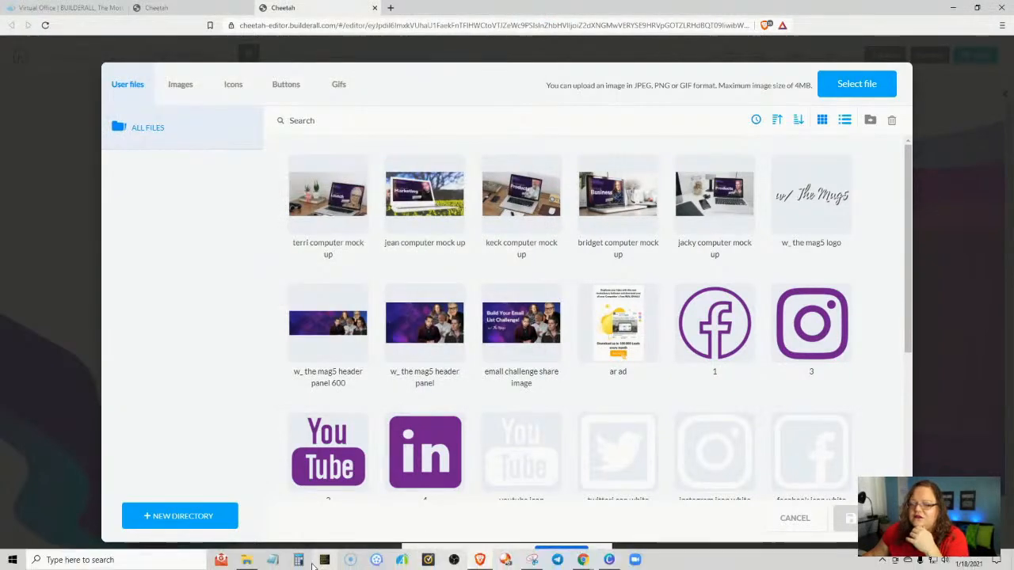
- Back in the TRAINING Launch Your Online Course folder, extract the LaunchYourOnlineCourse zip
left_click(246, 560)
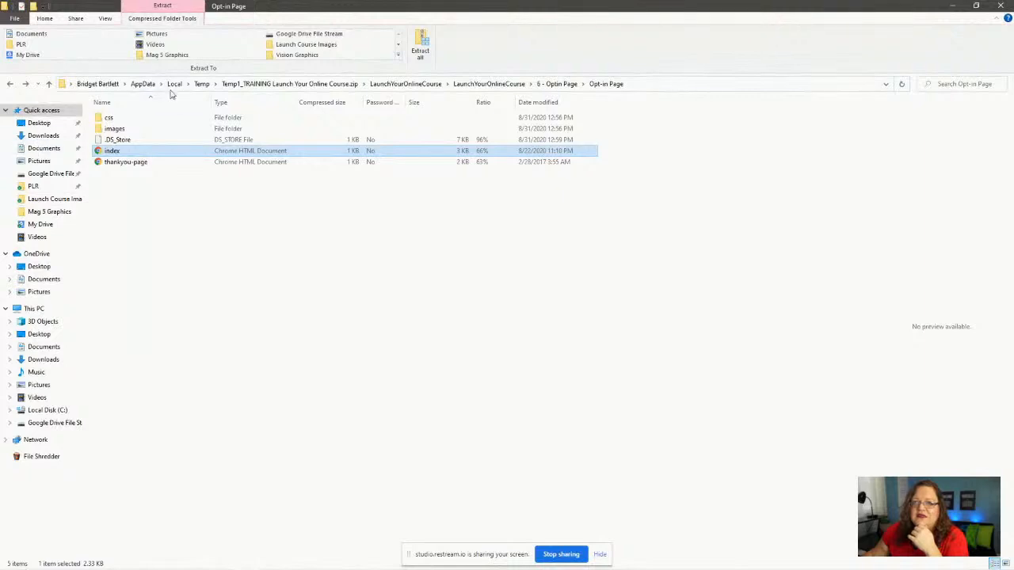
left_click(10, 83)
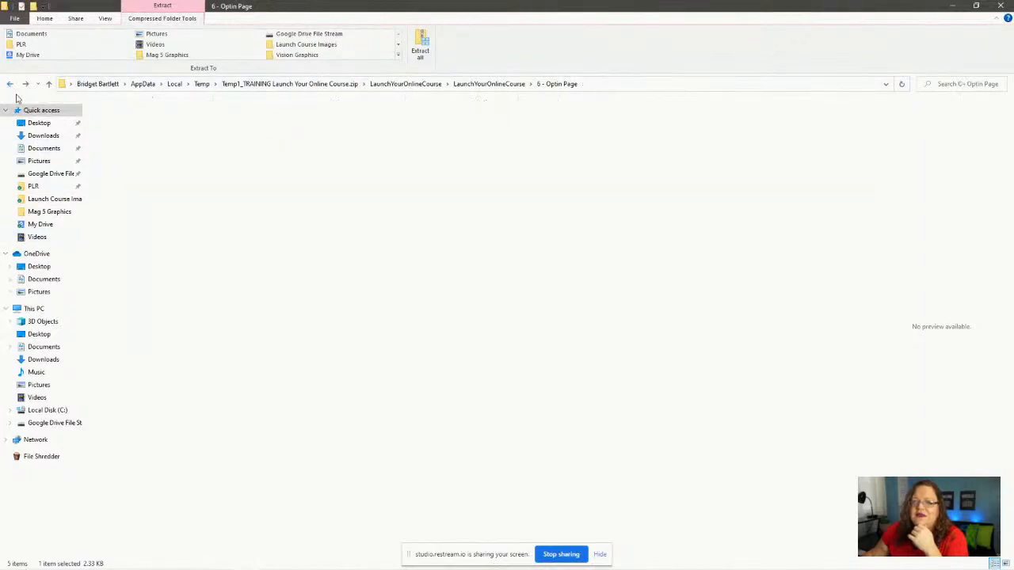
left_click(11, 84)
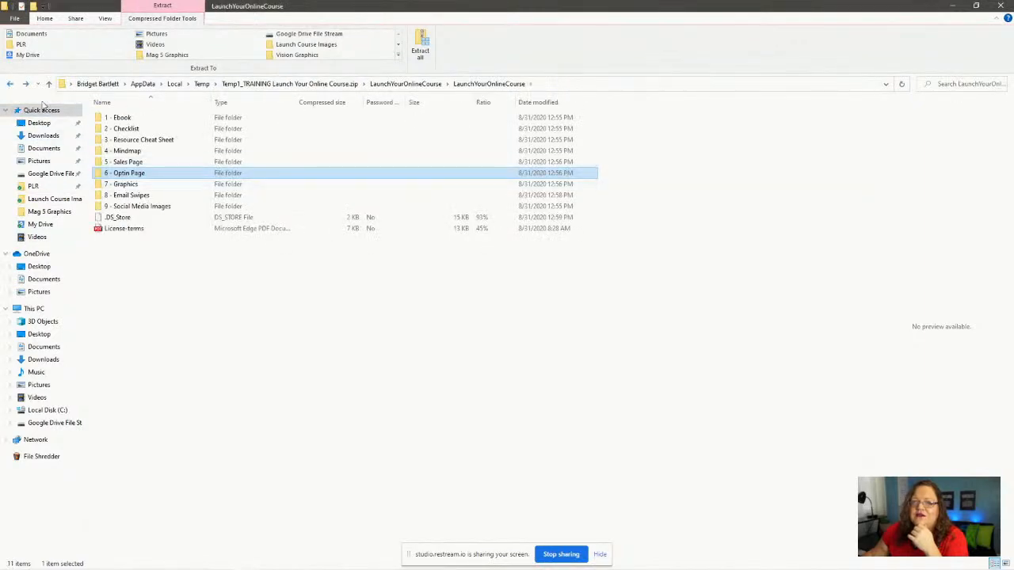
left_click(10, 84)
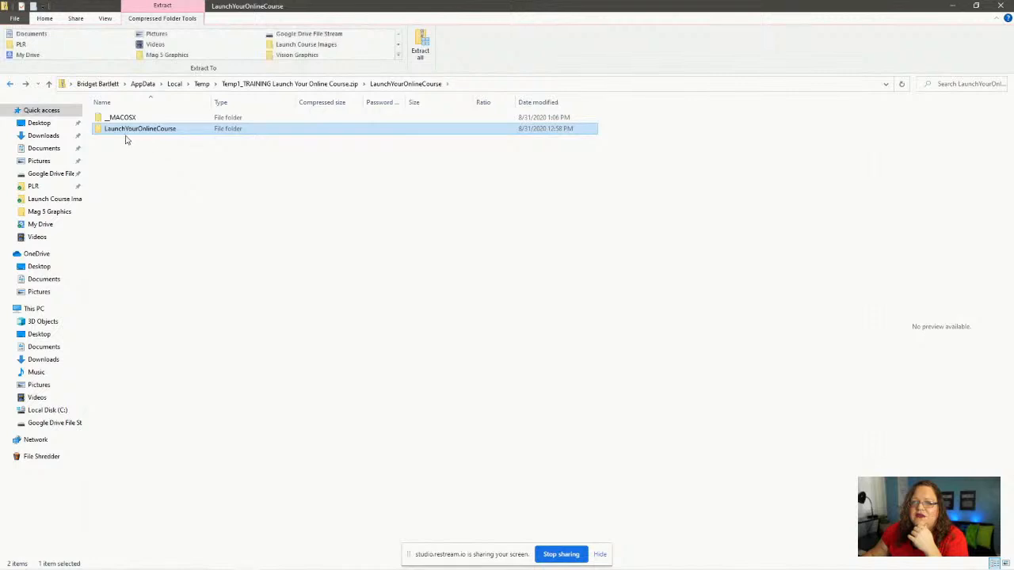
left_click(10, 84)
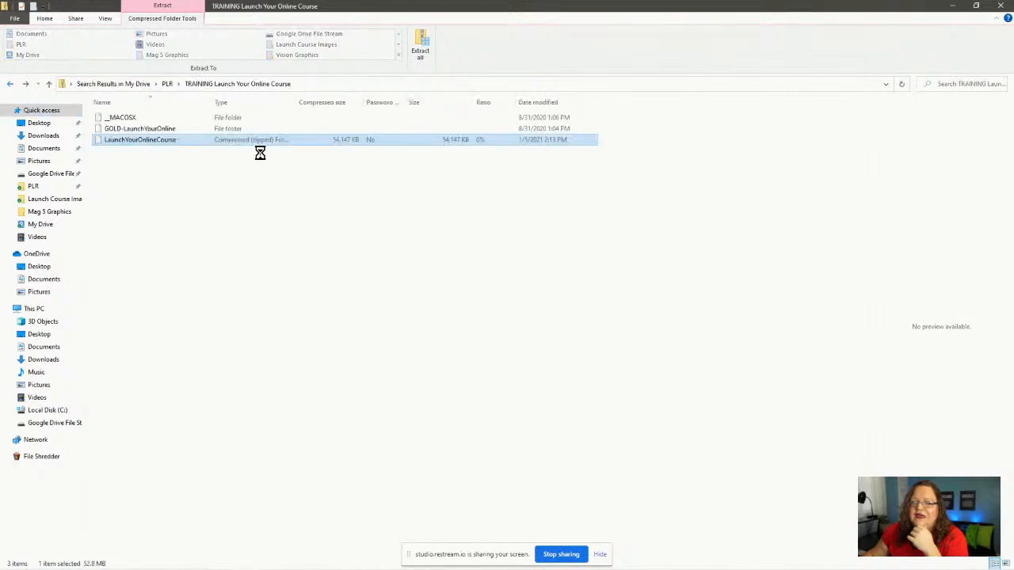
left_click(421, 51)
left_click(603, 393)
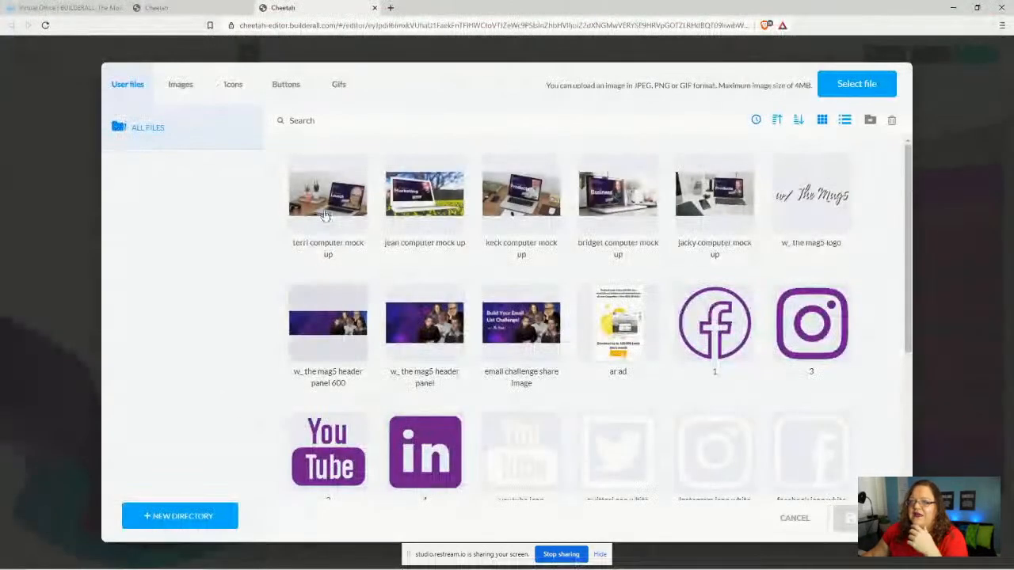
- Browse the PLR, Launch Course Images and TRAINING folders looking for the cover image
left_click(856, 84)
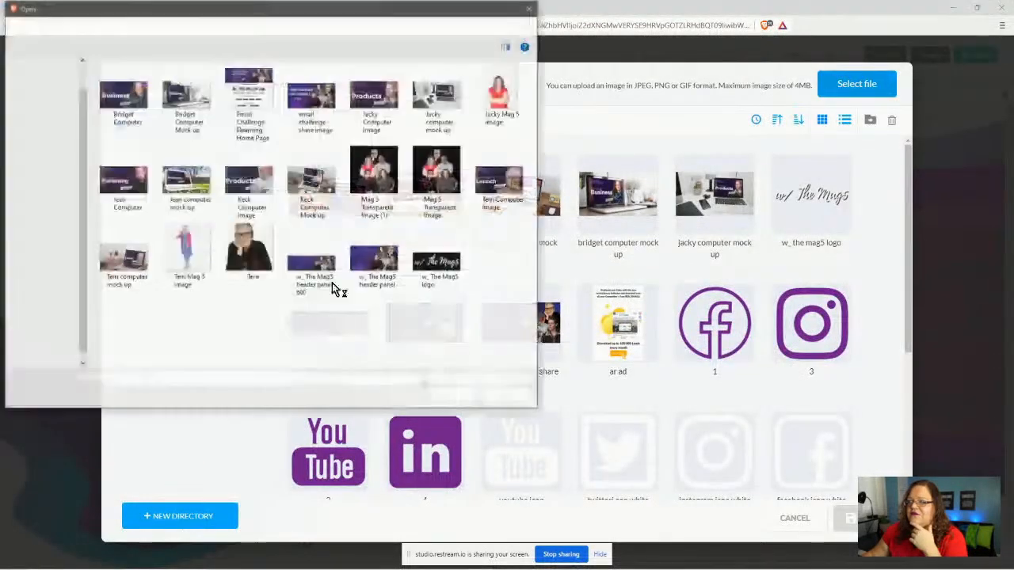
left_click(38, 111)
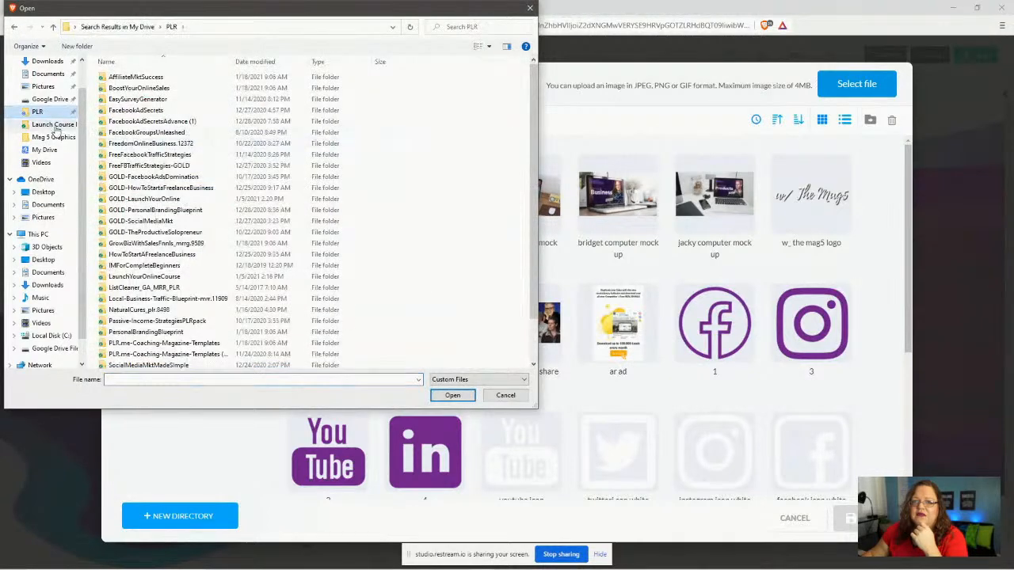
left_click(54, 125)
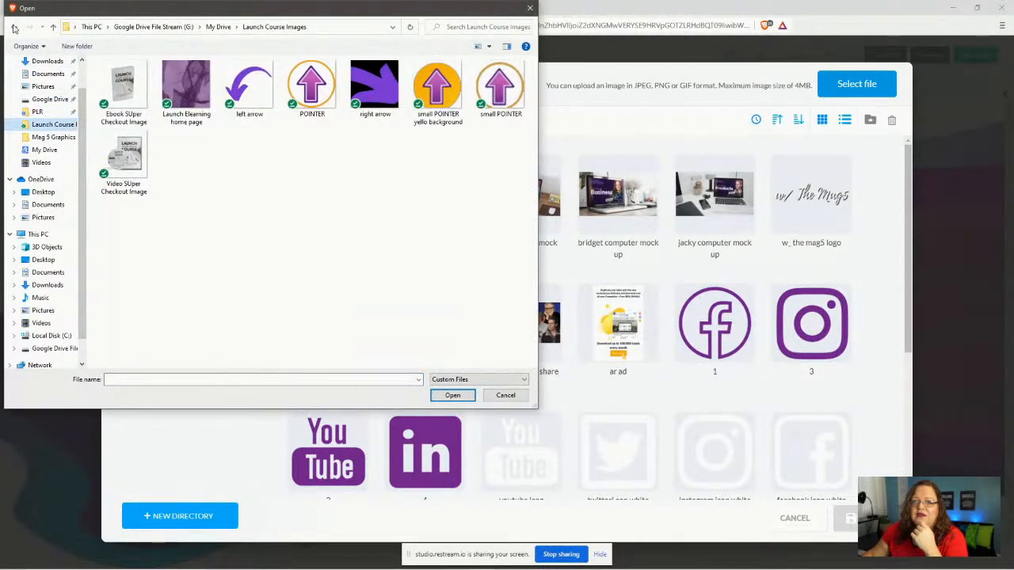
left_click(14, 28)
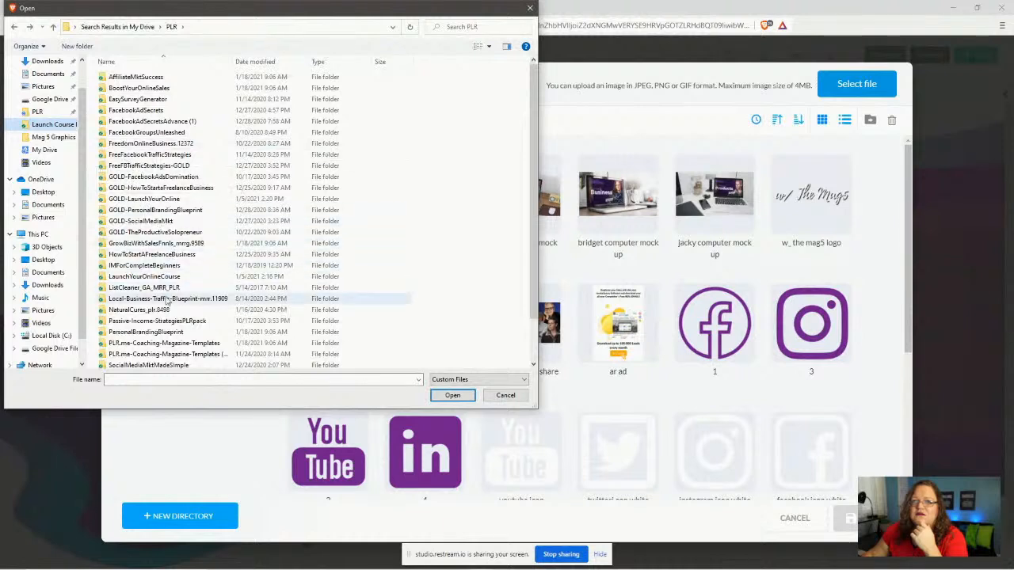
scroll(169, 313, "down", 2)
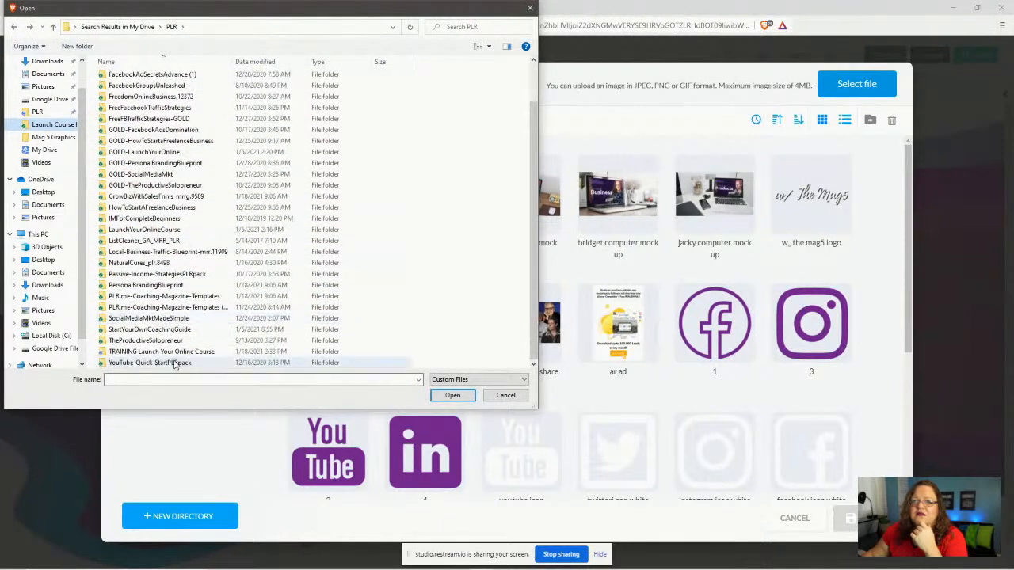
double_click(178, 351)
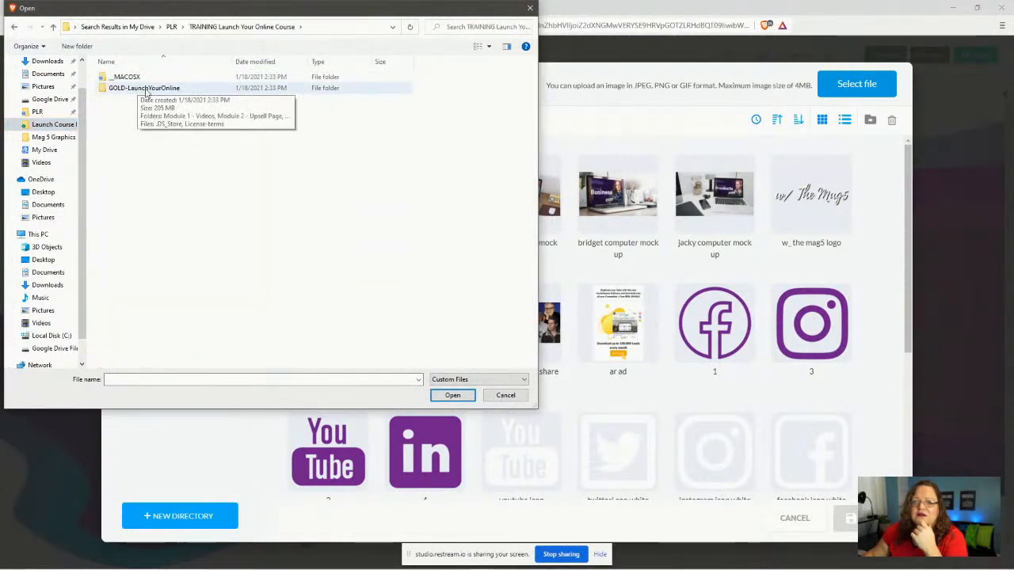
left_click(148, 89)
double_click(147, 89)
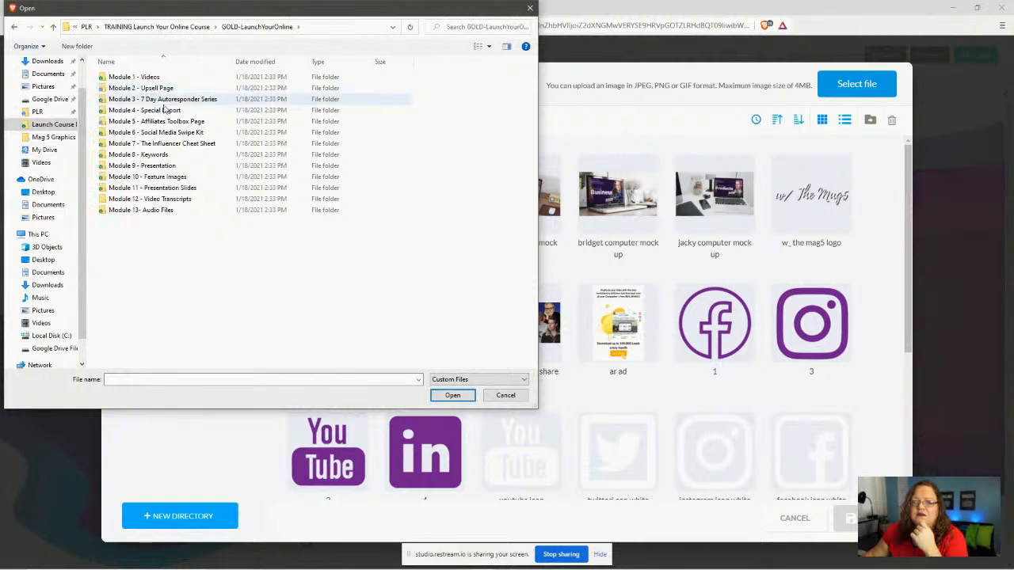
key("BackSpace")
left_click(13, 28)
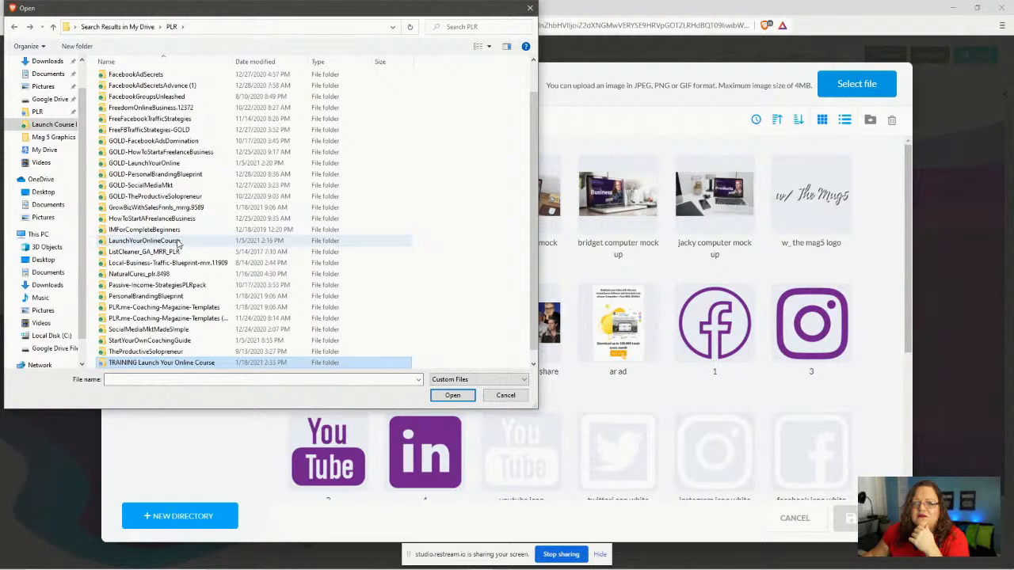
- Upload lead-magnet-medium from LaunchYourOnlineCourse > 6 - Optin Page > Opt-in Page > images
double_click(144, 240)
double_click(148, 88)
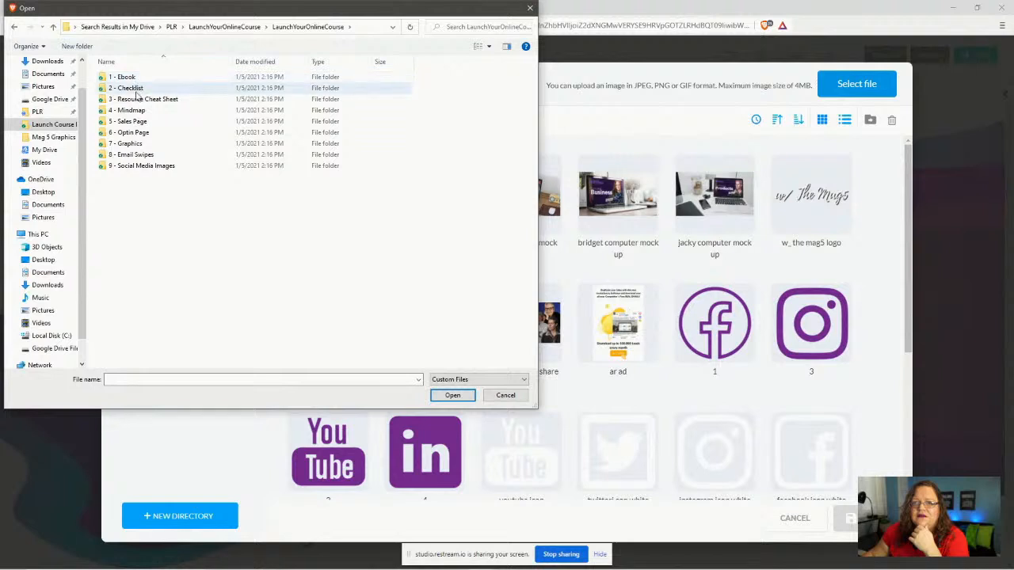
double_click(136, 133)
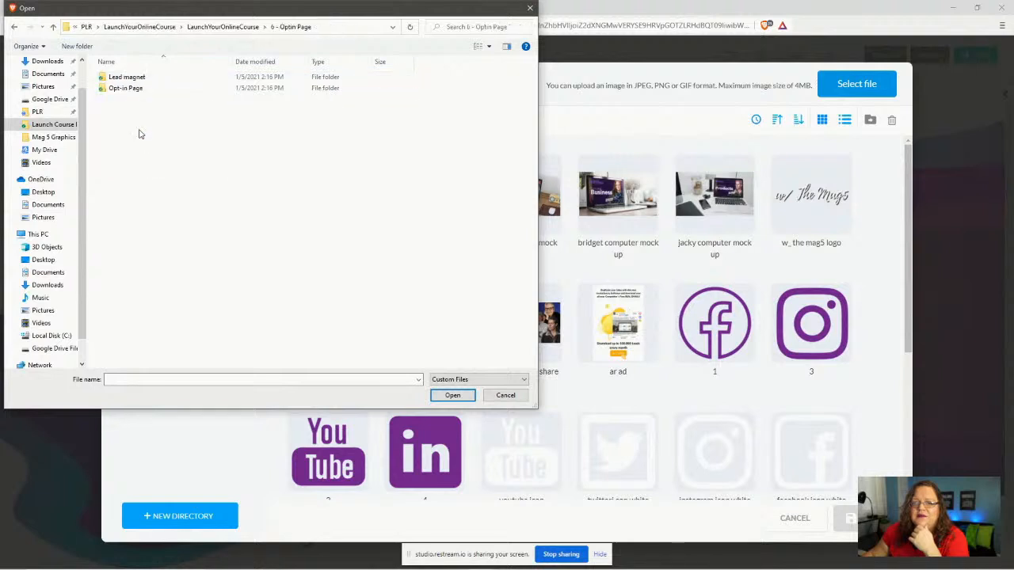
double_click(127, 90)
left_click(131, 92)
double_click(131, 92)
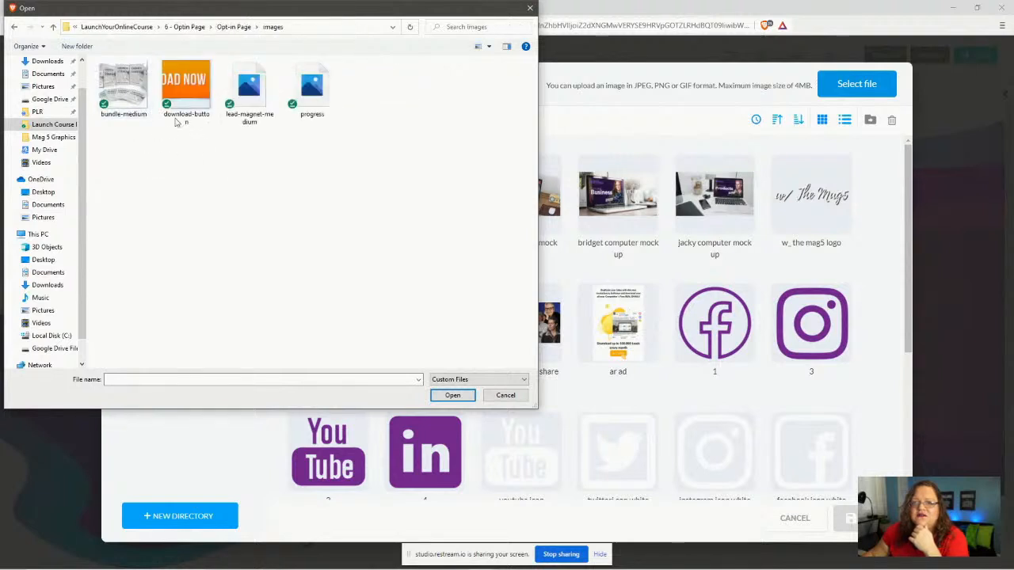
left_click(250, 87)
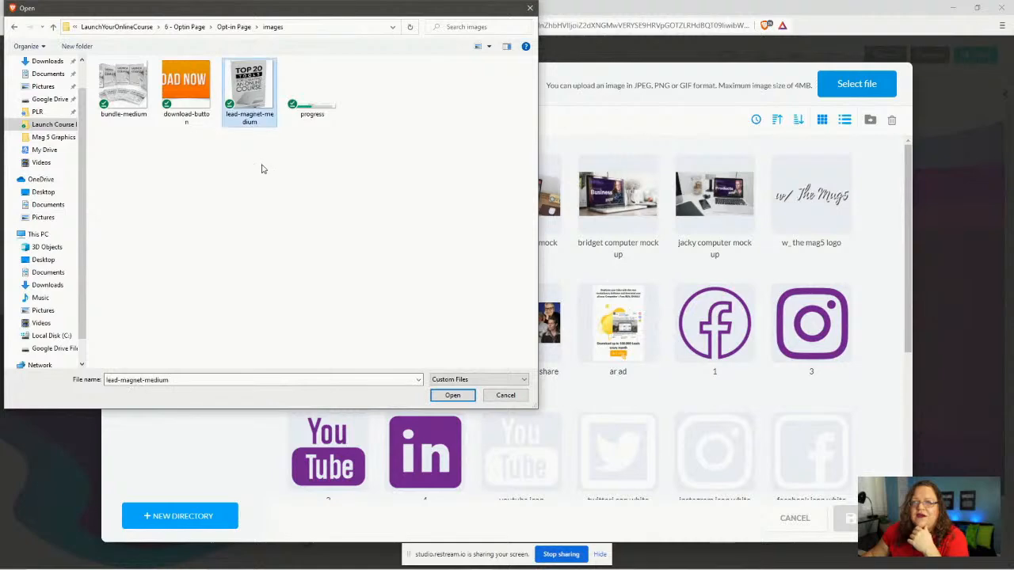
left_click(451, 396)
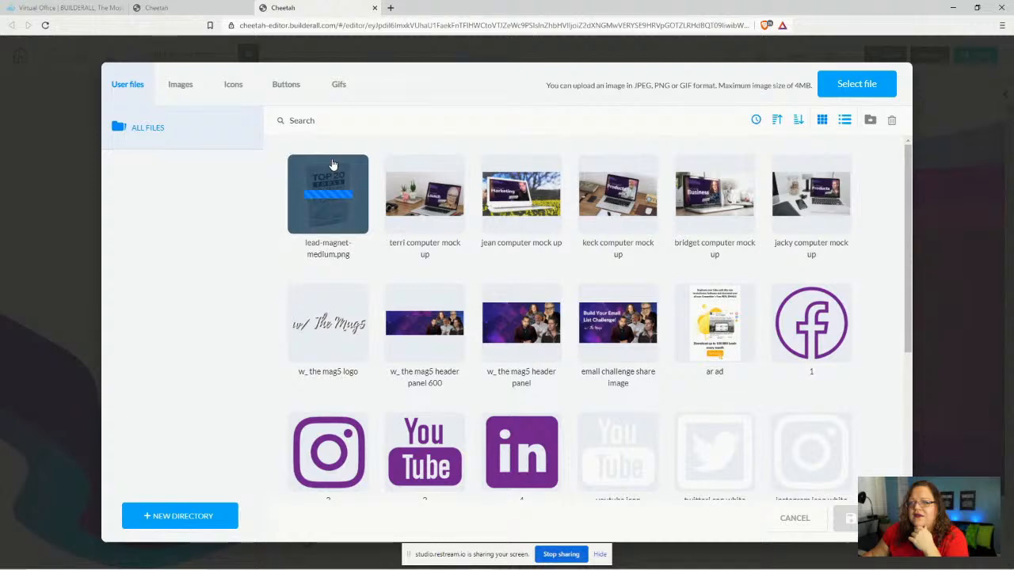
- Use the uploaded lead-magnet-medium cover as the page image and drag it left beside the opt-in box
left_click(333, 166)
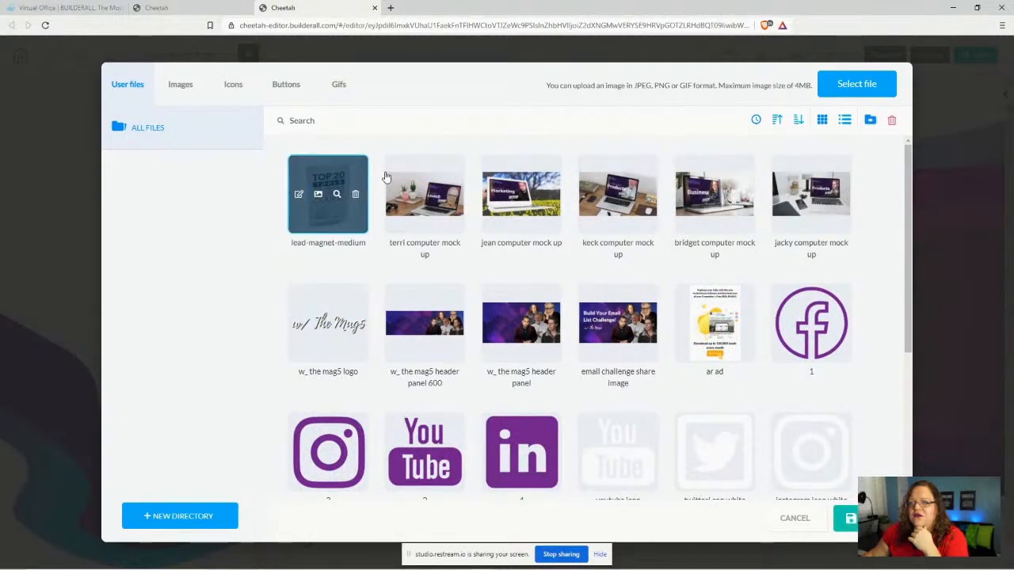
left_click(848, 518)
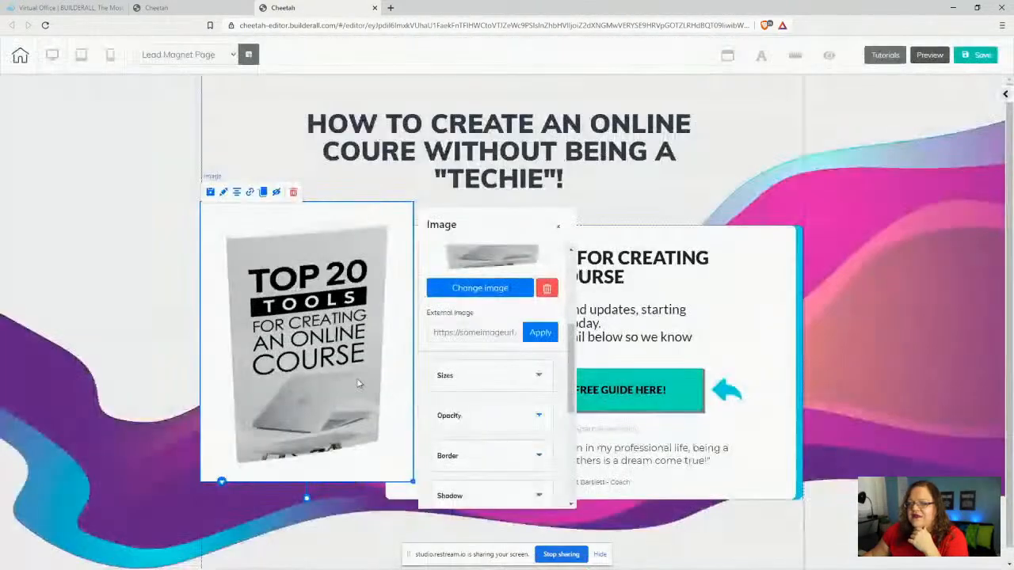
mouse_move(334, 381)
left_mouse_down()
mouse_move(273, 396)
mouse_move(367, 334)
mouse_move(312, 386)
mouse_move(330, 391)
left_mouse_up()
left_click(557, 227)
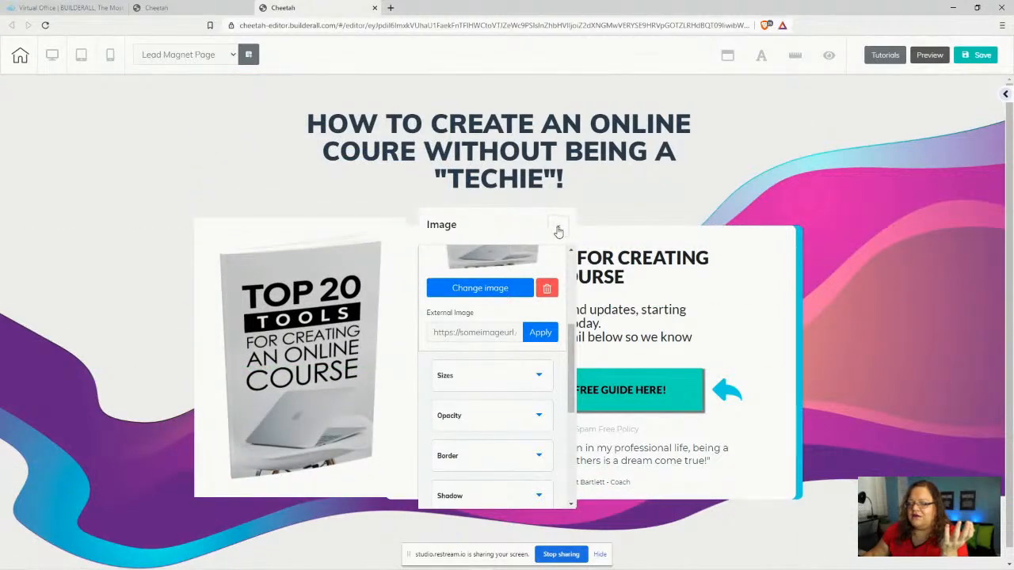
left_click_drag(303, 408, 281, 349)
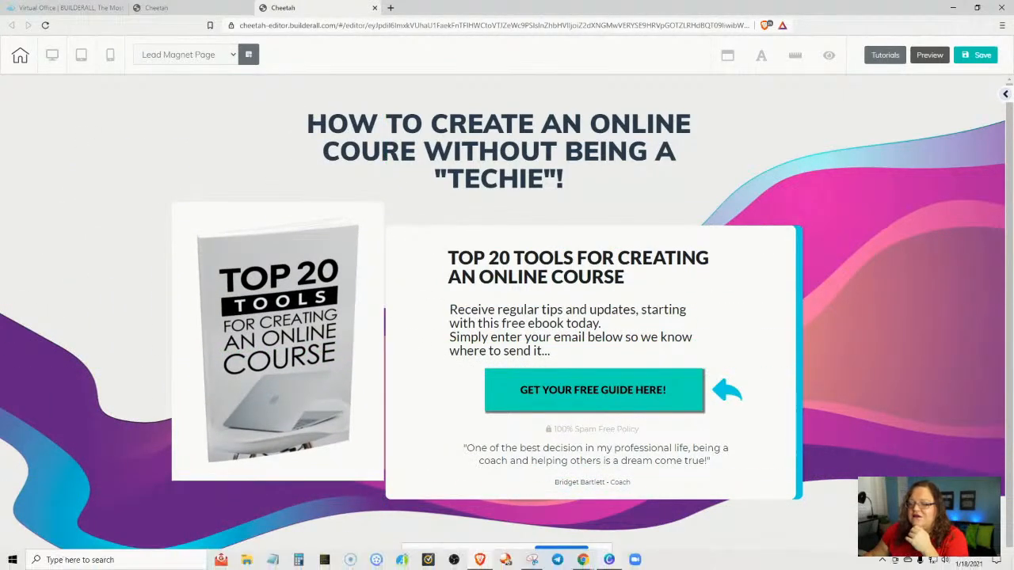
- Create a new Canva design with custom dimensions of 1000 × 1000 px
left_click(609, 560)
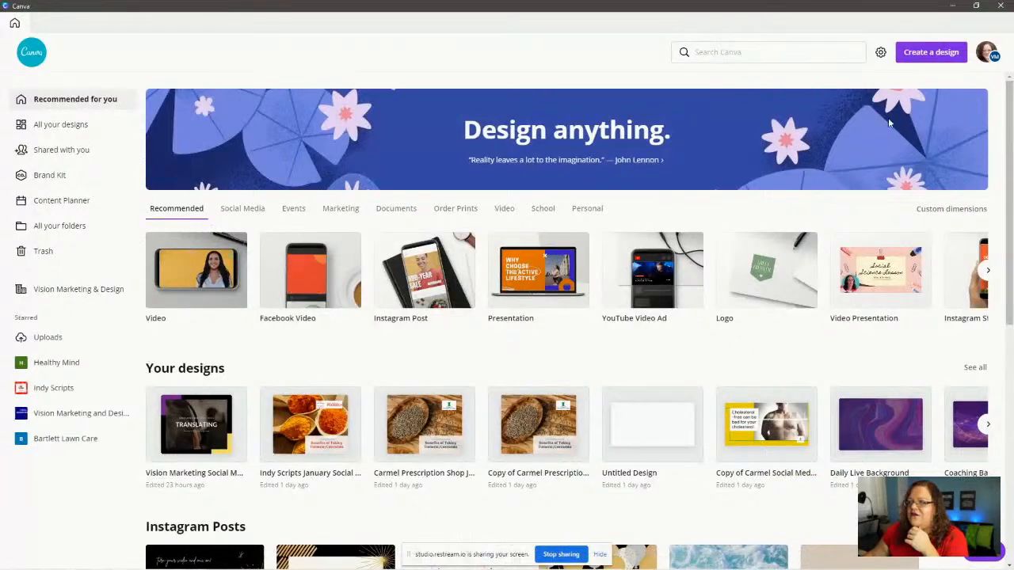
left_click(941, 52)
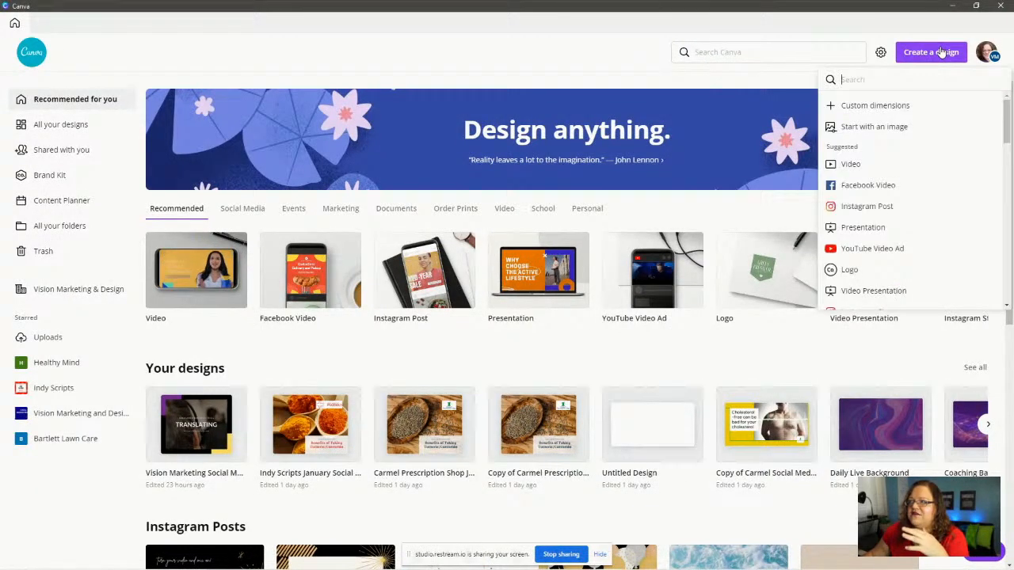
left_click(867, 107)
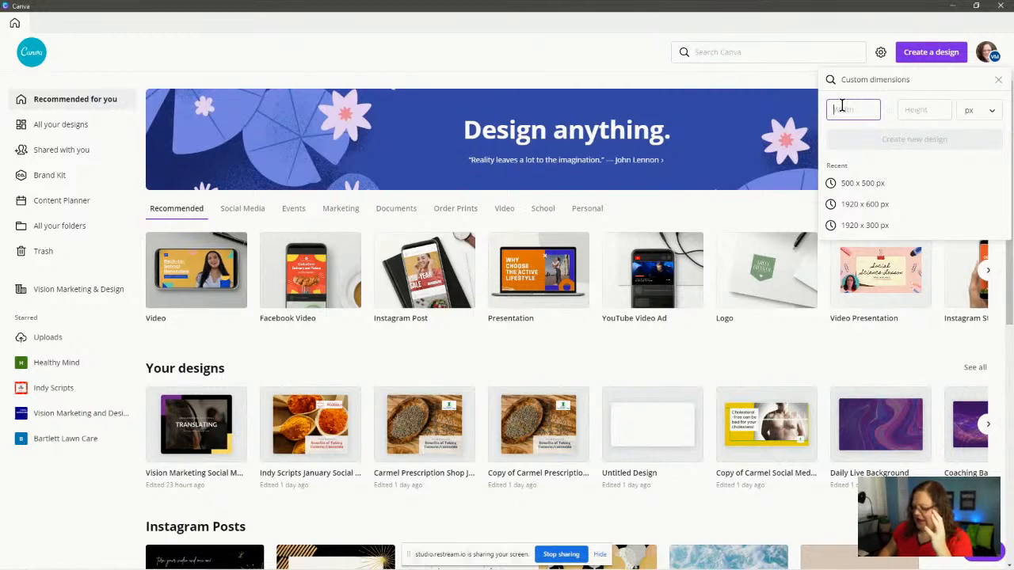
type("1000")
left_click(906, 108)
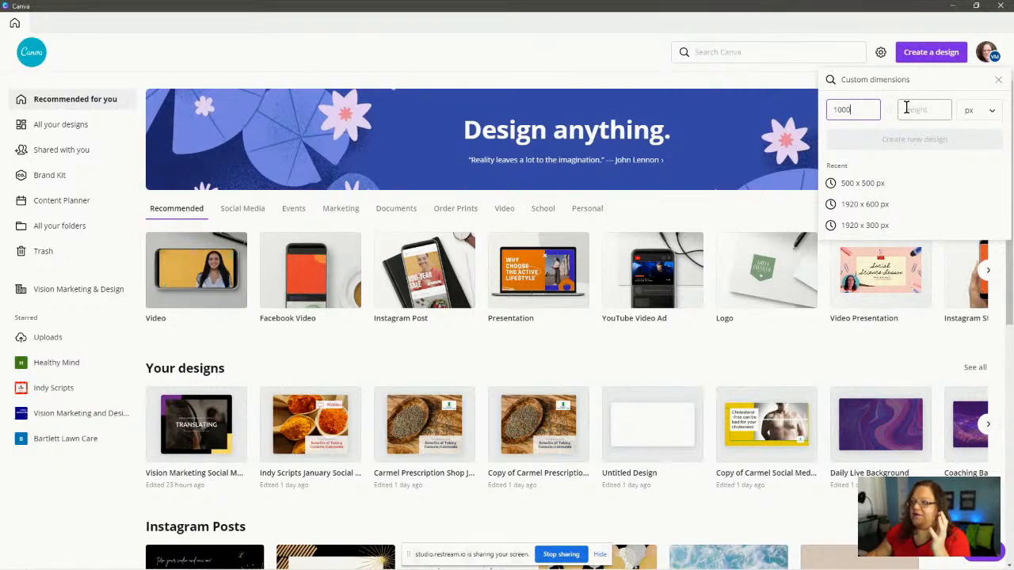
type("1000")
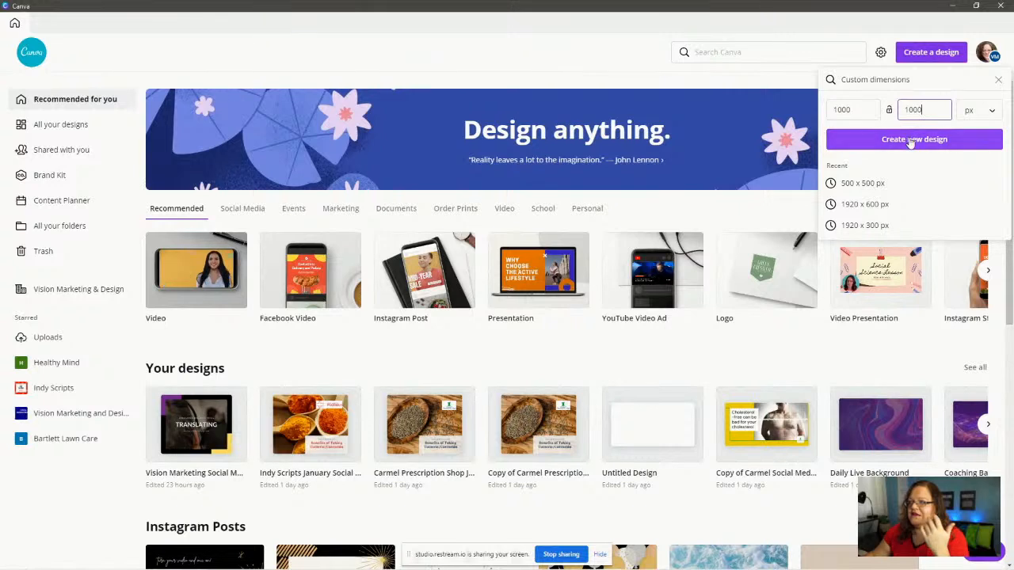
left_click(911, 141)
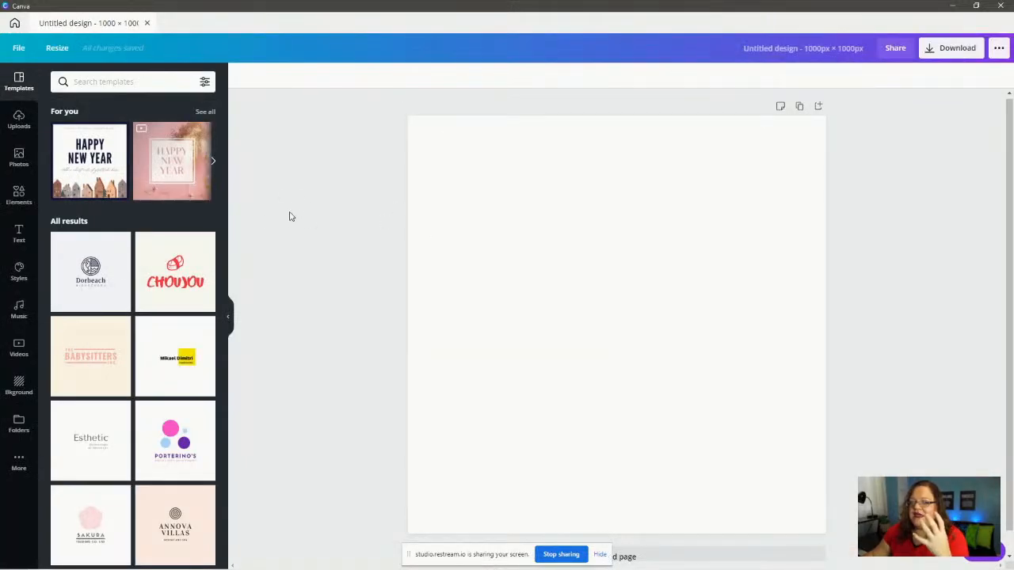
- Browse to the 6 - Optin Page Lead magnet folder for an upload, then cancel it
left_click(18, 118)
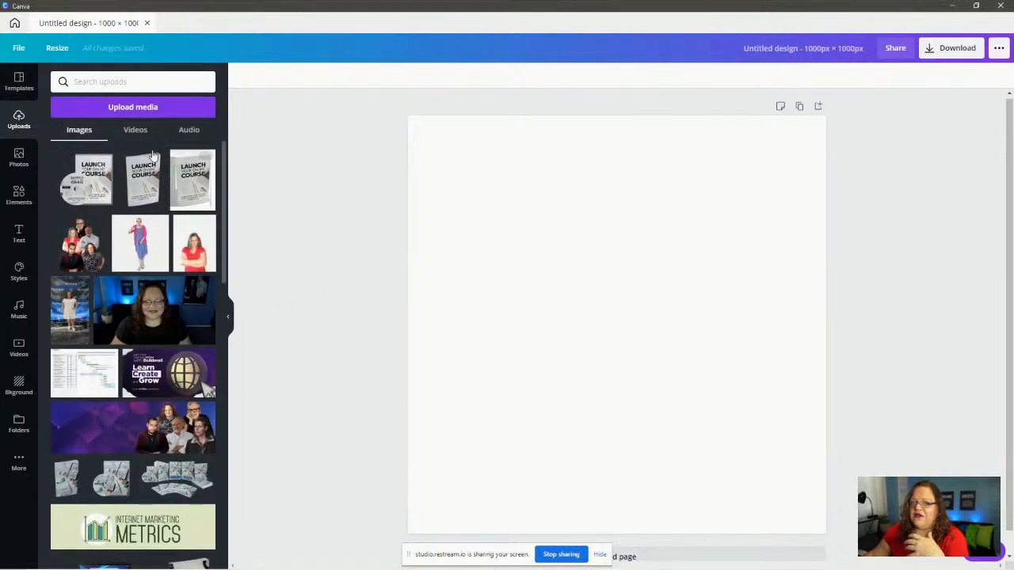
left_click(129, 108)
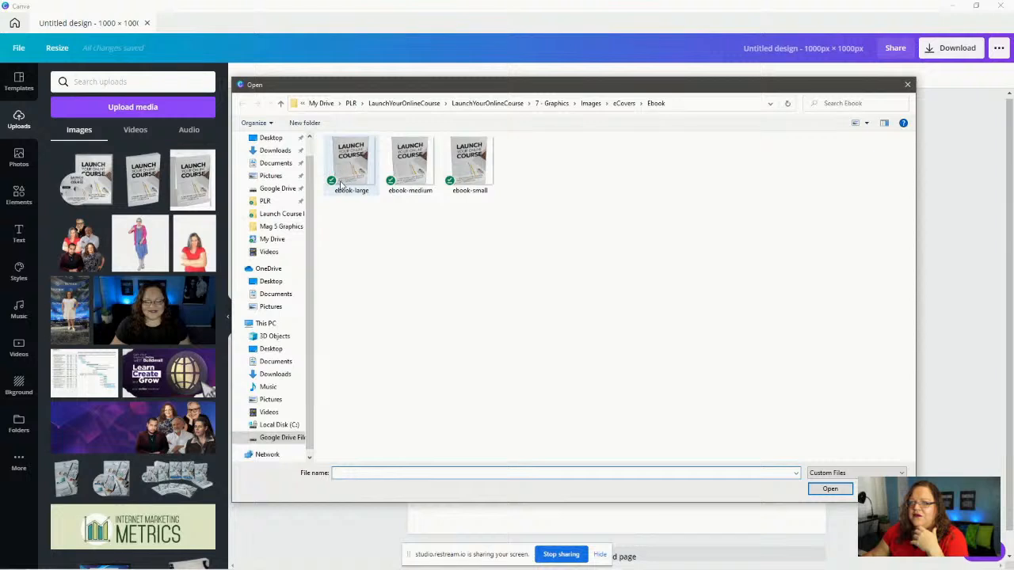
left_click(266, 202)
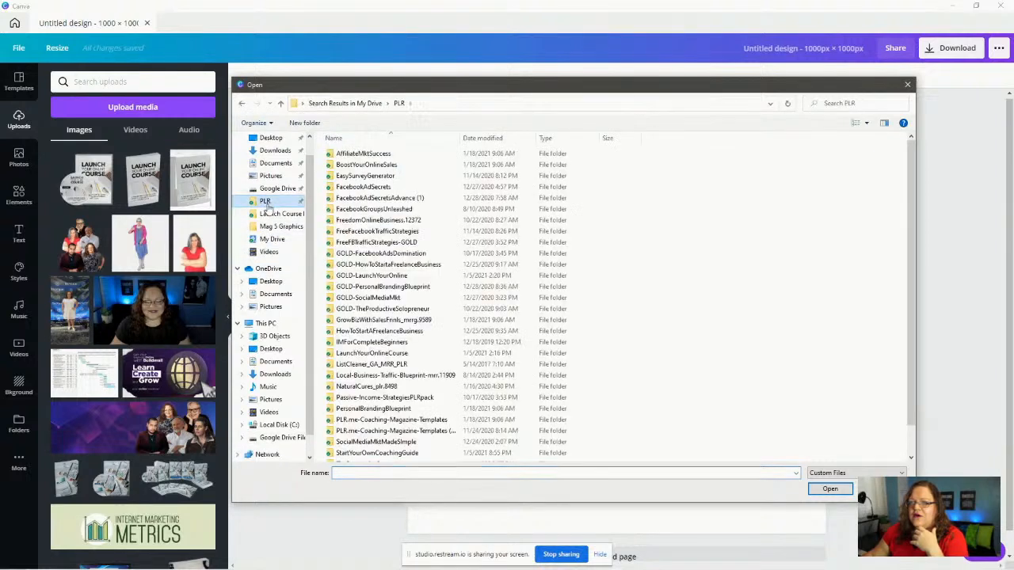
double_click(377, 354)
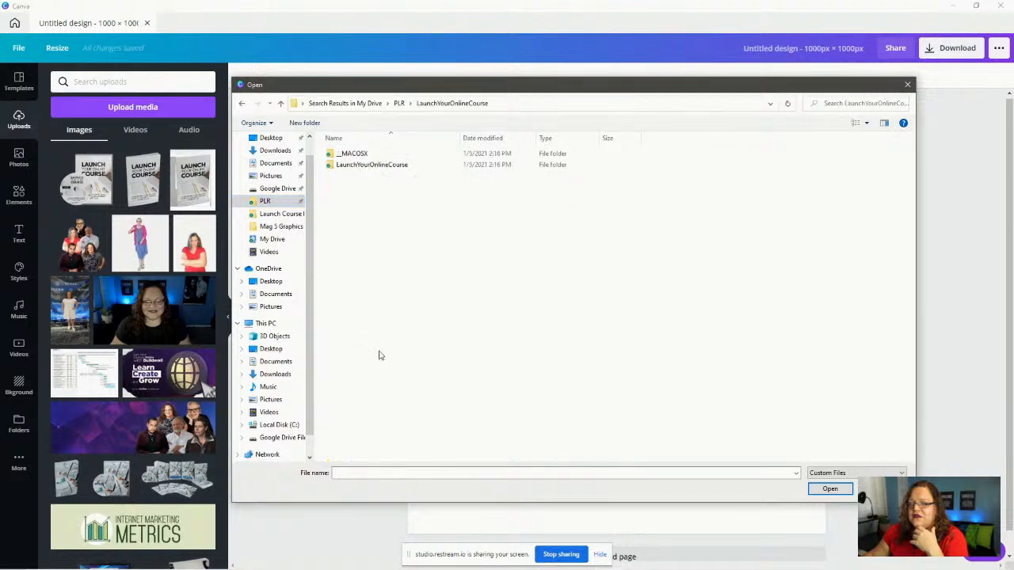
double_click(378, 165)
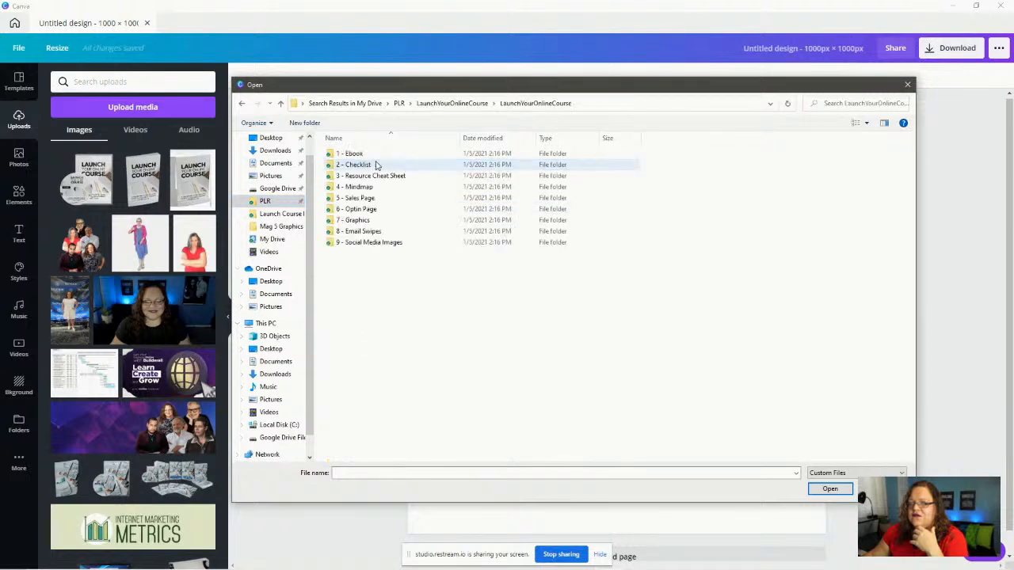
double_click(368, 210)
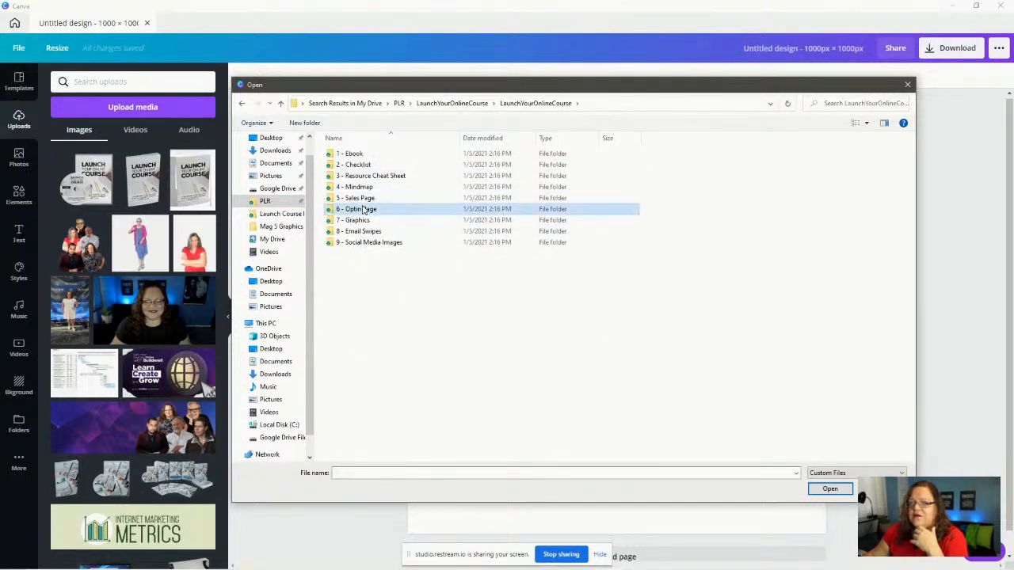
double_click(356, 154)
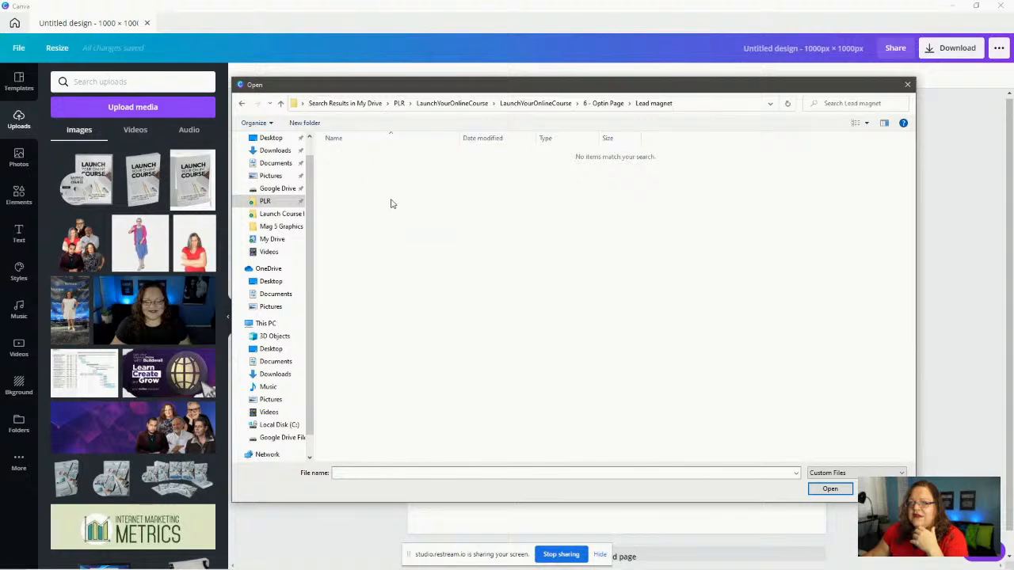
left_click(881, 489)
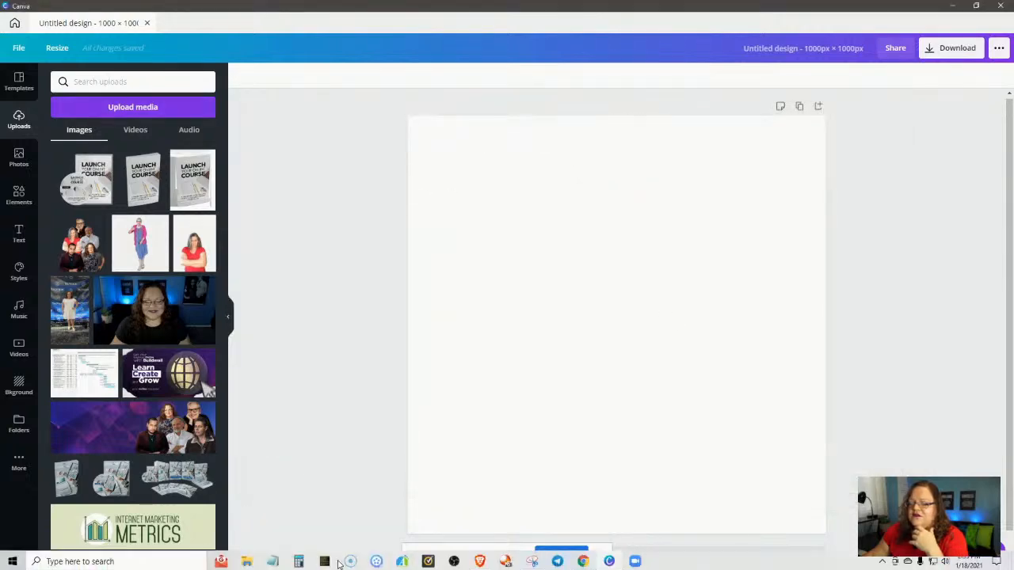
- Drag lead-magnet-medium from a shrunken File Explorer window into Canva's Uploads panel
left_click(250, 563)
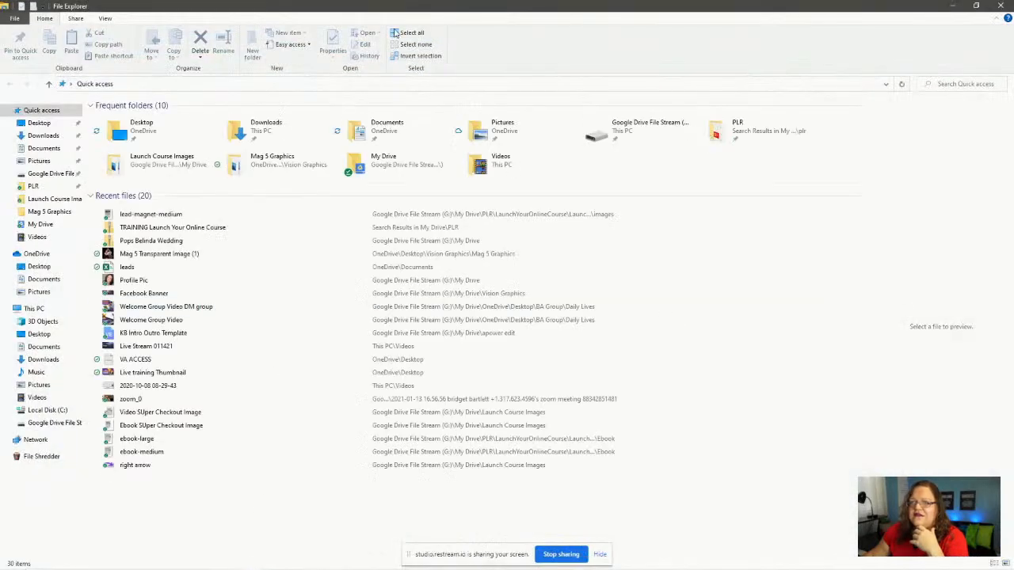
left_click(971, 5)
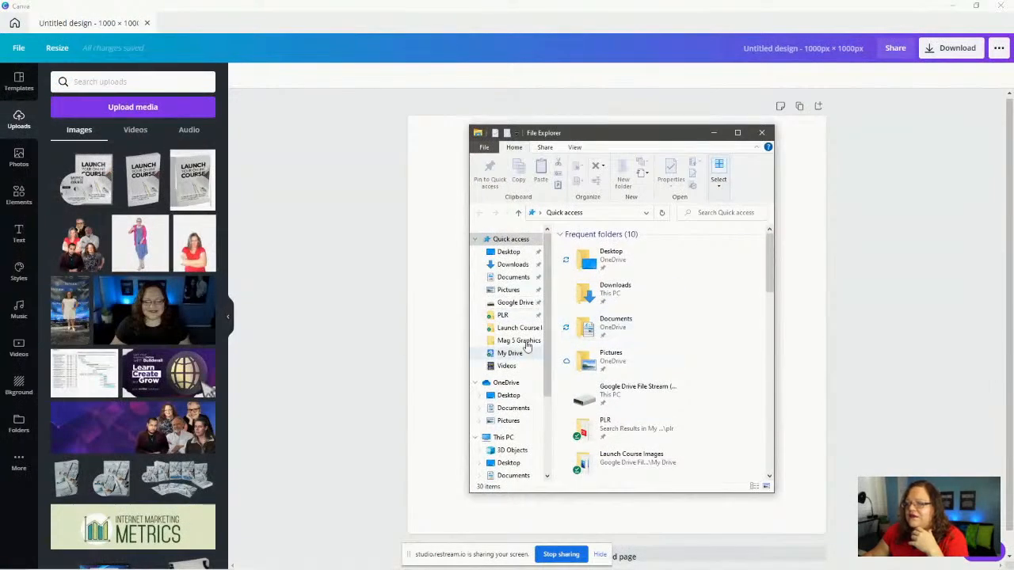
scroll(674, 380, "down", 5)
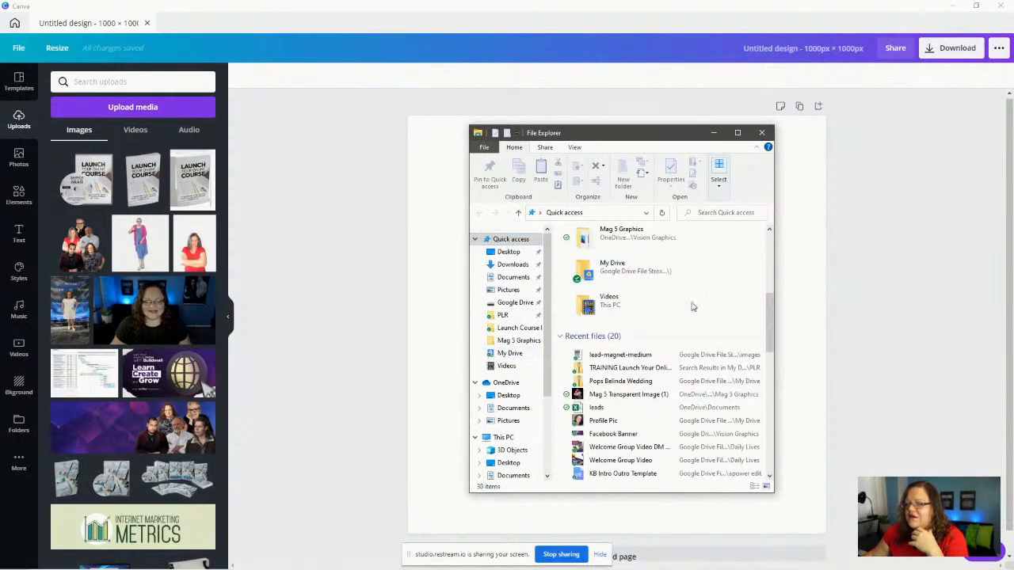
left_click_drag(639, 358, 130, 134)
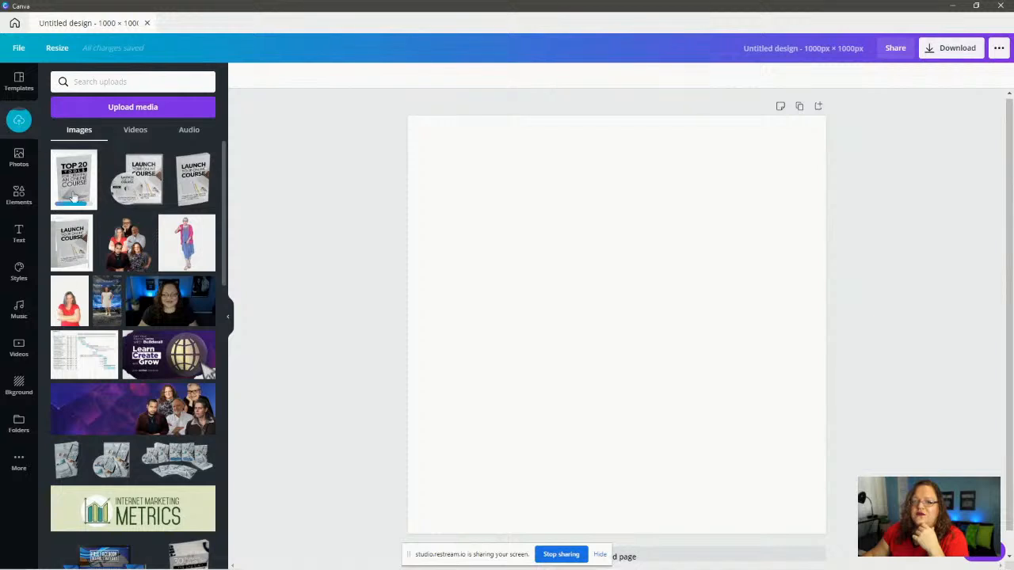
- Add the Top 20 Tools image to the page, enlarge it to full page height and centre it
left_click(72, 180)
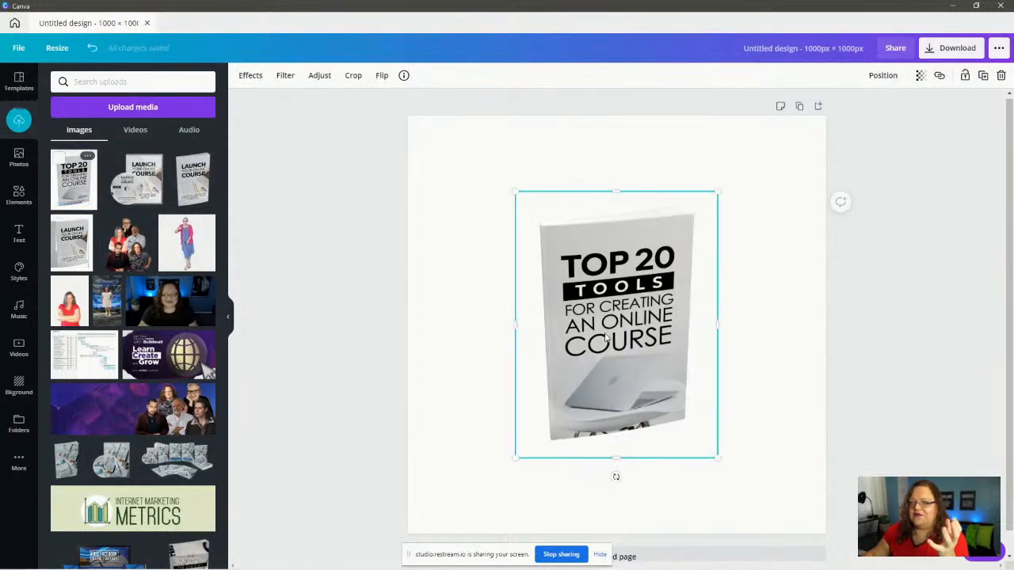
left_click_drag(624, 325, 547, 270)
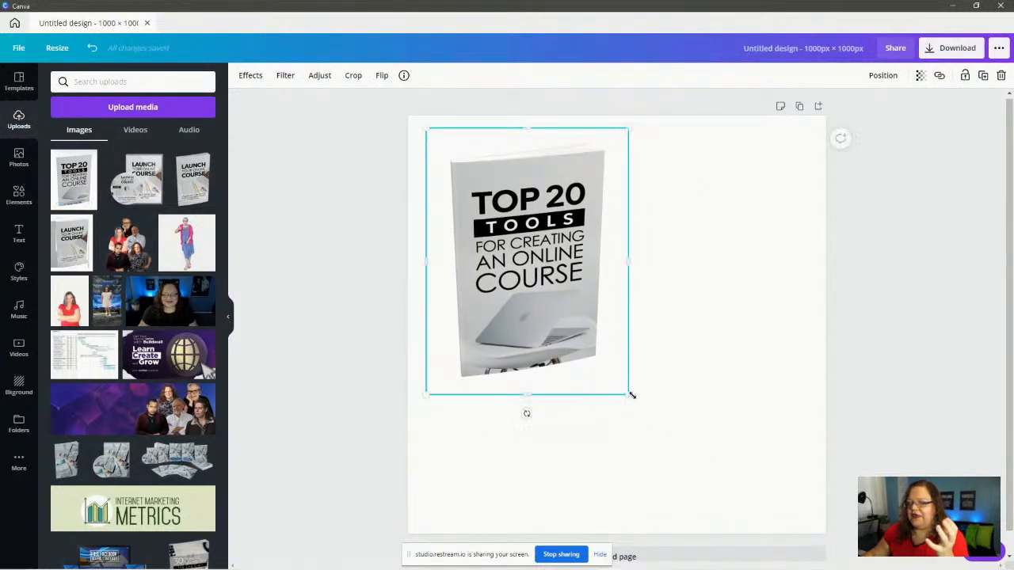
left_click_drag(632, 394, 784, 468)
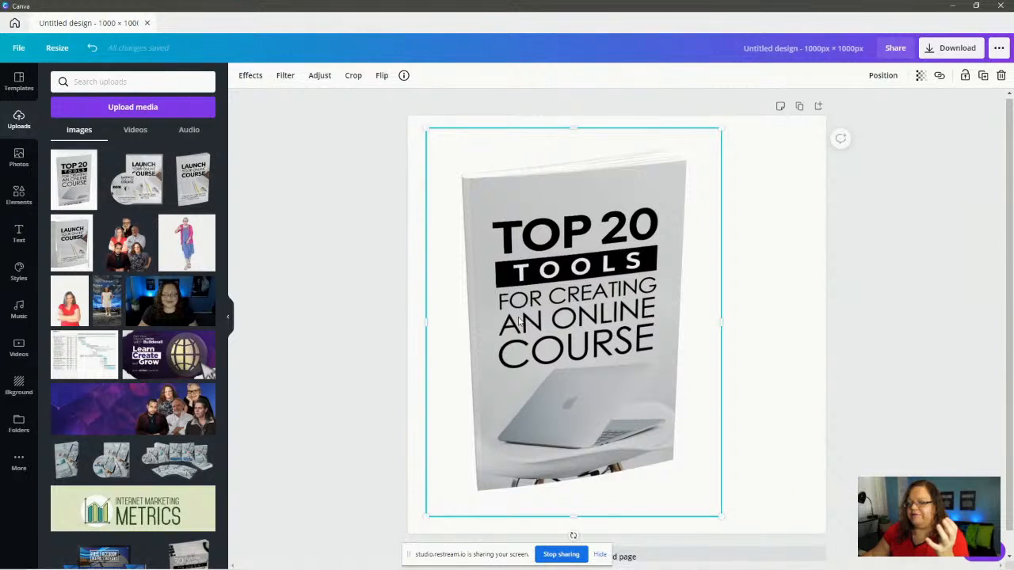
left_click_drag(549, 309, 578, 304)
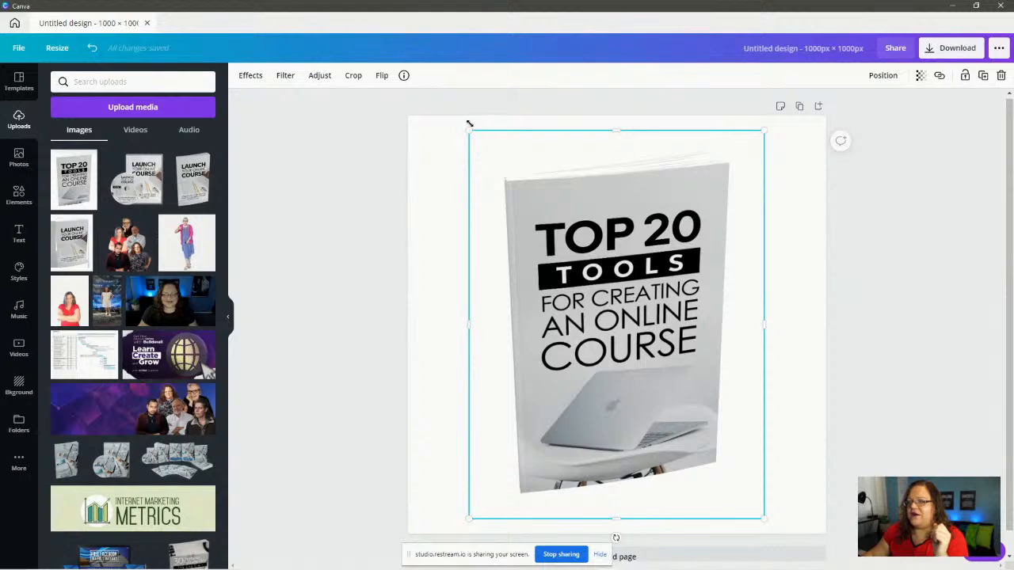
left_click_drag(469, 132, 458, 116)
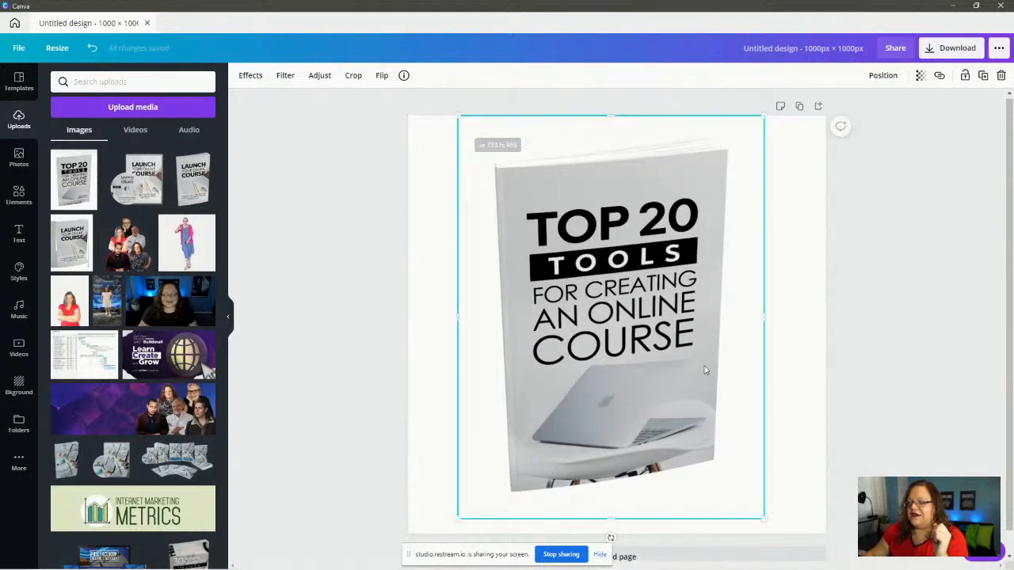
left_click_drag(763, 519, 775, 532)
left_click_drag(587, 294, 586, 289)
left_click_drag(583, 291, 587, 298)
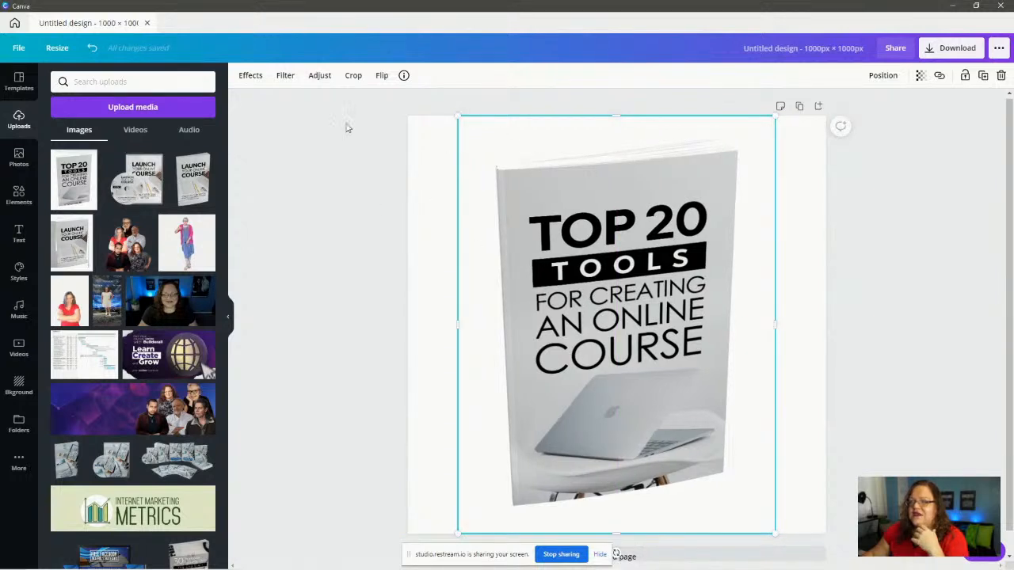
- Remove the ebook image's background with Background Remover and title the design 'Lead Magnet Image'
left_click(247, 76)
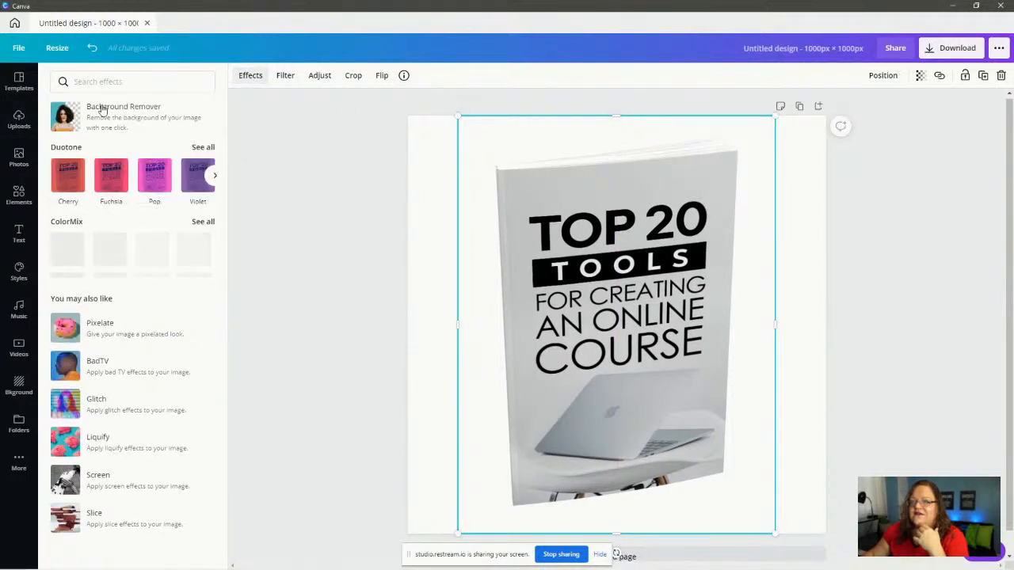
left_click(125, 117)
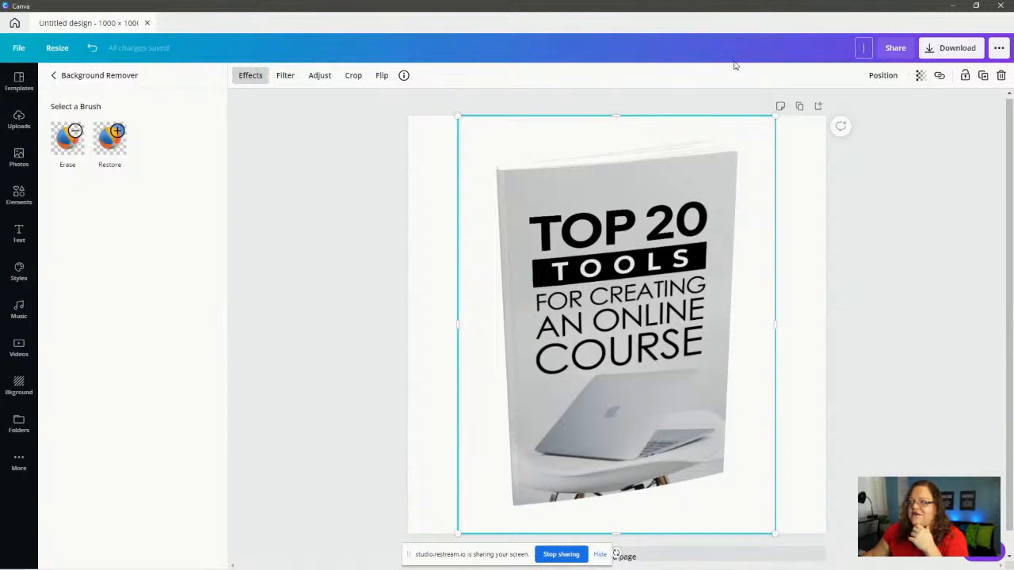
type("lEA")
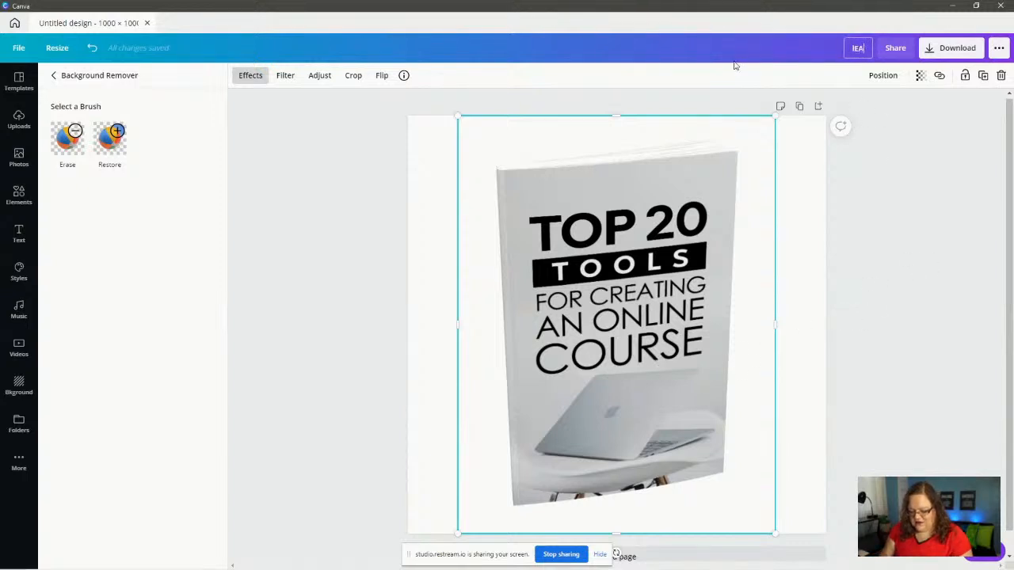
type("D mAGNET")
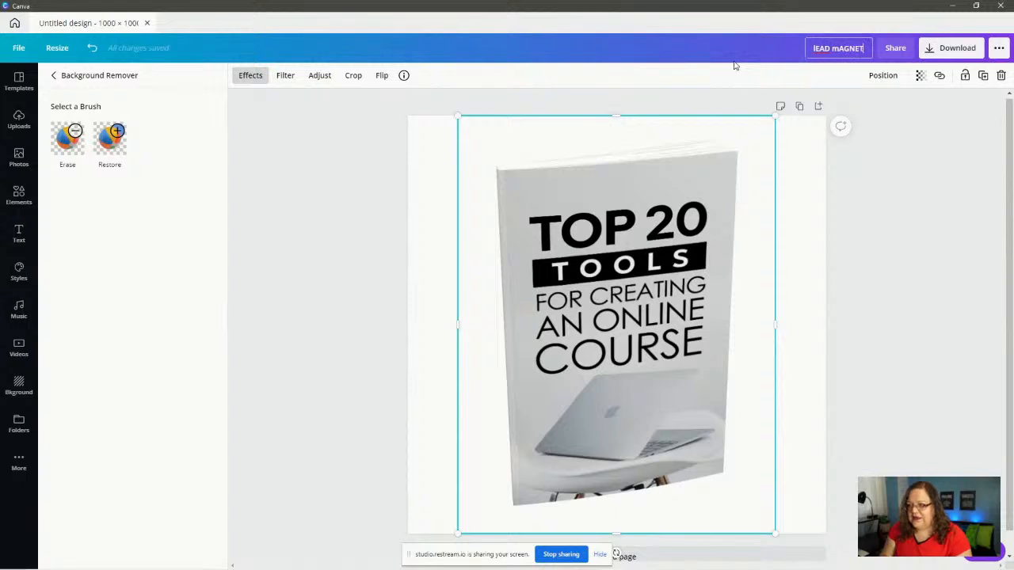
key("ctrl+a")
key("BackSpace")
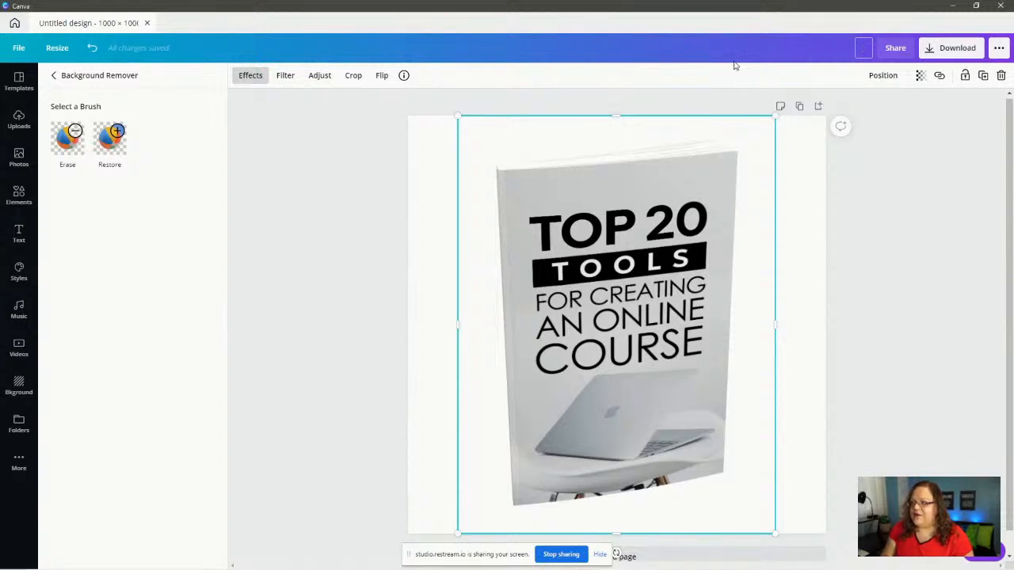
type("lead Magne")
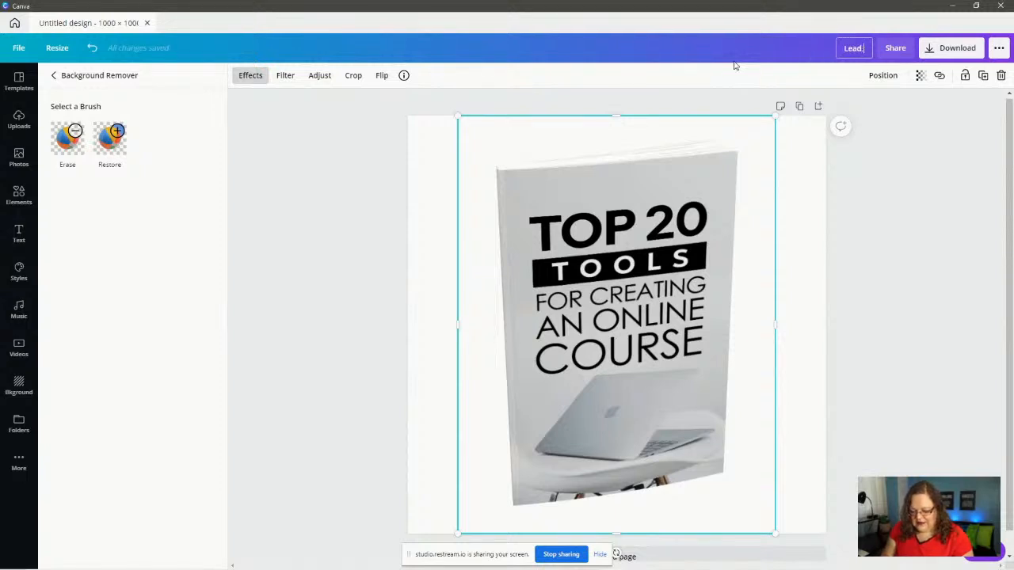
type("t")
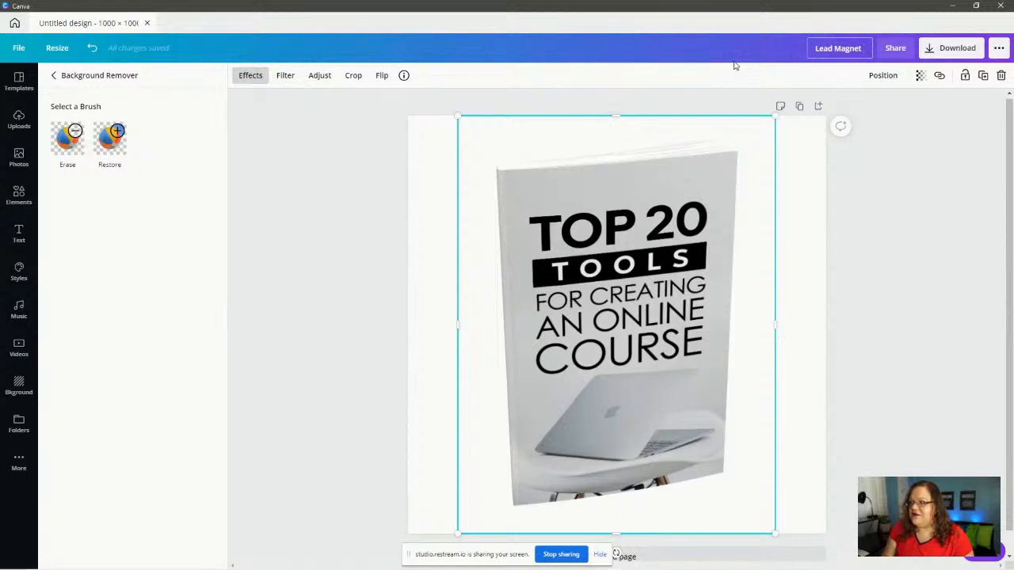
type(" Image")
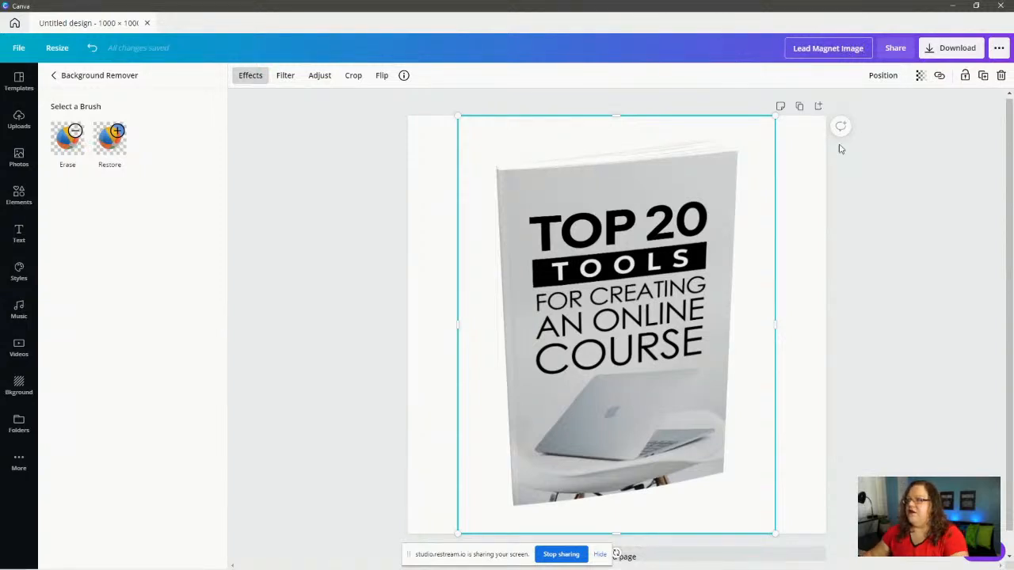
key("Return")
left_click(943, 48)
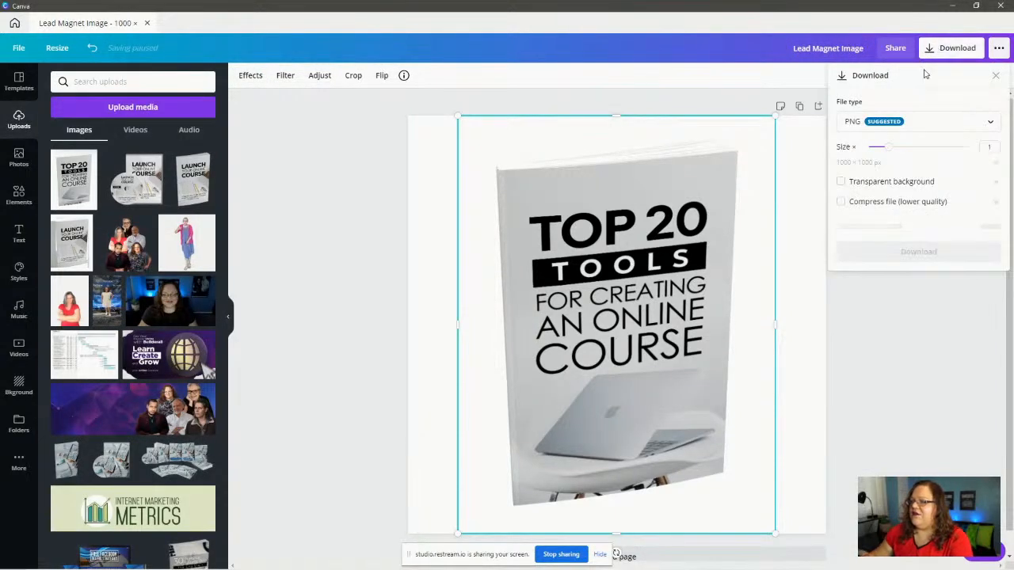
- Download the design as a transparent-background PNG saved into the Launch Course Images folder
left_click(840, 185)
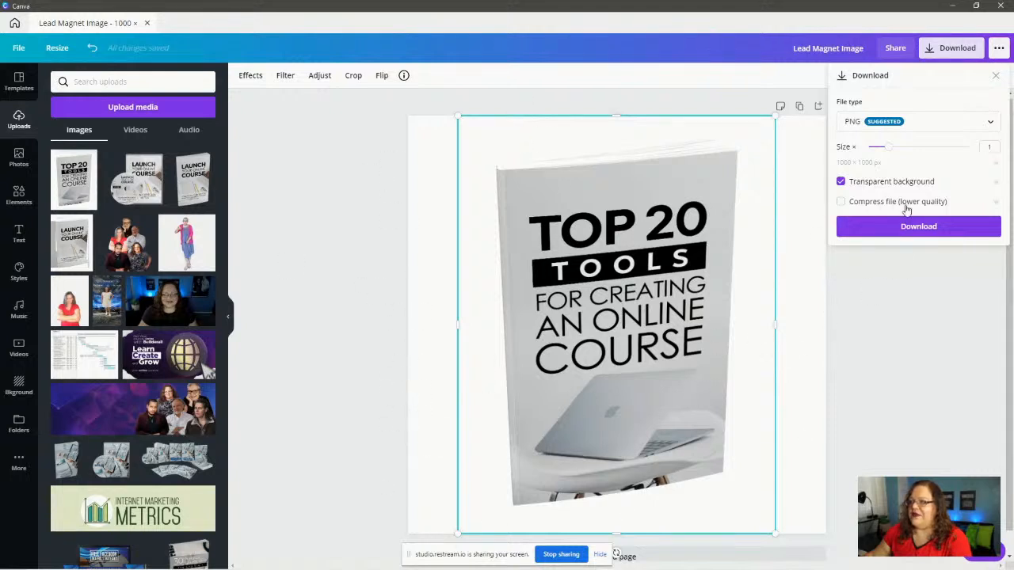
left_click(919, 227)
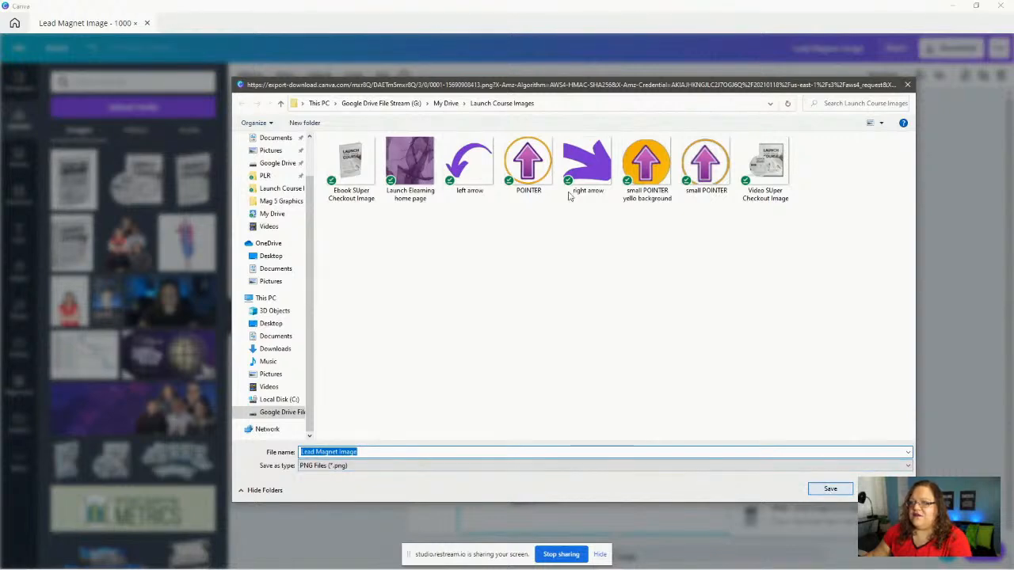
left_click(830, 489)
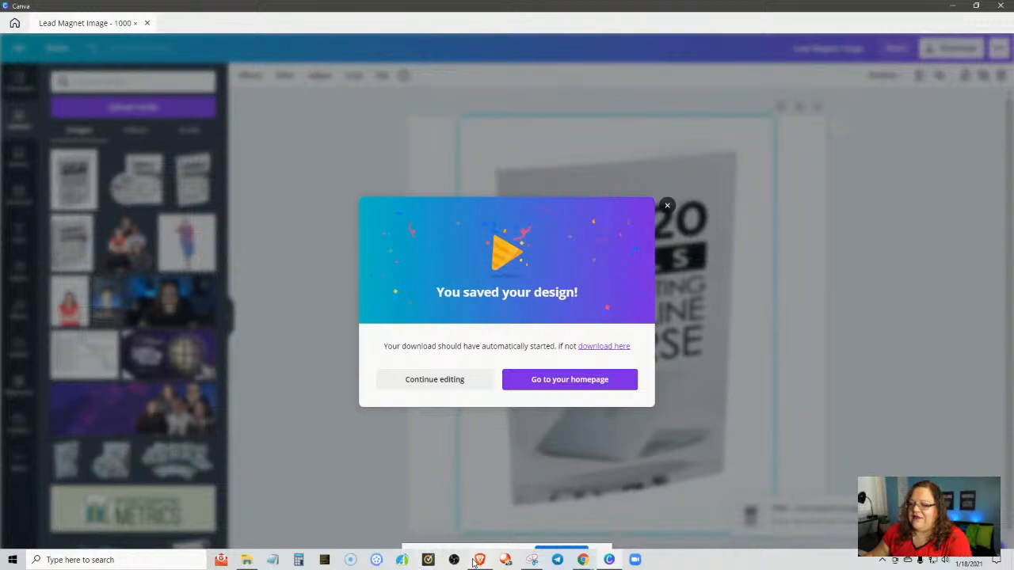
left_click(473, 562)
left_click(257, 293)
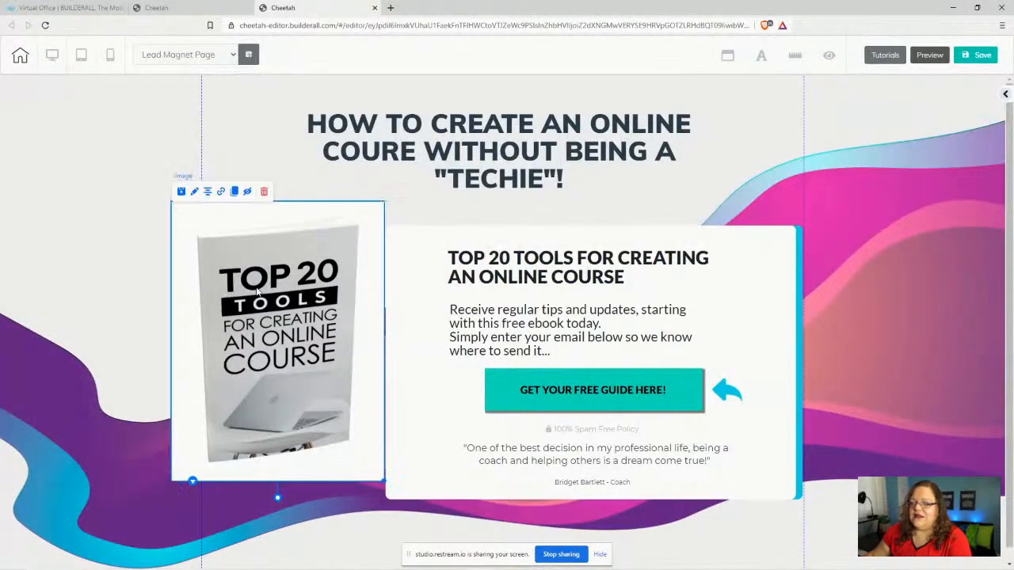
- Replace the page's ebook image with the uploaded Lead Magnet Image and nudge it right and down
left_click(195, 193)
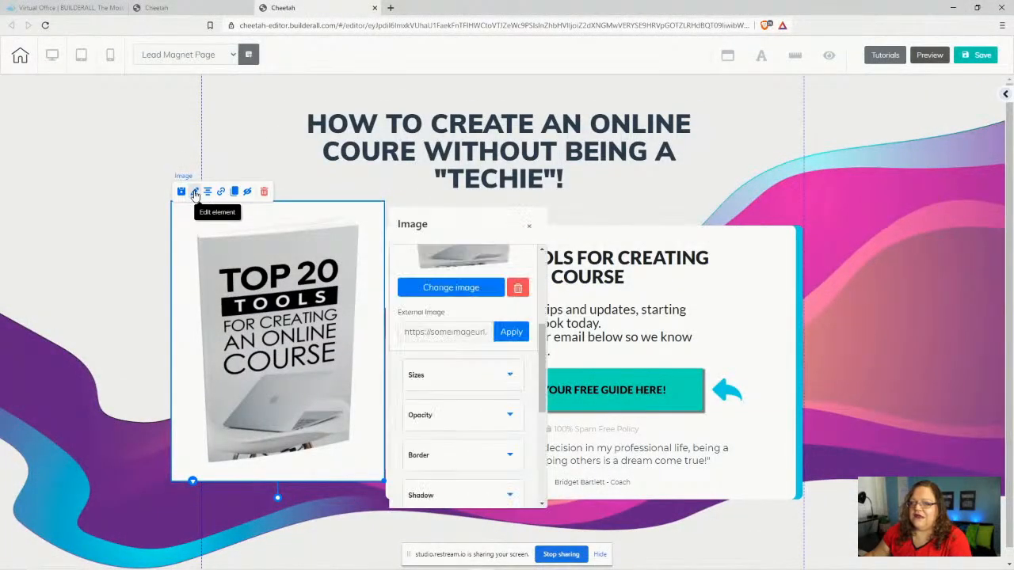
left_click(447, 292)
left_click(853, 84)
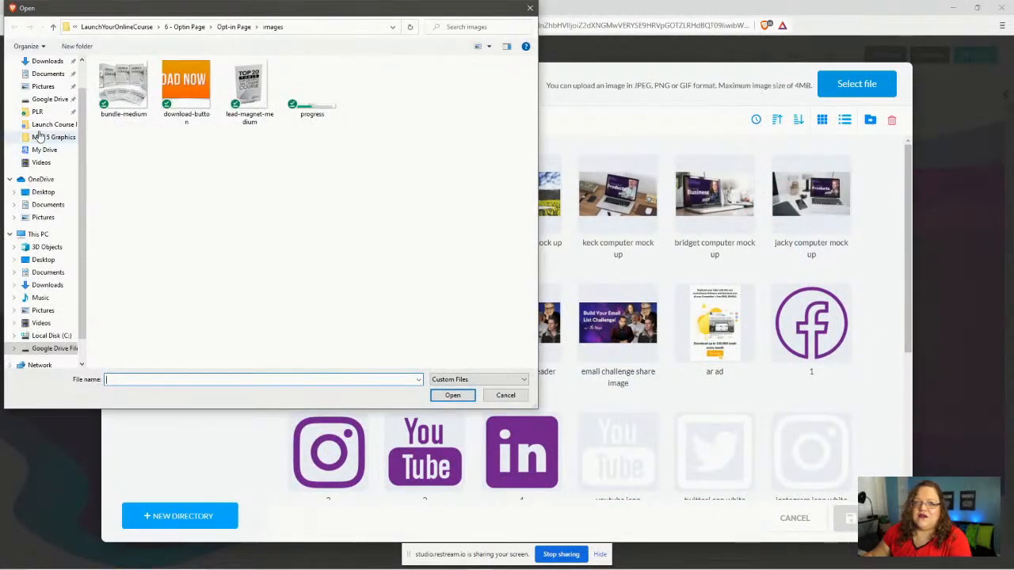
left_click(60, 124)
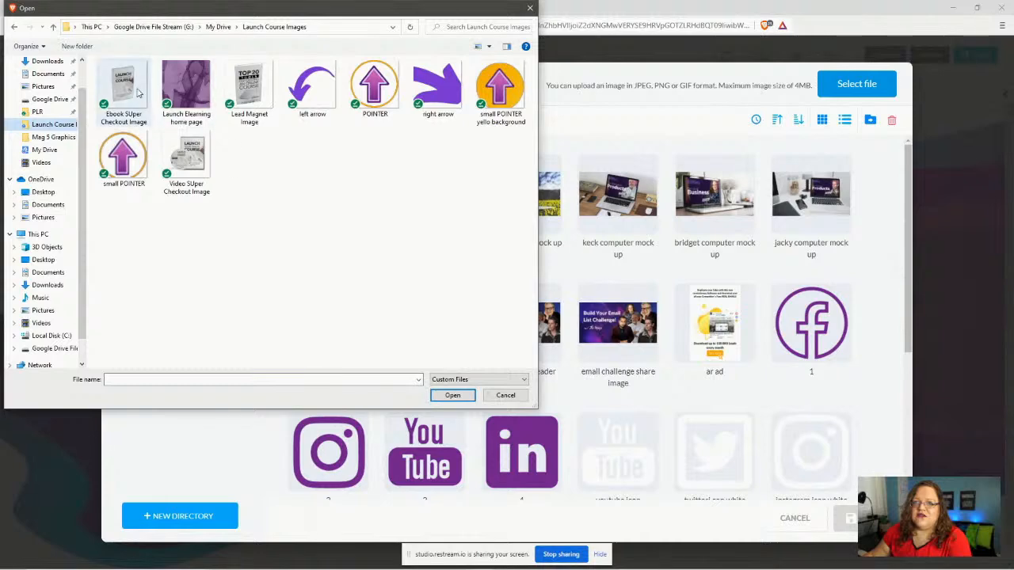
left_click(249, 89)
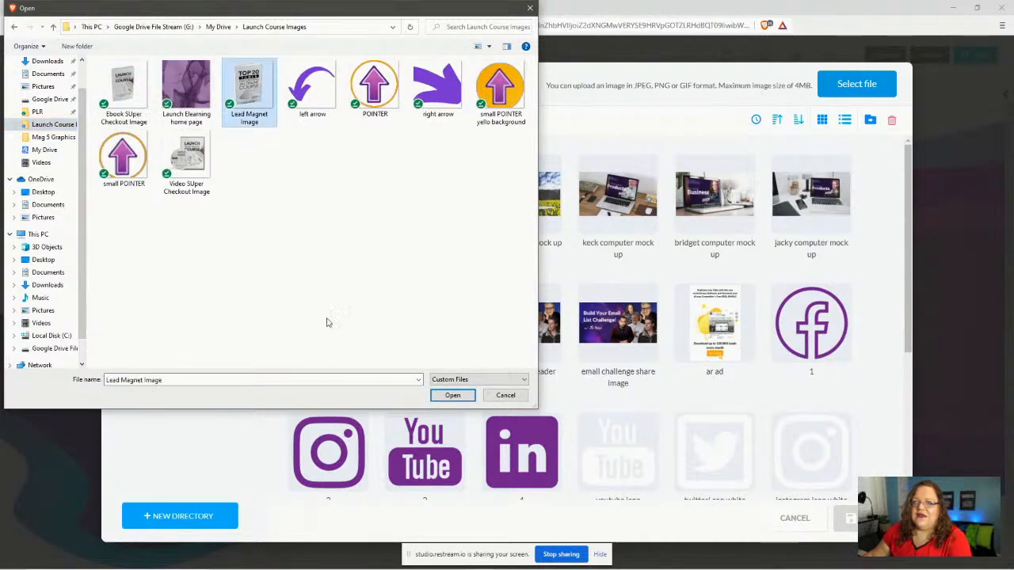
left_click(453, 396)
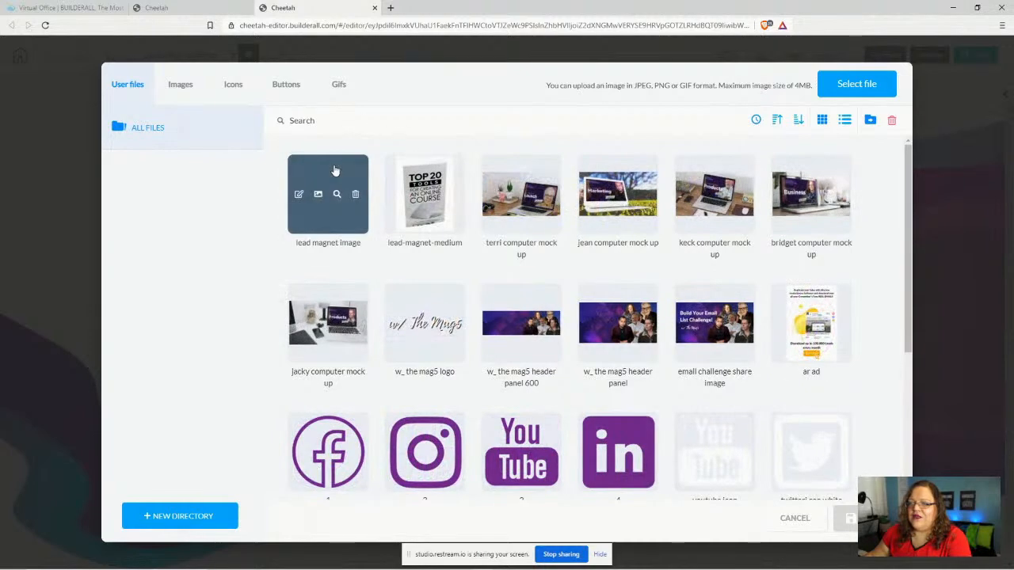
left_click(331, 173)
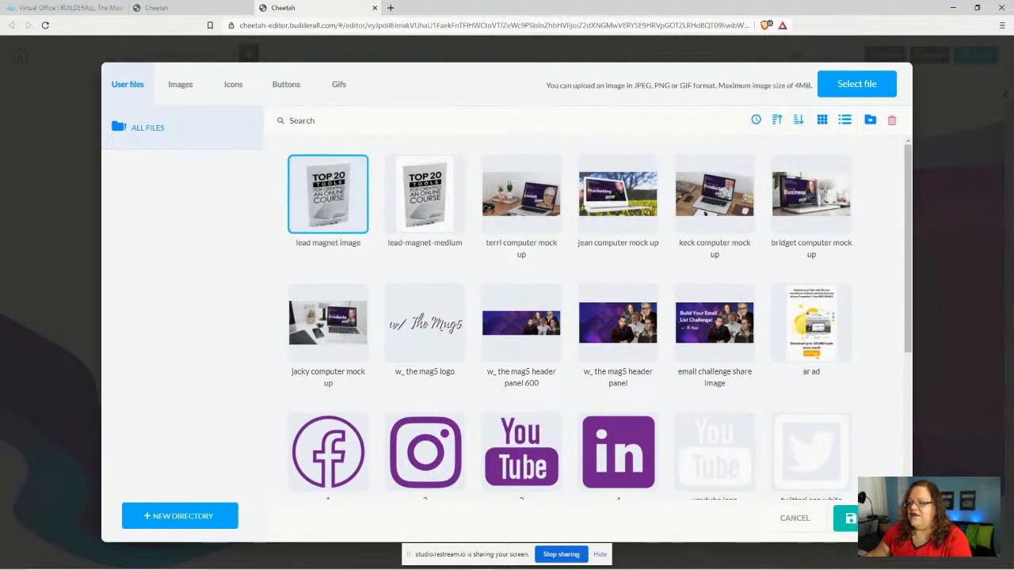
left_click(850, 519)
left_click_drag(286, 352, 309, 388)
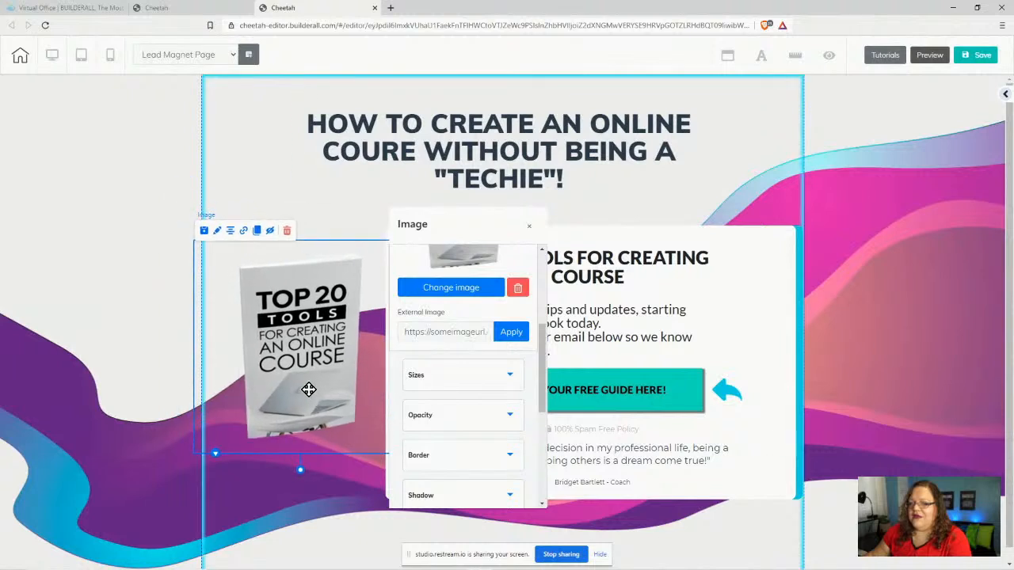
left_click(530, 227)
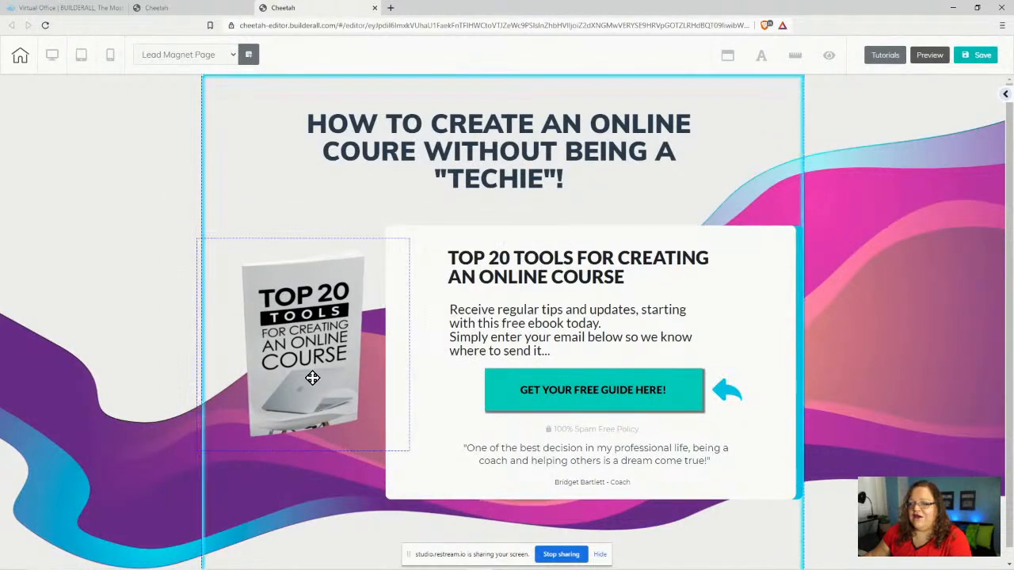
- Enlarge the ebook mockup image and shift it up and to the left
left_click(282, 342)
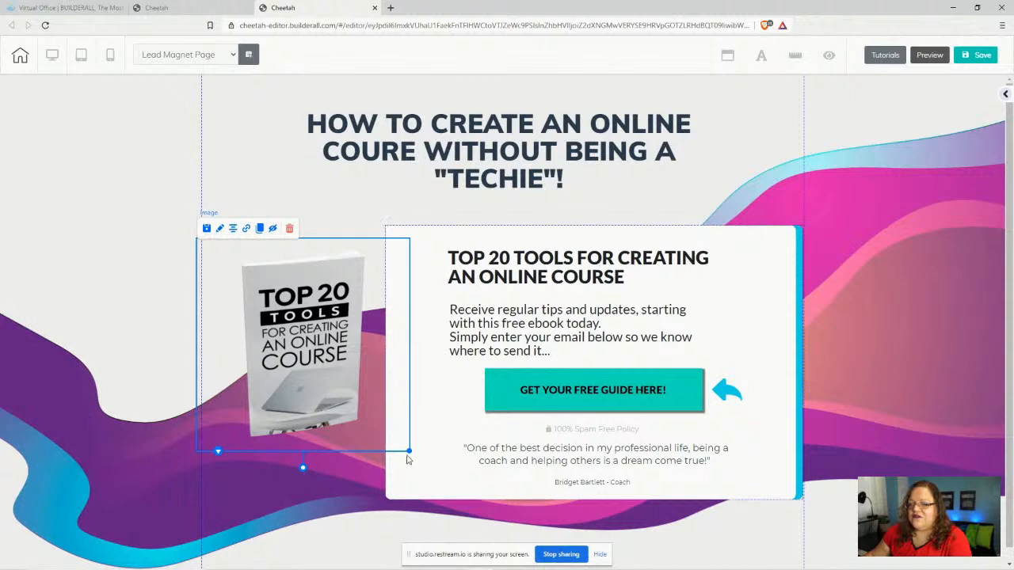
left_click_drag(409, 450, 471, 548)
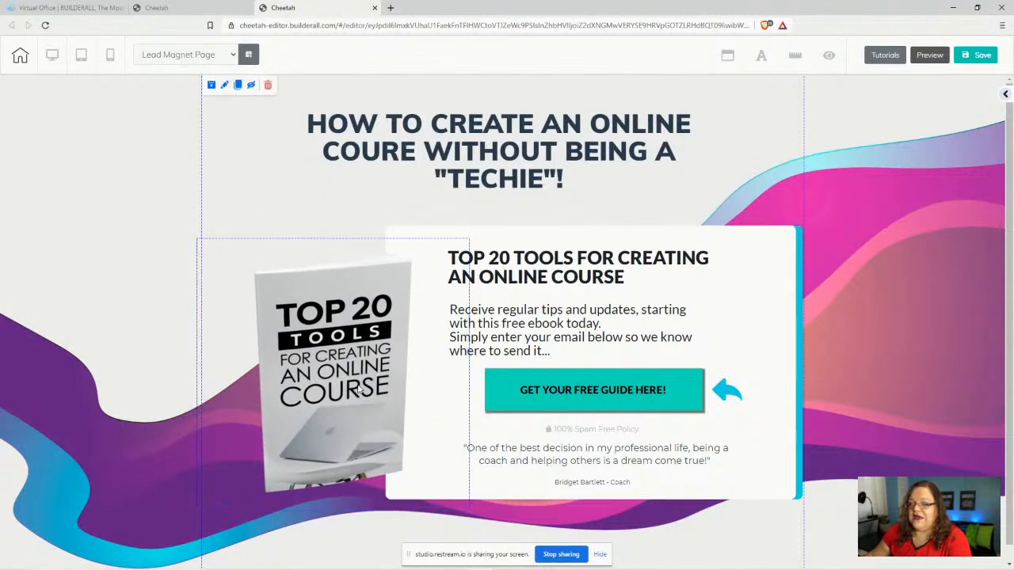
left_click_drag(354, 363, 331, 337)
left_click(351, 403)
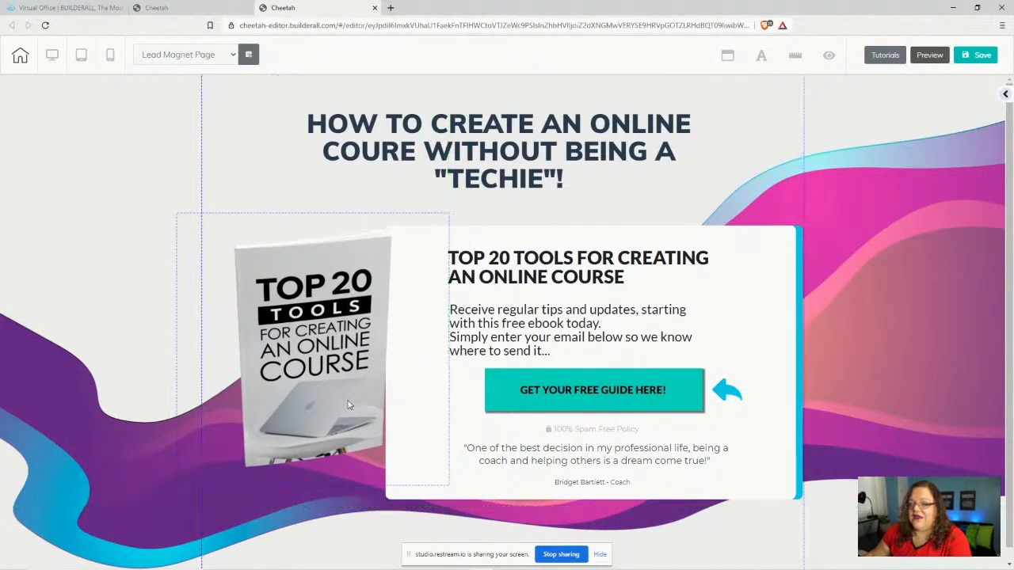
left_click_drag(449, 483, 472, 540)
left_click_drag(305, 377, 340, 335)
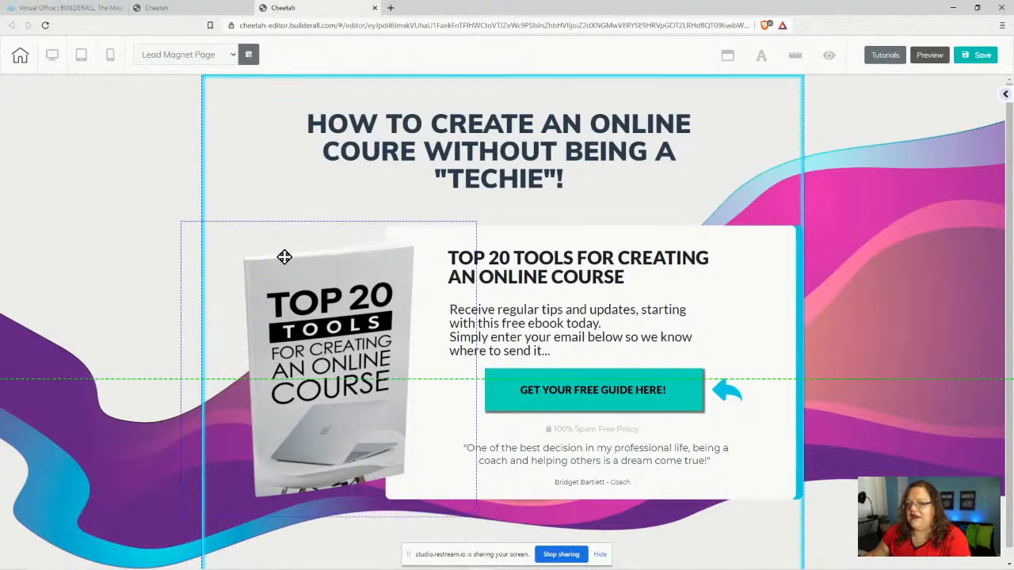
- Enlarge the book image once more, tuck it up-left beside the opt-in box, and save
left_click(192, 240)
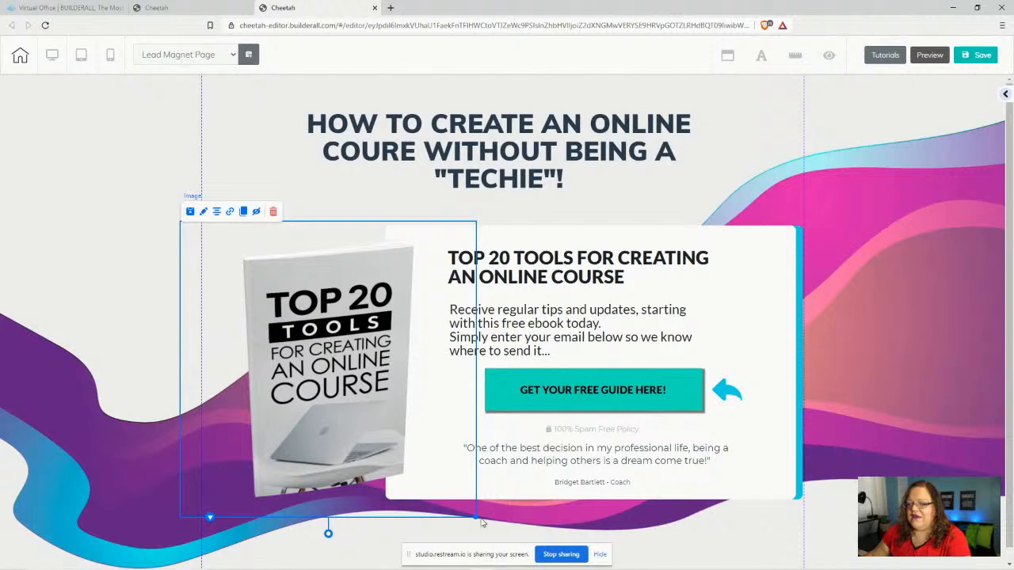
left_click_drag(476, 518, 505, 546)
left_click_drag(358, 423, 341, 383)
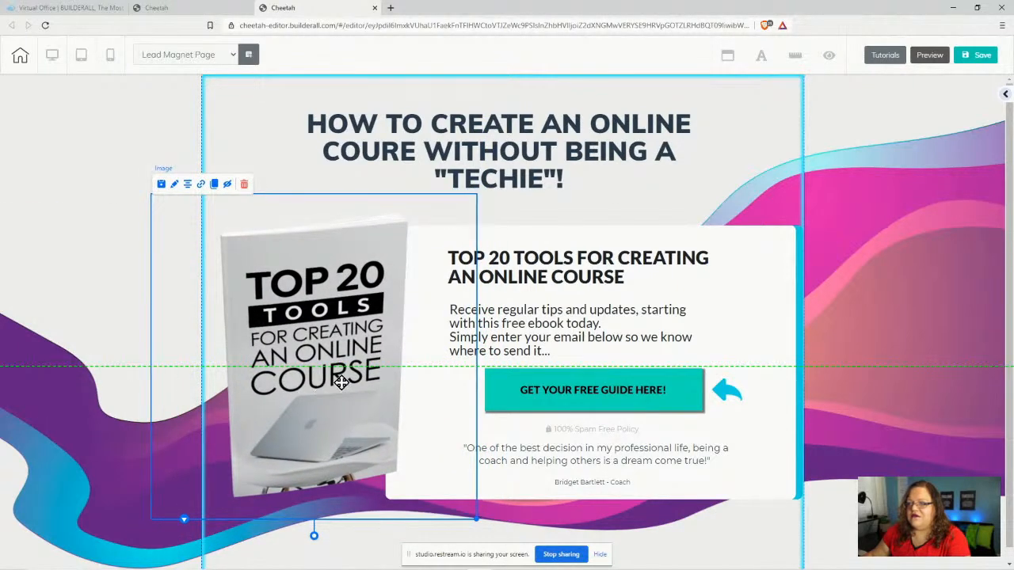
left_click(979, 55)
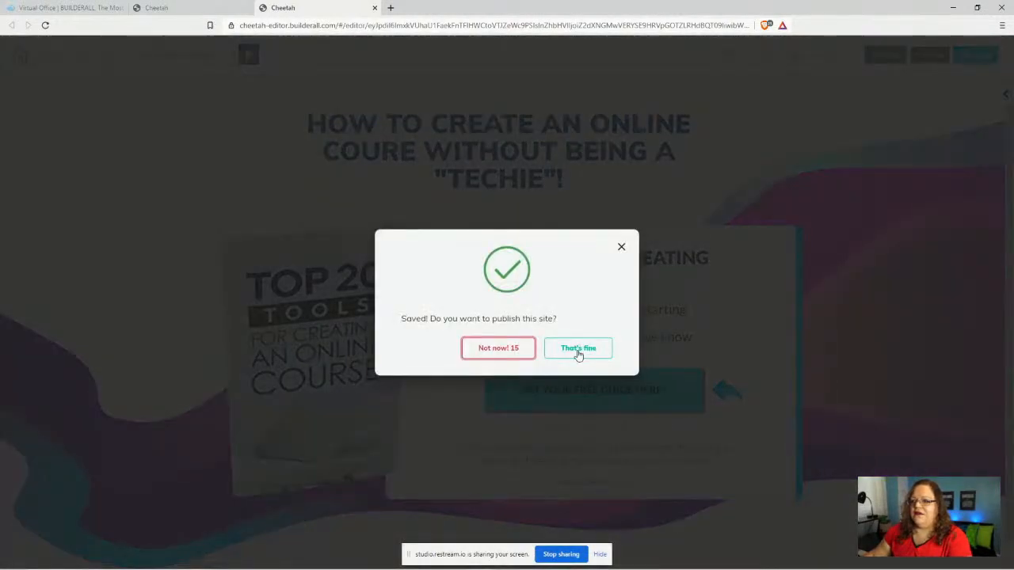
- Publish the saved site and dismiss the 'It's Done!' confirmation
left_click(578, 350)
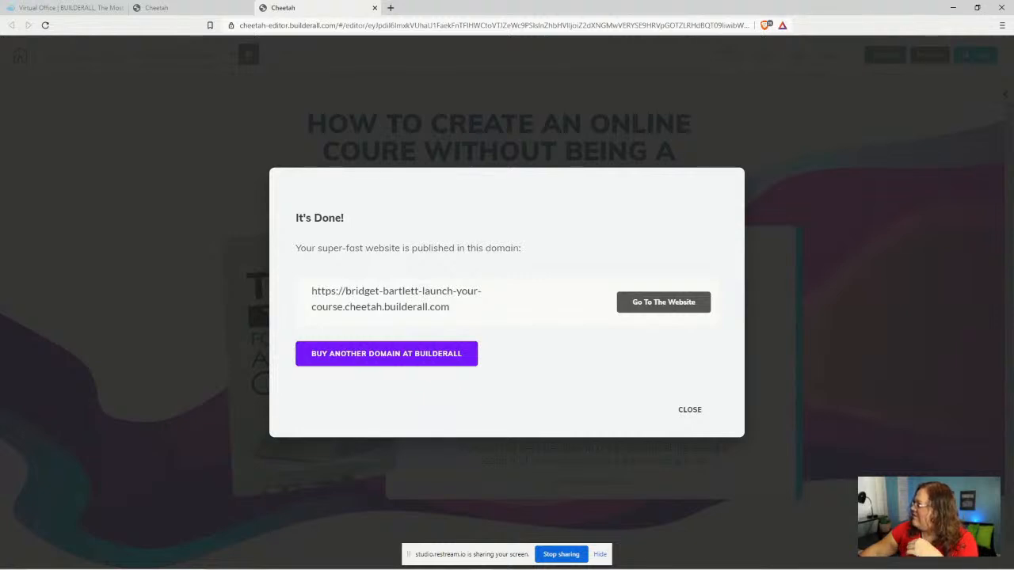
left_click(687, 410)
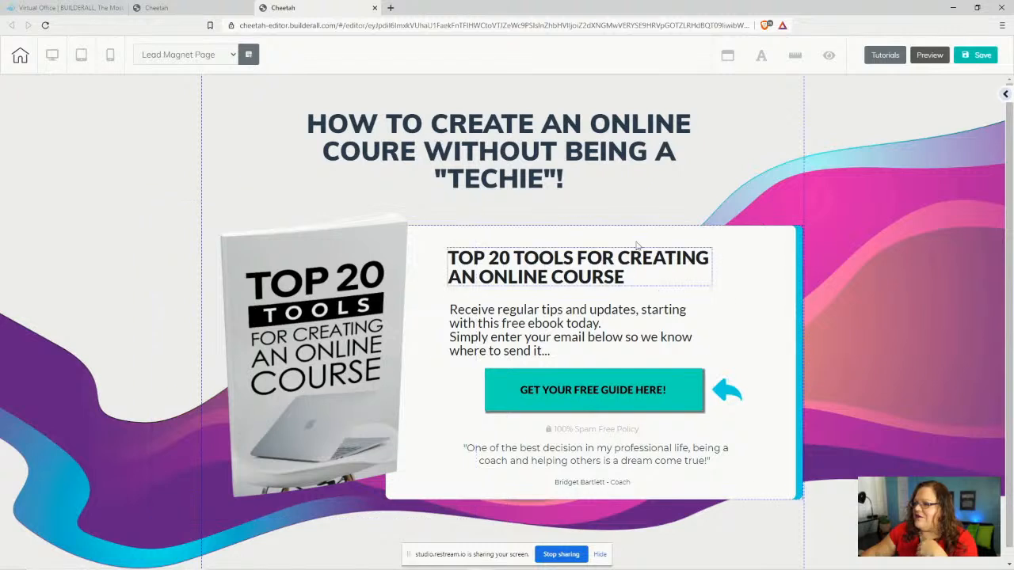
- Correct COURE to COURSE and retype the heading ending as WITHOUT BEING A "TECHIE"!
left_click(400, 149)
left_click_drag(416, 151, 402, 152)
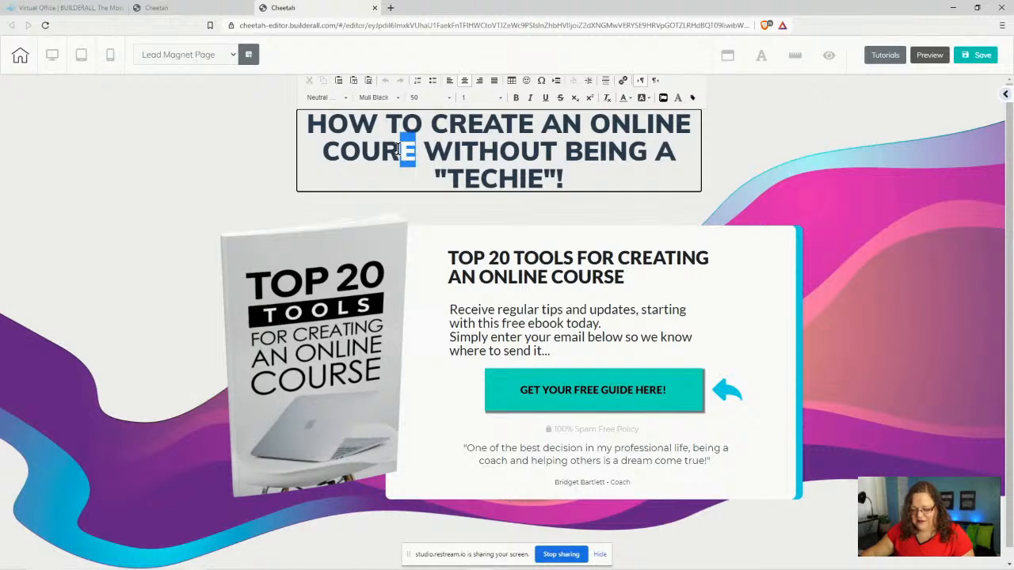
type("SE")
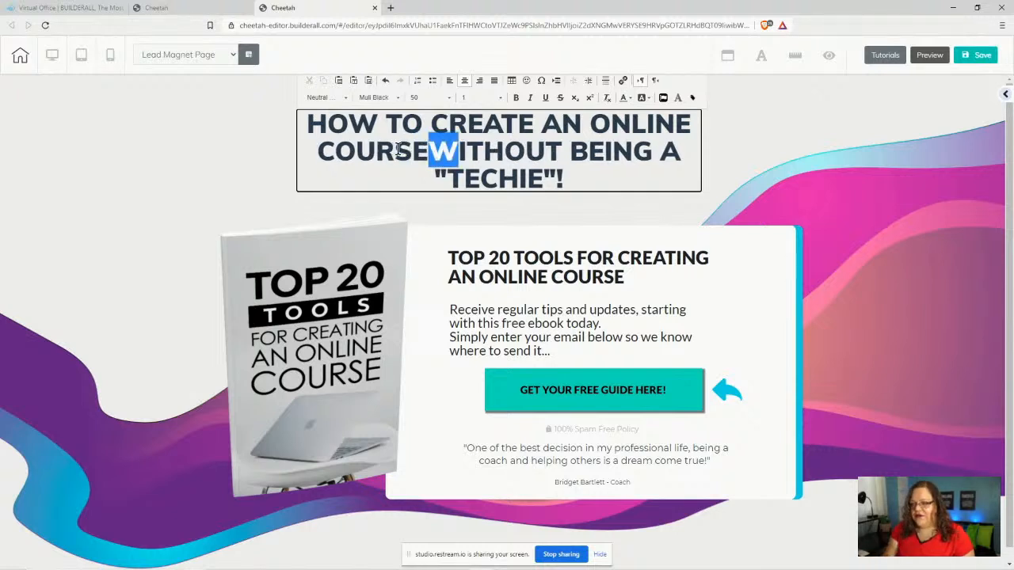
type(" WITHOUT")
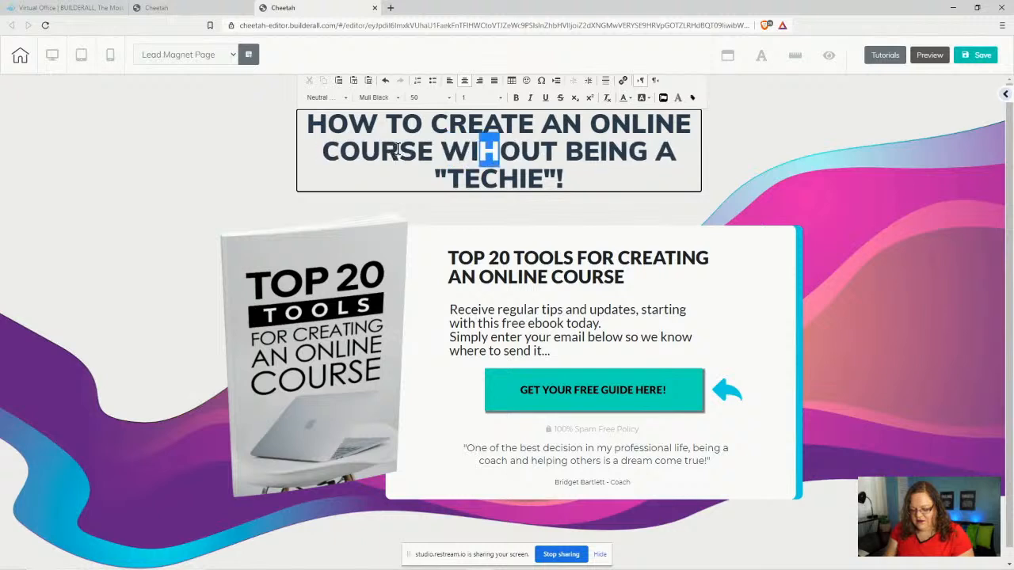
type(" BEING A ")
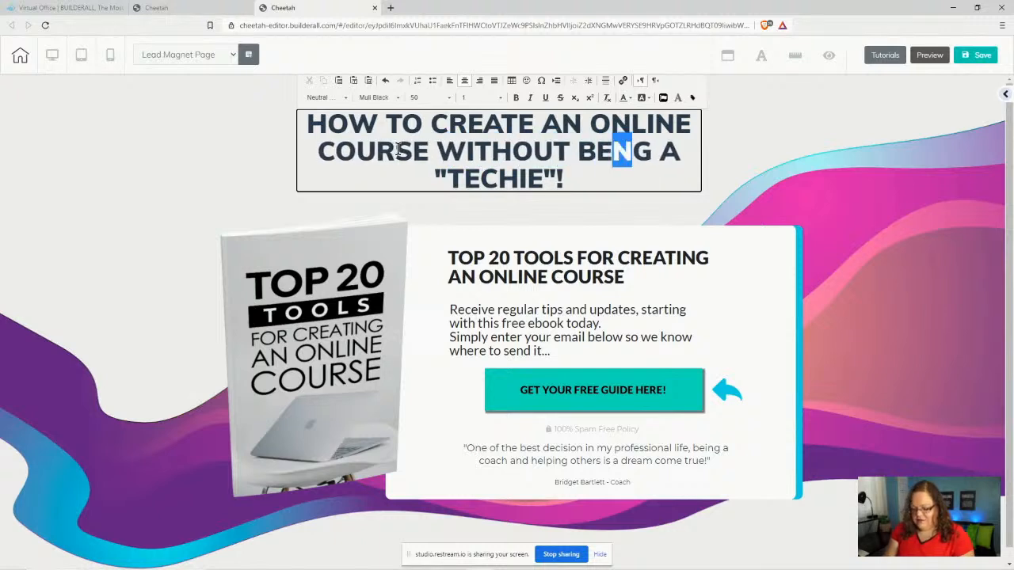
type("TE4CHNIE")
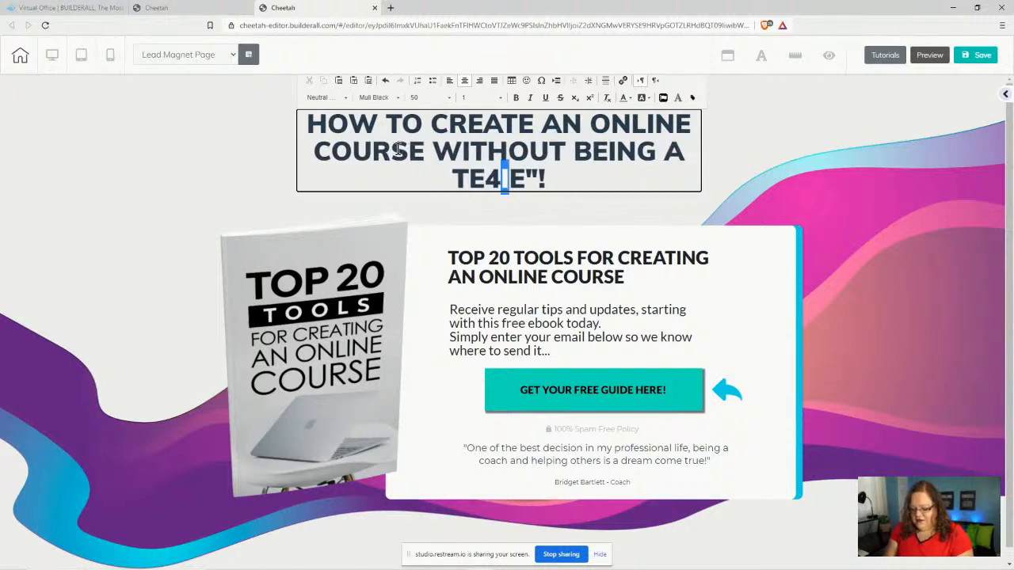
key("BackSpace")
key("BackSpace")
key("BackSpace")
key("BackSpace")
key("BackSpace")
key("BackSpace")
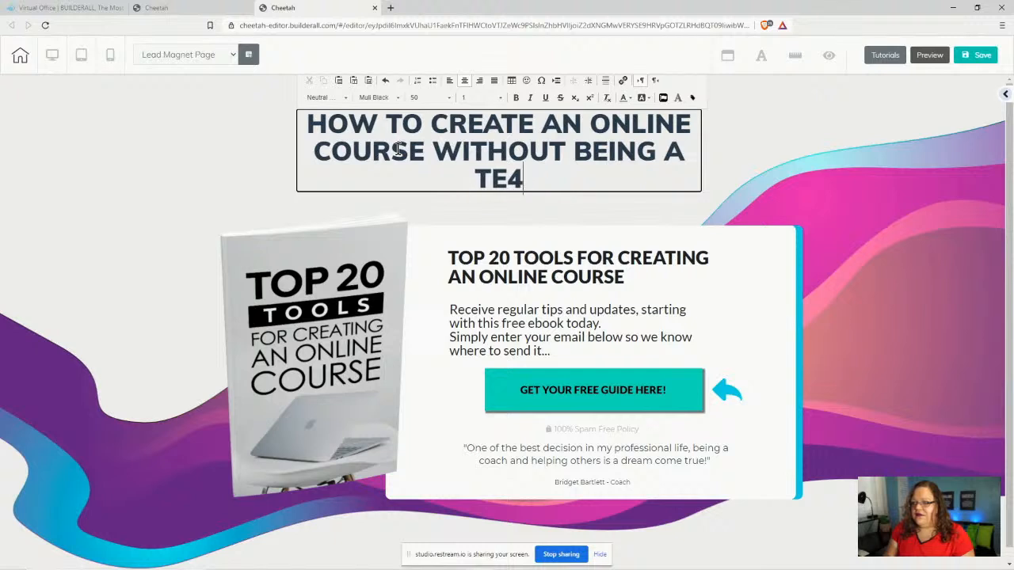
type("CHIE")
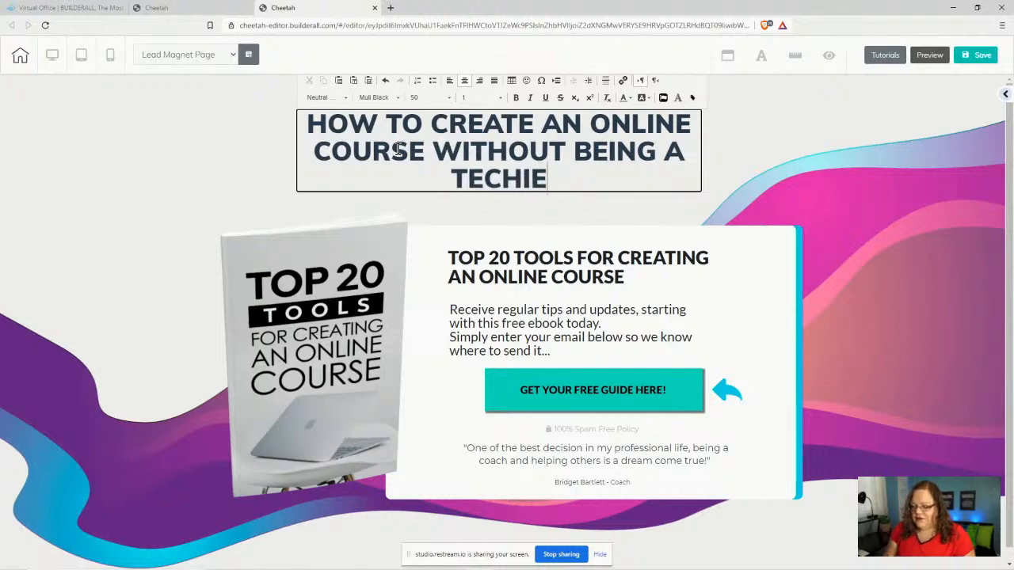
type("\"")
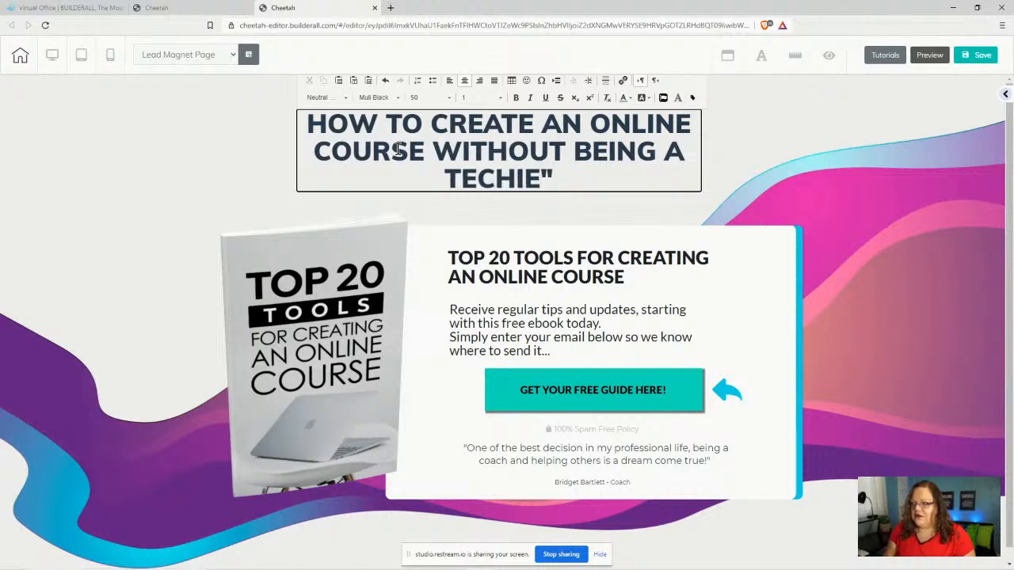
type("!")
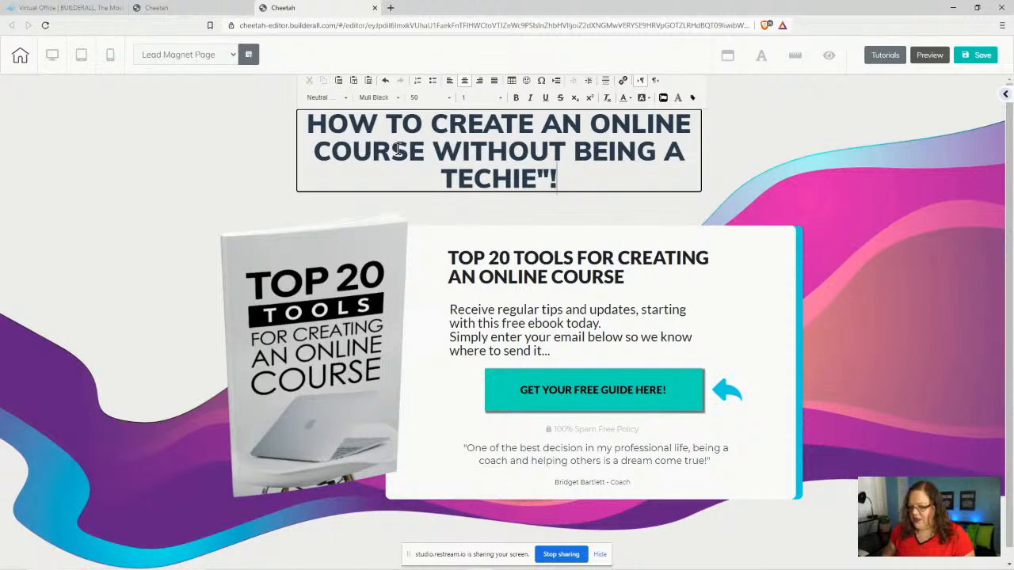
key("Left")
key("Left")
key("Left")
key("Left")
key("Left")
key("Left")
key("Left")
key("Left")
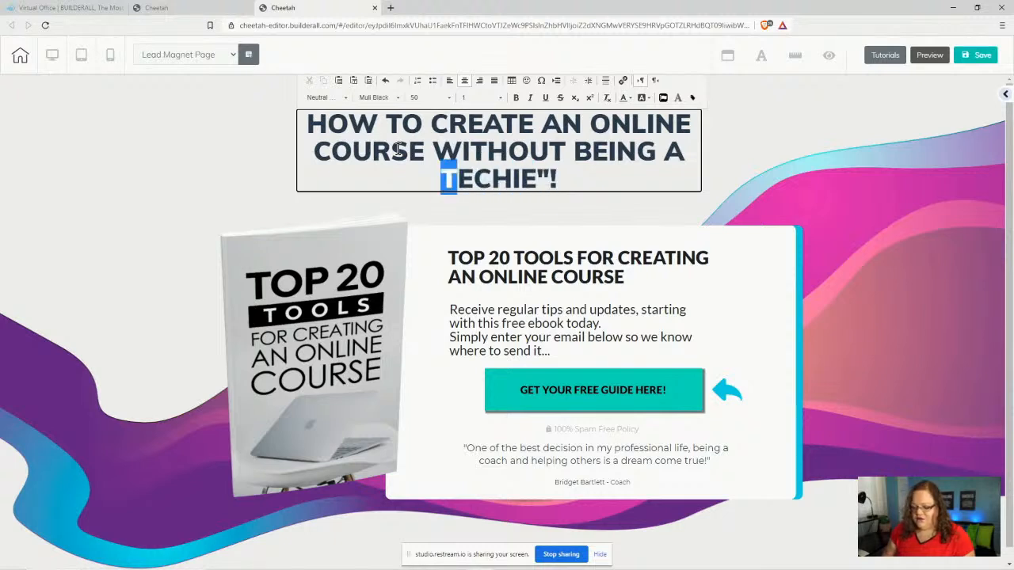
type("\"")
type("tech")
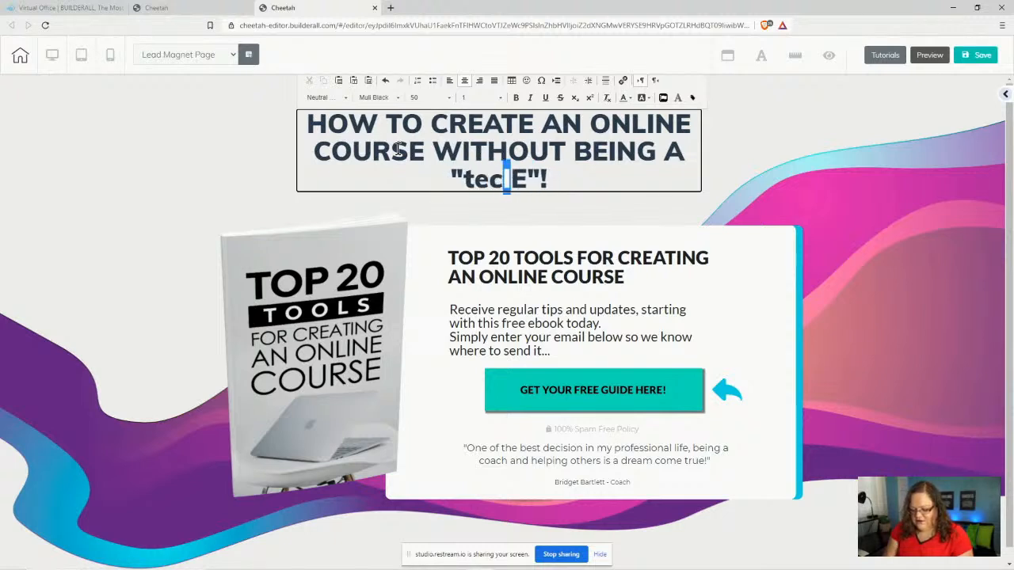
type("cie")
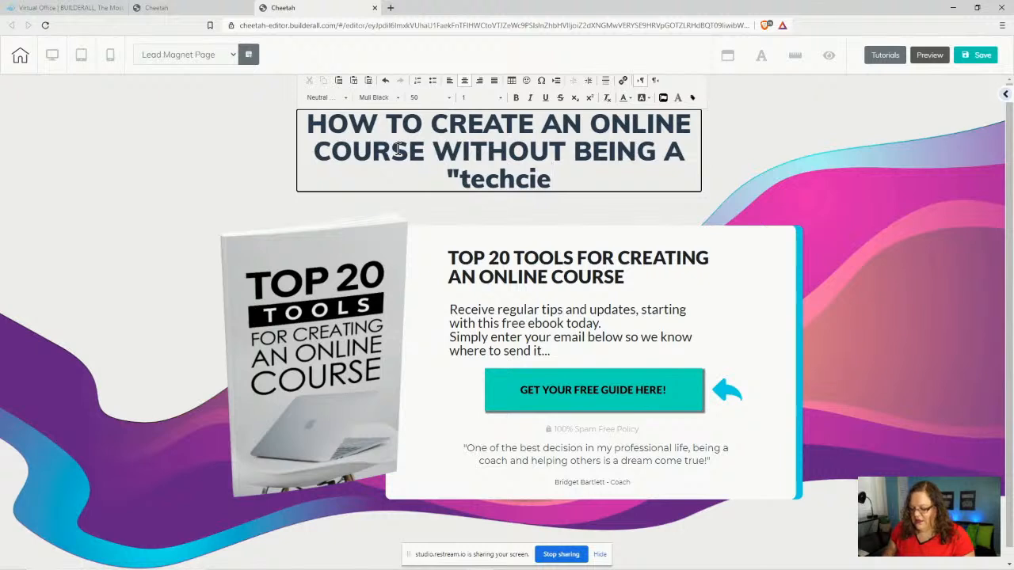
key("BackSpace")
key("BackSpace")
key("BackSpace")
key("BackSpace")
key("BackSpace")
key("BackSpace")
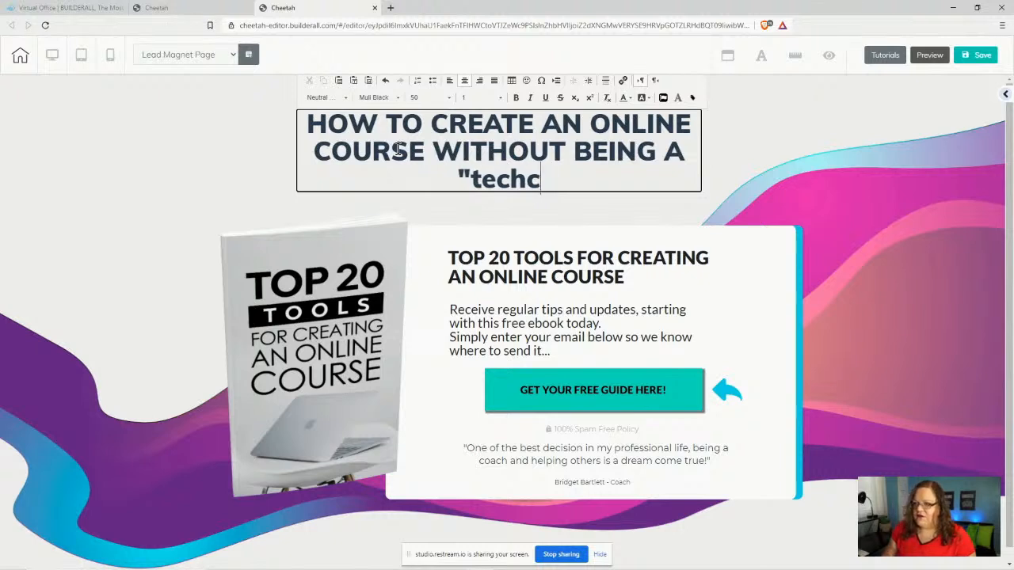
key("BackSpace")
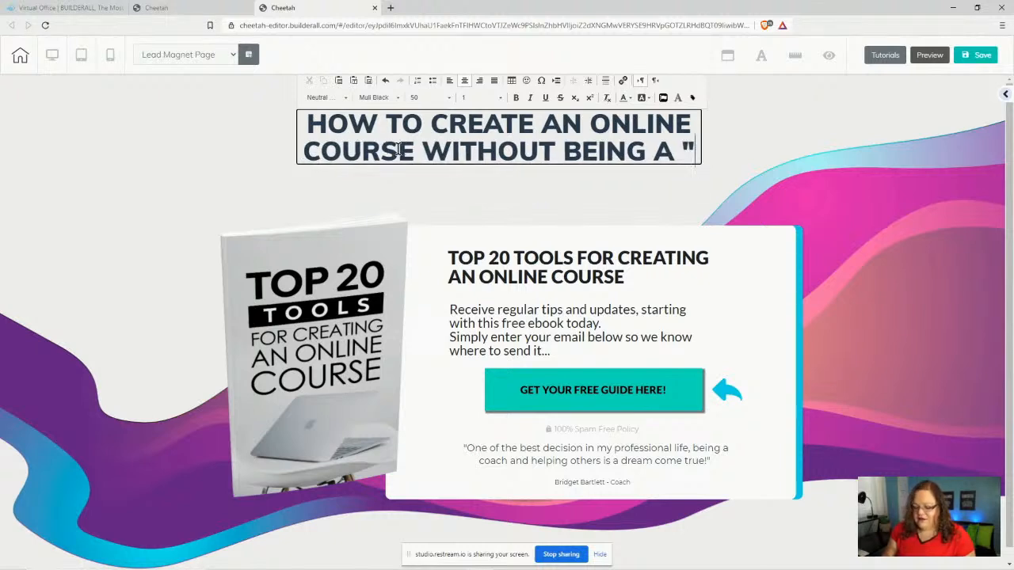
type("t")
key("BackSpace")
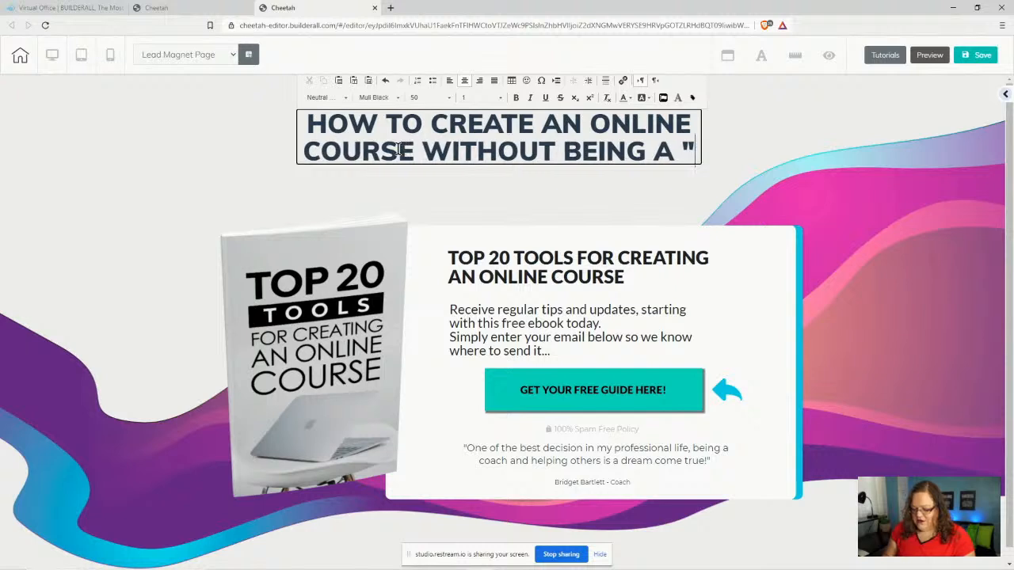
type("TECH")
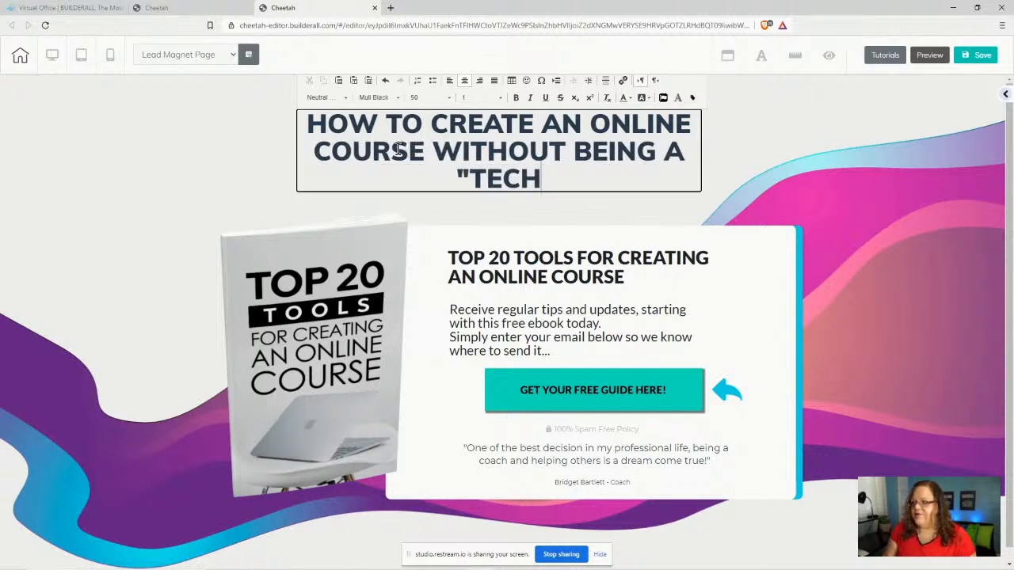
type("IE\"")
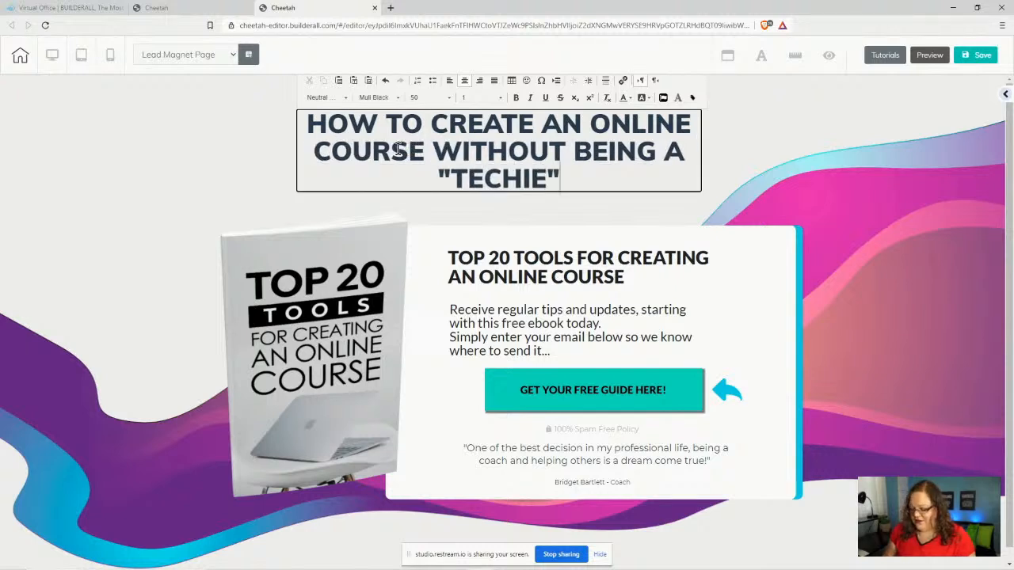
type("!")
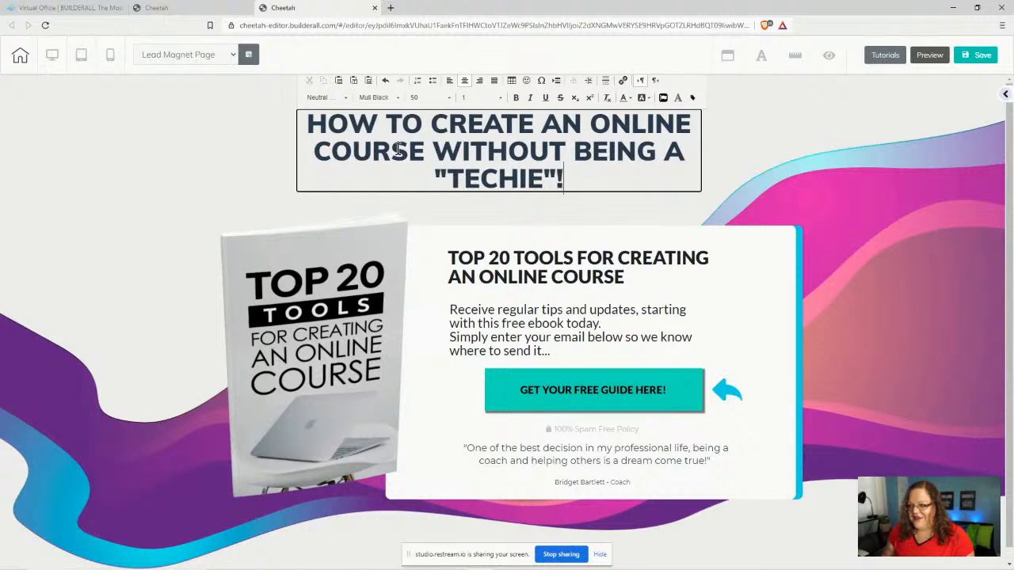
- Exit text editing on the corrected headline
left_click(818, 157)
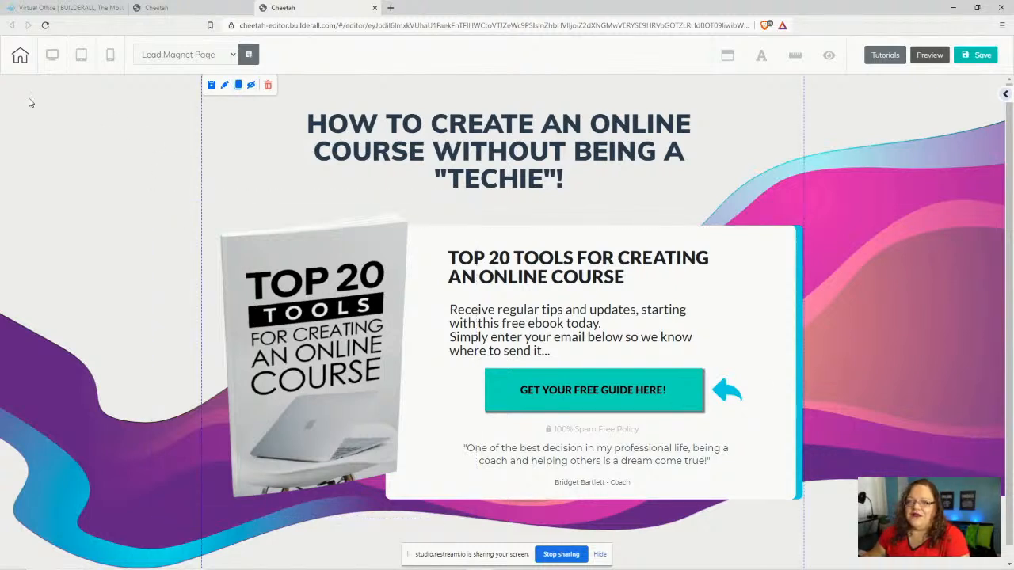
- Check the headline in the mobile layout, then return the editor to desktop view
left_click(111, 59)
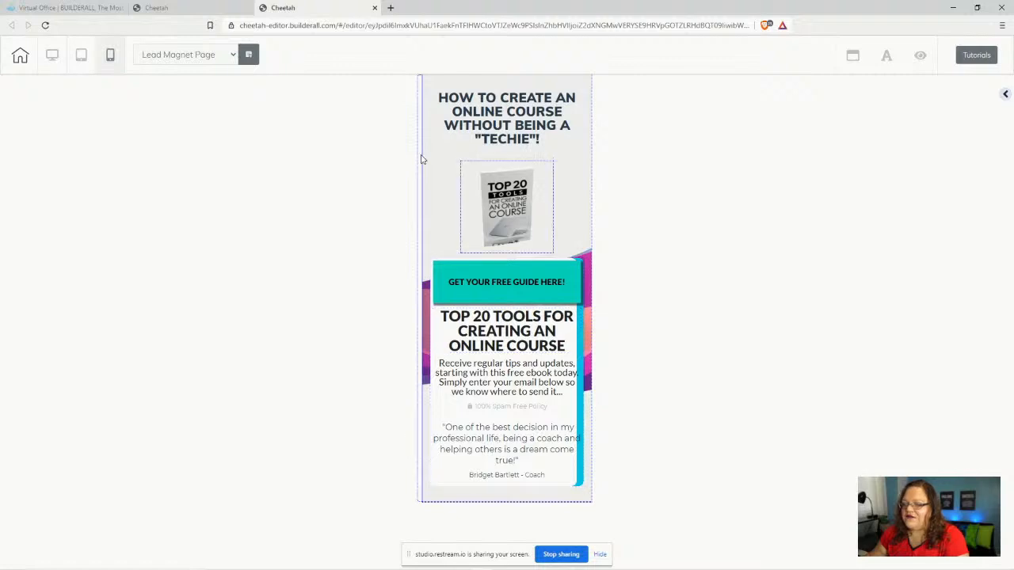
left_click(491, 108)
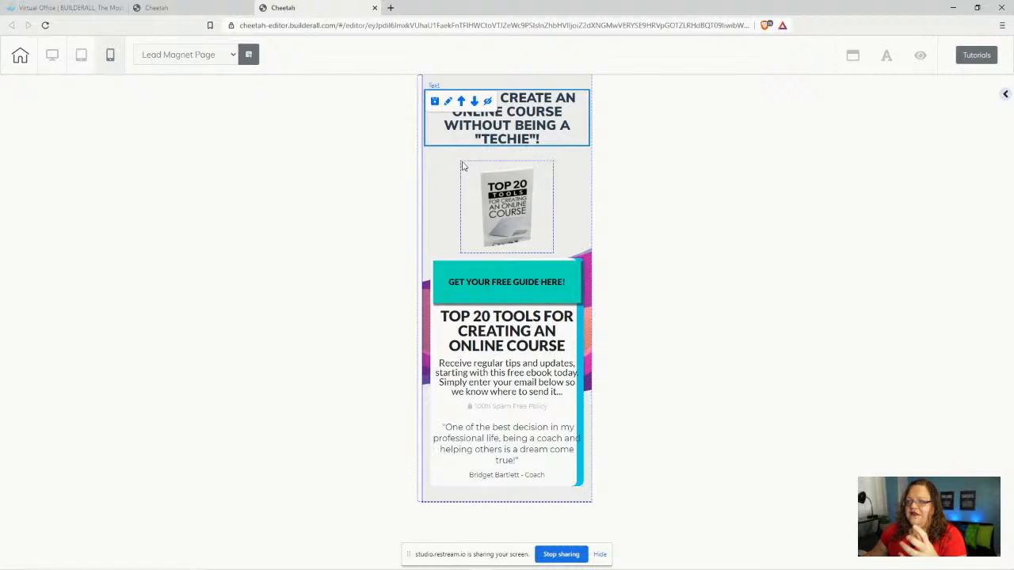
left_click(52, 55)
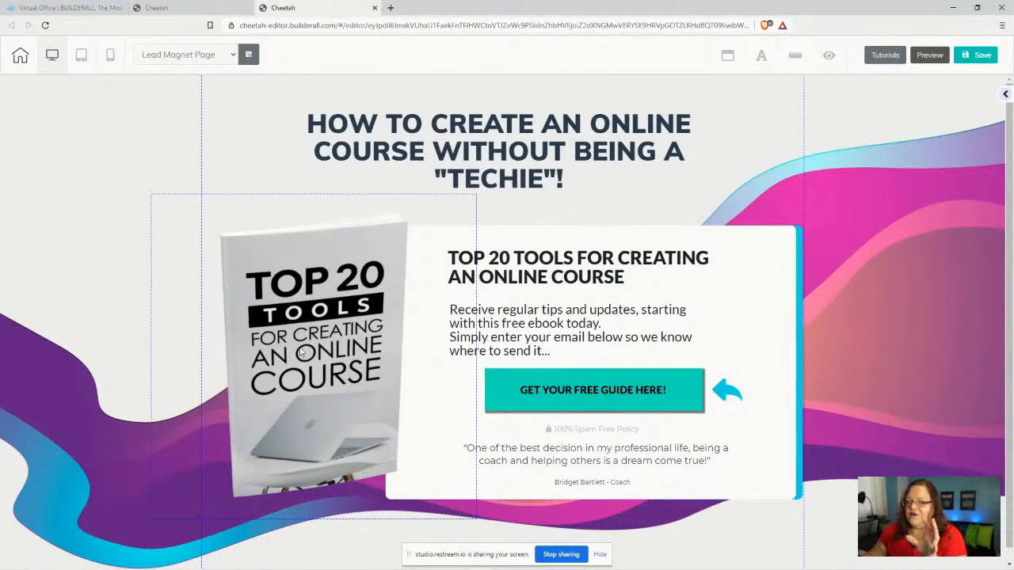
- Nudge the opt-in box and resize and reposition the ebook image around it
left_click_drag(777, 279, 759, 271)
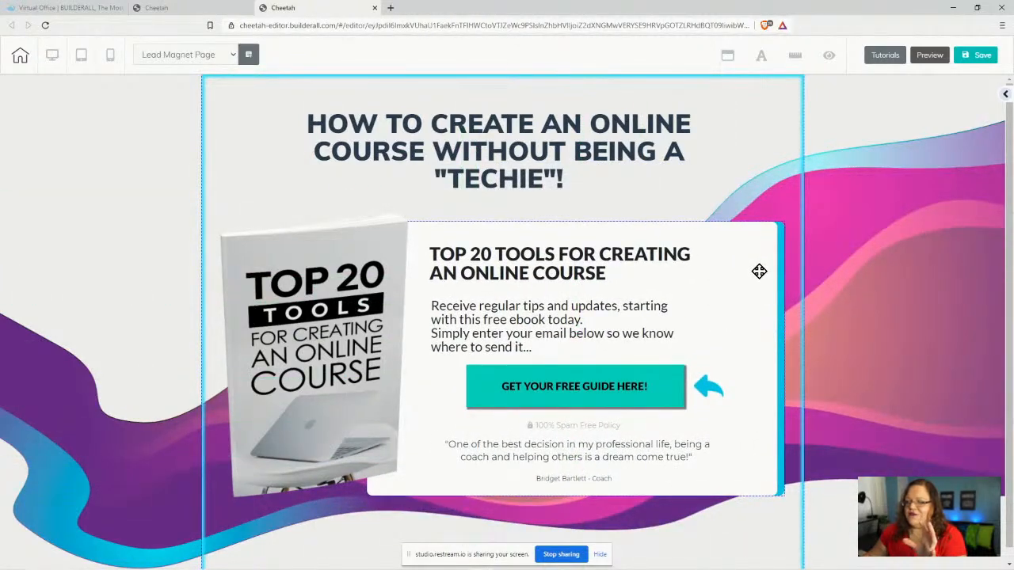
mouse_move(304, 332)
left_mouse_down()
mouse_move(299, 340)
mouse_move(337, 323)
mouse_move(306, 349)
left_mouse_up()
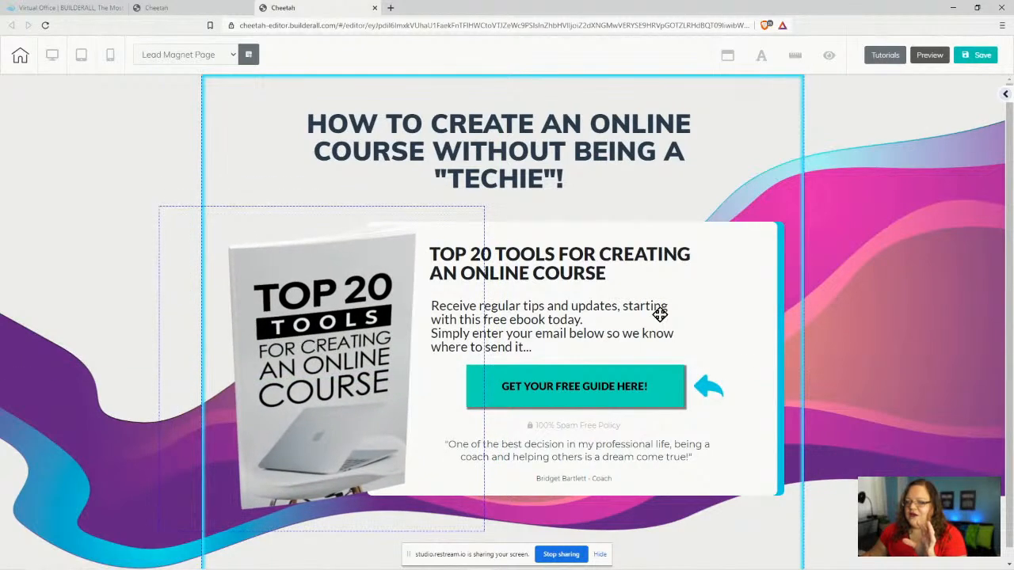
mouse_move(753, 279)
left_mouse_down()
mouse_move(822, 281)
mouse_move(750, 280)
left_mouse_up()
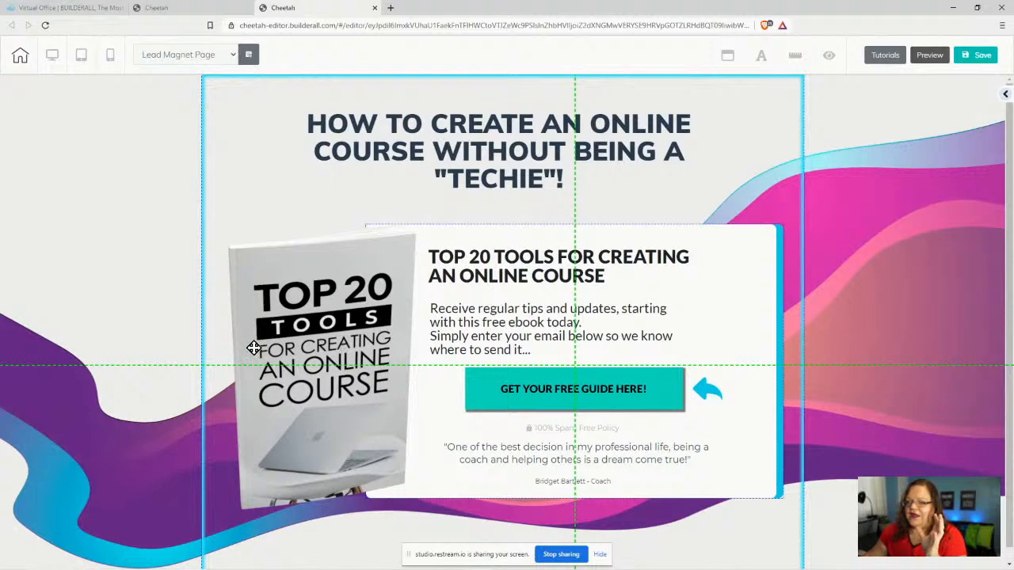
left_click_drag(253, 349, 420, 495)
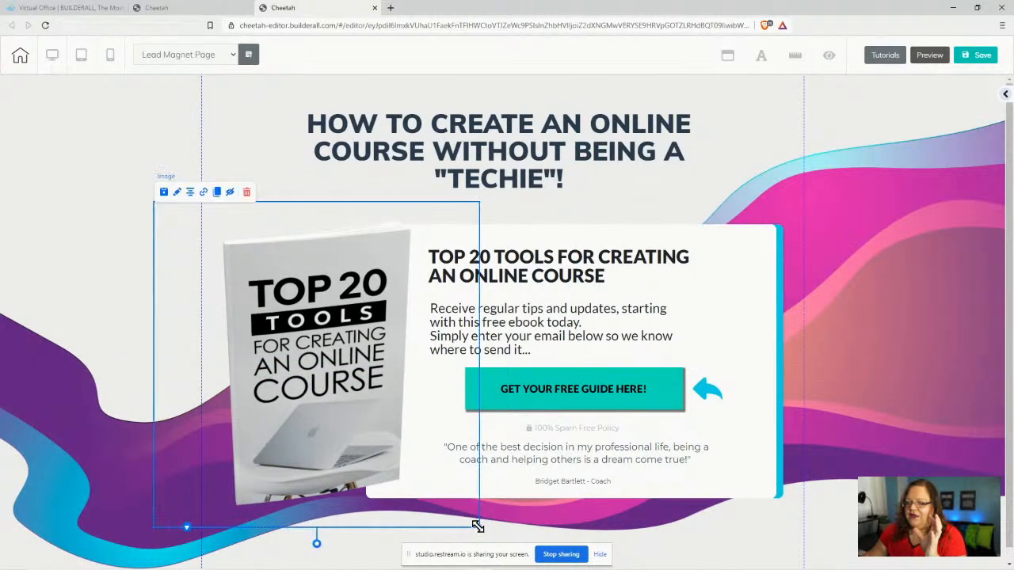
left_click_drag(478, 527, 442, 506)
left_click_drag(321, 369, 334, 381)
mouse_move(747, 254)
left_mouse_down()
mouse_move(781, 246)
mouse_move(748, 256)
left_mouse_up()
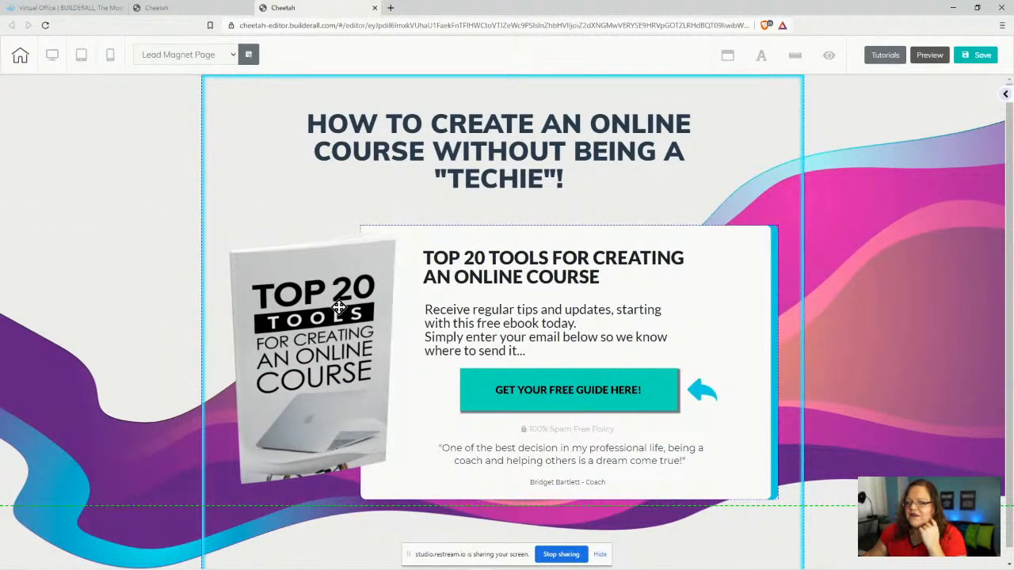
mouse_move(339, 309)
left_mouse_down()
mouse_move(341, 318)
mouse_move(334, 301)
left_mouse_up()
- Move the opt-in box left and widen it
left_click(737, 248)
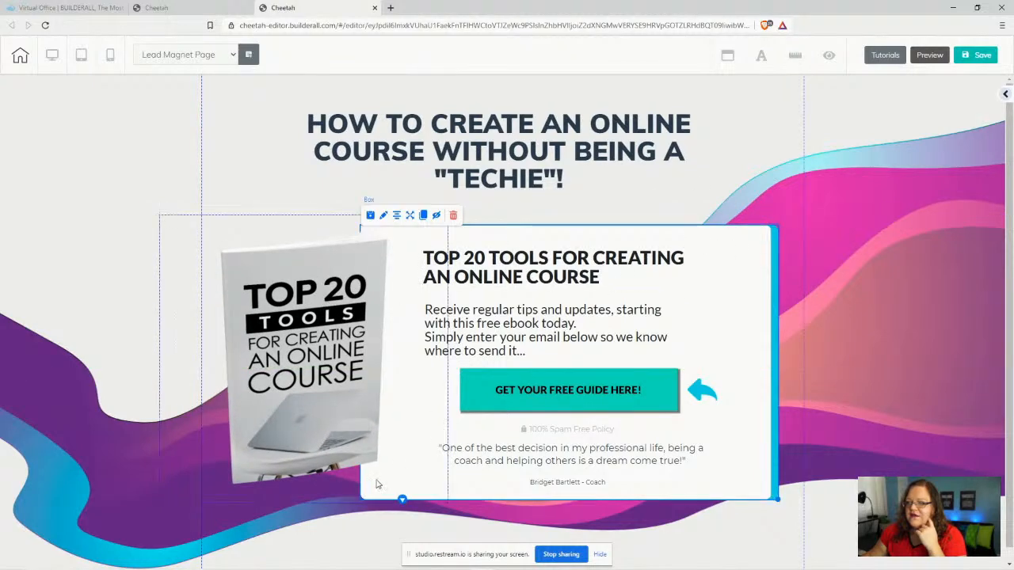
left_click_drag(747, 349, 604, 348)
left_click(611, 474)
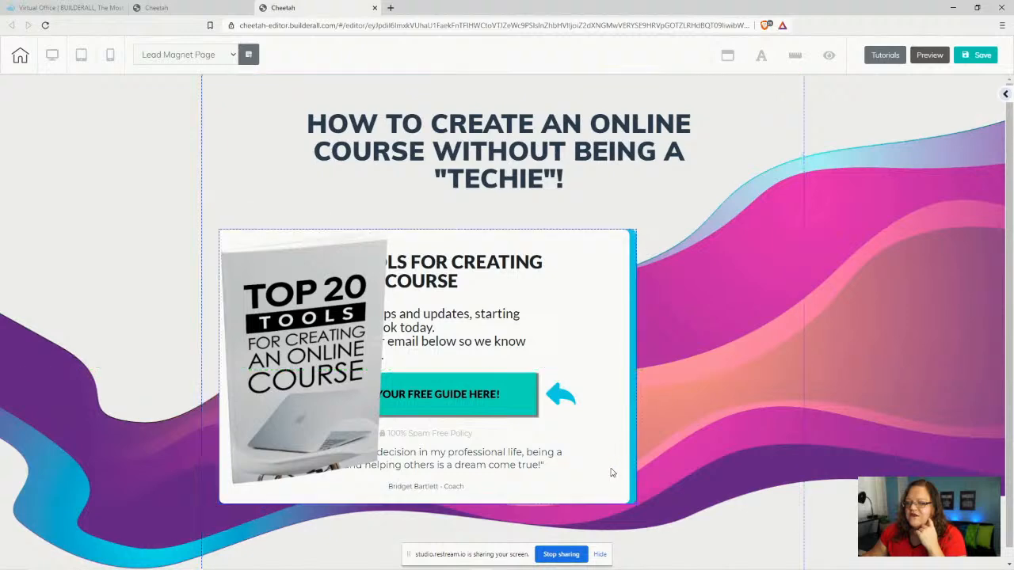
left_click_drag(636, 504, 787, 524)
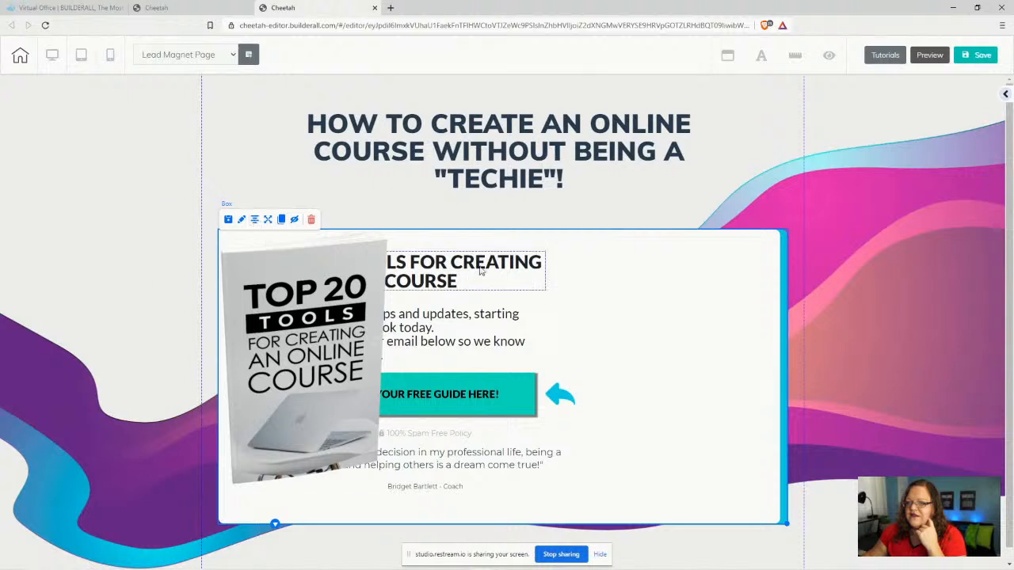
- Move the headline, text, arrow, button, spam-free line and testimonial to the box's right side
left_click_drag(480, 267, 674, 267)
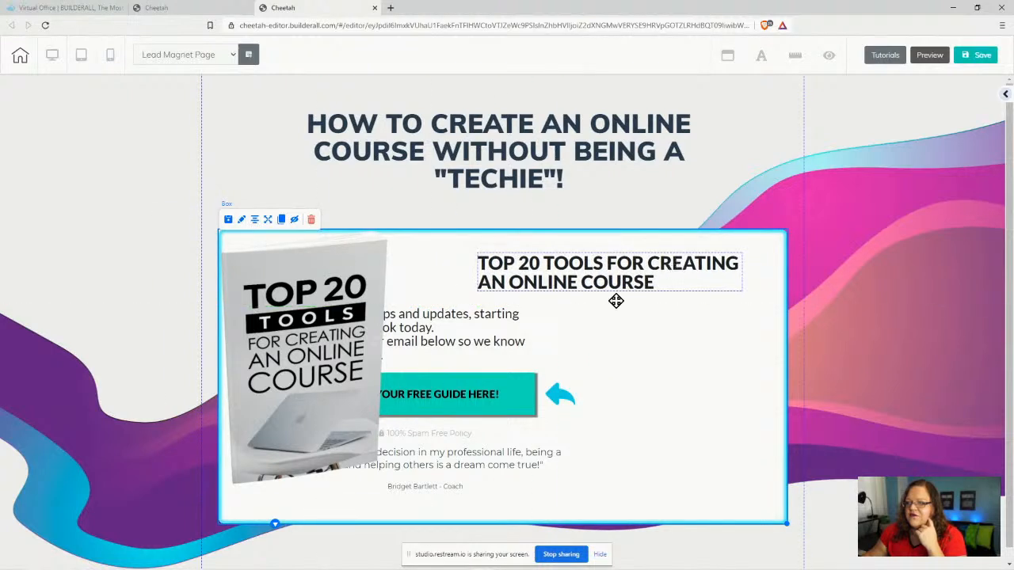
left_click_drag(462, 330, 657, 326)
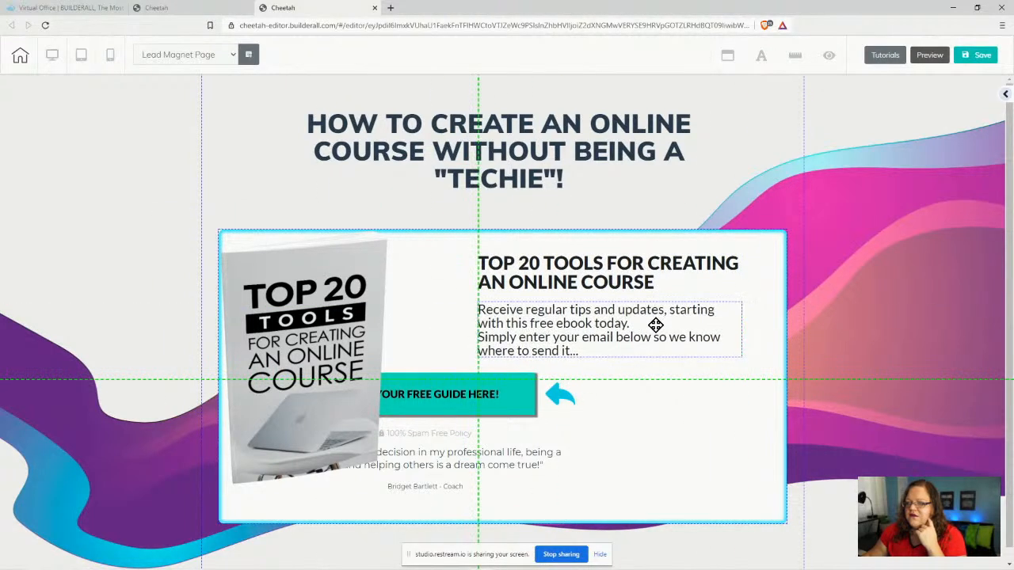
left_click_drag(561, 395, 736, 396)
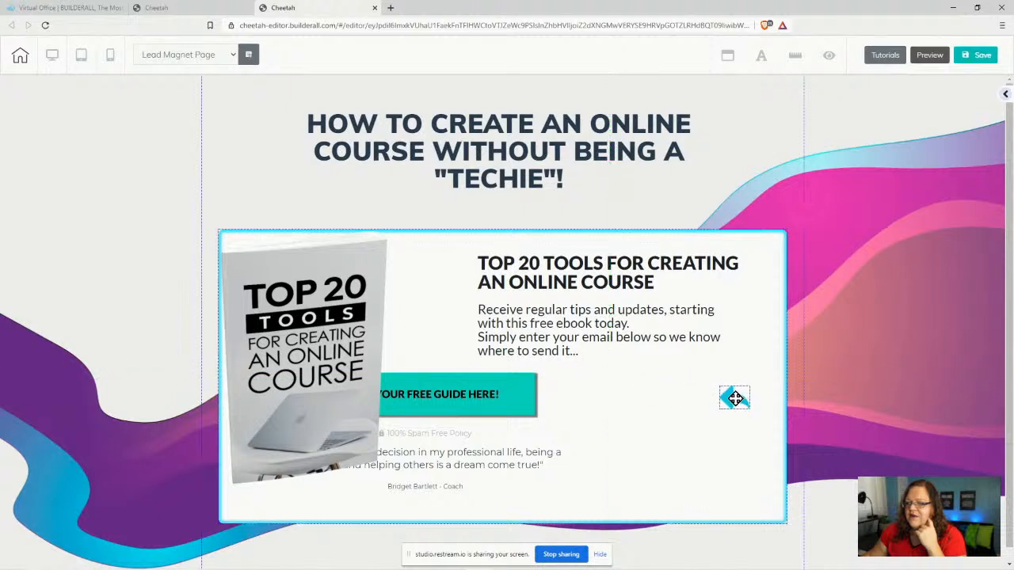
left_click_drag(425, 402, 373, 414)
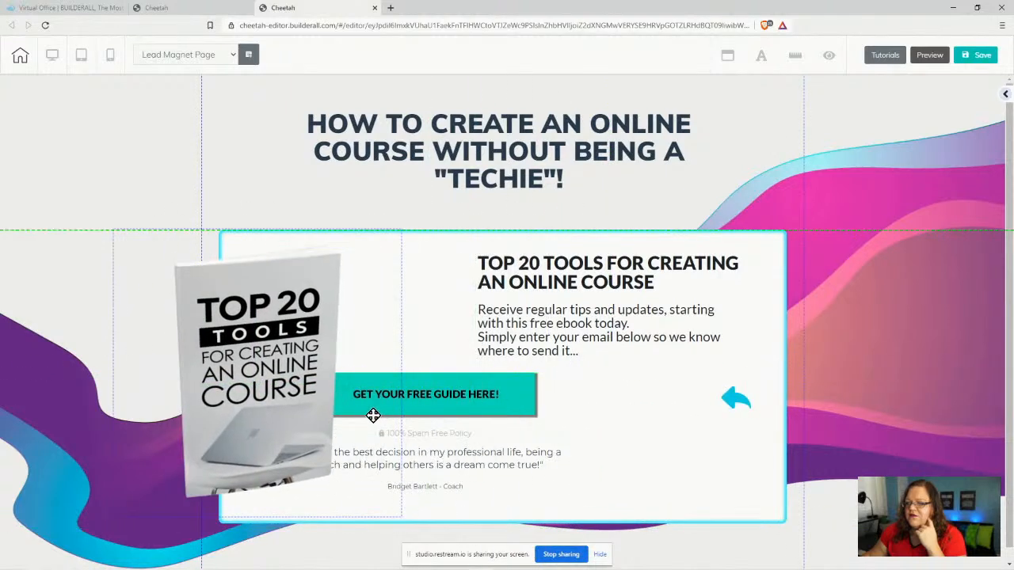
left_click_drag(471, 394, 611, 394)
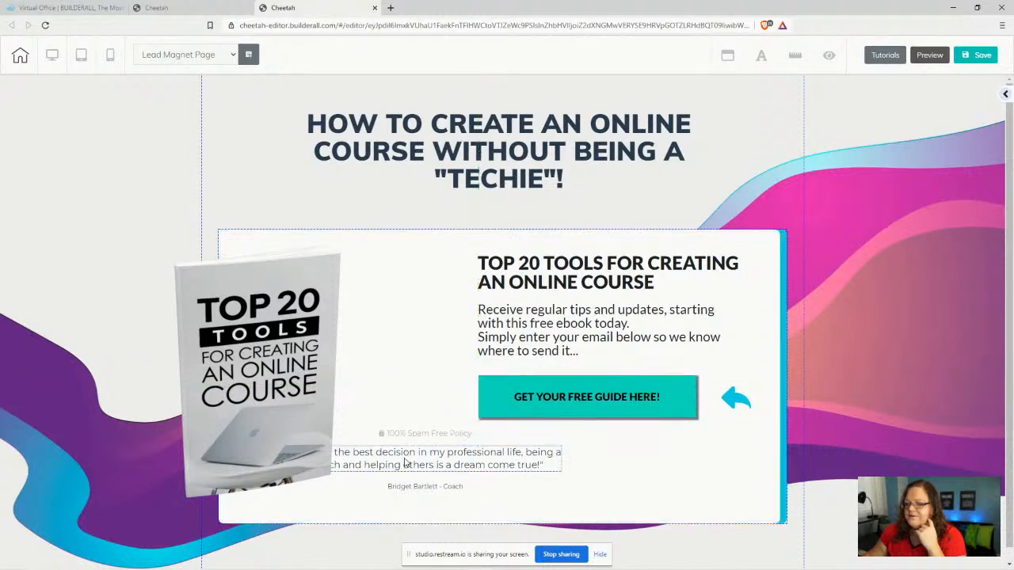
left_click_drag(428, 435, 581, 439)
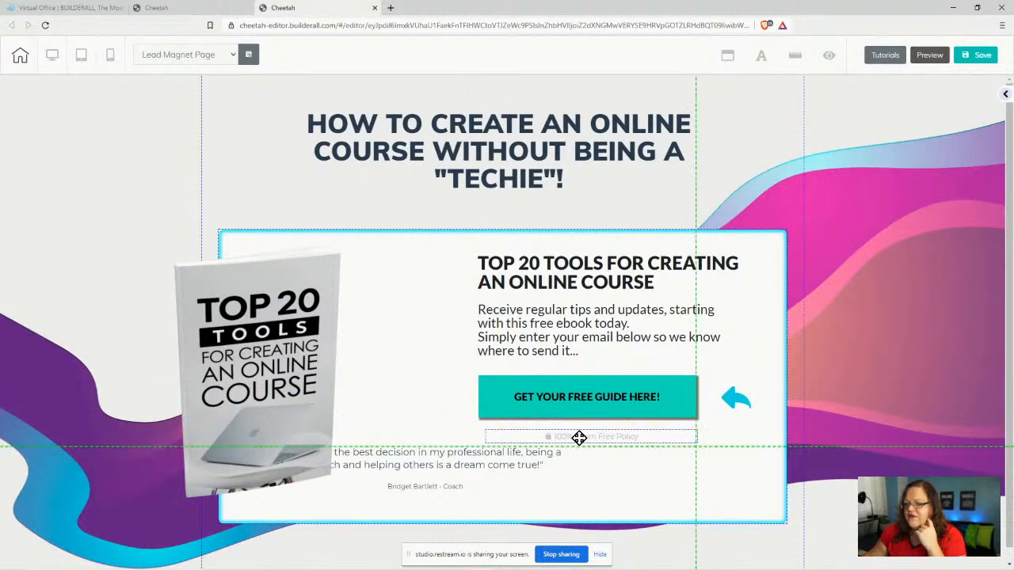
left_click_drag(454, 463, 562, 459)
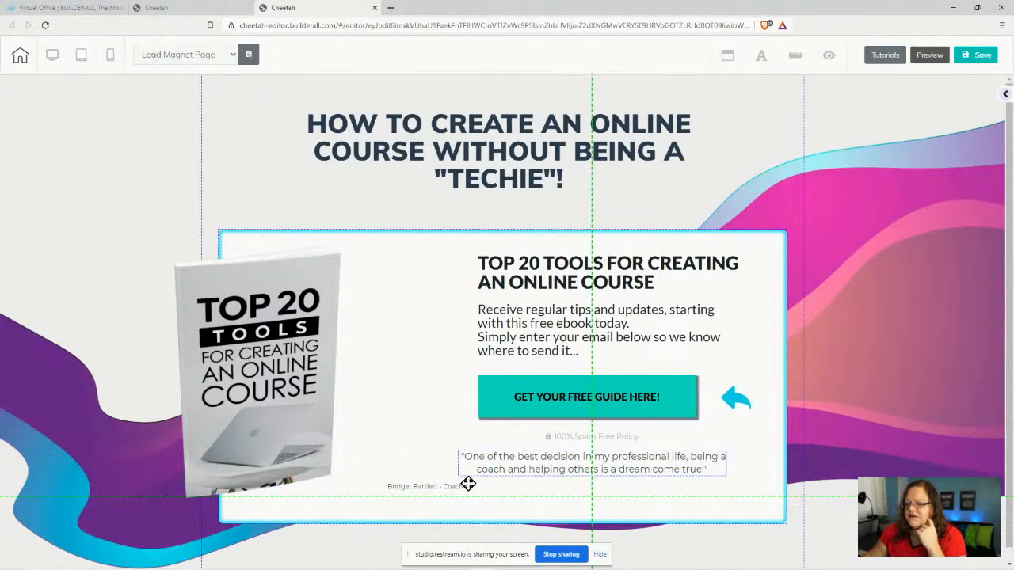
left_click(416, 489)
left_click_drag(417, 491, 600, 490)
- Enlarge the ebook cover and place it overhanging the opt-in box's left edge
left_click_drag(257, 362, 328, 362)
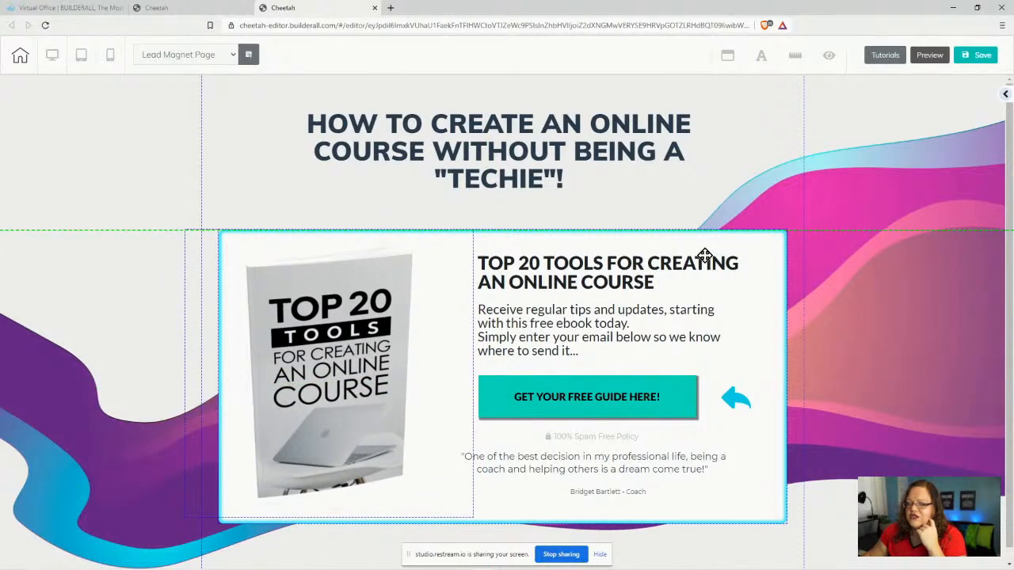
mouse_move(758, 251)
left_mouse_down()
mouse_move(800, 242)
mouse_move(718, 238)
mouse_move(781, 228)
mouse_move(764, 258)
left_mouse_up()
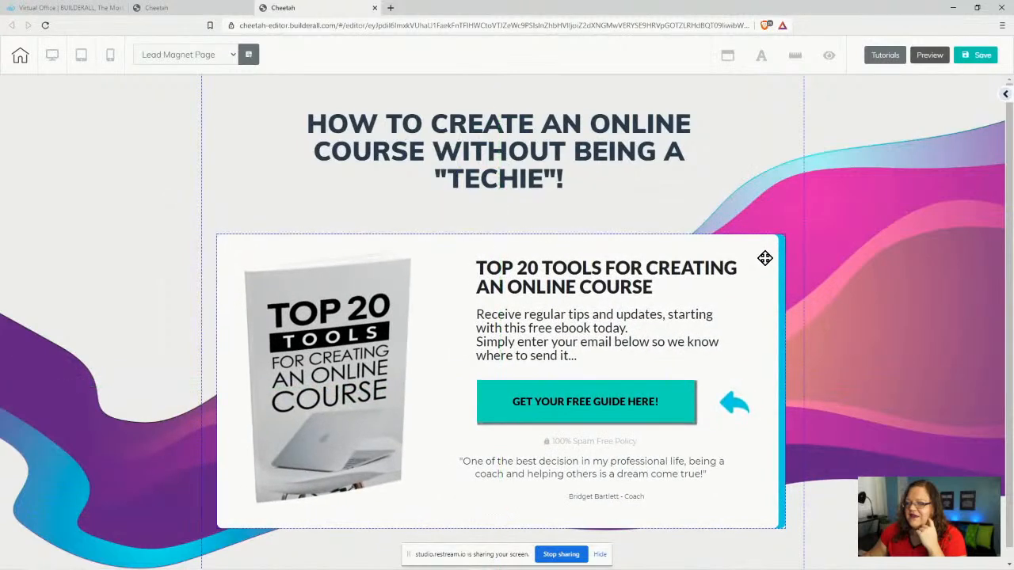
left_click(275, 354)
left_click_drag(471, 521, 548, 569)
left_click_drag(297, 399, 250, 362)
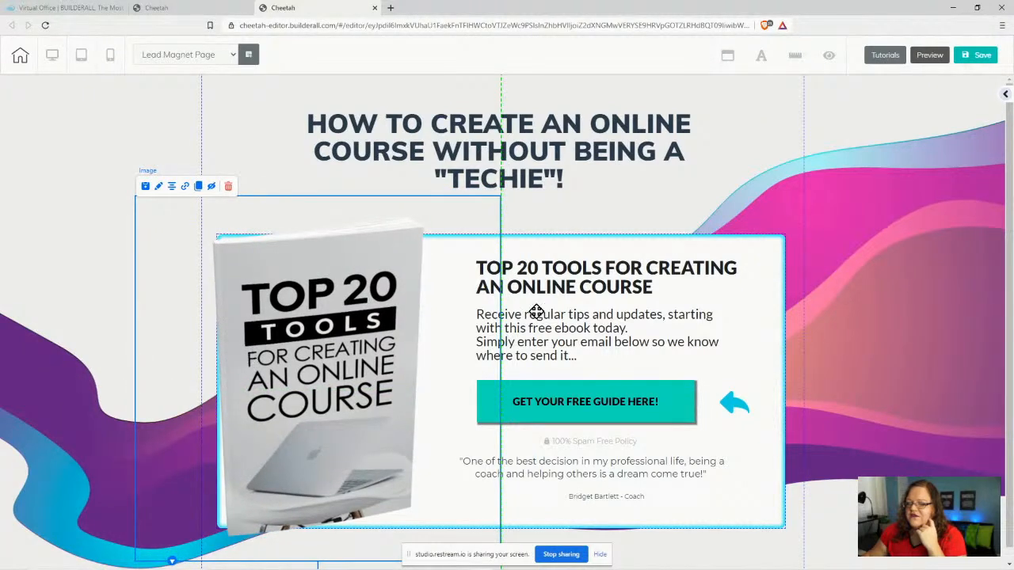
left_click(794, 317)
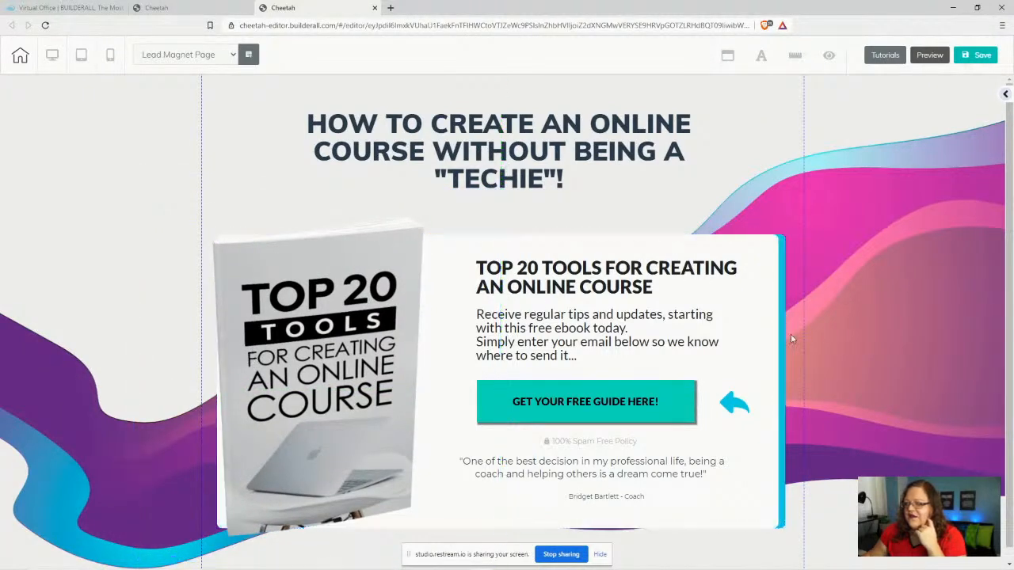
left_click(351, 426)
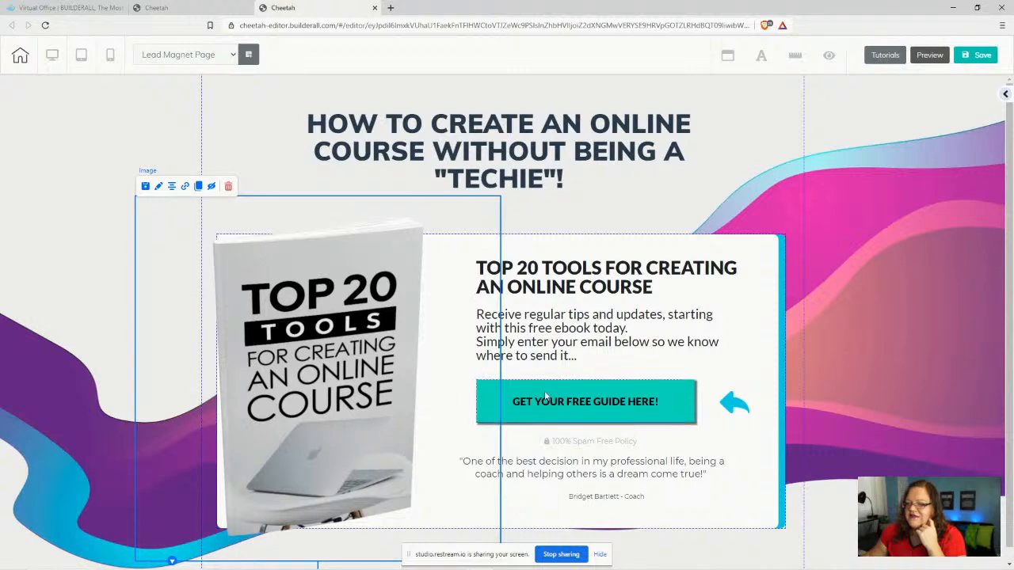
scroll(876, 357, "down", 1)
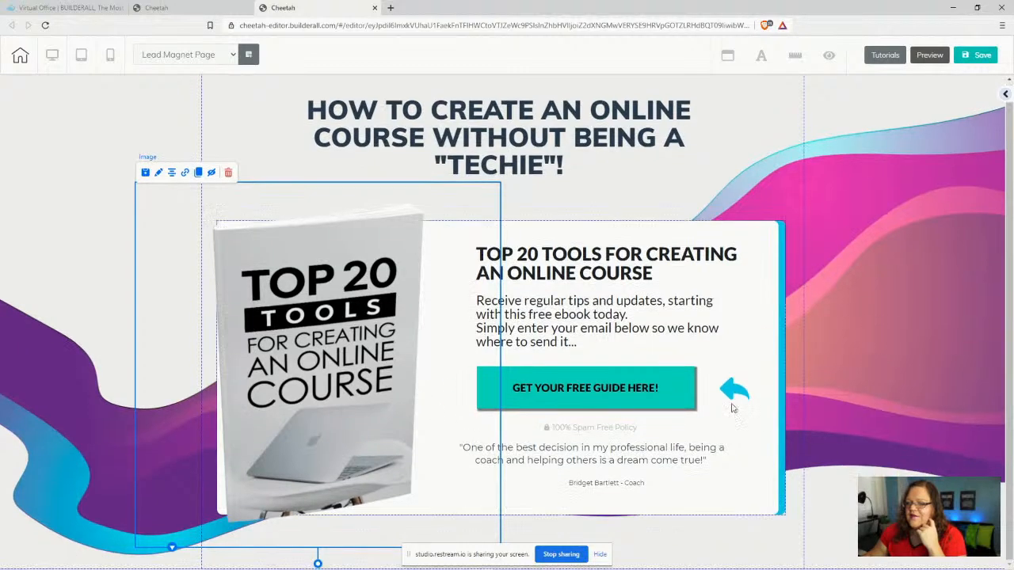
- Raise the GET YOUR FREE GUIDE HERE! button to layer level 5 in its Advanced settings
left_click(511, 384)
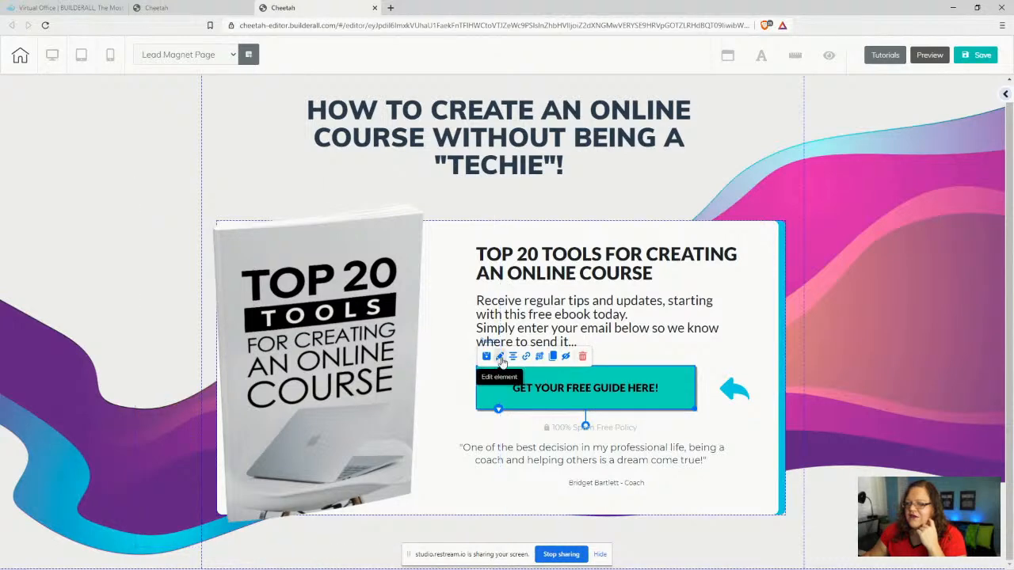
left_click(500, 357)
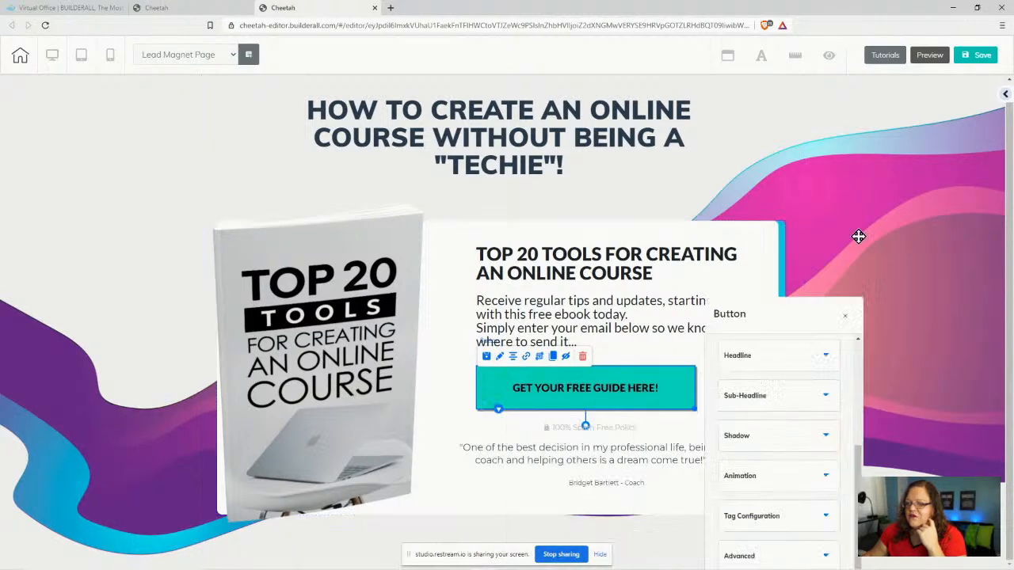
left_click(887, 379)
scroll(912, 356, "down", 3)
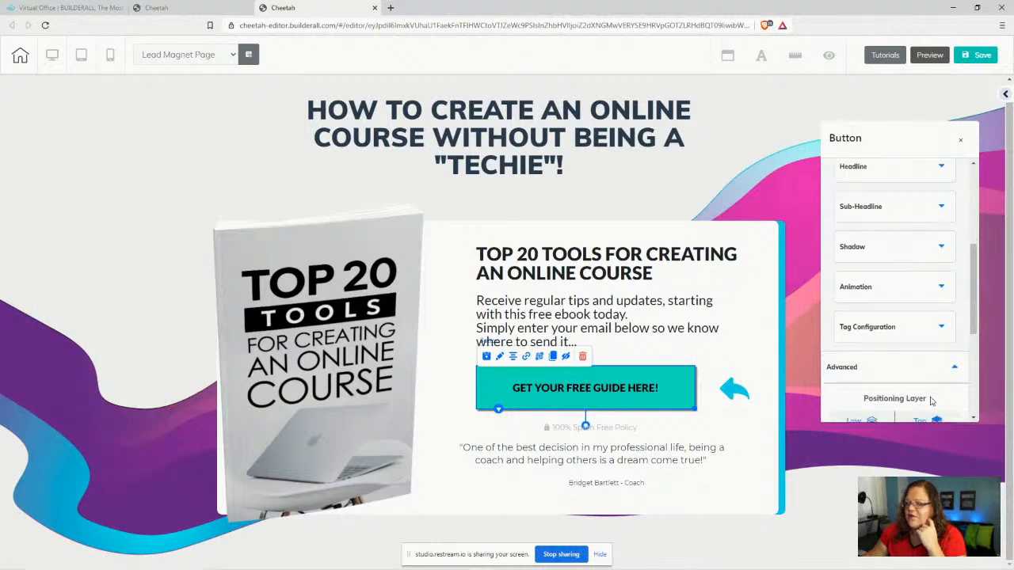
left_click(933, 192)
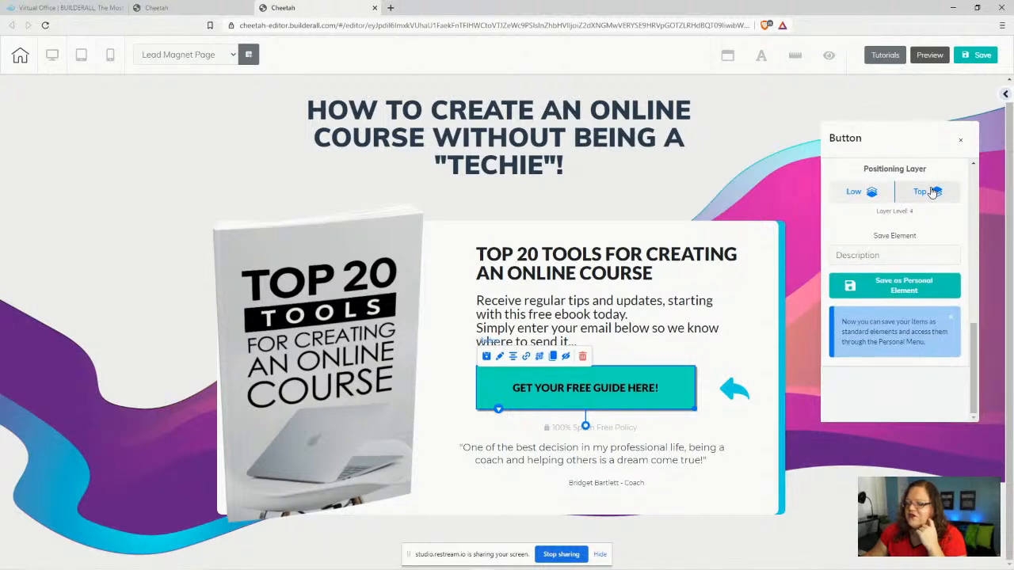
left_click(933, 193)
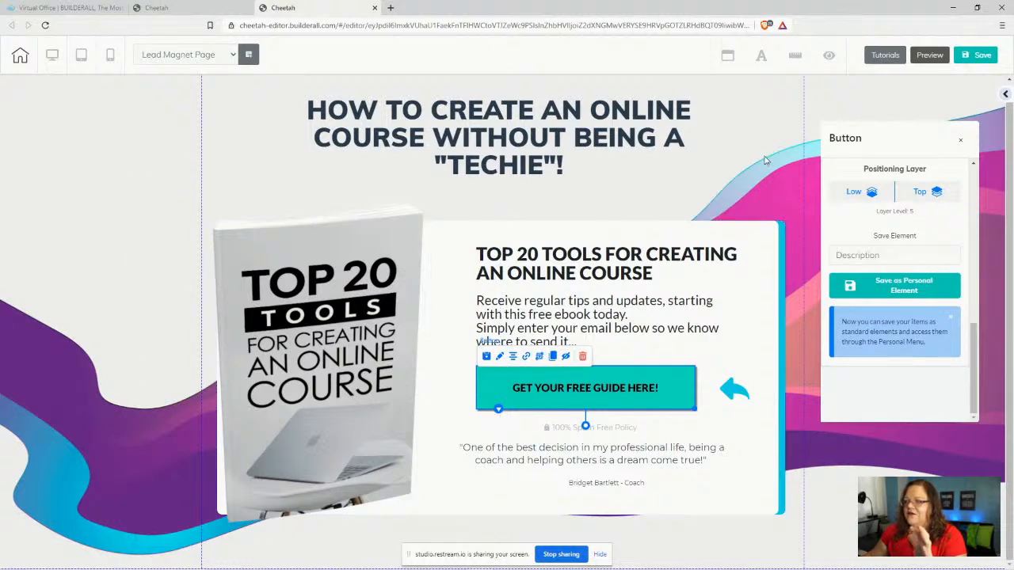
- Close the button settings, then save and publish the site, dismissing the confirmation
left_click(110, 177)
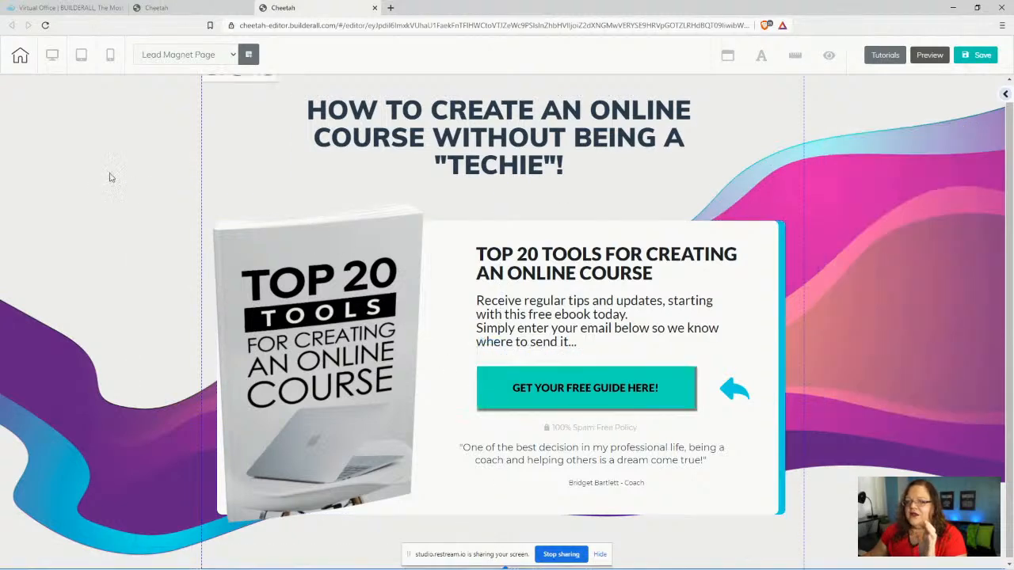
left_click(982, 54)
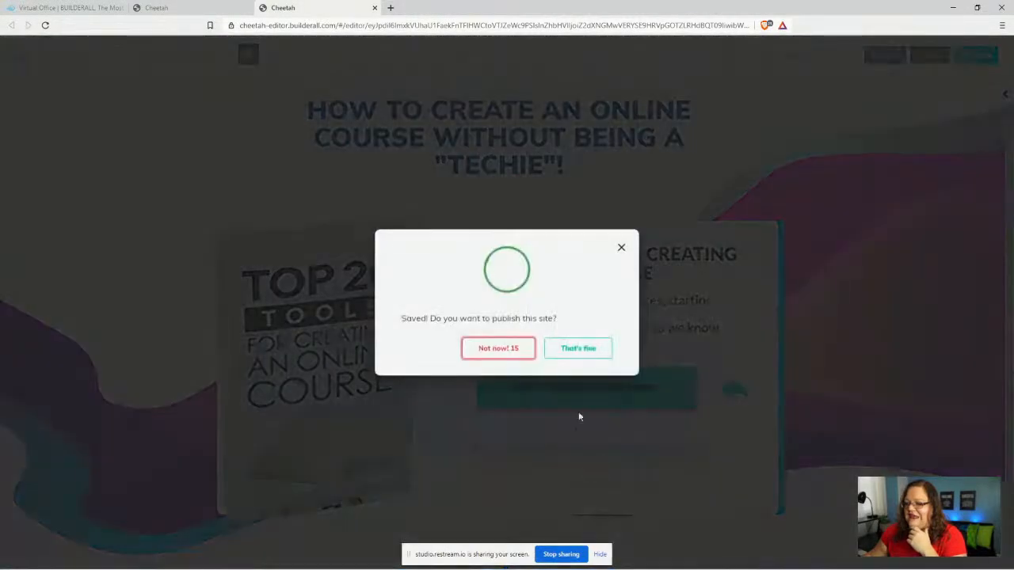
left_click(579, 349)
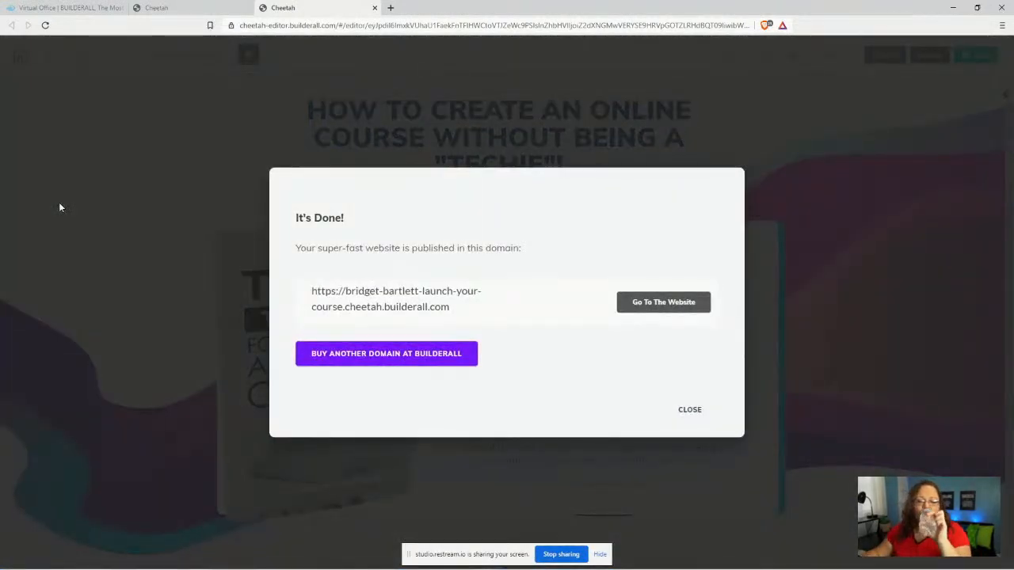
left_click(688, 410)
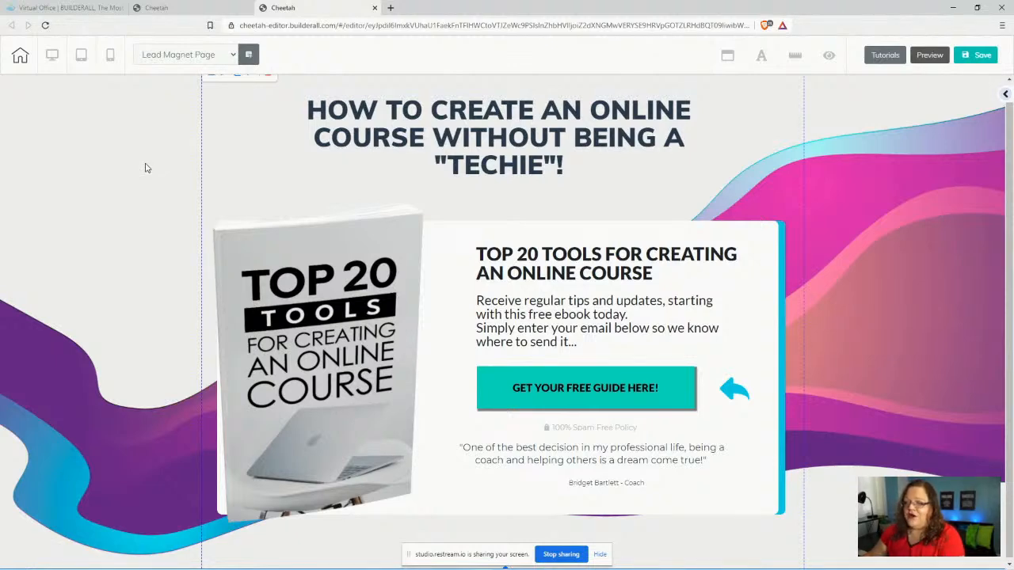
- Return to the top of the page and switch the editor to the mobile layout
scroll(152, 198, "up", 1)
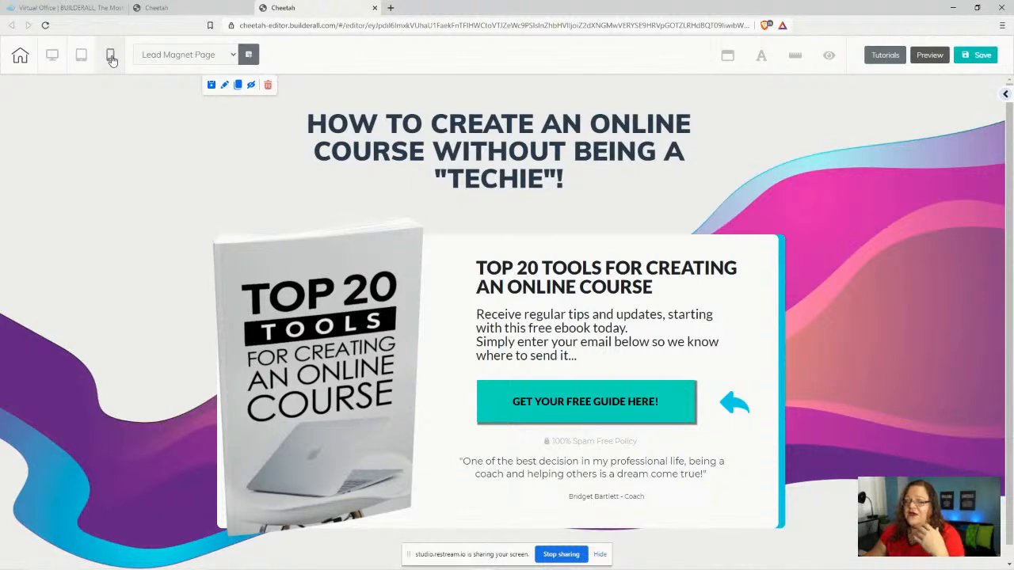
left_click(111, 57)
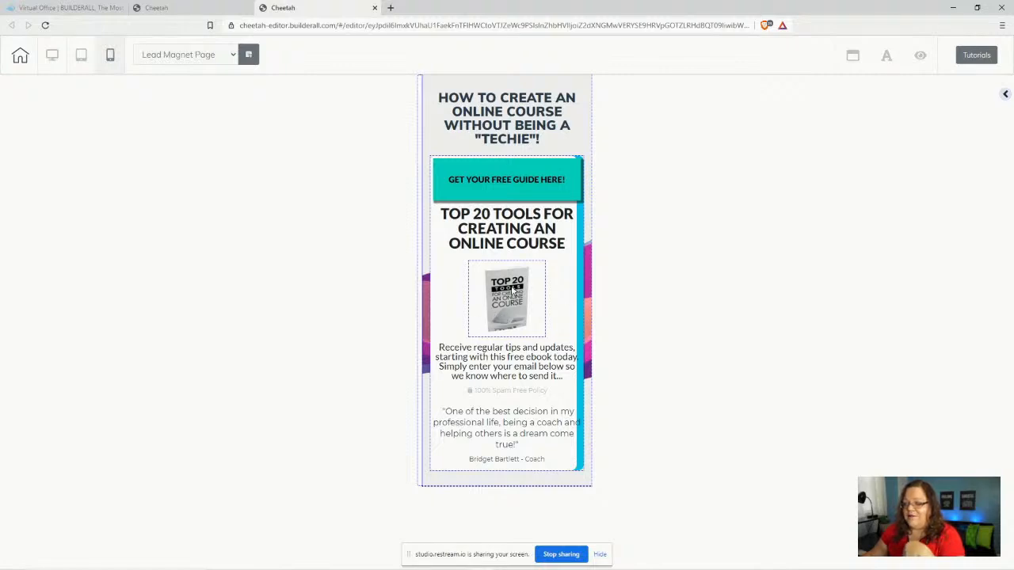
- Open the headline's General Settings in the sidebar, showing mobile size 25 and centred alignment
left_click(502, 118)
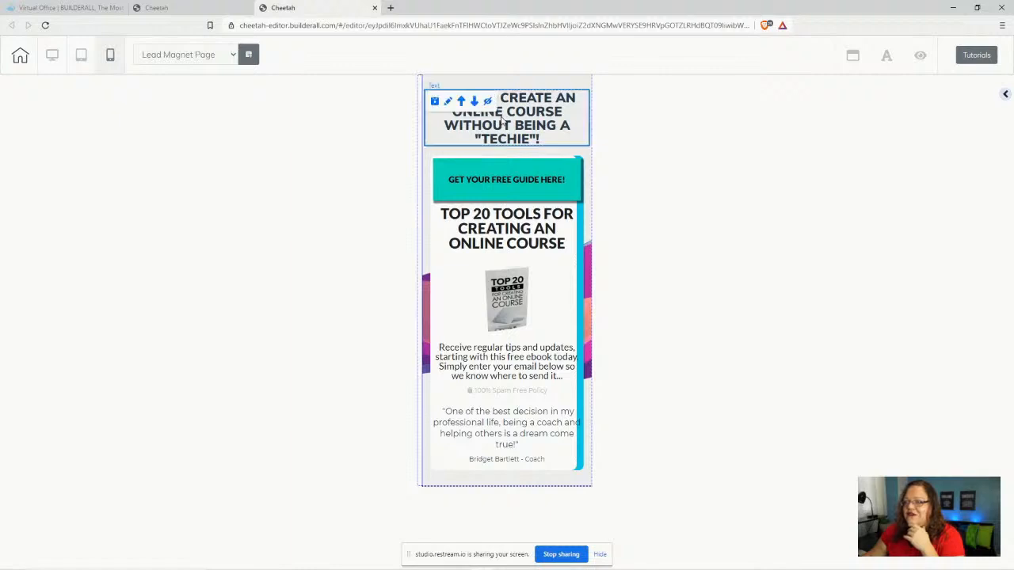
left_click(447, 102)
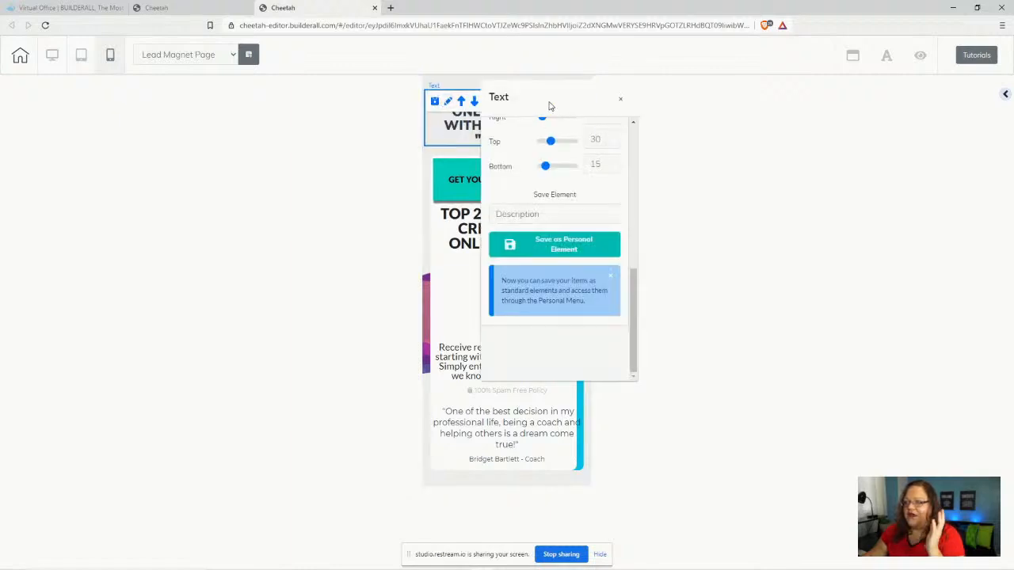
left_click_drag(547, 104, 833, 110)
scroll(863, 261, "up", 5)
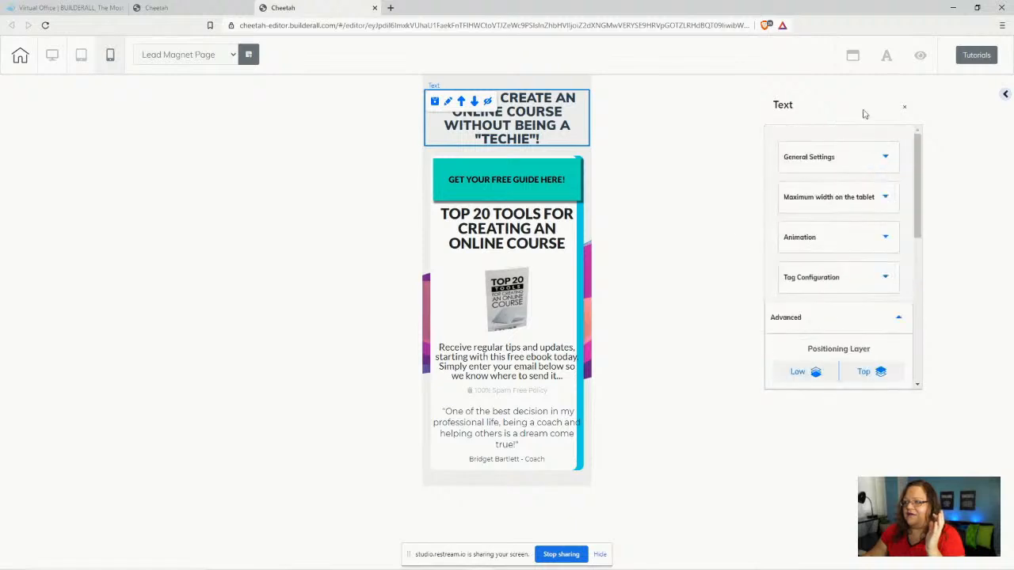
left_click_drag(860, 102, 841, 193)
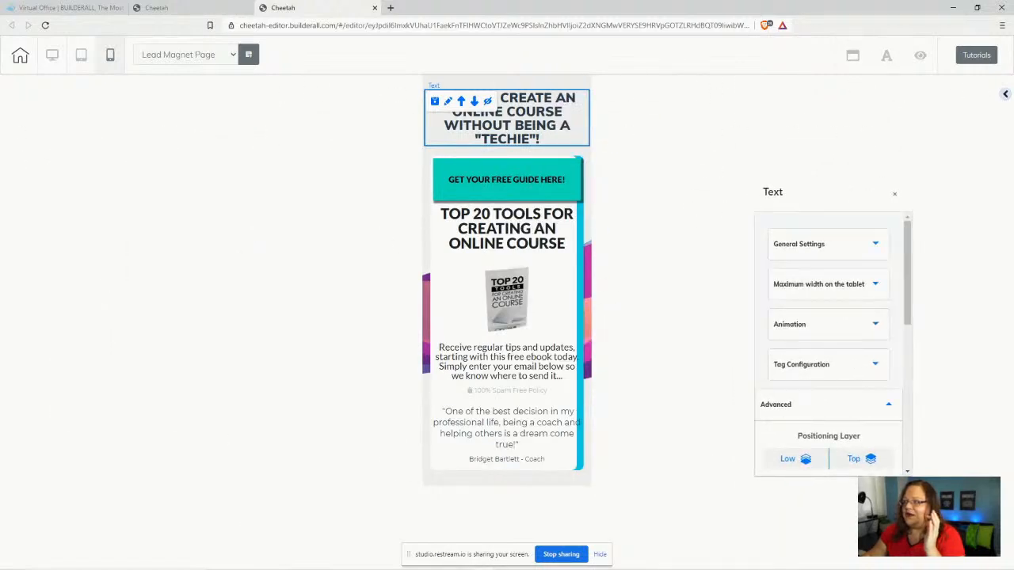
double_click(1005, 95)
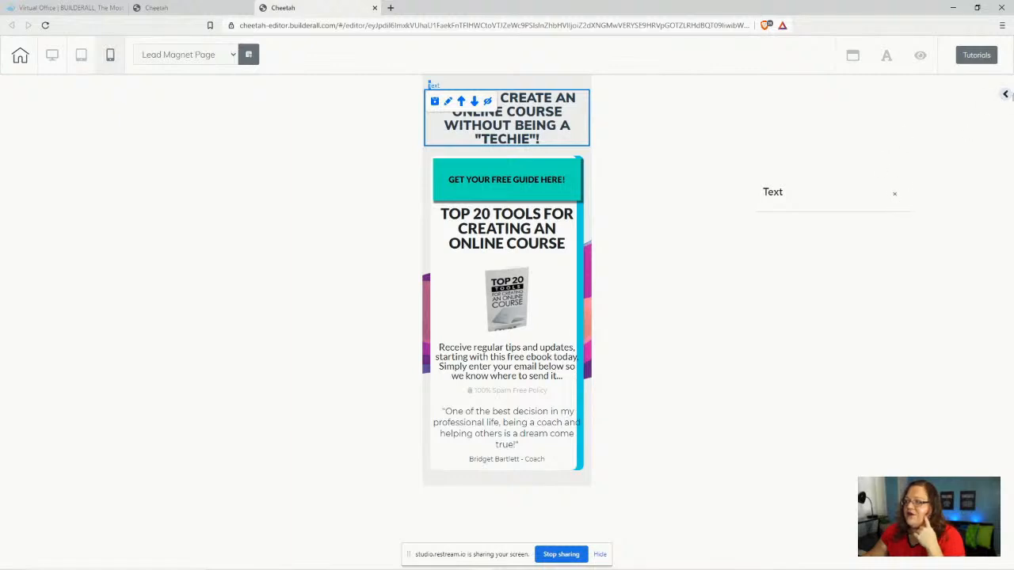
left_click(1005, 95)
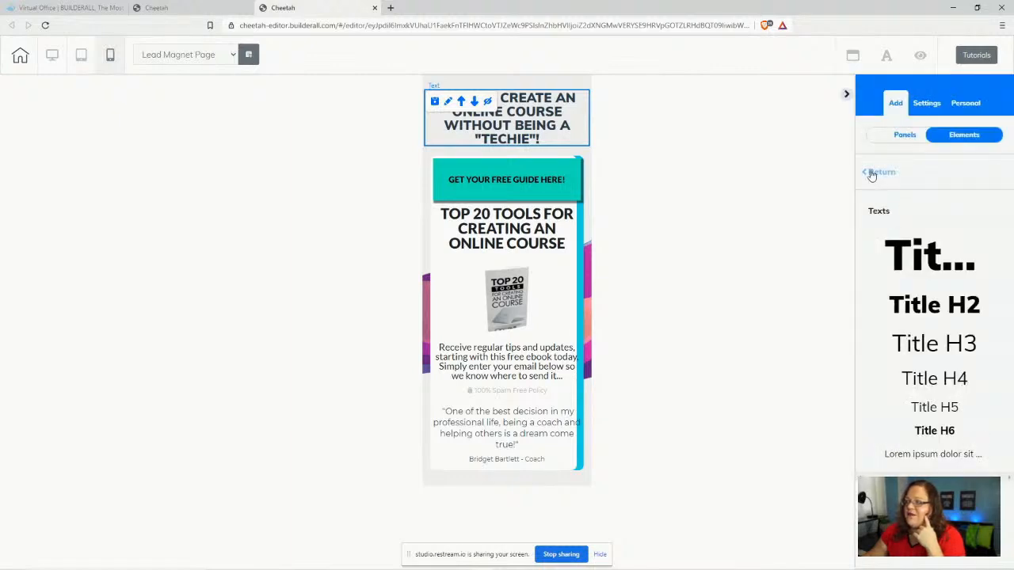
left_click(871, 174)
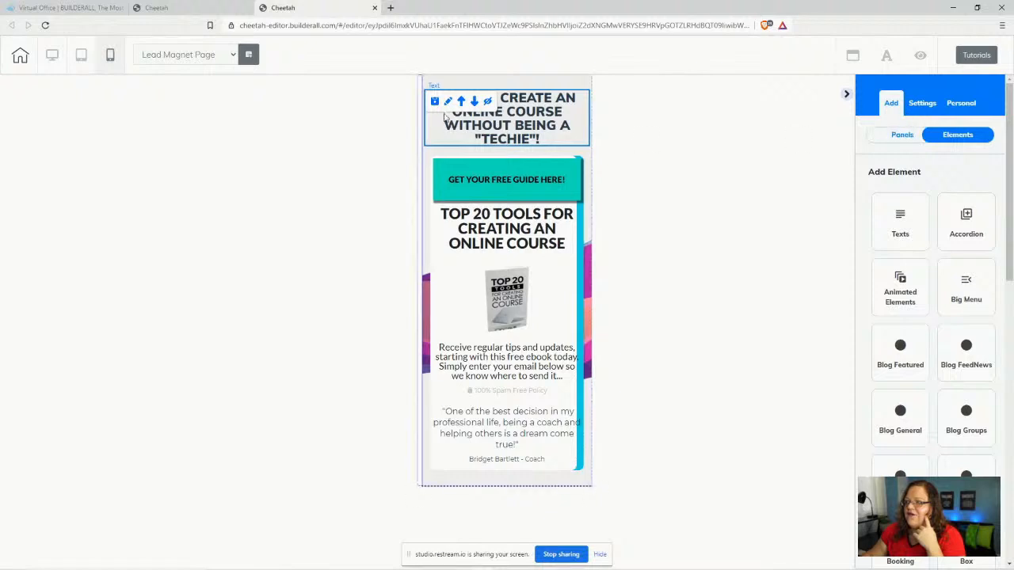
left_click(445, 116)
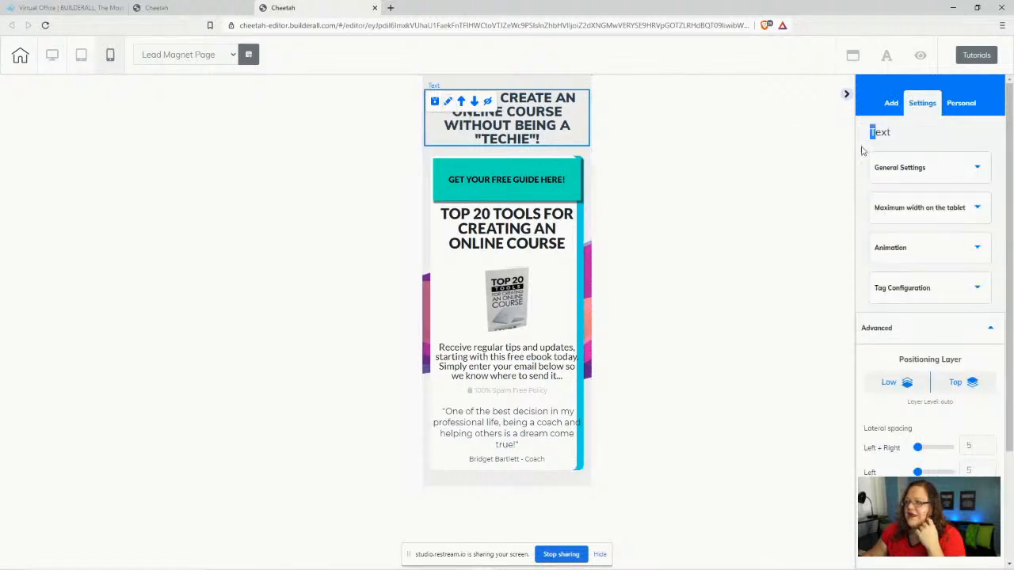
left_click(958, 162)
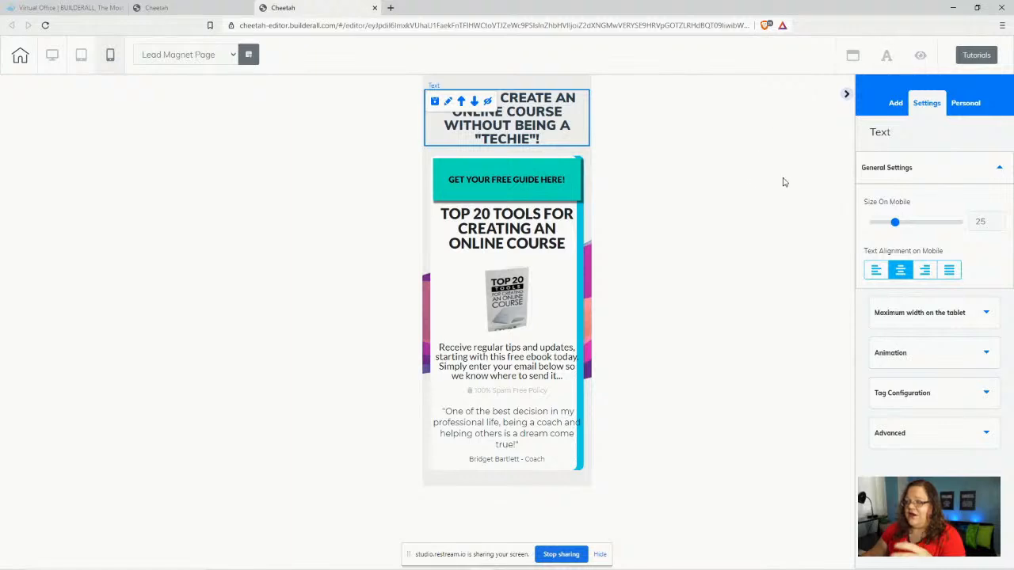
- Set the headline's mobile text size to 26
left_click(998, 225)
left_click(999, 225)
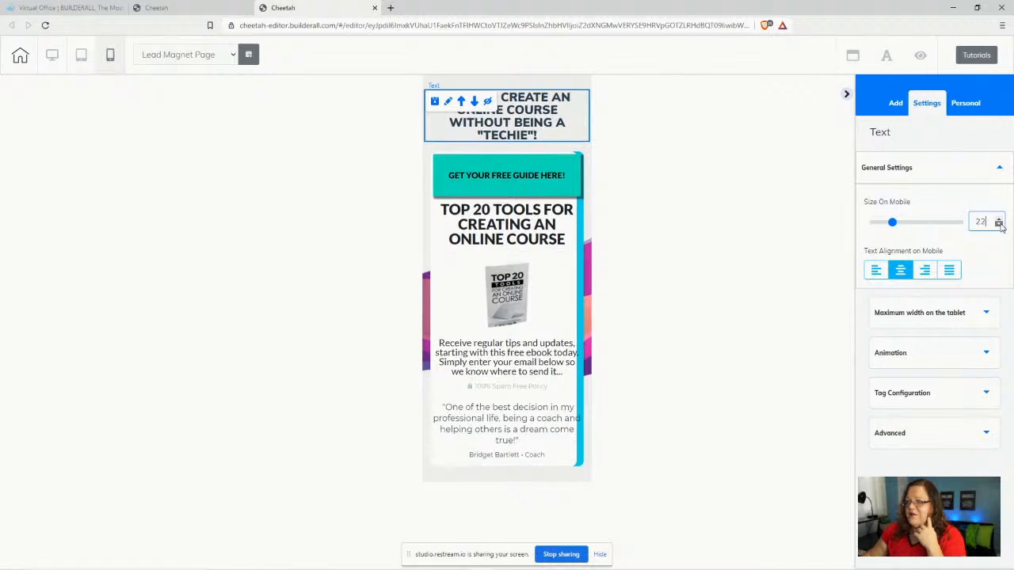
left_click(999, 225)
left_click(998, 225)
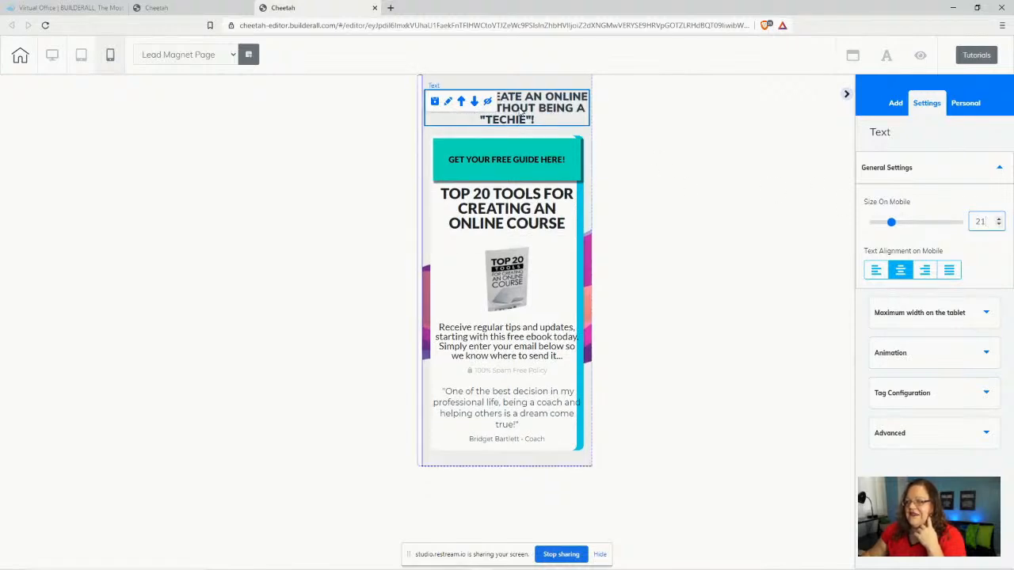
left_click(998, 218)
left_click(999, 219)
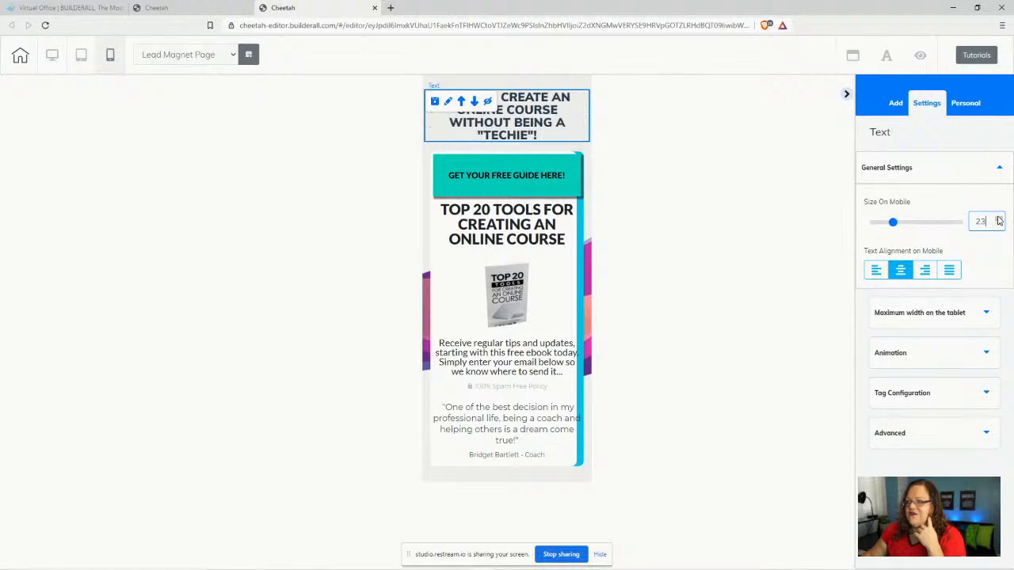
left_click(998, 219)
left_click(999, 219)
left_click(999, 219)
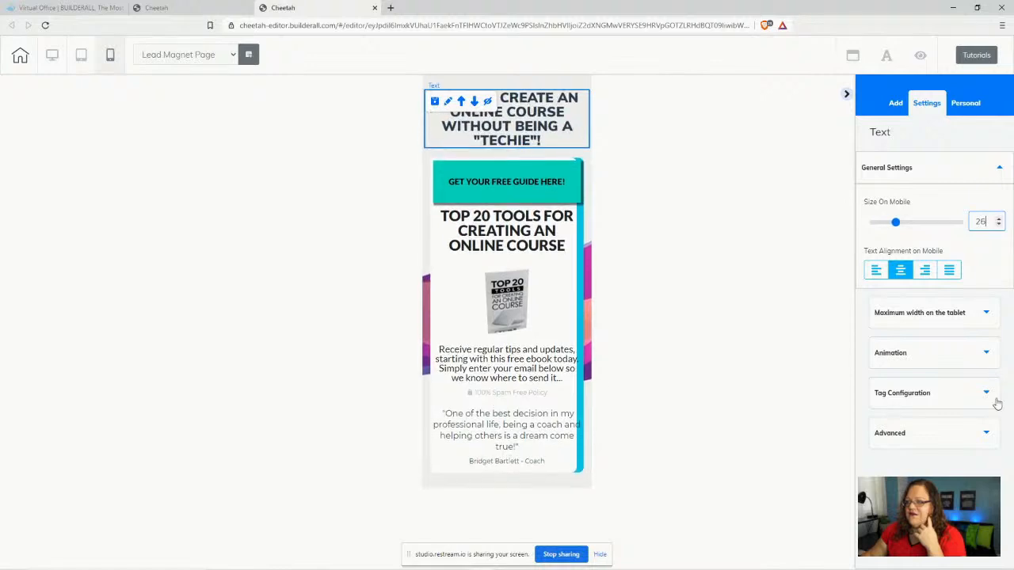
- Widen the headline's left and right side spacing from 5 to 19 under Advanced
left_click(964, 433)
scroll(957, 388, "down", 2)
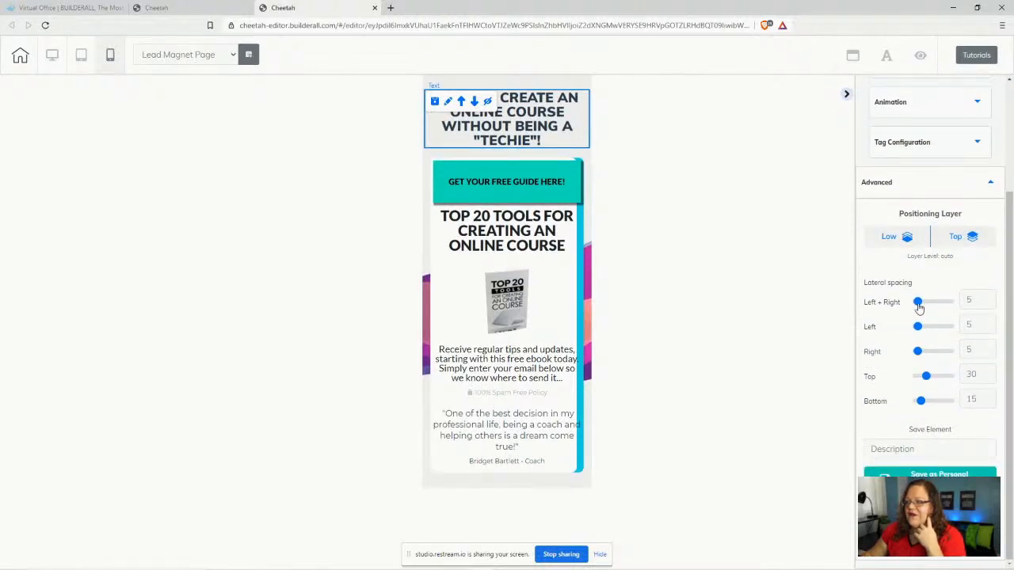
left_click_drag(918, 302, 924, 301)
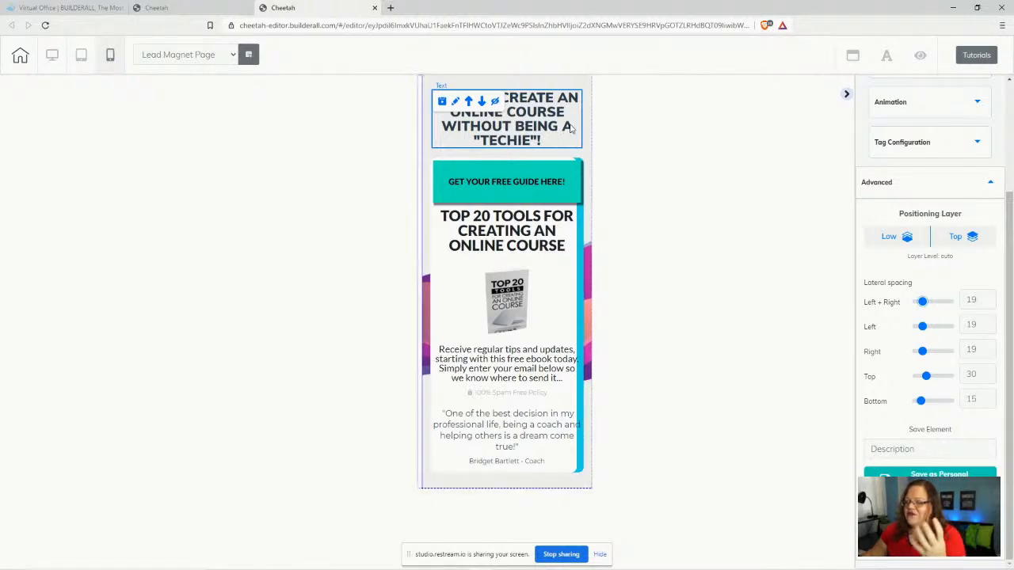
scroll(964, 205, "up", 3)
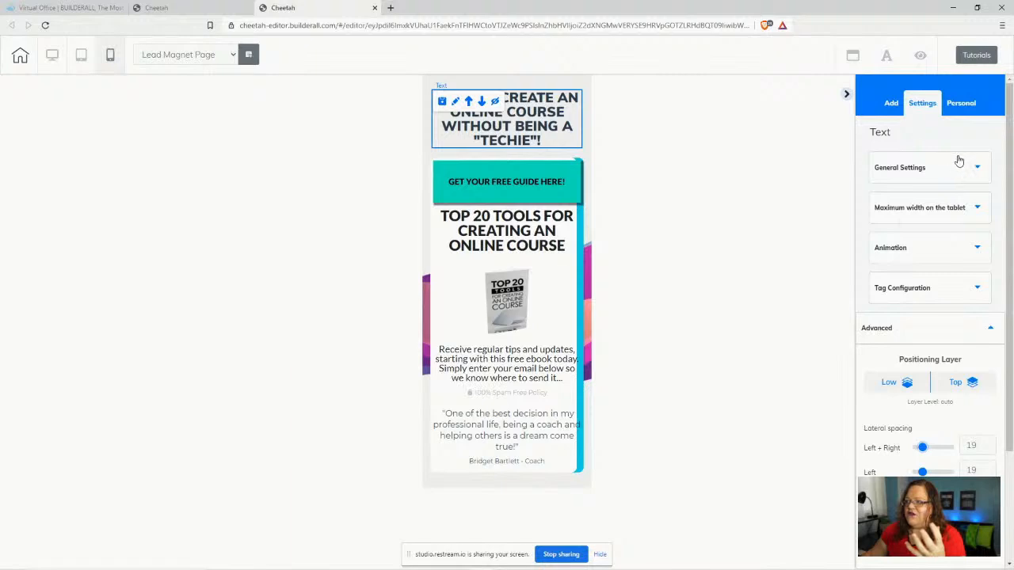
- Set the headline's mobile text size to 25, then select the GET YOUR FREE GUIDE HERE! button
left_click(965, 167)
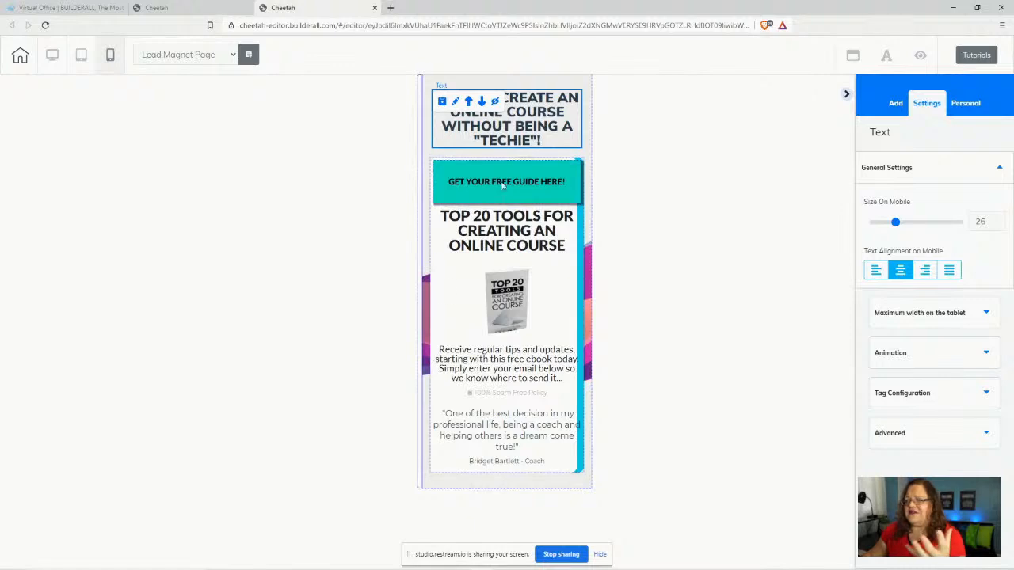
left_click(999, 225)
left_click(999, 225)
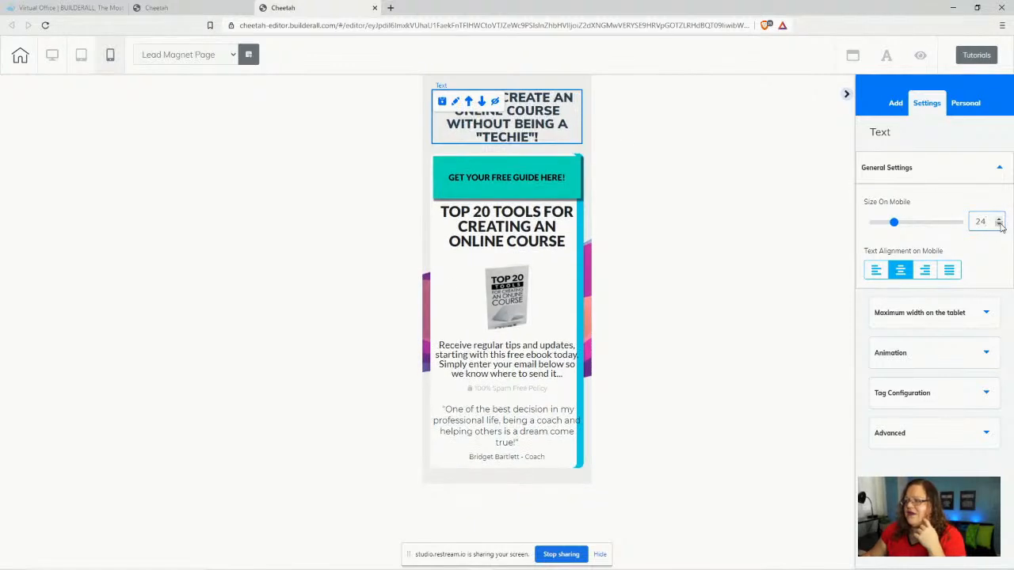
left_click(1000, 225)
left_click(999, 225)
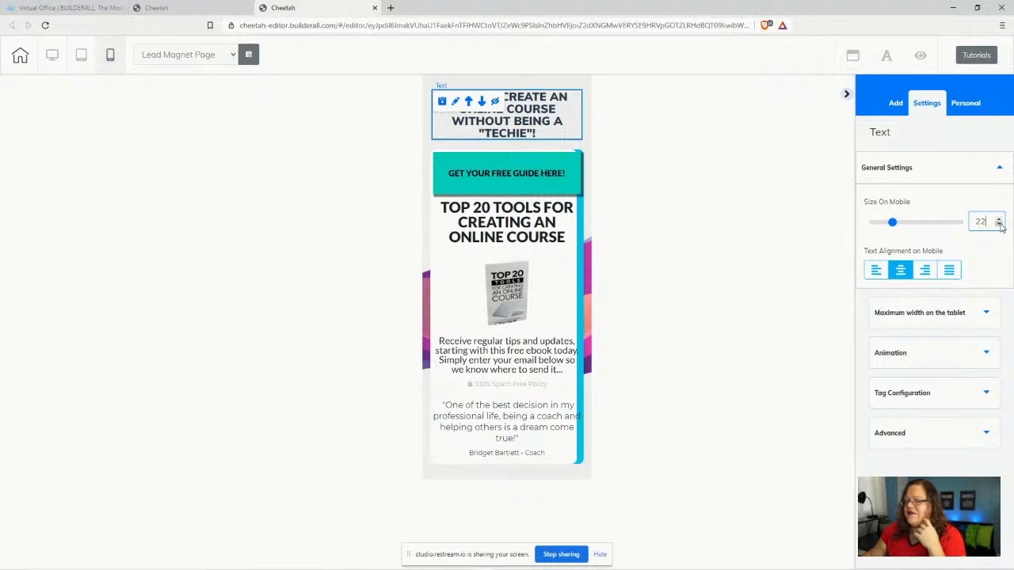
left_click(999, 225)
left_click(999, 225)
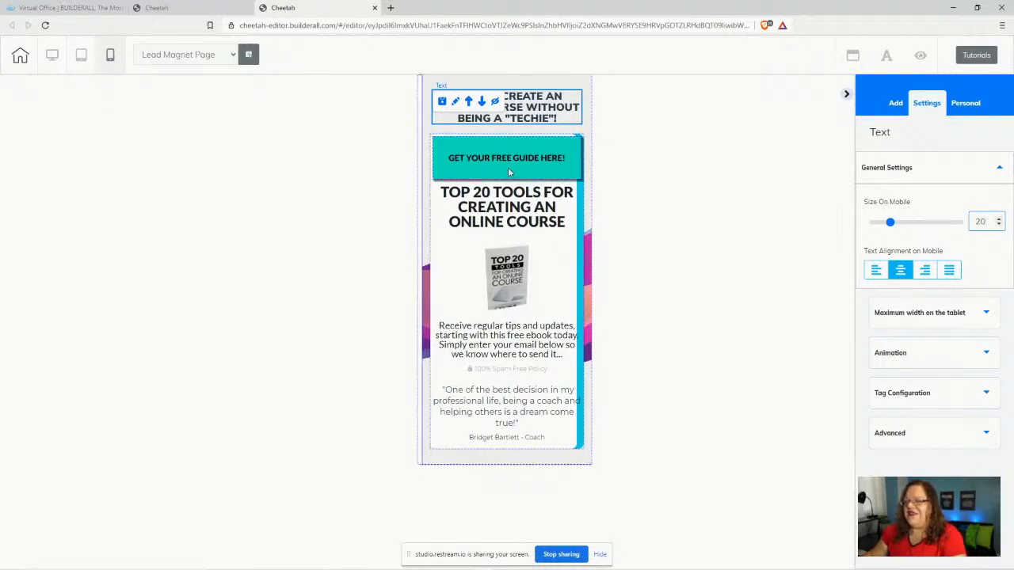
left_click(998, 219)
left_click(998, 219)
left_click(999, 220)
left_click(999, 219)
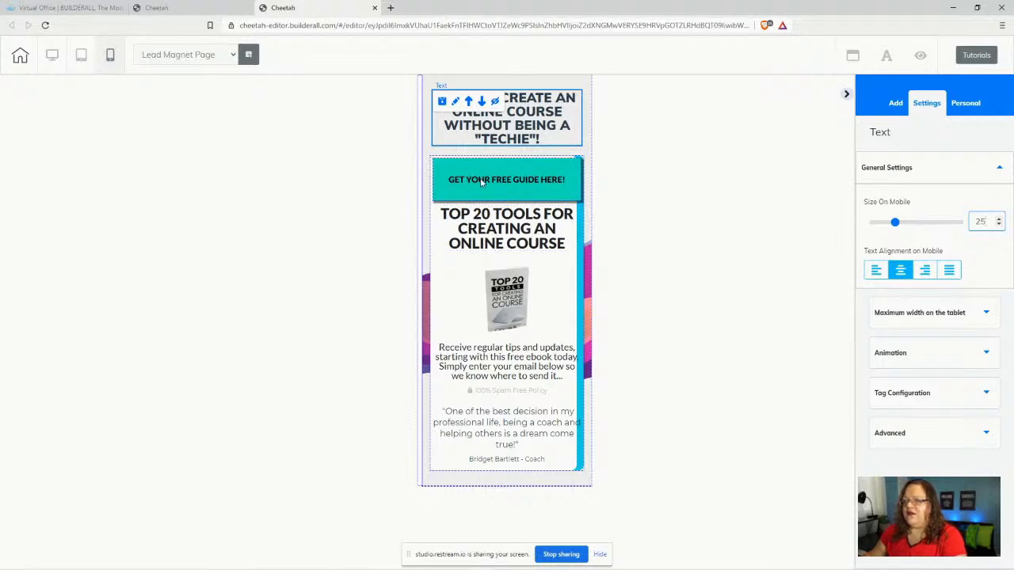
left_click(446, 178)
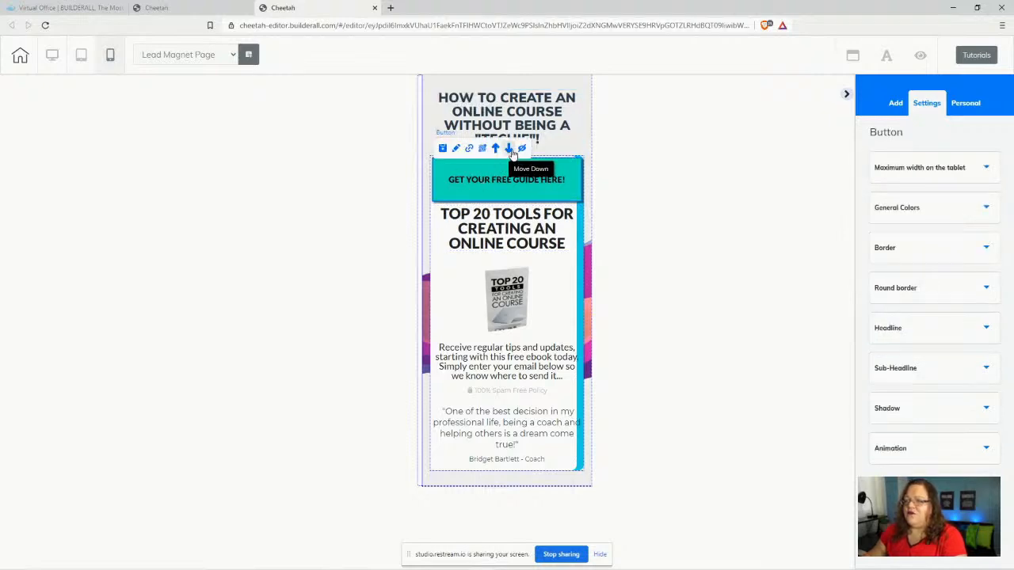
- Move the guide button below the ebook image and the ebook image above the TOP 20 TOOLS heading
left_click(509, 150)
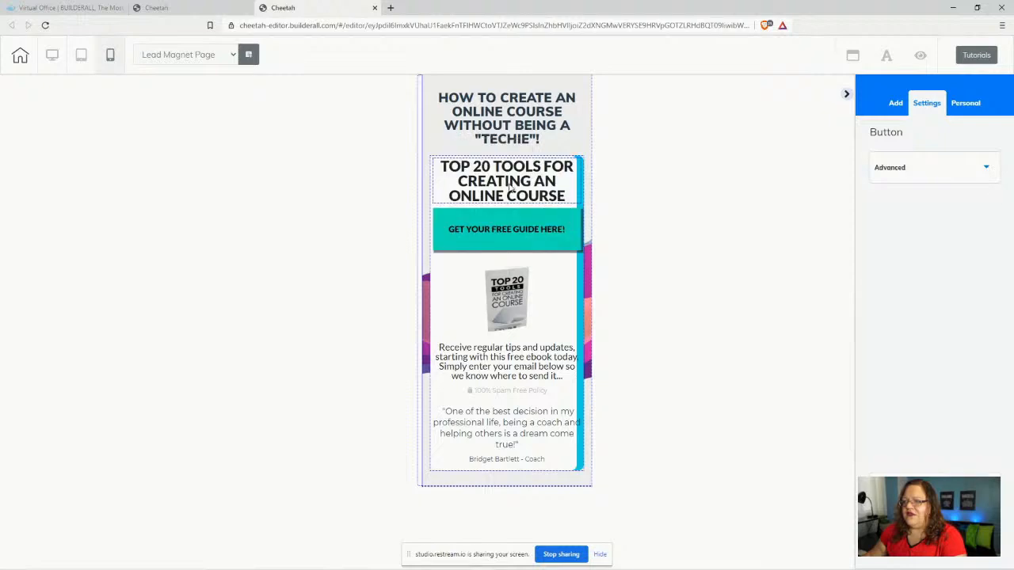
left_click(507, 208)
left_click(506, 209)
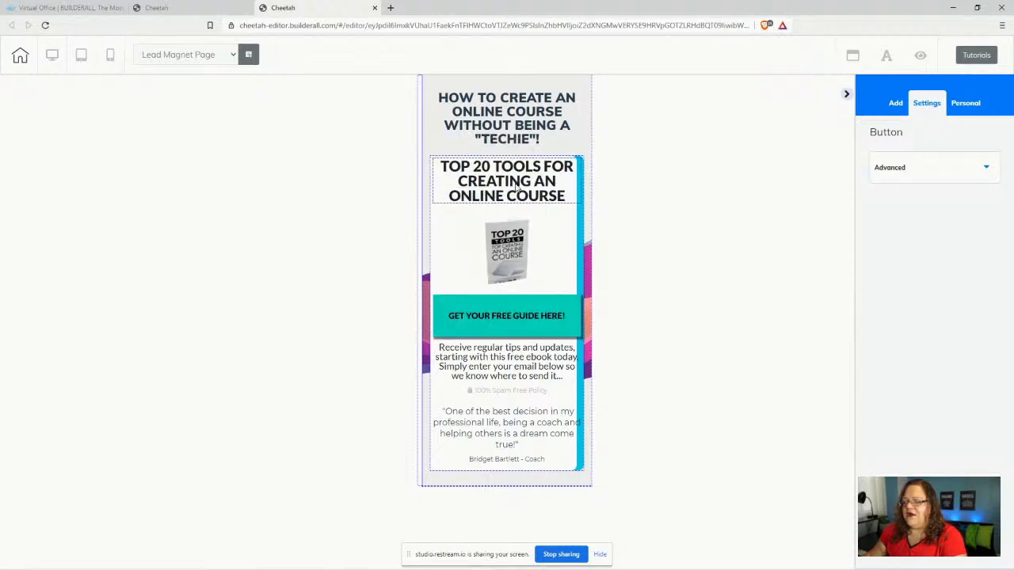
left_click(516, 187)
left_click(510, 275)
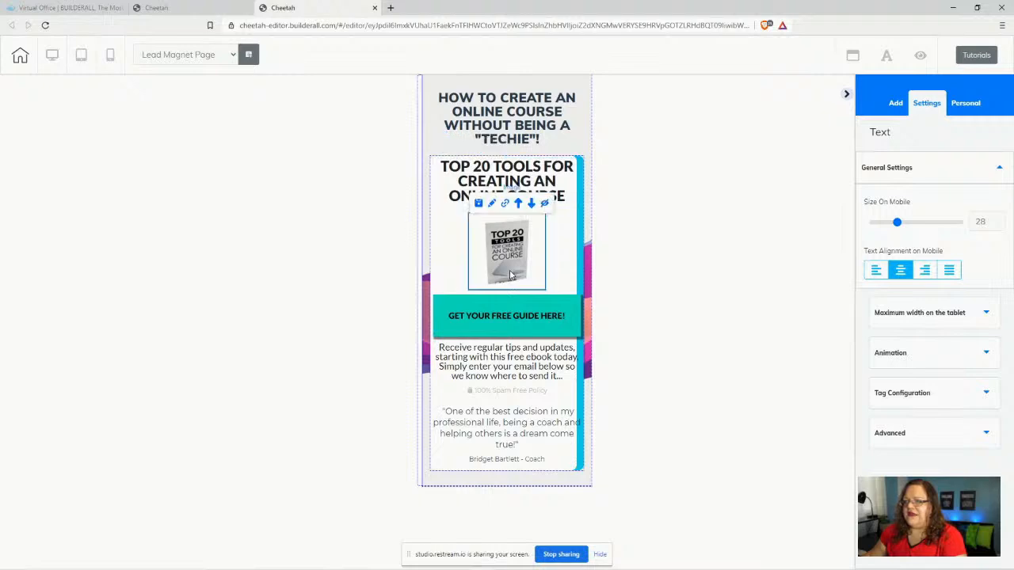
left_click(518, 203)
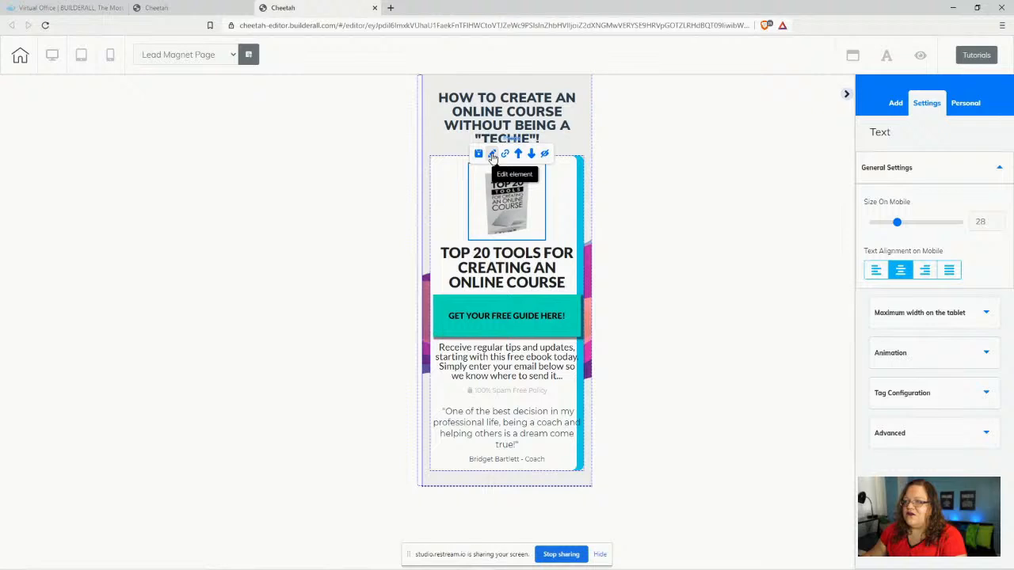
- Reduce the ebook image's left and right spacing from 73 to 14
left_click(491, 154)
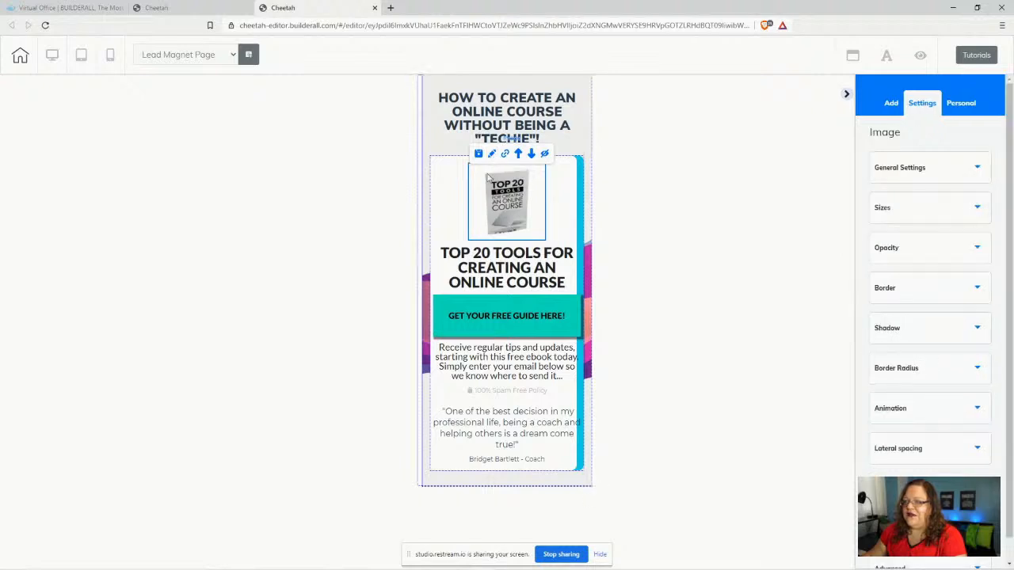
scroll(952, 428, "down", 1)
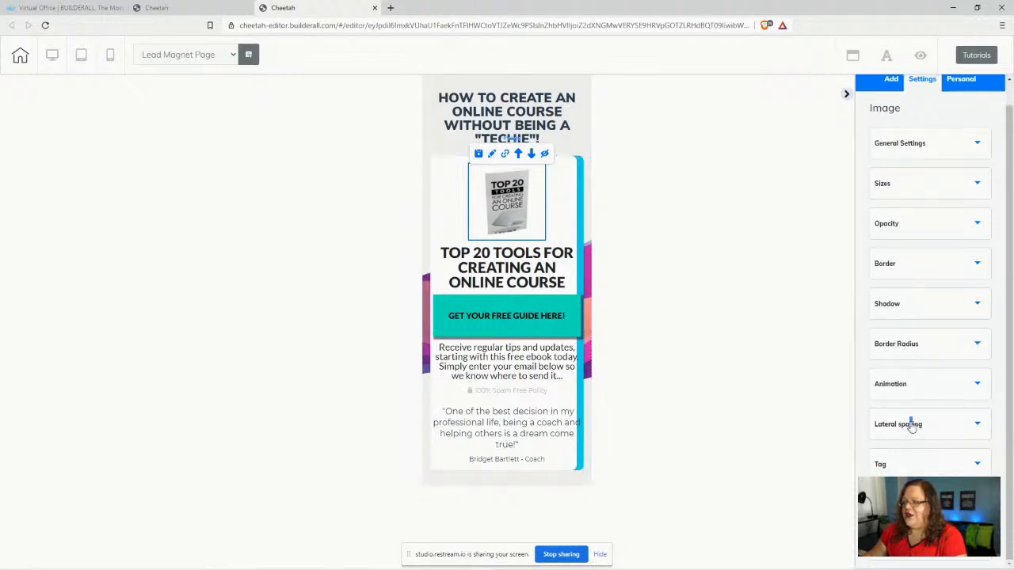
left_click(909, 425)
scroll(950, 396, "down", 3)
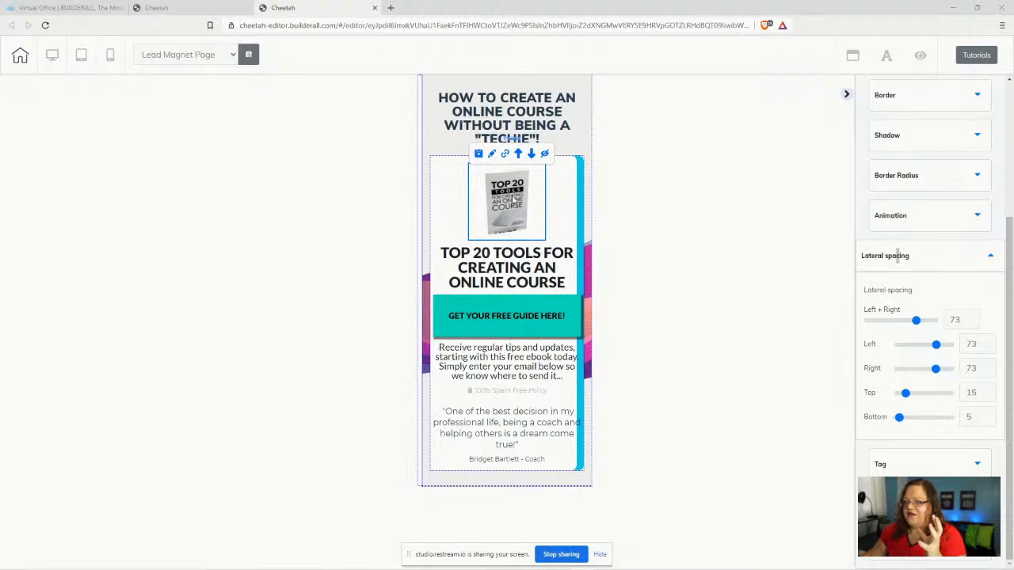
left_click_drag(917, 322, 877, 321)
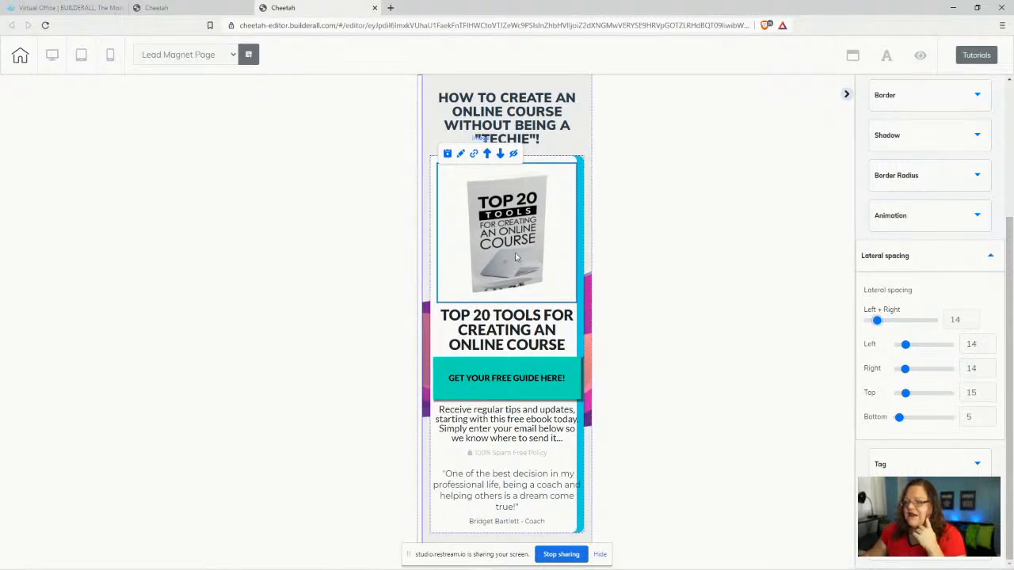
- Lower the TOP 20 TOOLS heading's mobile font size to 18 so it fits two lines
left_click(491, 336)
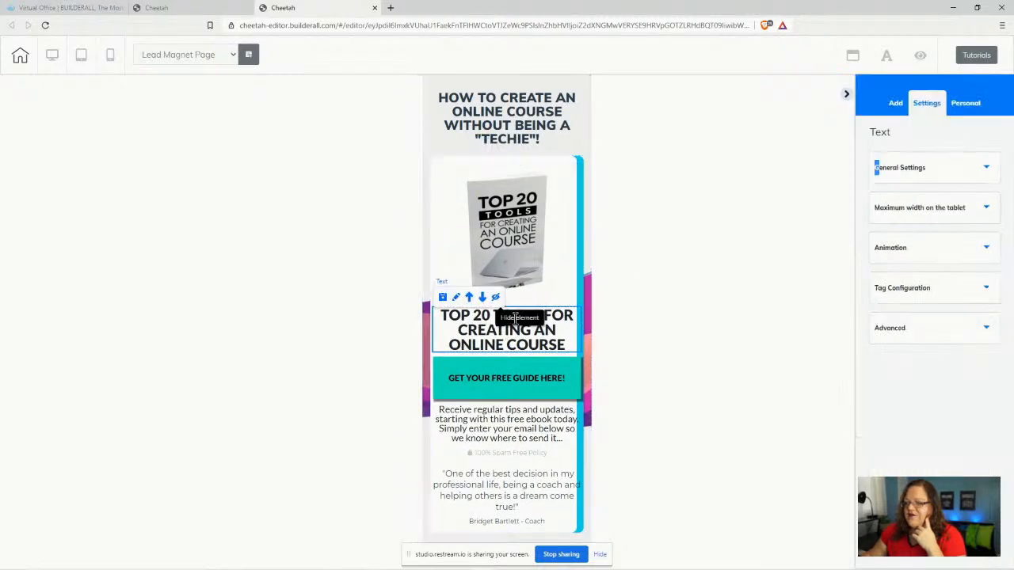
left_click(942, 168)
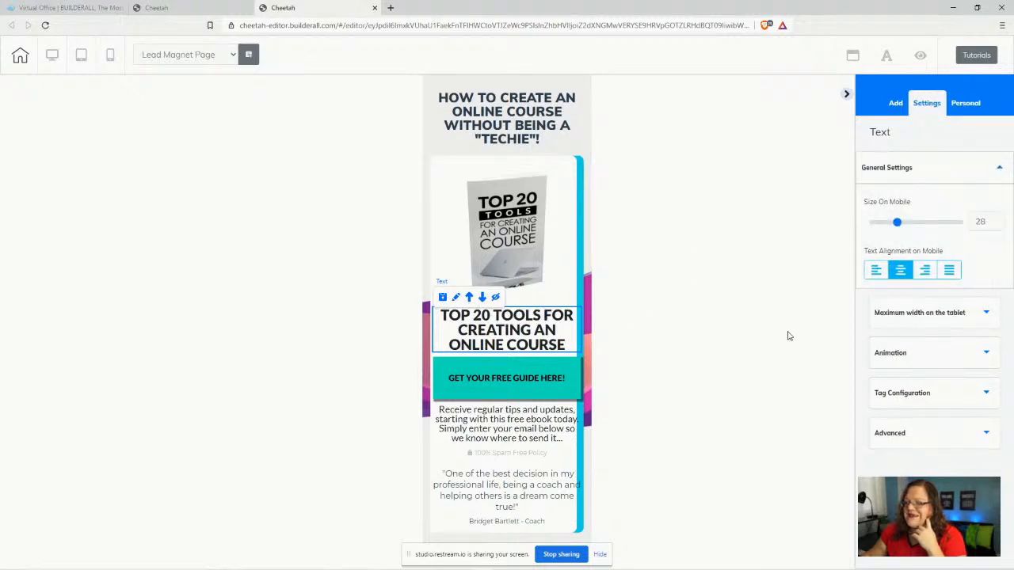
left_click(999, 225)
left_click(999, 225)
left_click(999, 225)
left_click(999, 224)
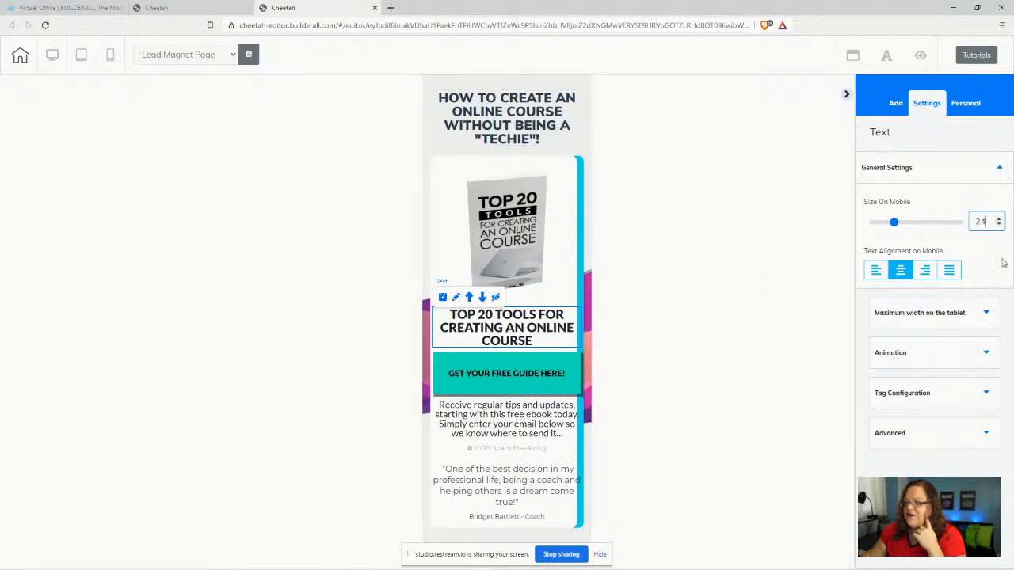
left_click(999, 225)
left_click(998, 225)
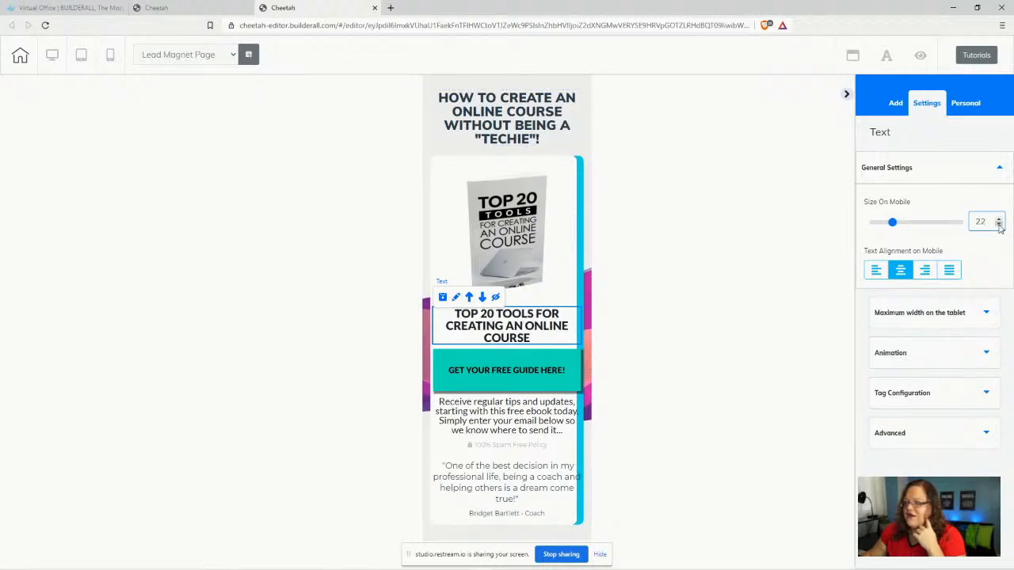
left_click(998, 225)
left_click(998, 225)
left_click(999, 225)
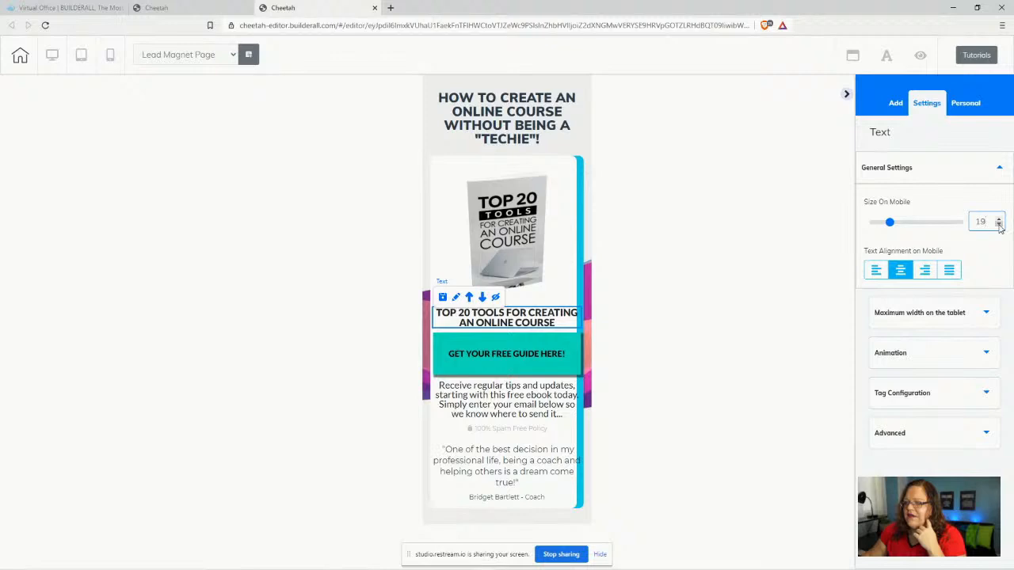
left_click(999, 225)
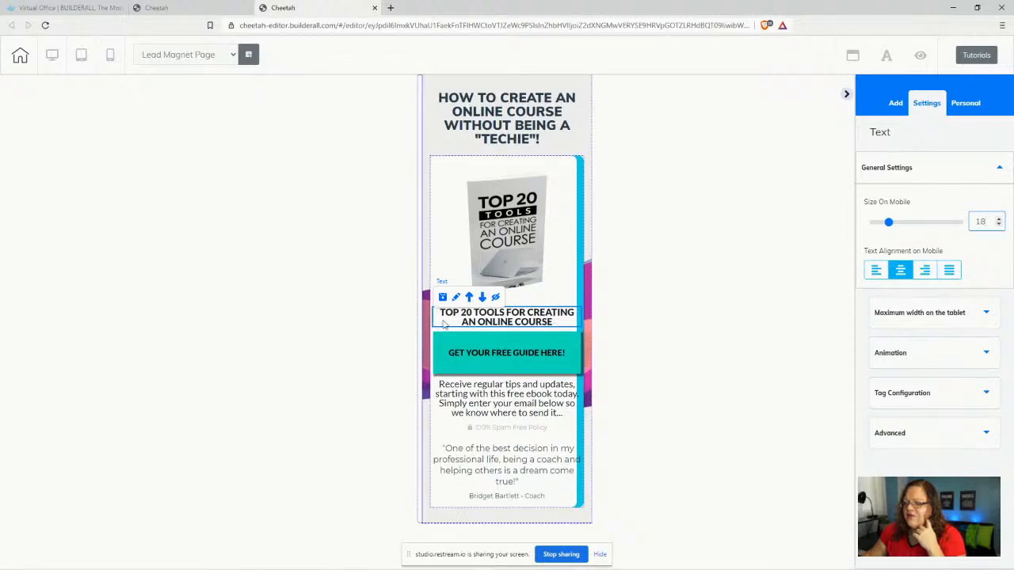
- Give the TOP 20 TOOLS heading left and right side spacing of 15
left_click(925, 432)
scroll(927, 356, "down", 2)
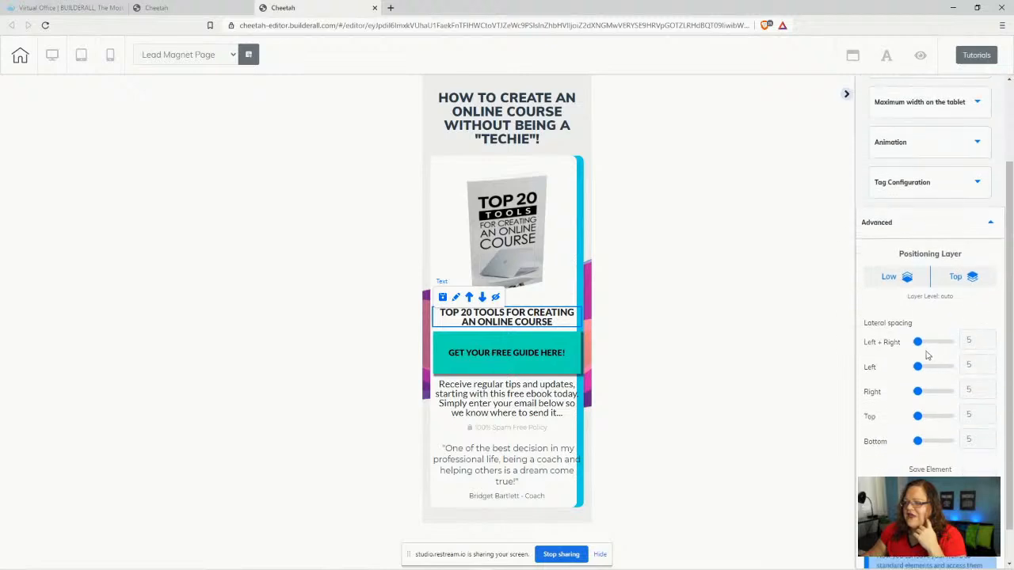
left_click_drag(919, 344, 922, 342)
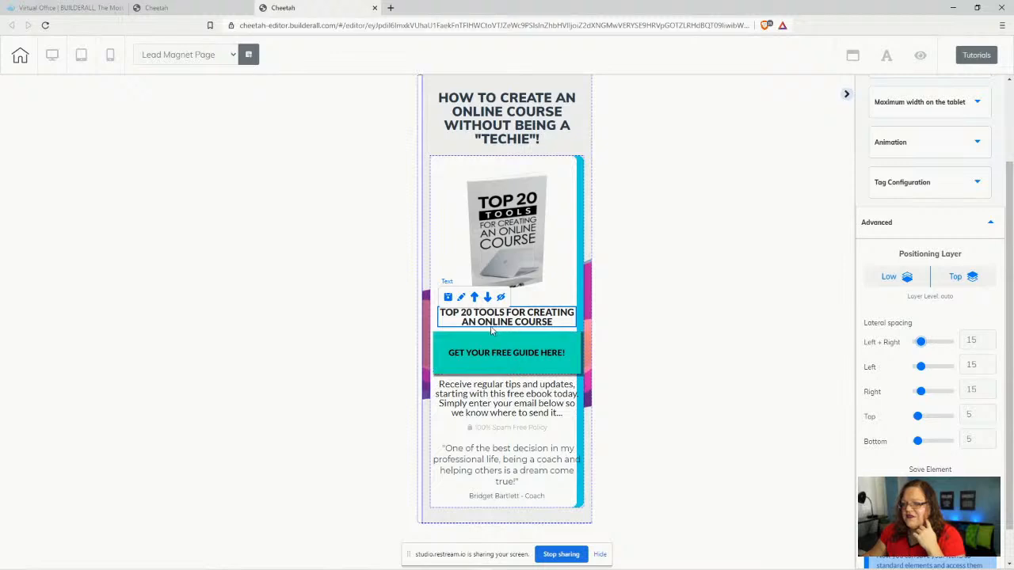
- Give the intro paragraph 15 side spacing and mobile text size 16
left_click(529, 365)
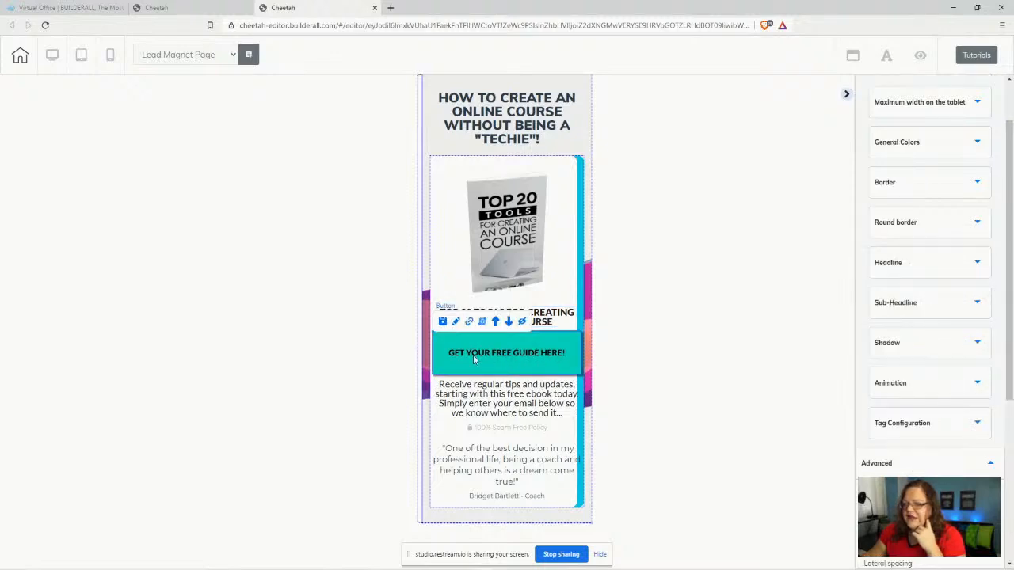
left_click(501, 408)
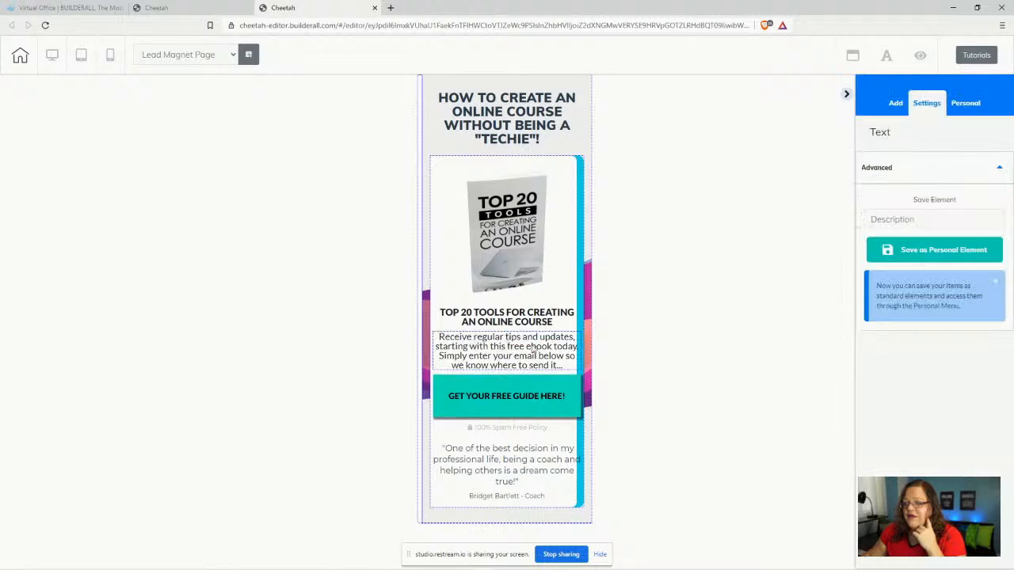
left_click(484, 357)
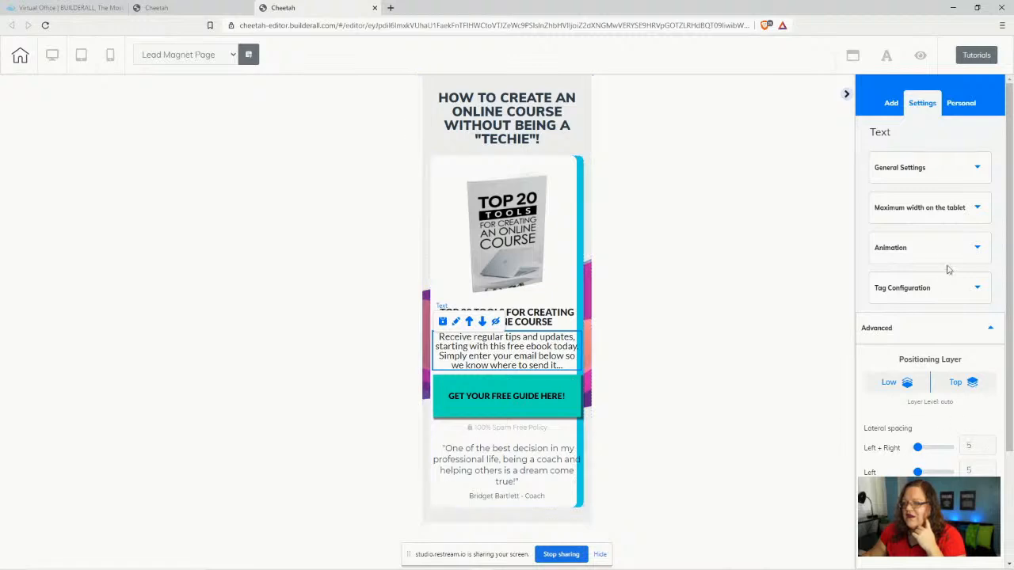
left_click_drag(919, 449, 922, 450)
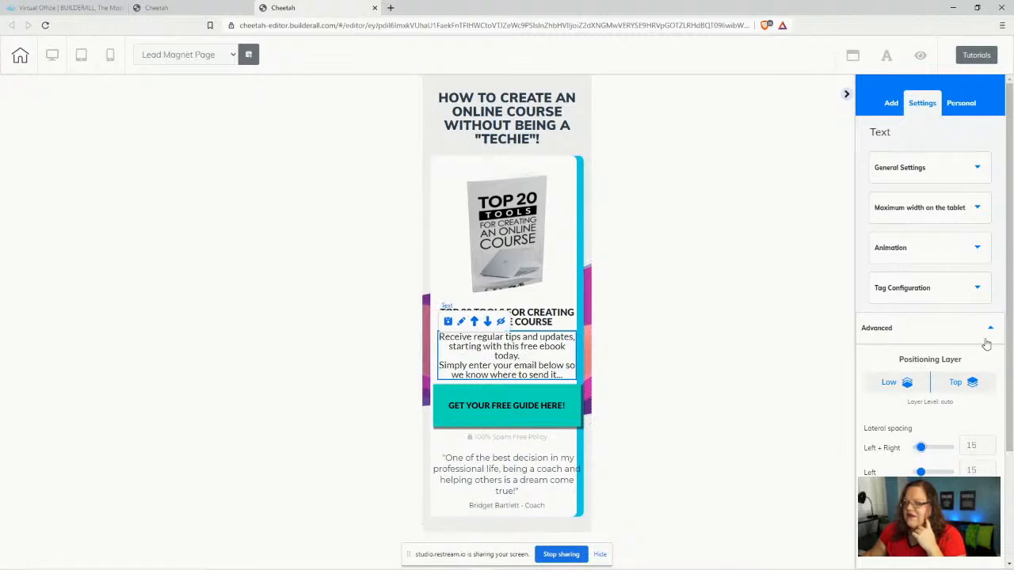
left_click(926, 169)
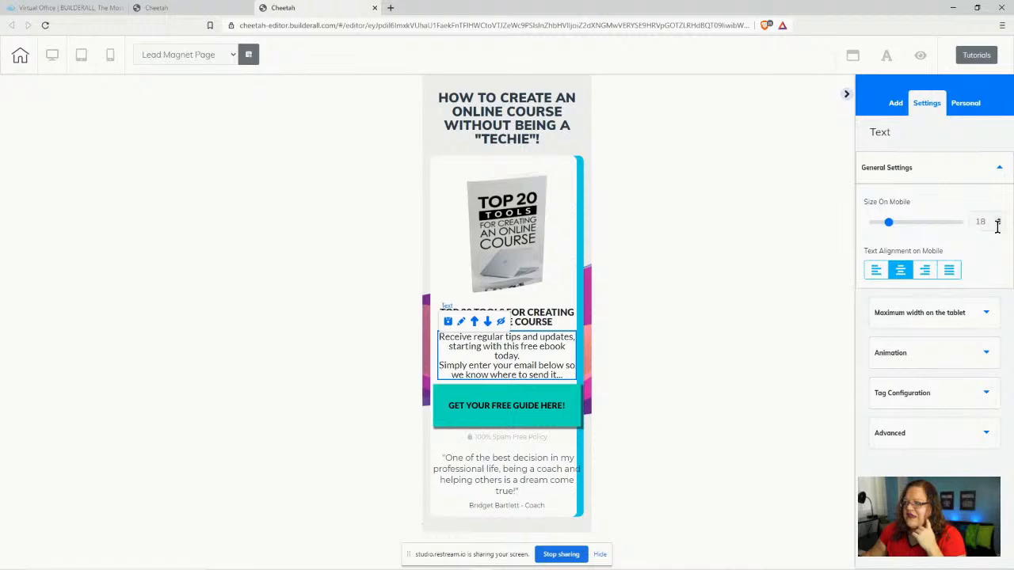
left_click(999, 225)
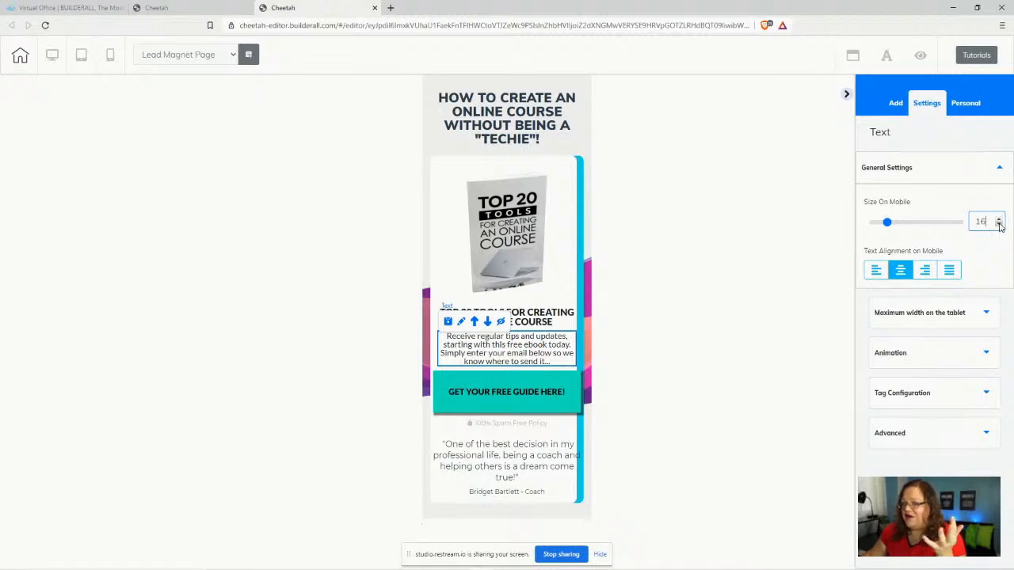
left_click(506, 399)
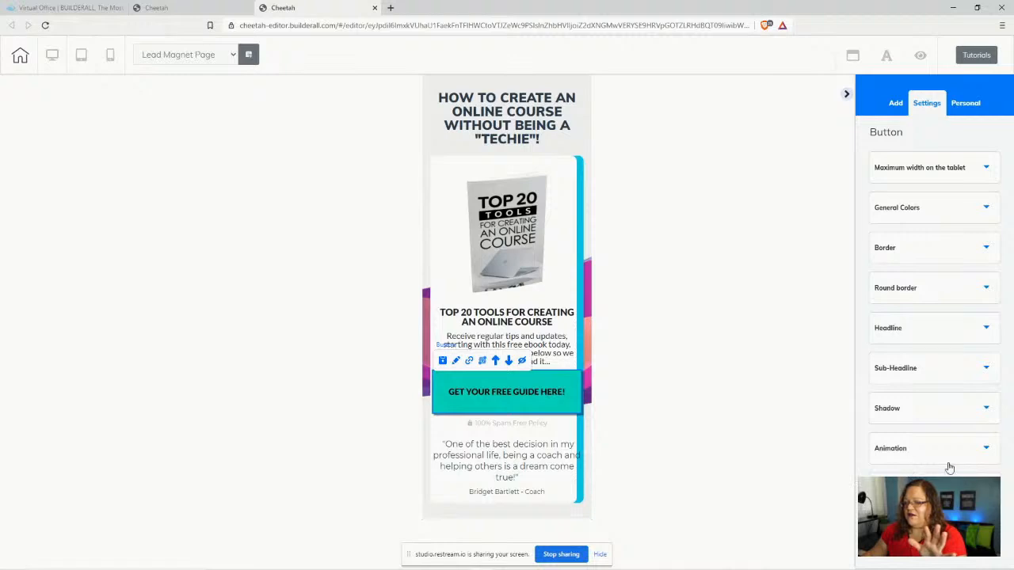
- Set the GET YOUR FREE GUIDE HERE! button's side spacing to 21 and its mobile font size to 16
scroll(943, 372, "down", 5)
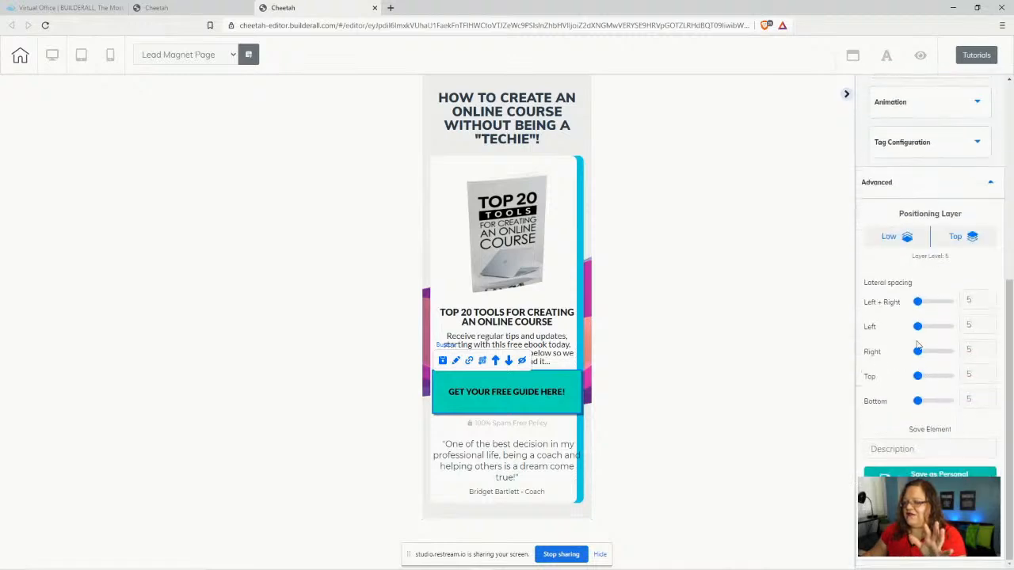
left_click_drag(919, 306, 922, 302)
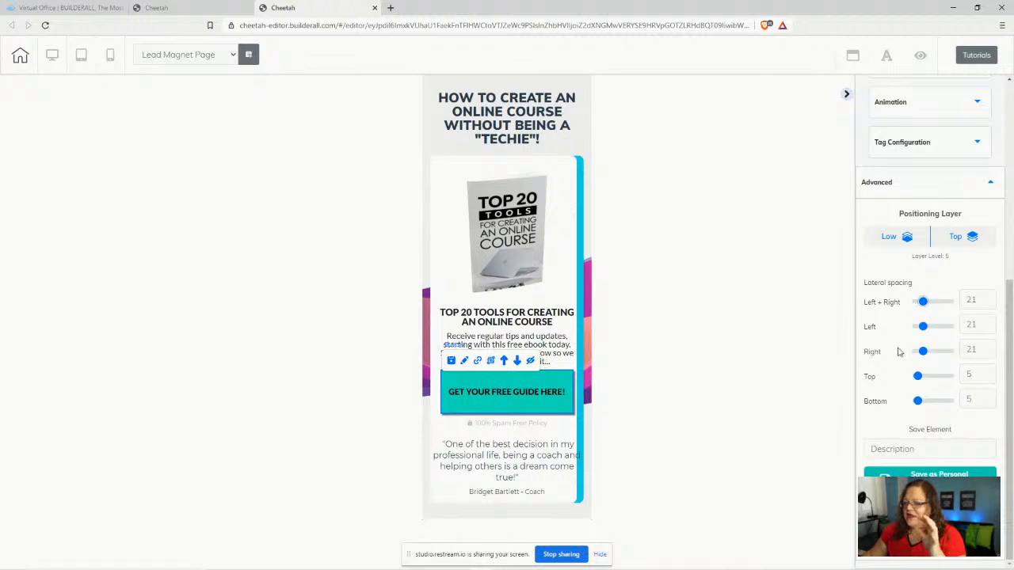
scroll(933, 359, "up", 4)
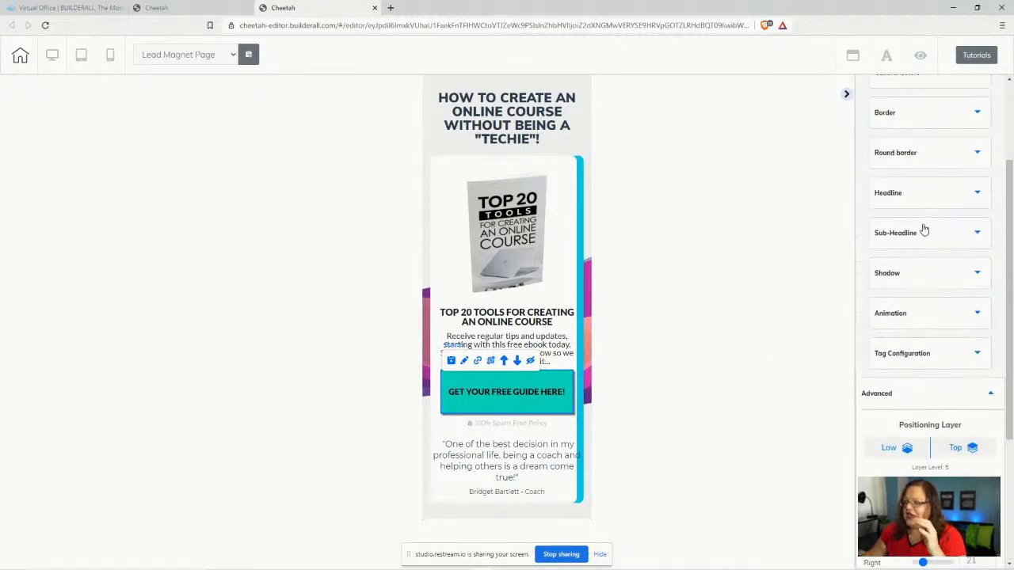
left_click(925, 198)
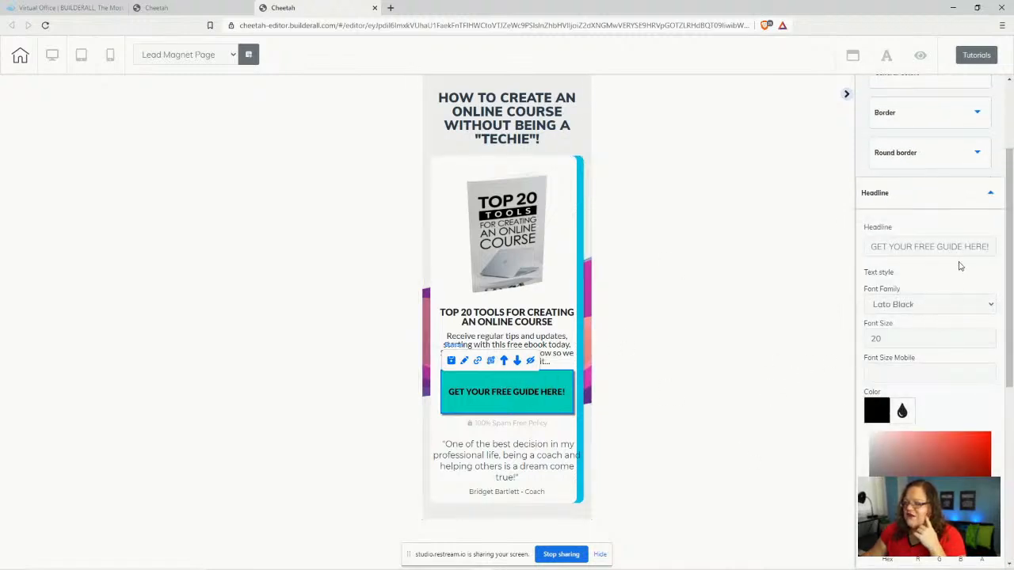
left_click(990, 371)
left_click(990, 370)
left_click(990, 371)
left_click(990, 371)
left_click(990, 371)
left_click(990, 370)
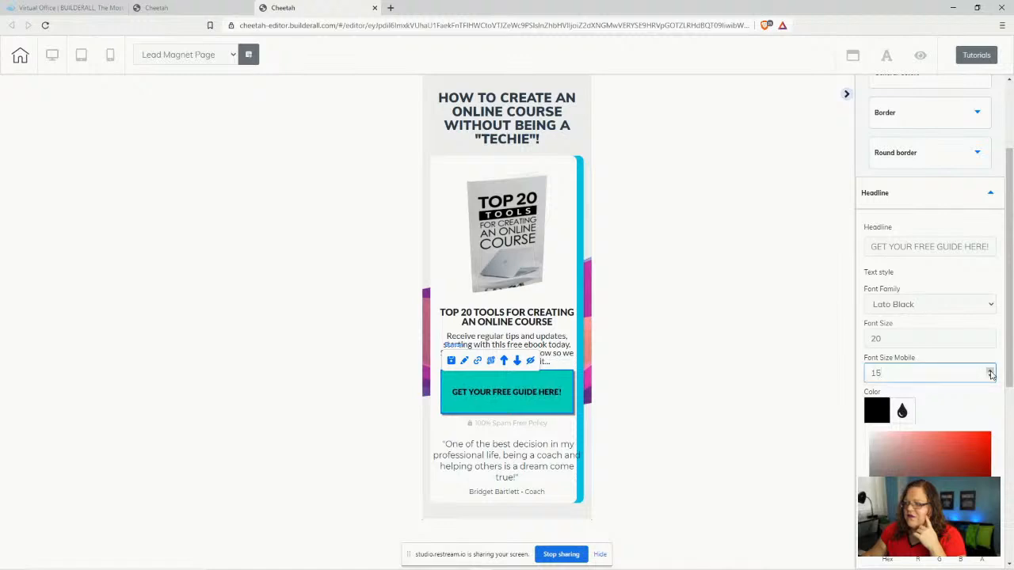
left_click(990, 371)
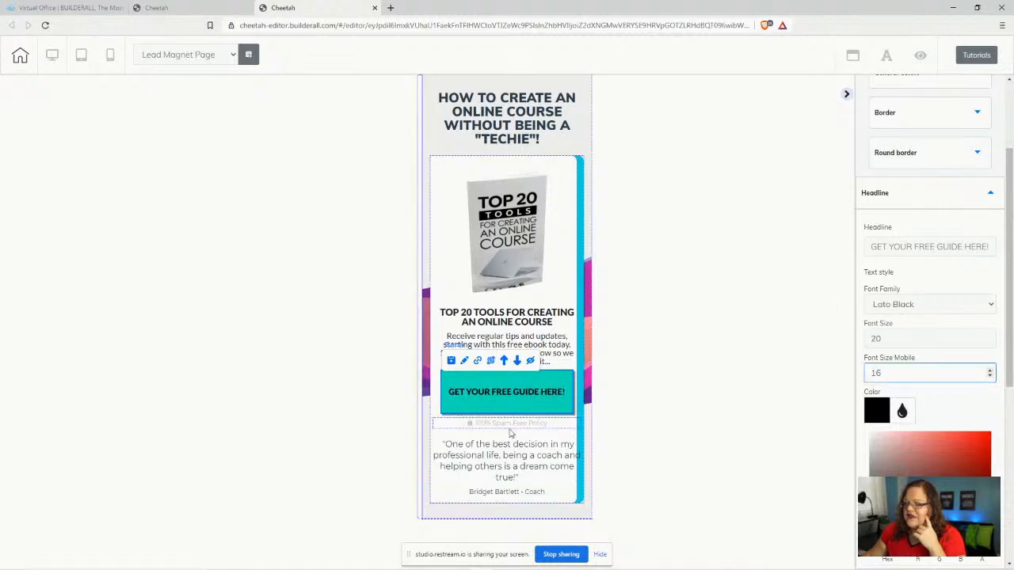
left_click(475, 463)
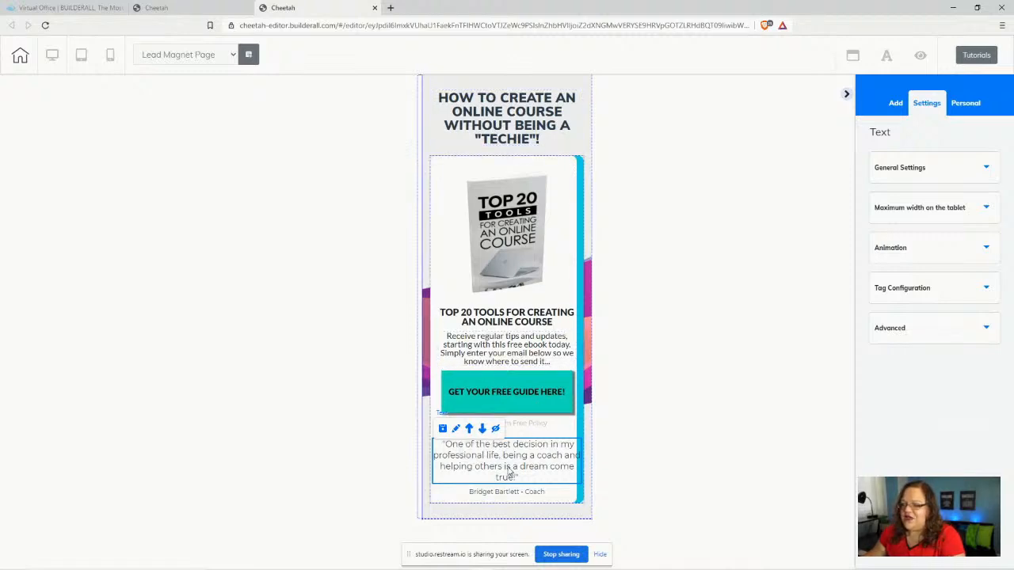
- Shrink the testimonial quote to mobile text size 13 with 16 side spacing
left_click(923, 170)
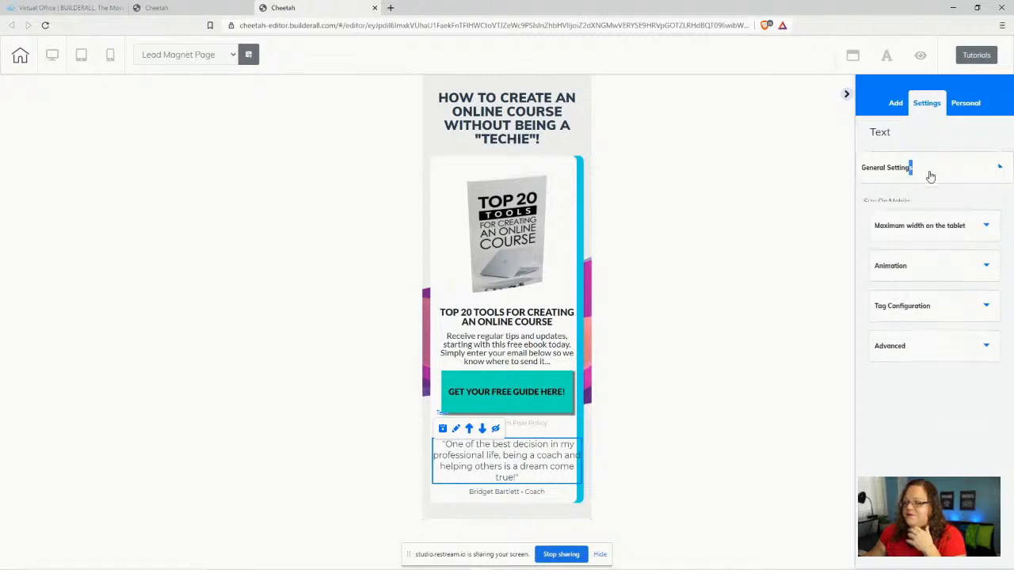
left_click(999, 225)
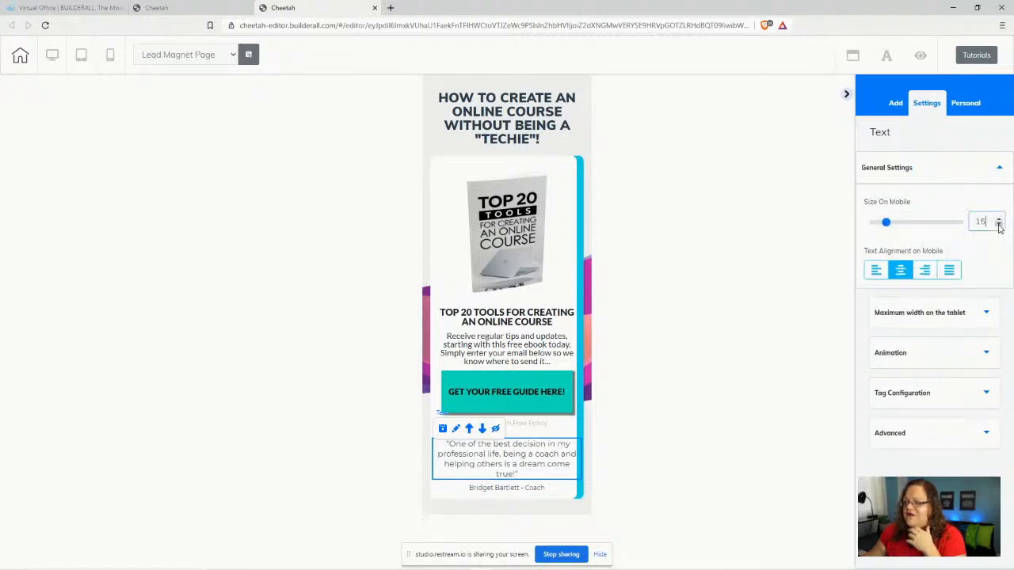
left_click(998, 225)
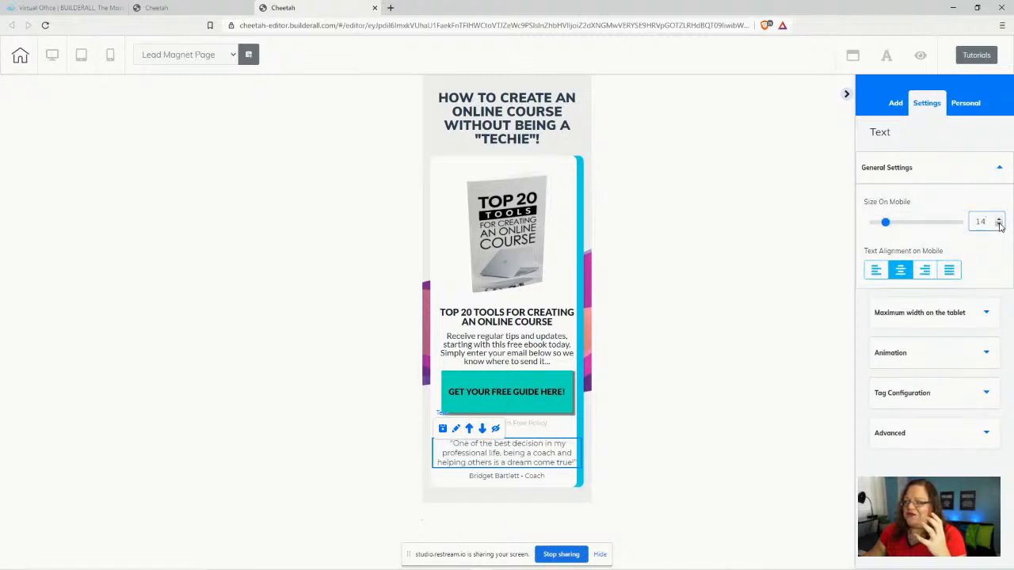
left_click(941, 440)
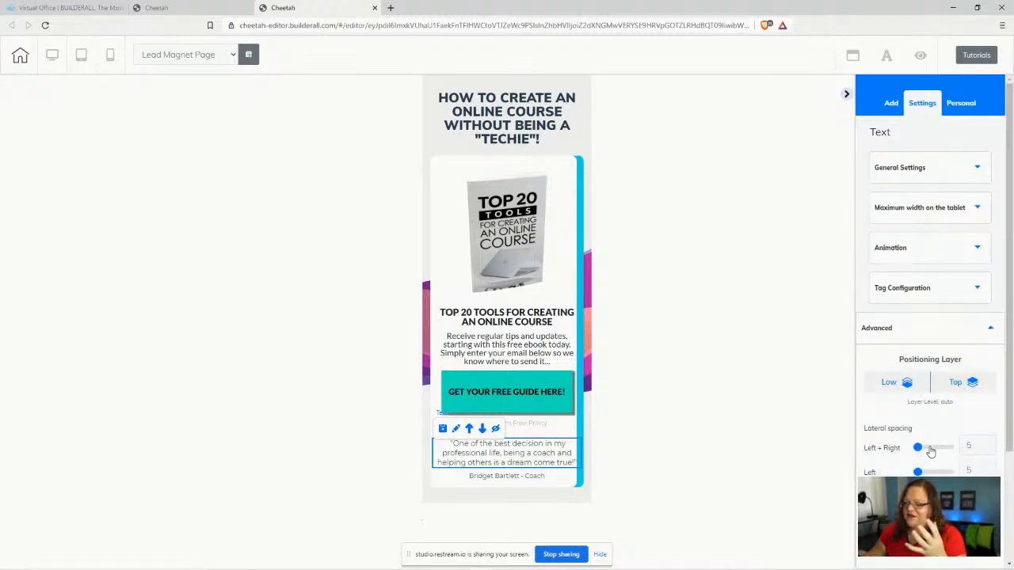
left_click_drag(917, 449, 923, 449)
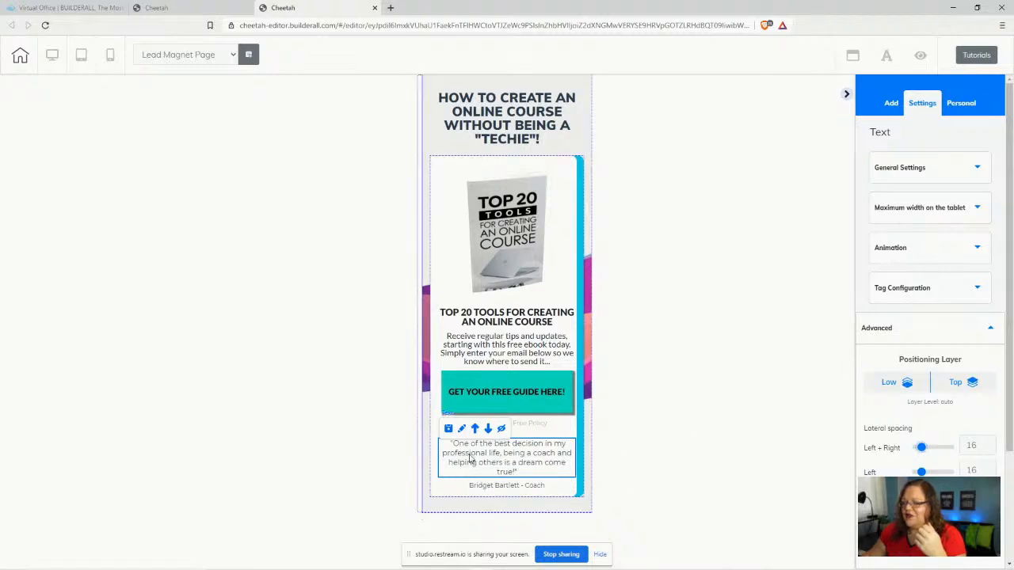
left_click(949, 169)
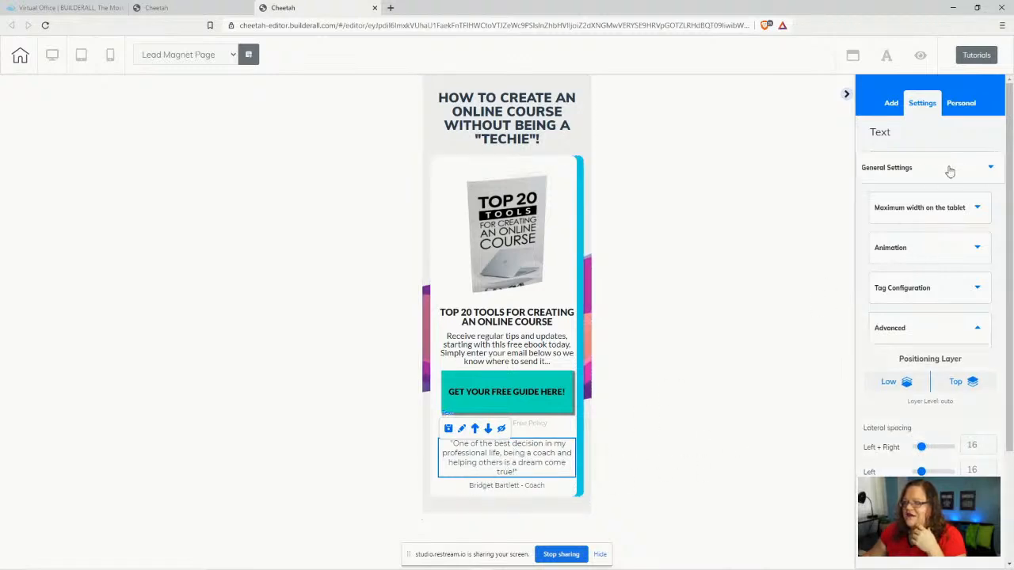
left_click(1000, 227)
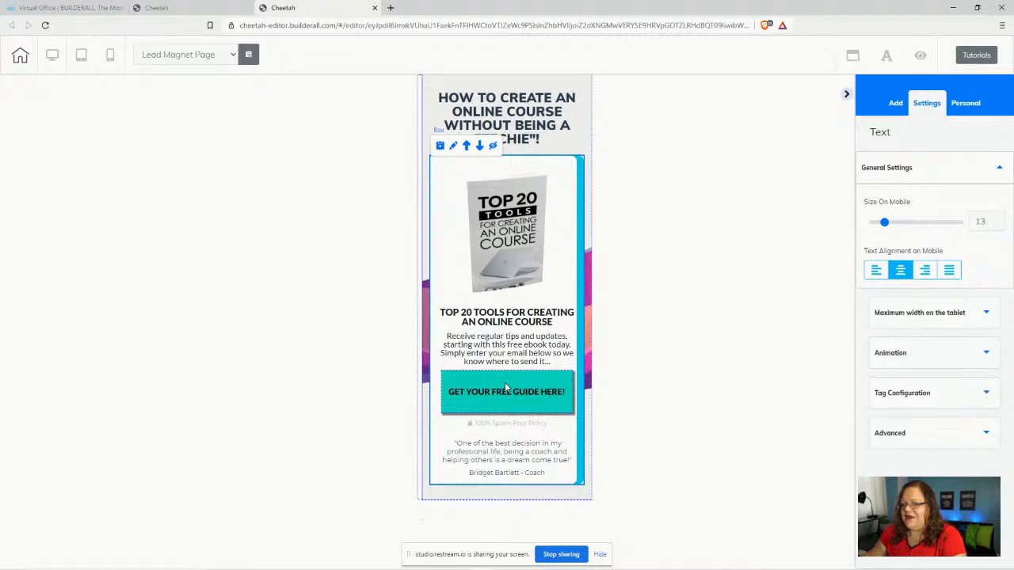
- Raise the opt-in button's mobile top spacing to 15, then return to the desktop layout and save
left_click(479, 386)
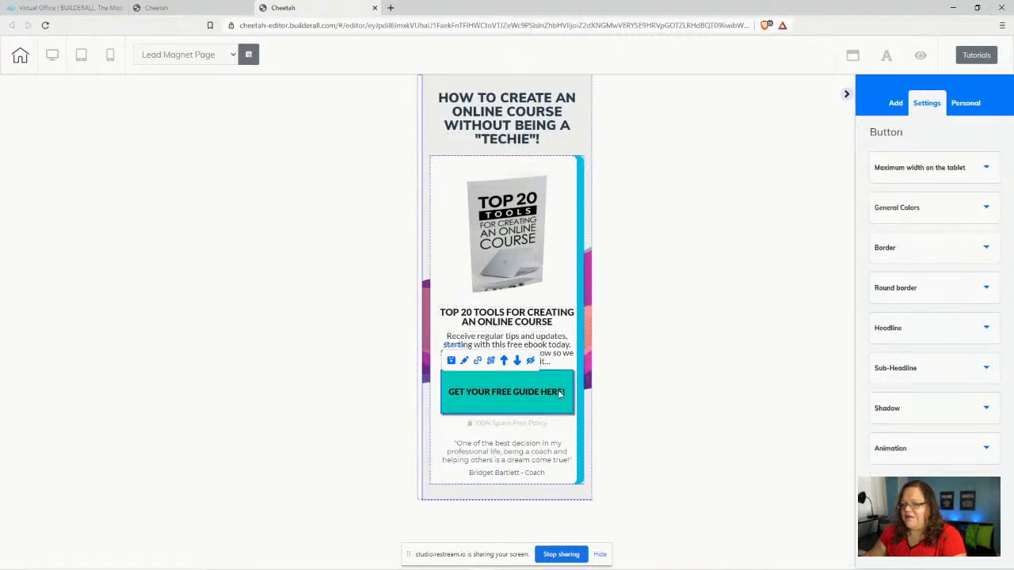
scroll(947, 457, "down", 5)
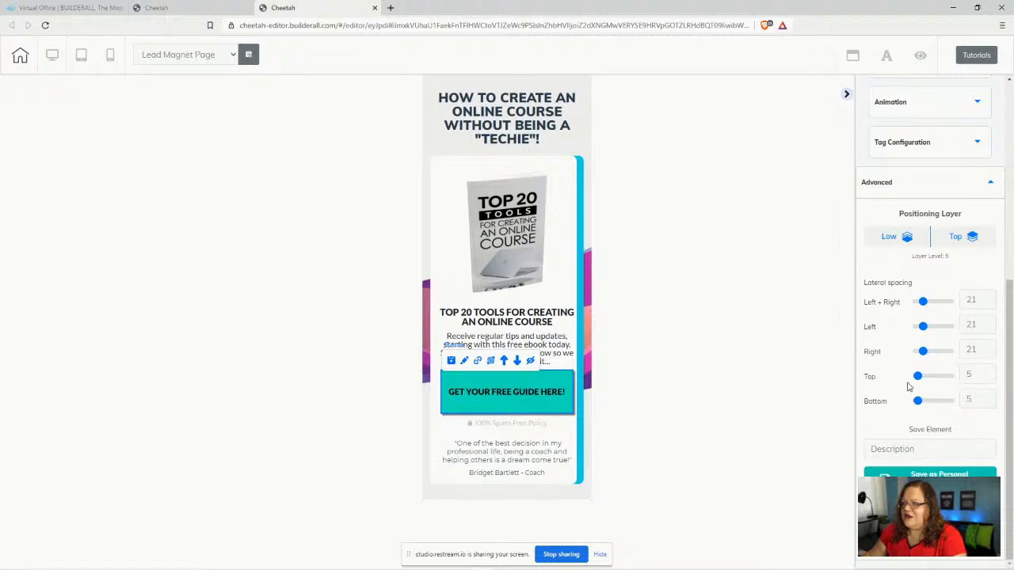
left_click(990, 372)
left_click(990, 373)
left_click(990, 373)
left_click(990, 372)
left_click(990, 372)
left_click(990, 372)
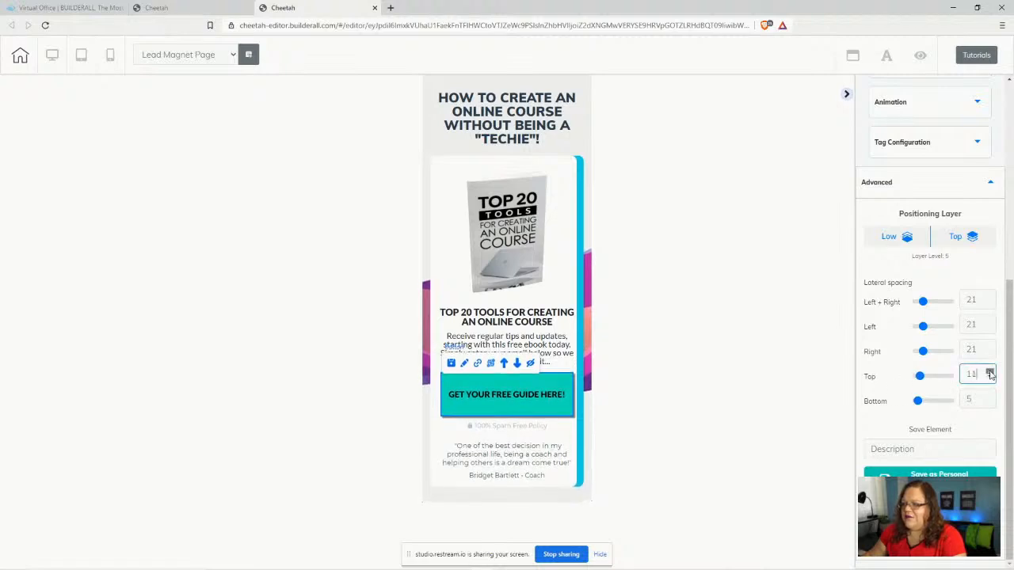
left_click(990, 372)
left_click(990, 372)
left_click(990, 373)
left_click(990, 372)
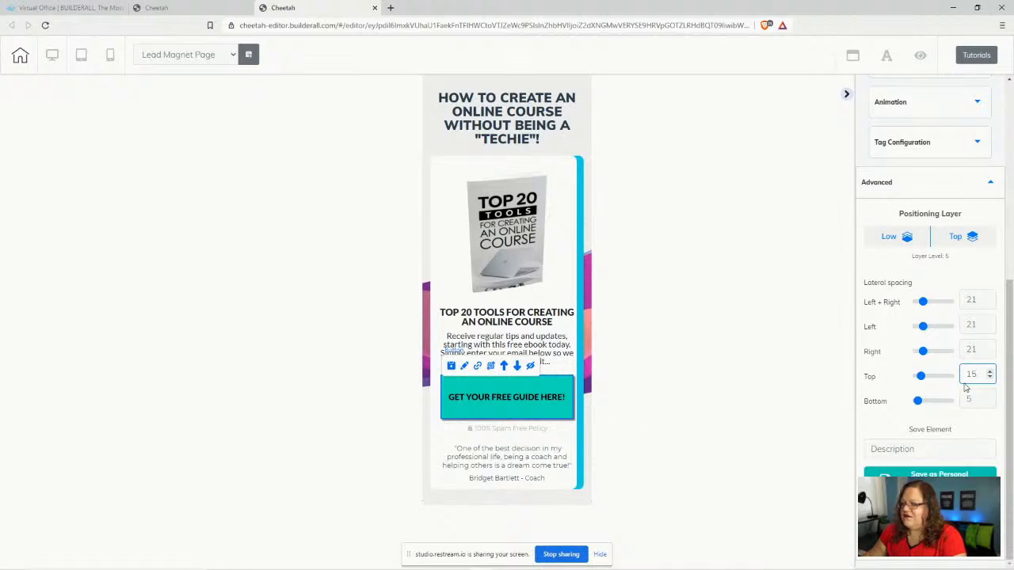
left_click(641, 410)
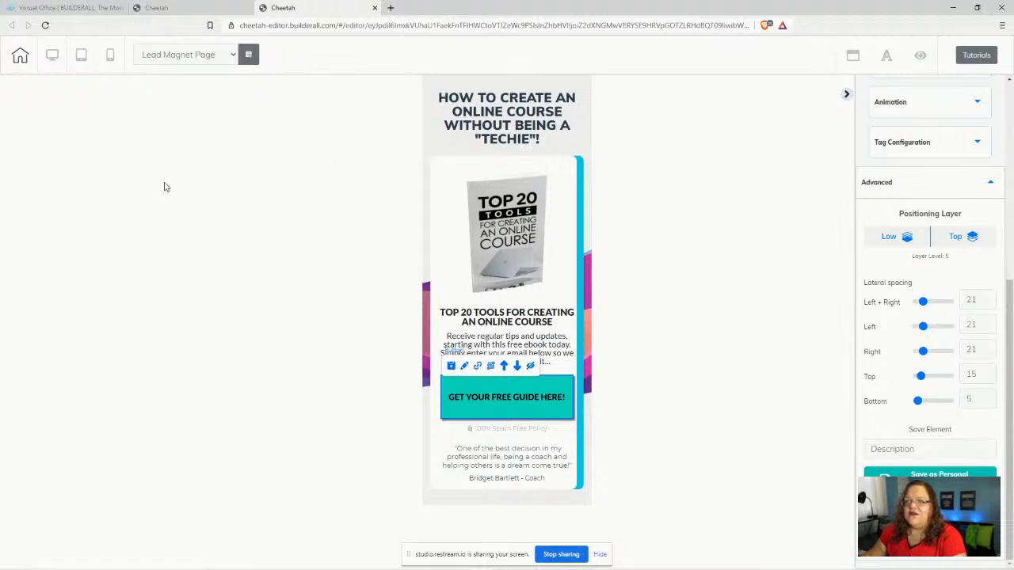
left_click(51, 55)
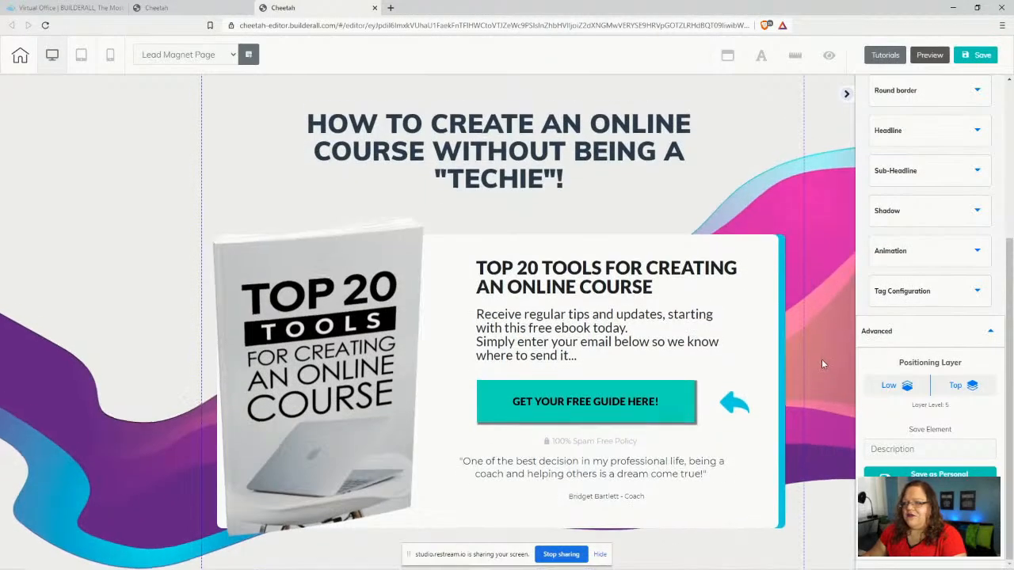
left_click(984, 53)
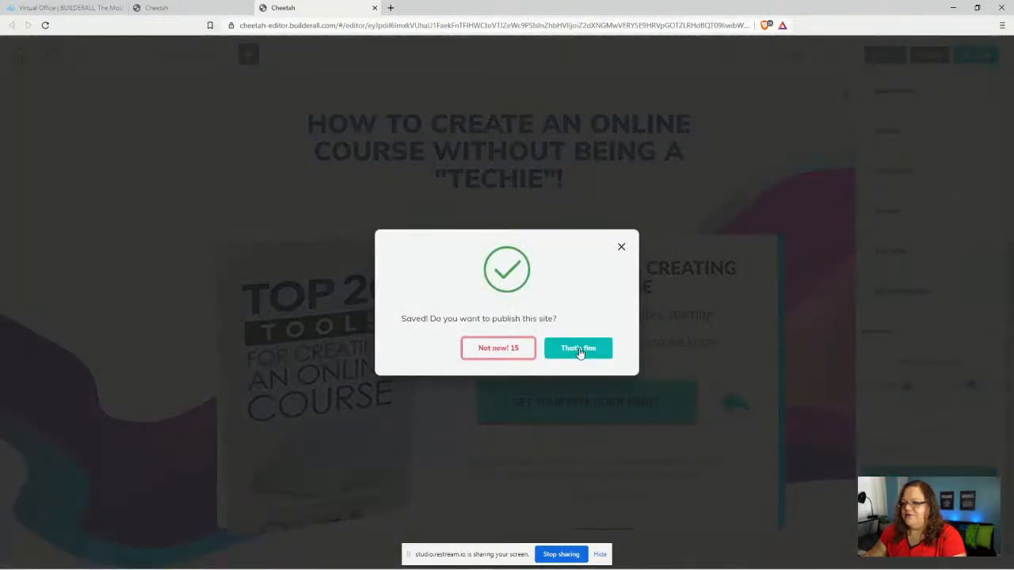
- Publish the page, then nudge the description text right and back into place and save again
left_click(581, 351)
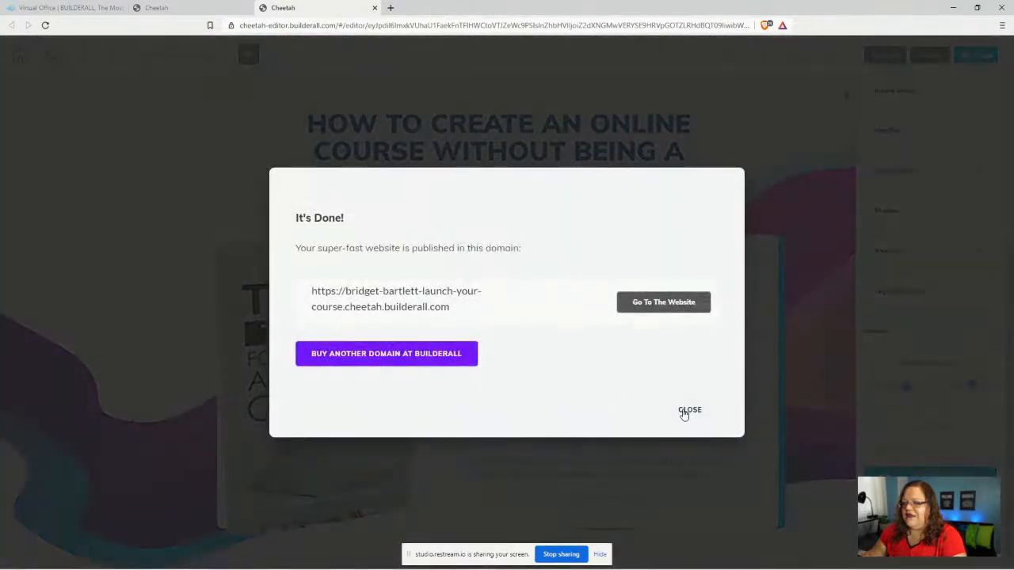
left_click(685, 410)
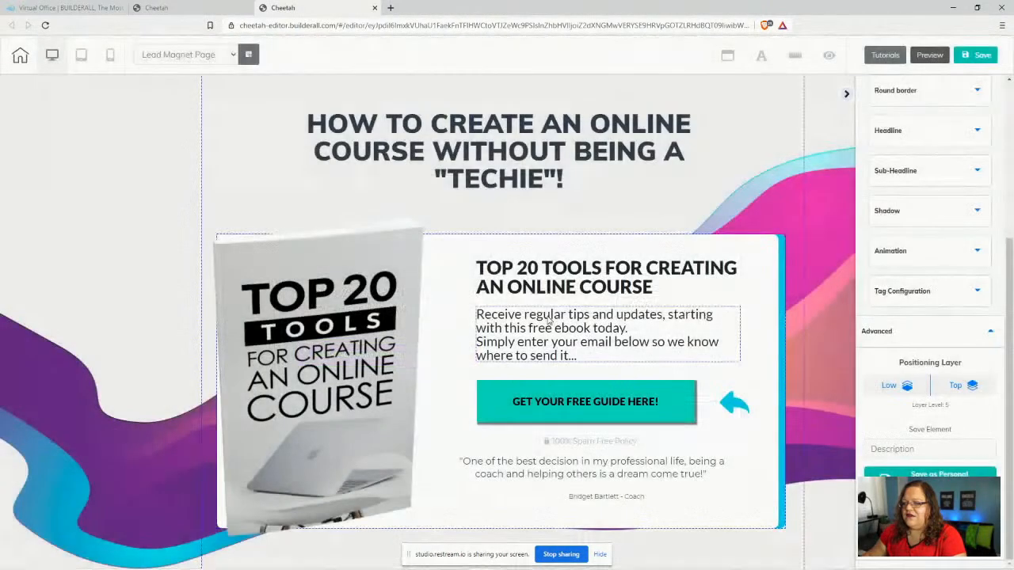
left_click(485, 321)
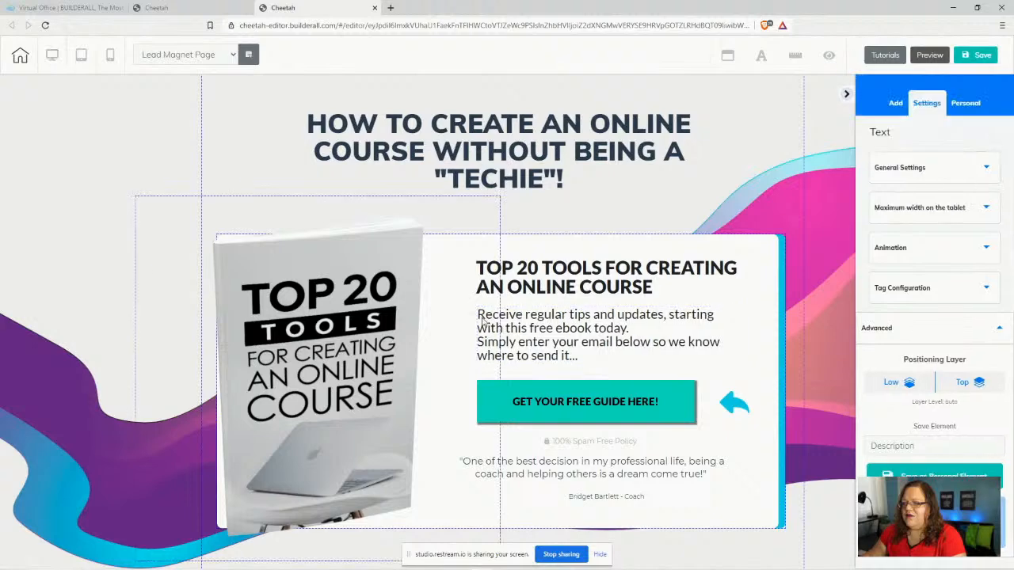
left_click_drag(485, 321, 555, 324)
double_click(552, 327)
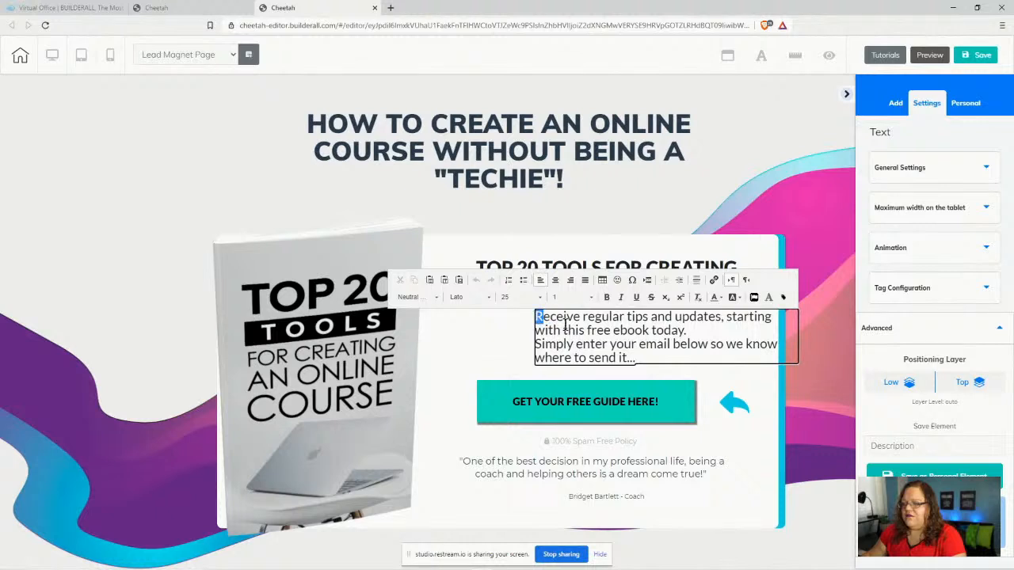
left_click(767, 381)
left_click_drag(626, 340, 568, 339)
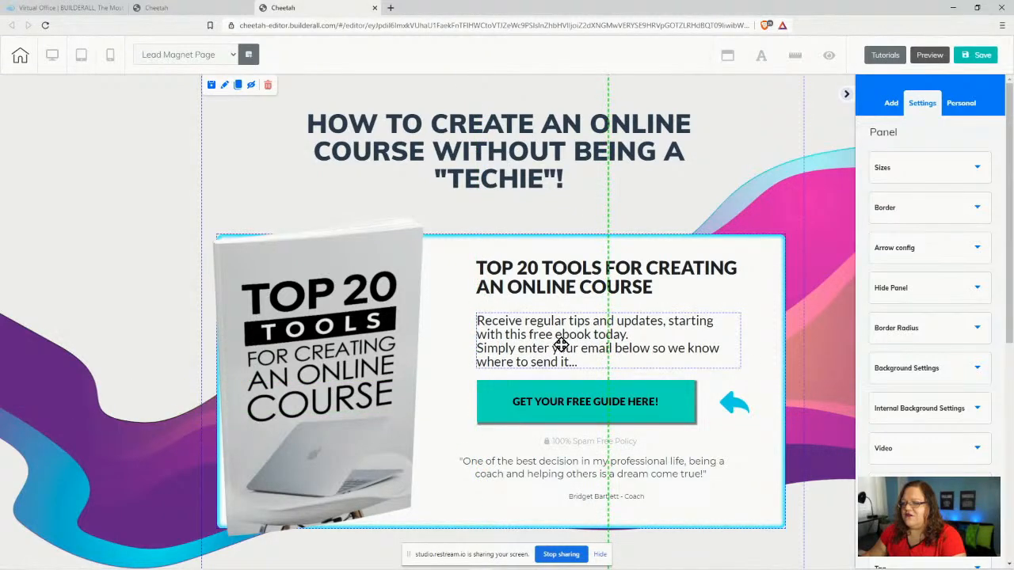
left_click(982, 57)
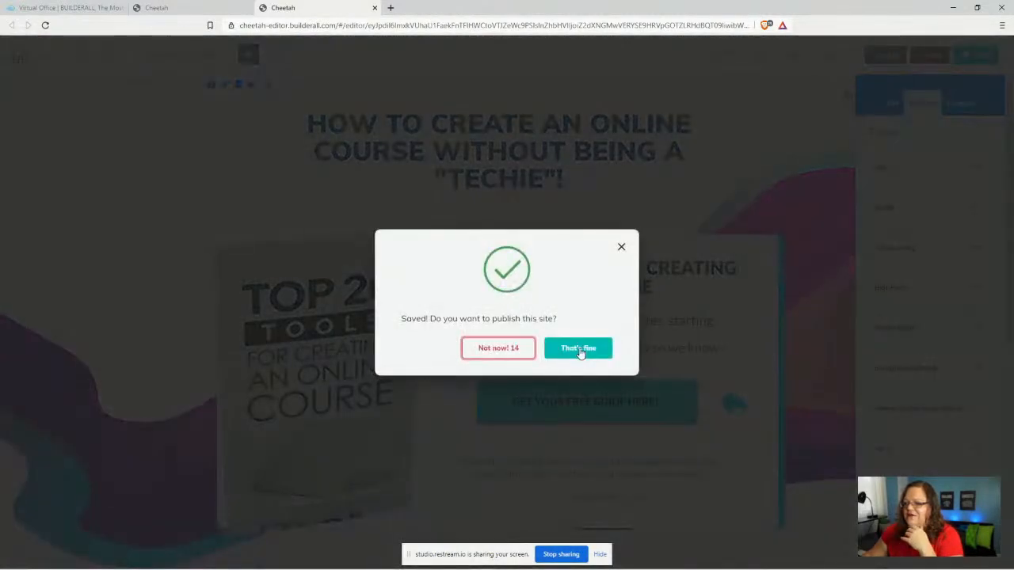
- Republish the site and close the editor tab, choosing Leave
left_click(582, 352)
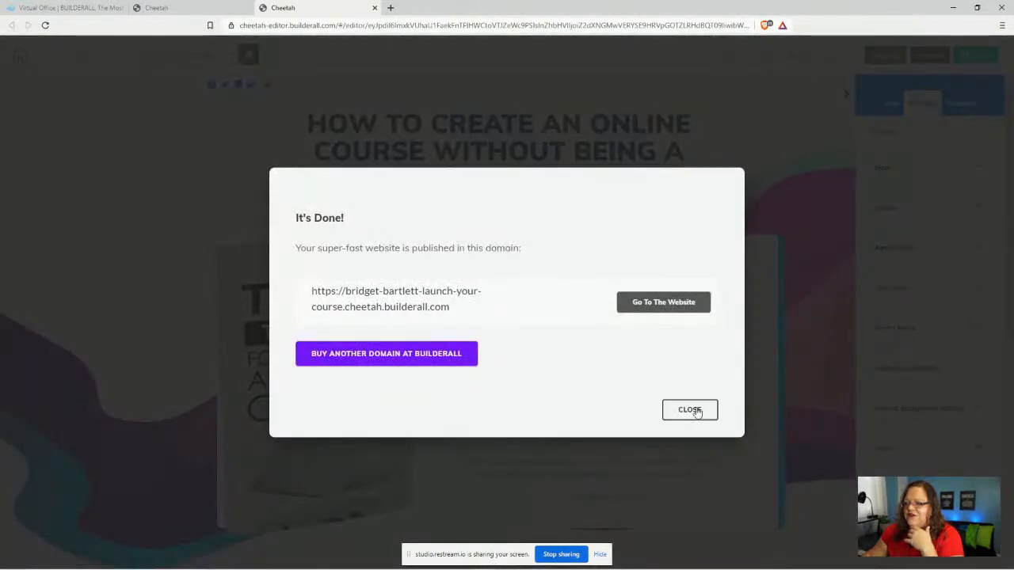
left_click(703, 414)
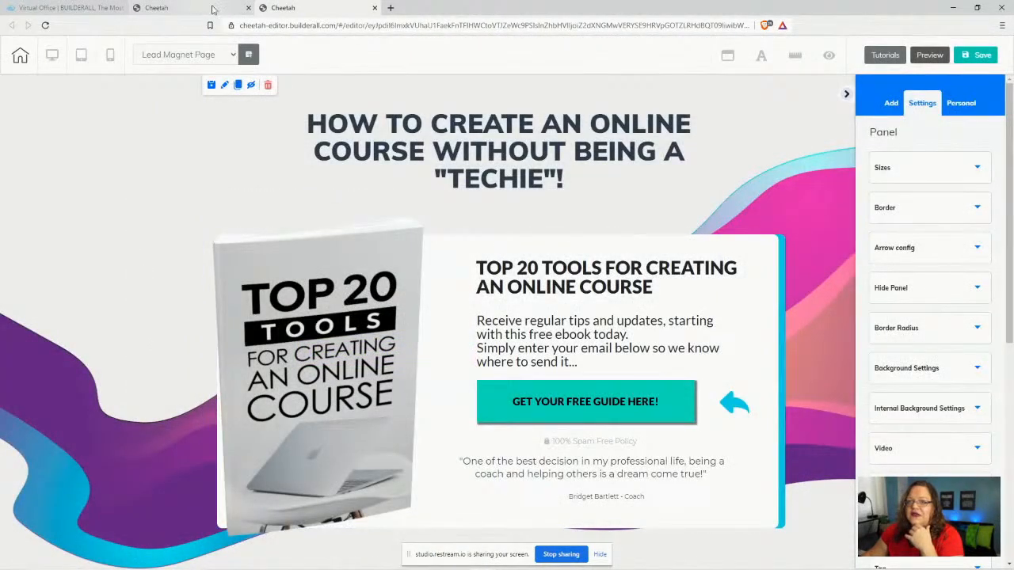
left_click(375, 9)
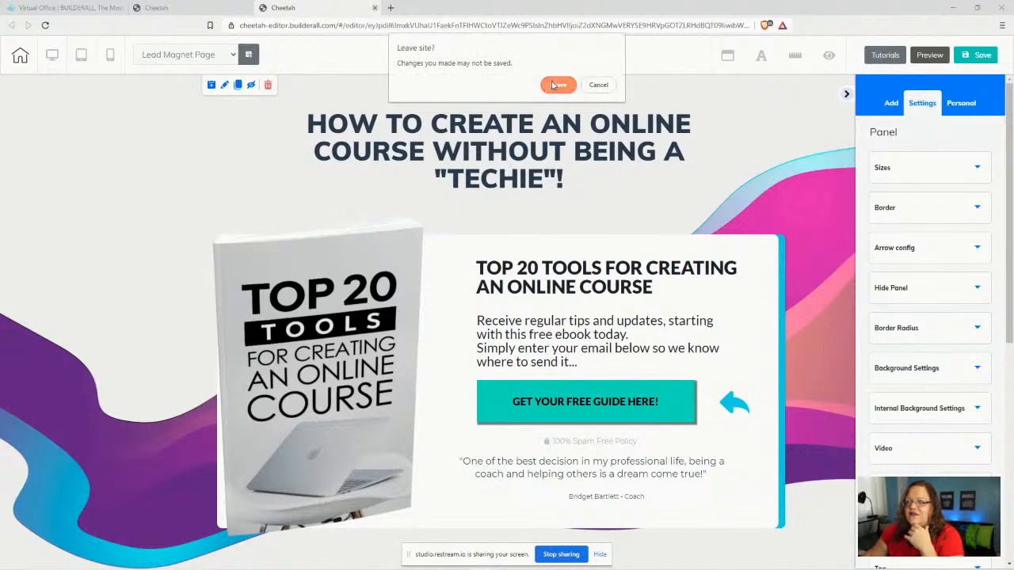
left_click(556, 85)
- Republish the site and open the Lead Magnet page live from its options menu
left_click(912, 50)
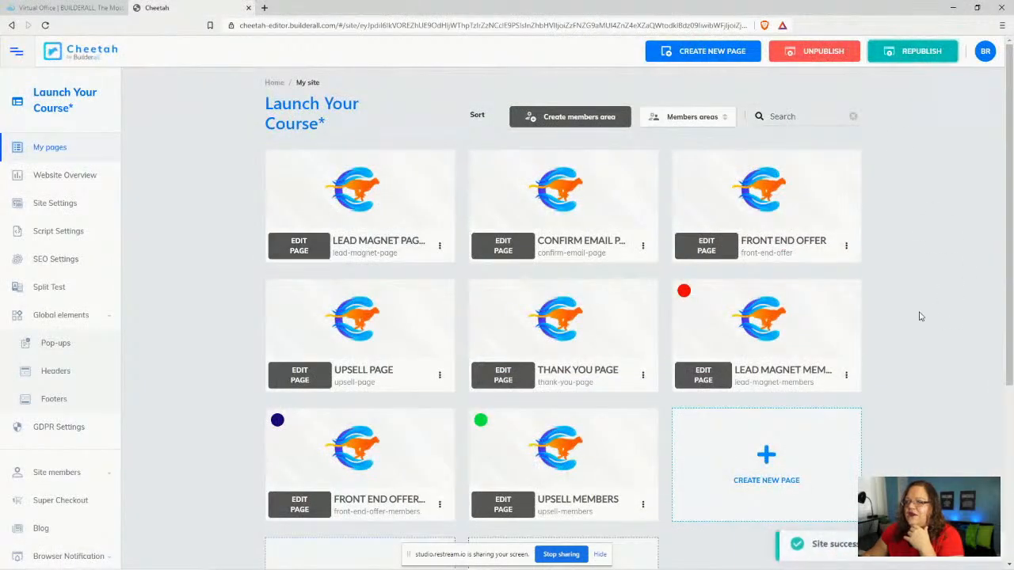
left_click(440, 246)
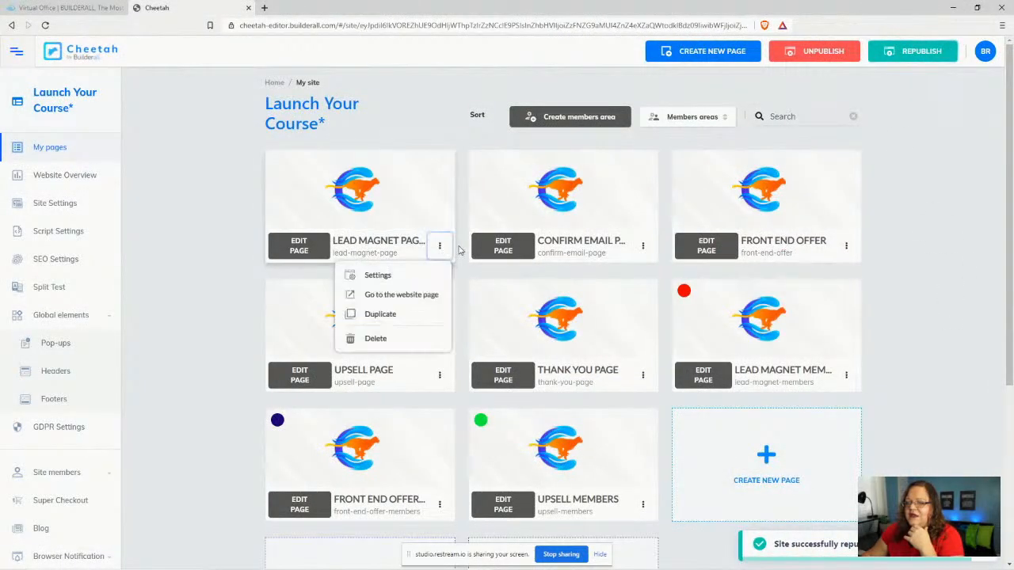
left_click(379, 295)
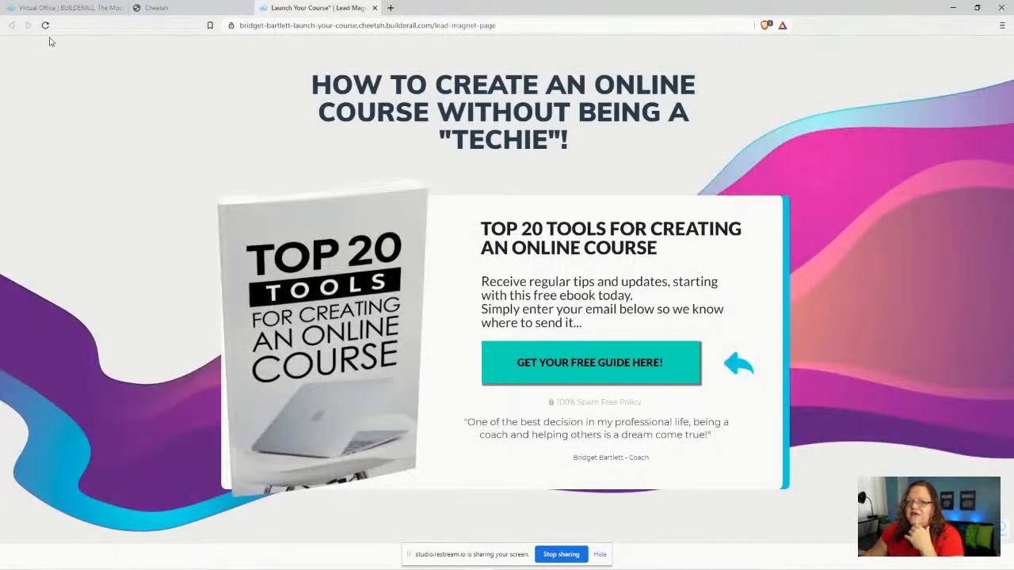
- Reload the live page, test the GET YOUR FREE GUIDE HERE! button, and close the registration form
left_click(45, 26)
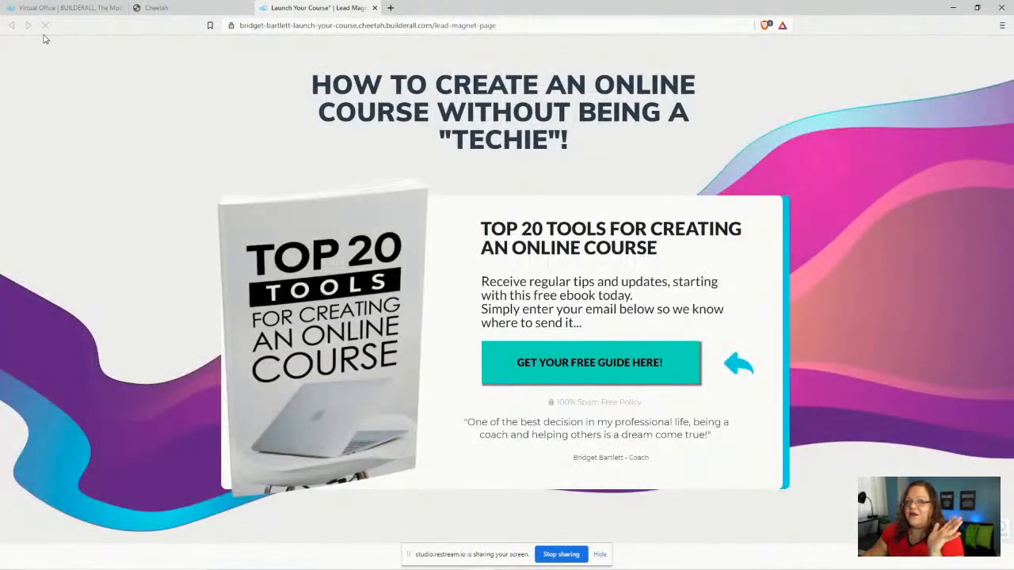
left_click(45, 25)
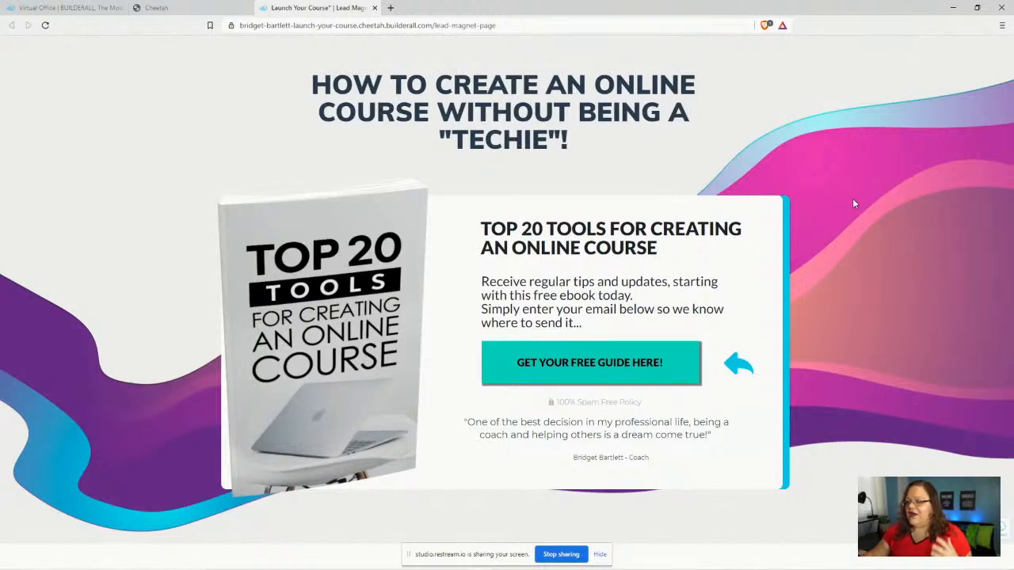
left_click(652, 355)
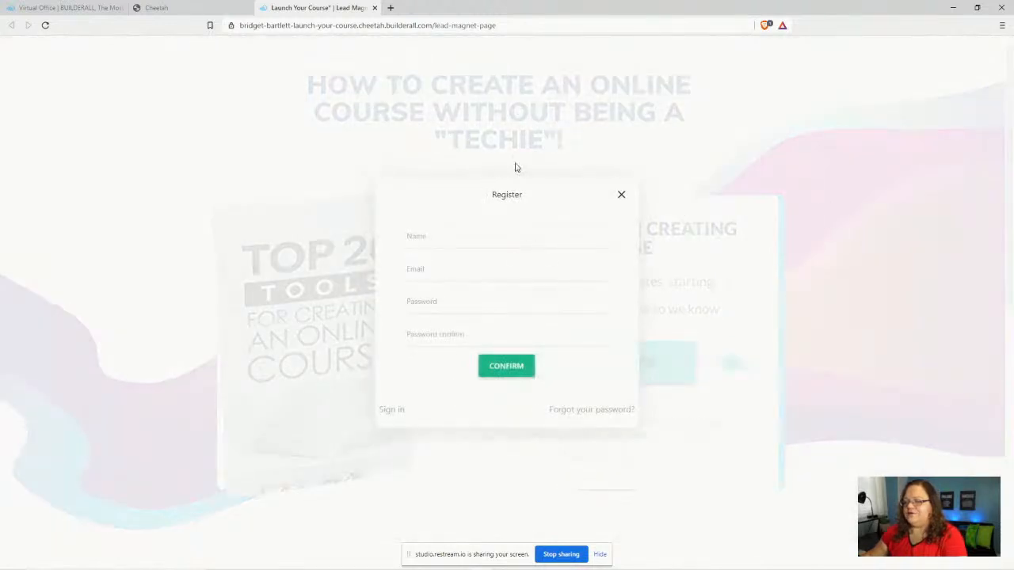
left_click(621, 195)
- Return to the page list, reopen the Lead Magnet page in the editor, and select the CTA button
left_click(194, 8)
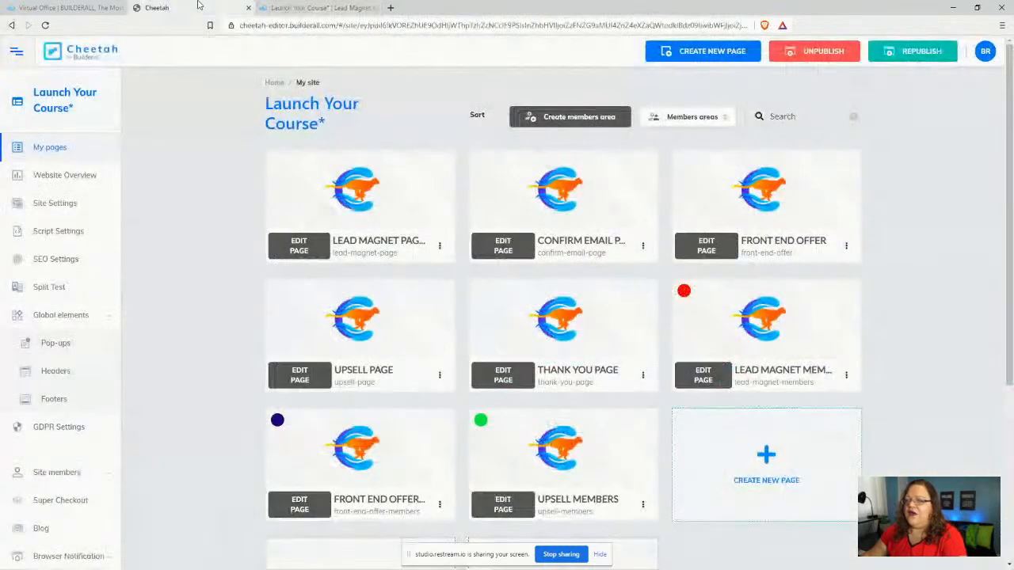
left_click(292, 250)
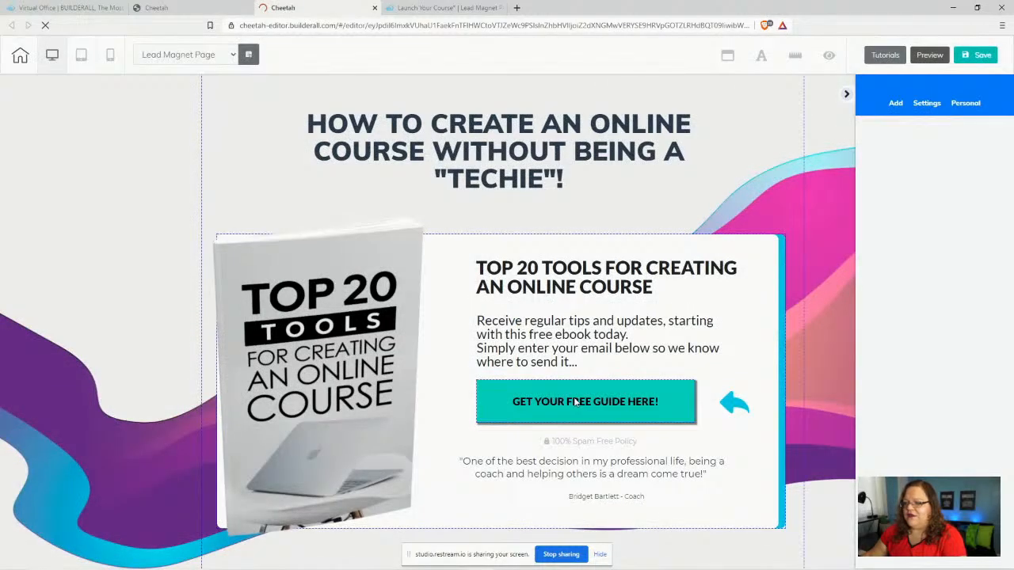
left_click(576, 402)
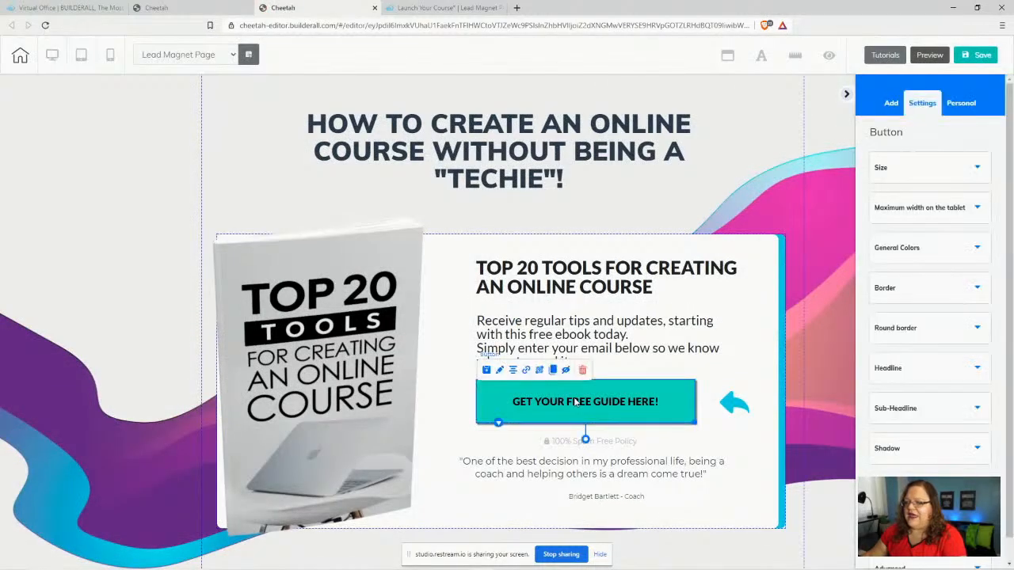
- Inspect the button's background colour, then open the ebook mockup box's settings
left_click(921, 249)
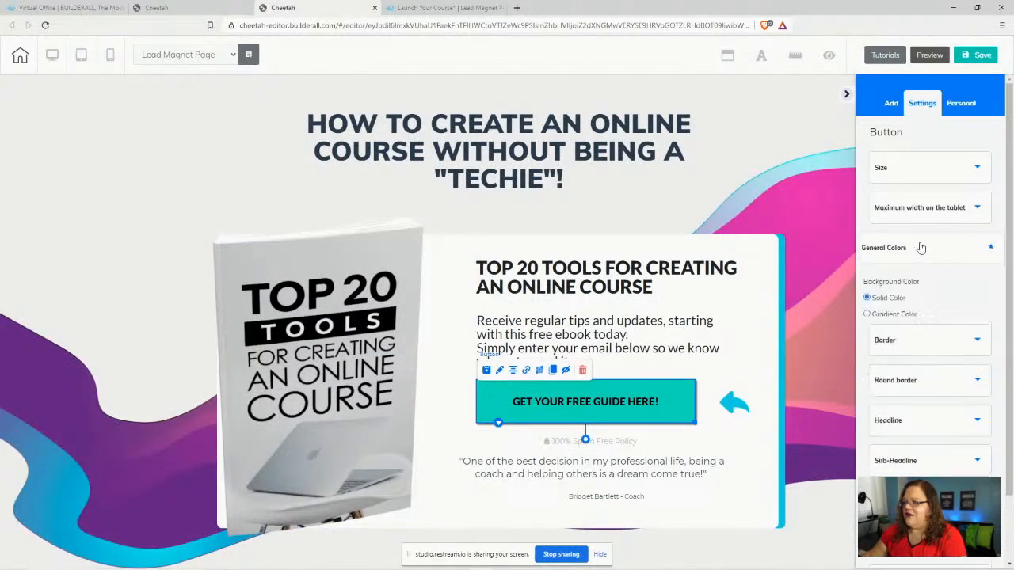
scroll(949, 357, "down", 3)
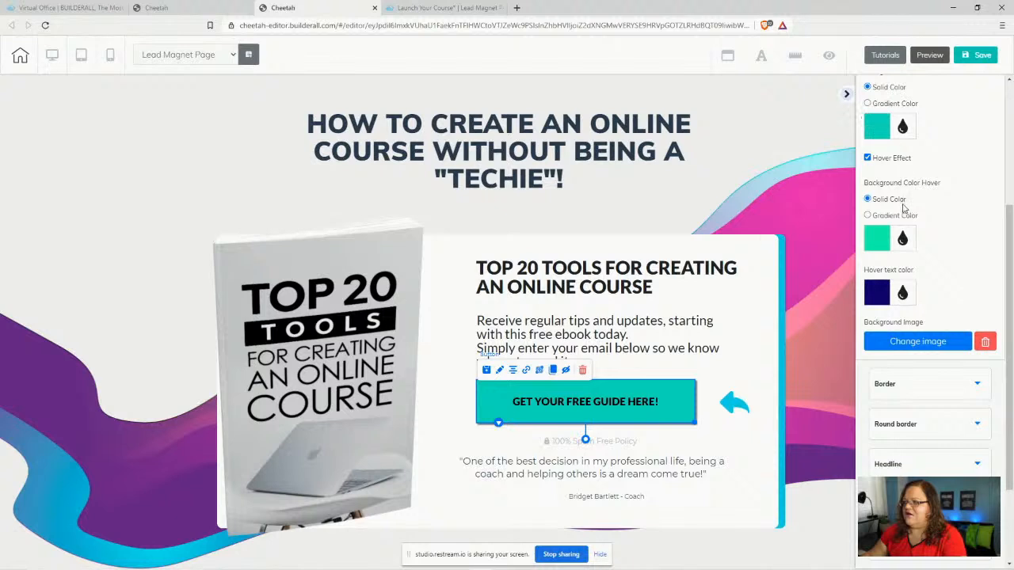
left_click(877, 127)
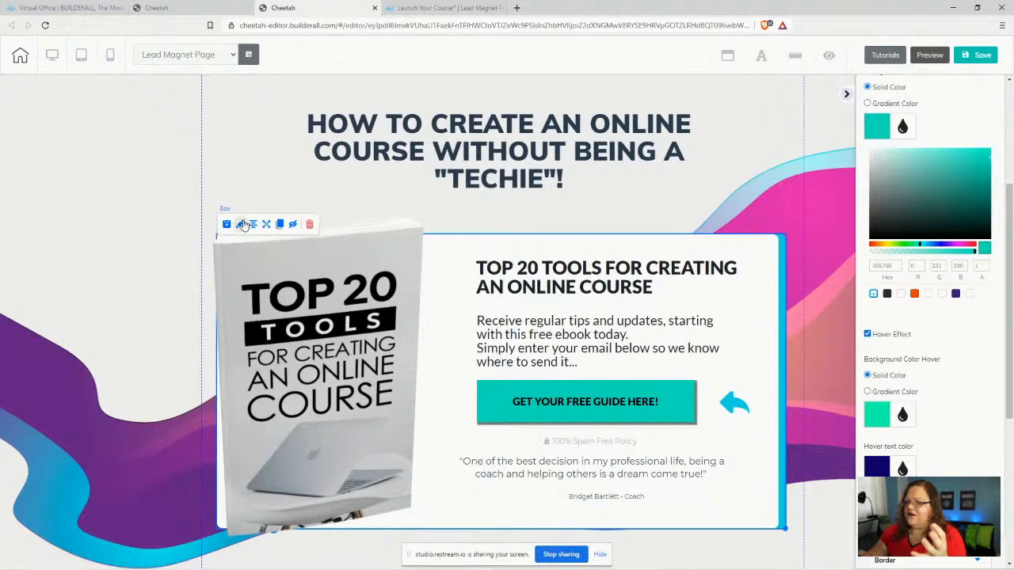
left_click(239, 226)
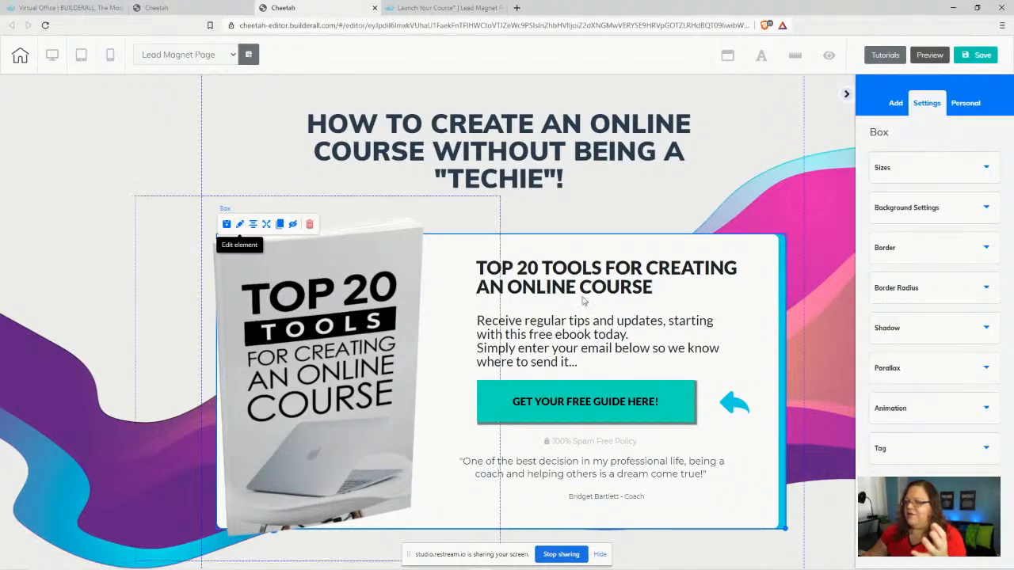
- Copy the box shadow's hex colour 00D8E7, then select the GET YOUR FREE GUIDE HERE! button
left_click(934, 253)
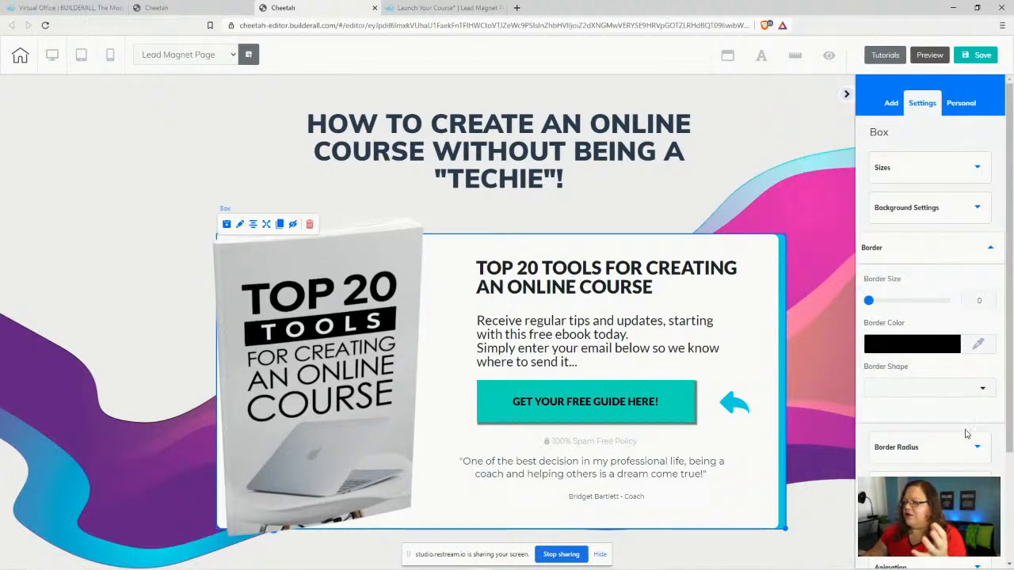
scroll(955, 453, "down", 2)
left_click(917, 310)
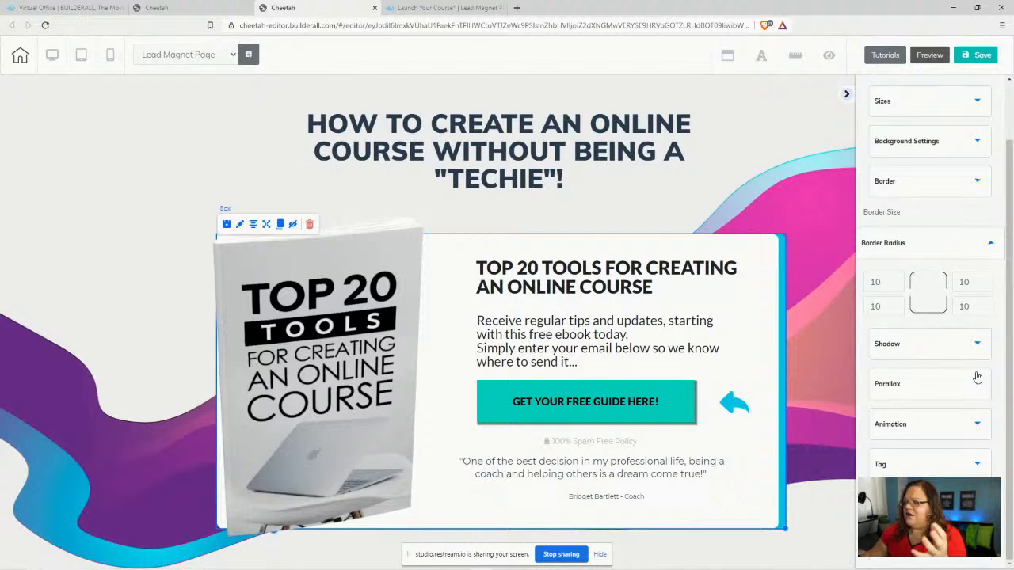
left_click(911, 343)
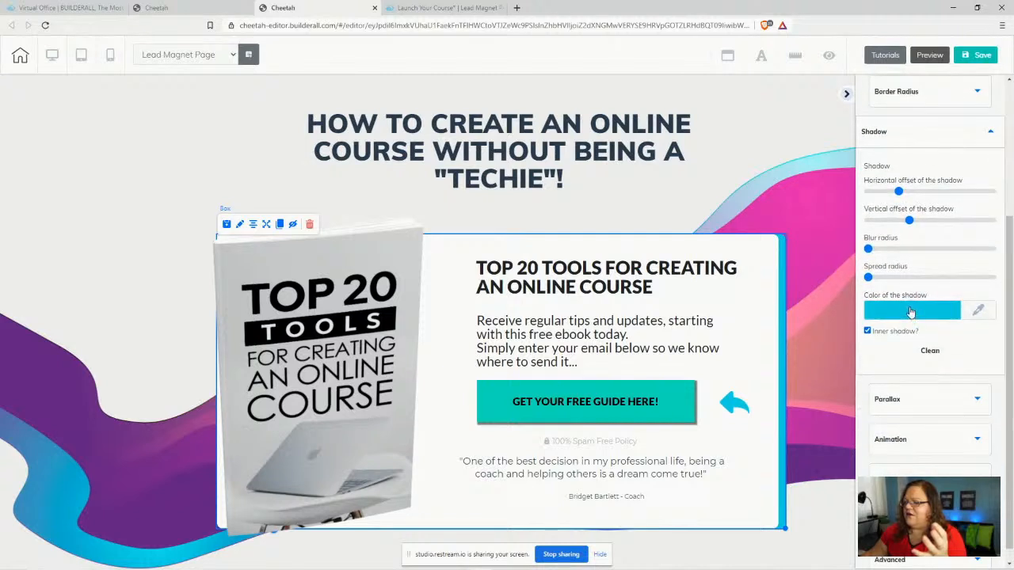
left_click(910, 311)
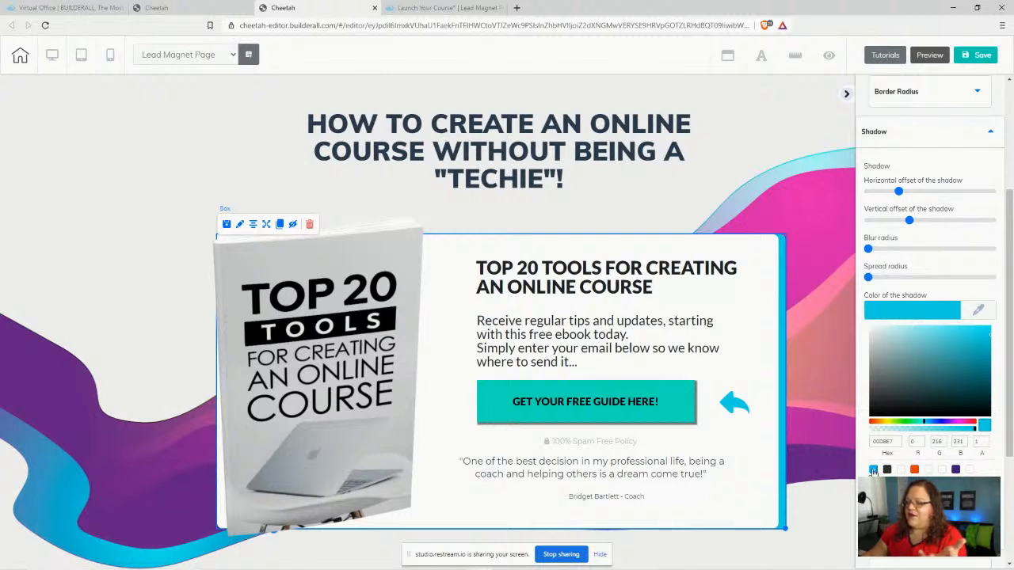
left_click(873, 470)
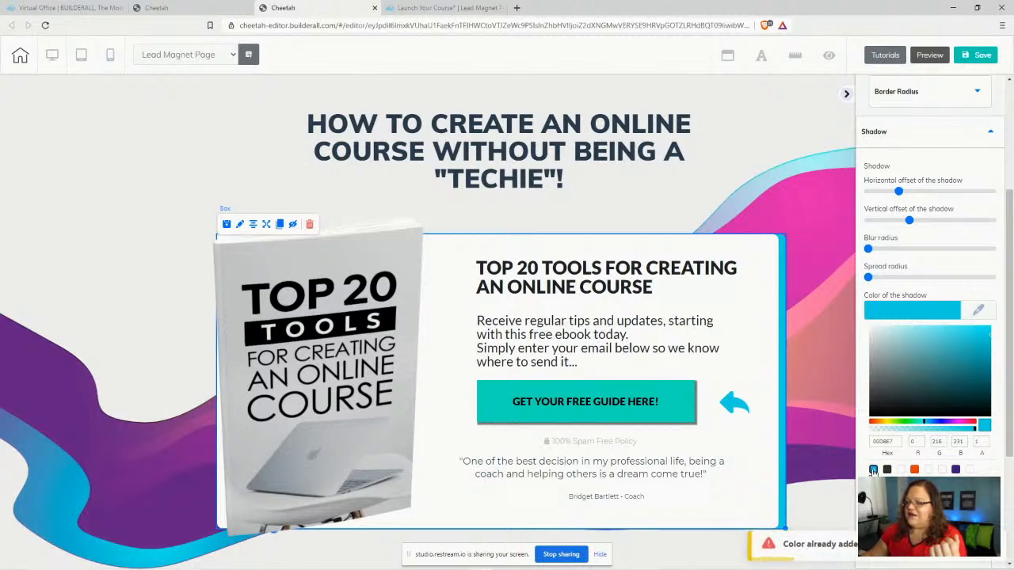
double_click(877, 441)
key("ctrl+c")
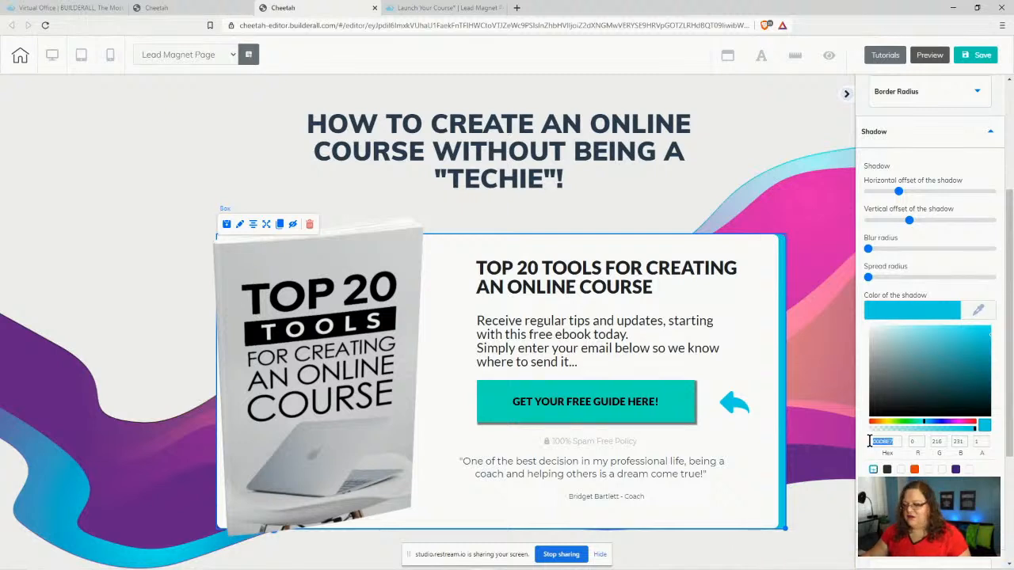
left_click(578, 406)
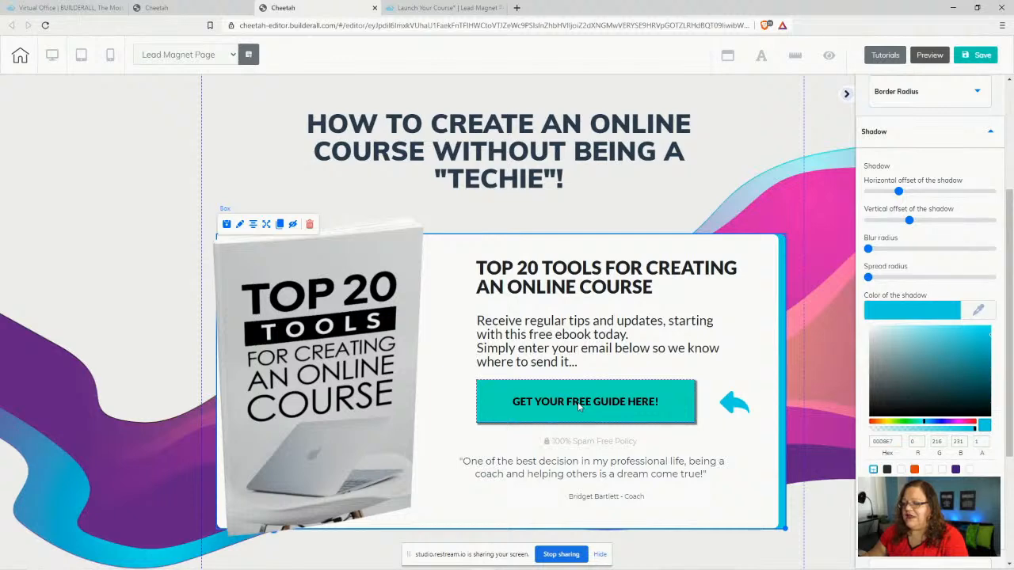
left_click(578, 407)
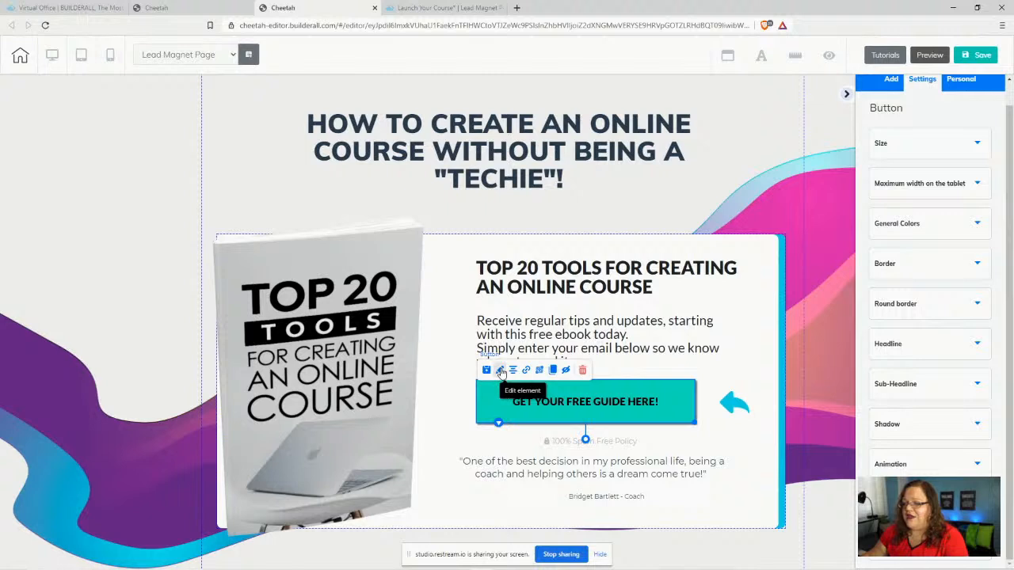
- Paste 00D8E7 as the CTA button's background colour
left_click(949, 223)
left_click_drag(899, 281, 860, 289)
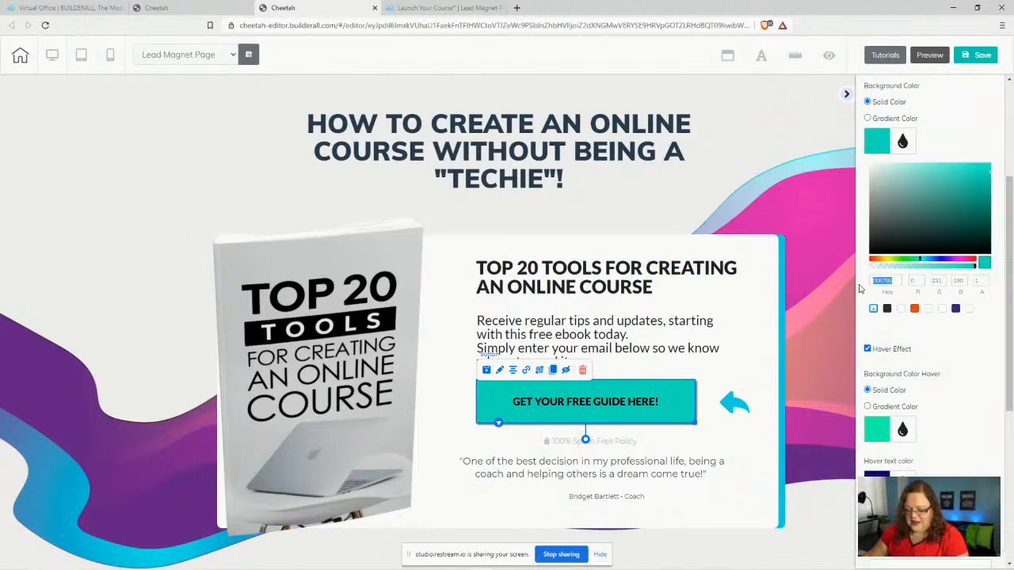
key("ctrl+v")
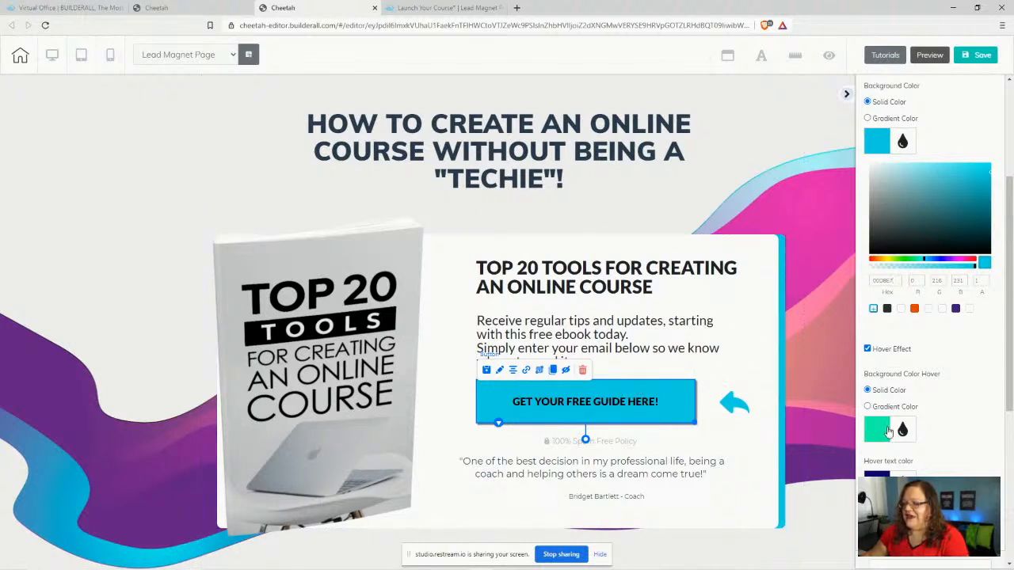
- Open the hover background colour, glance at the live page, and return to the editor
scroll(982, 412, "down", 2)
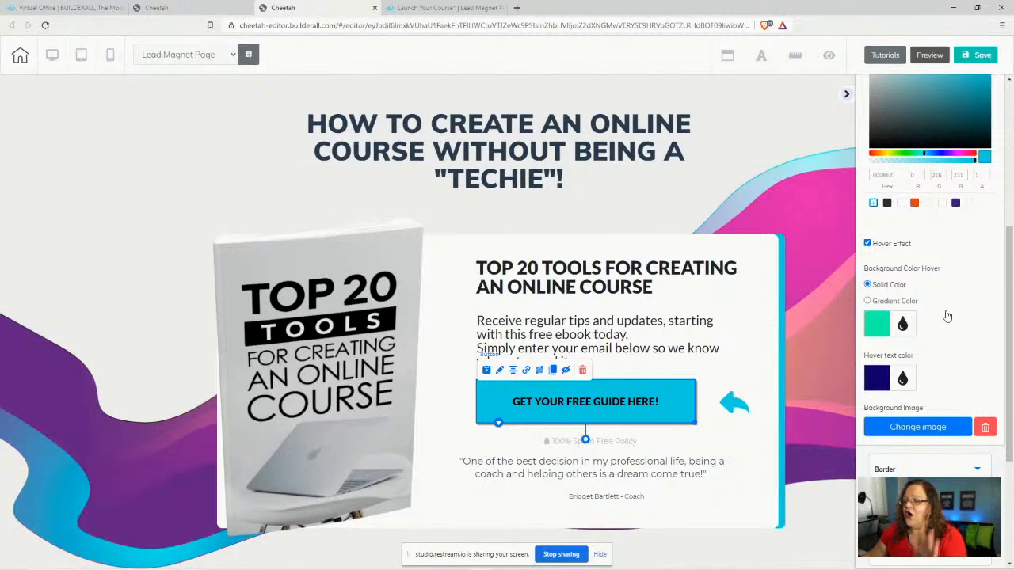
left_click(877, 325)
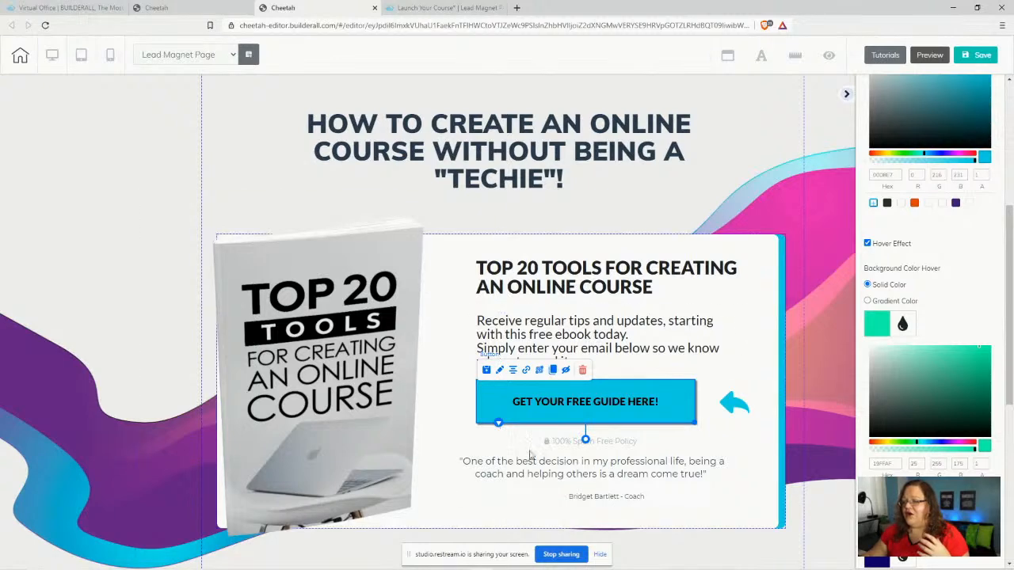
left_click(443, 8)
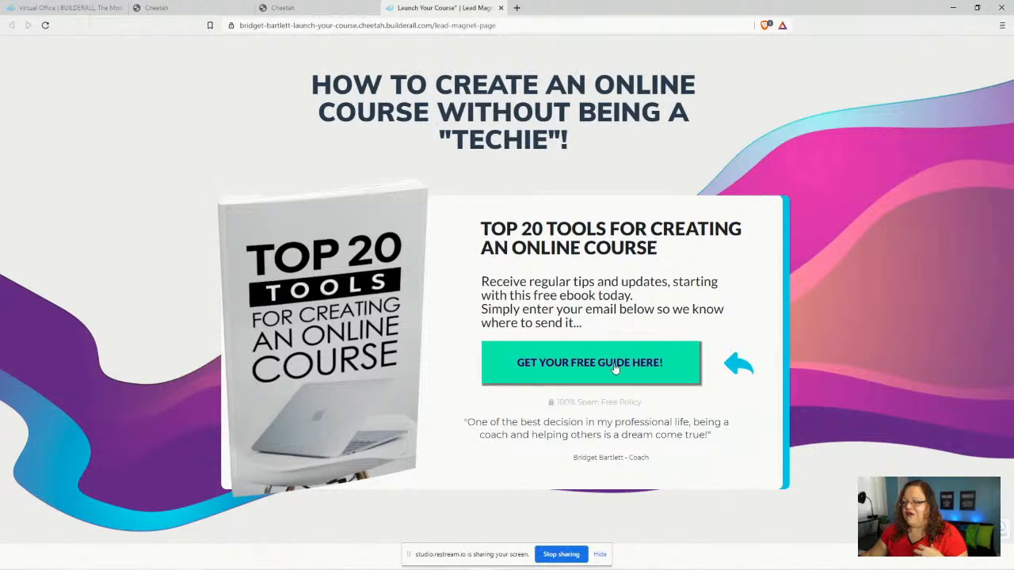
left_click(283, 8)
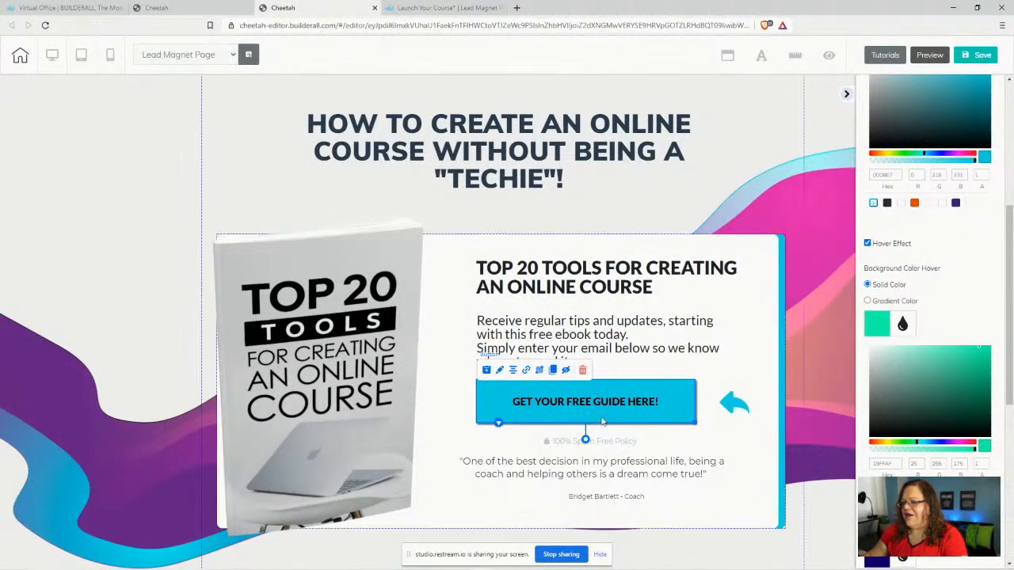
- Set the button's hover background colour to black
scroll(962, 261, "down", 3)
scroll(879, 139, "up", 1)
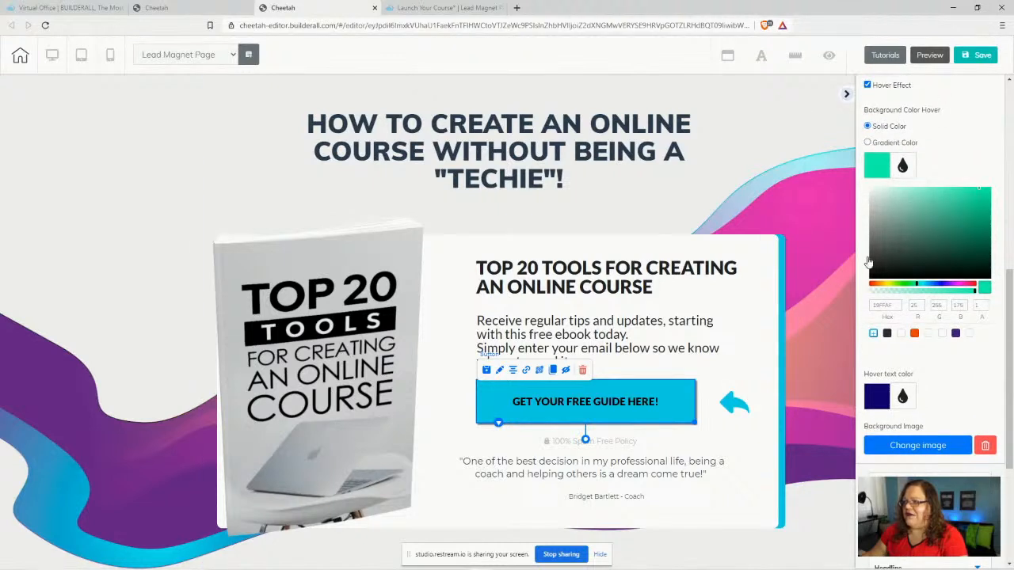
left_click_drag(892, 246, 864, 292)
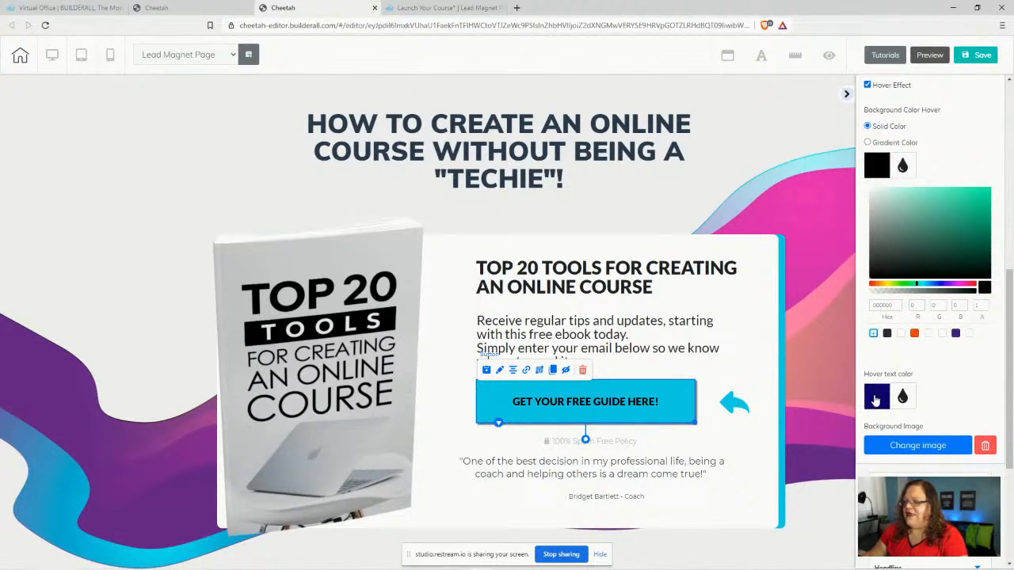
left_click(875, 400)
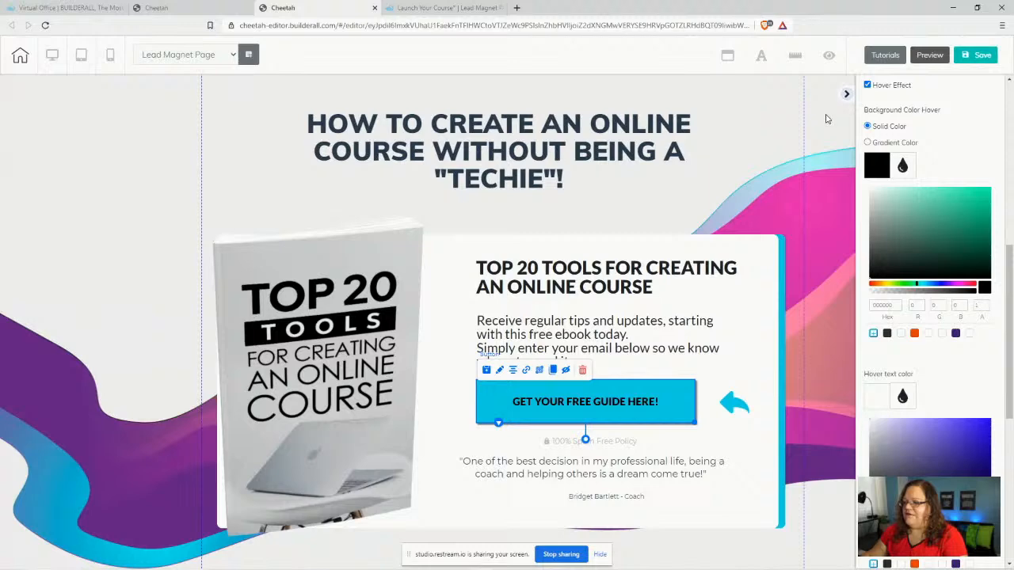
- Save and publish the page, then reload the live lead magnet page
left_click(973, 55)
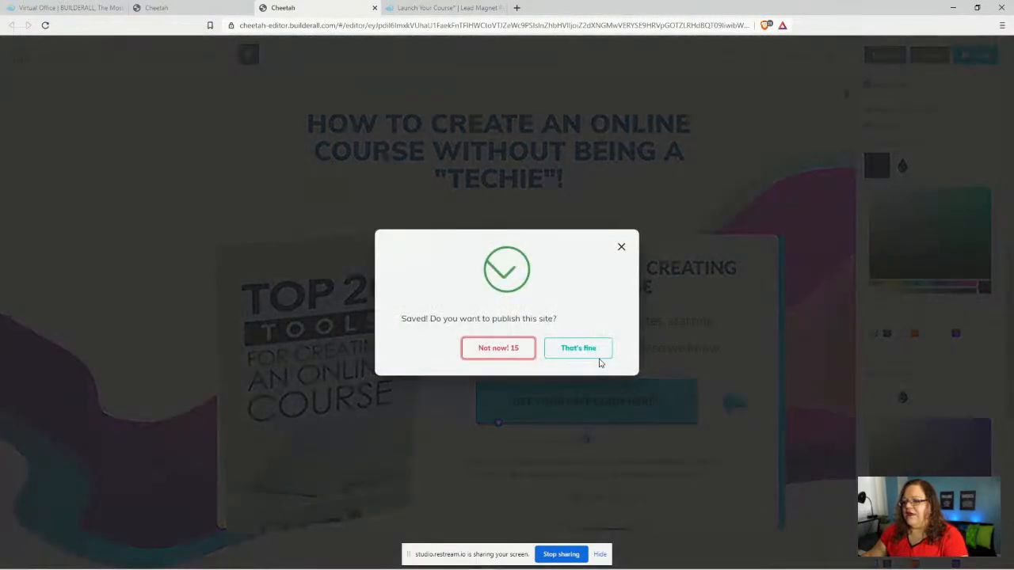
left_click(598, 355)
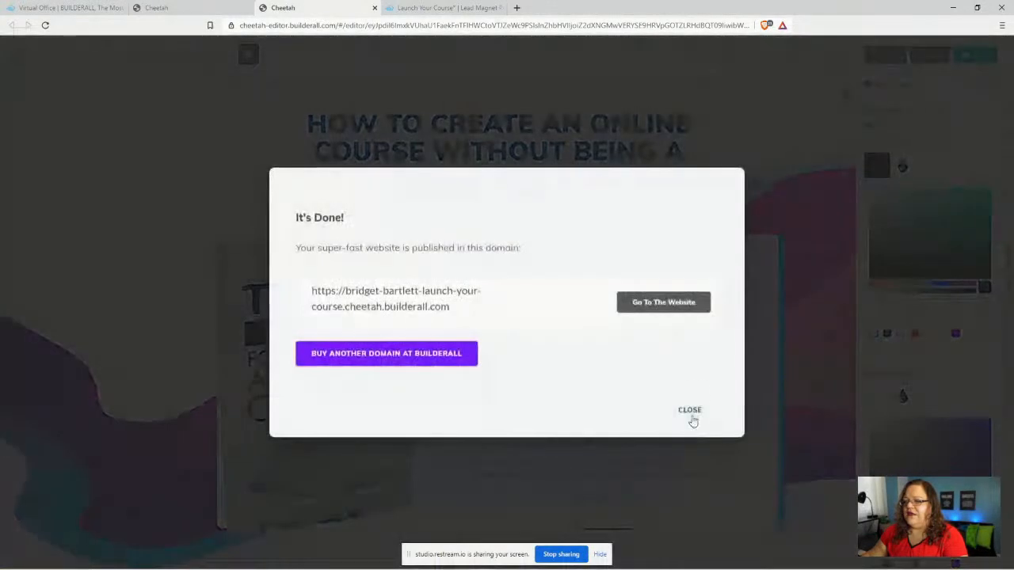
left_click(693, 422)
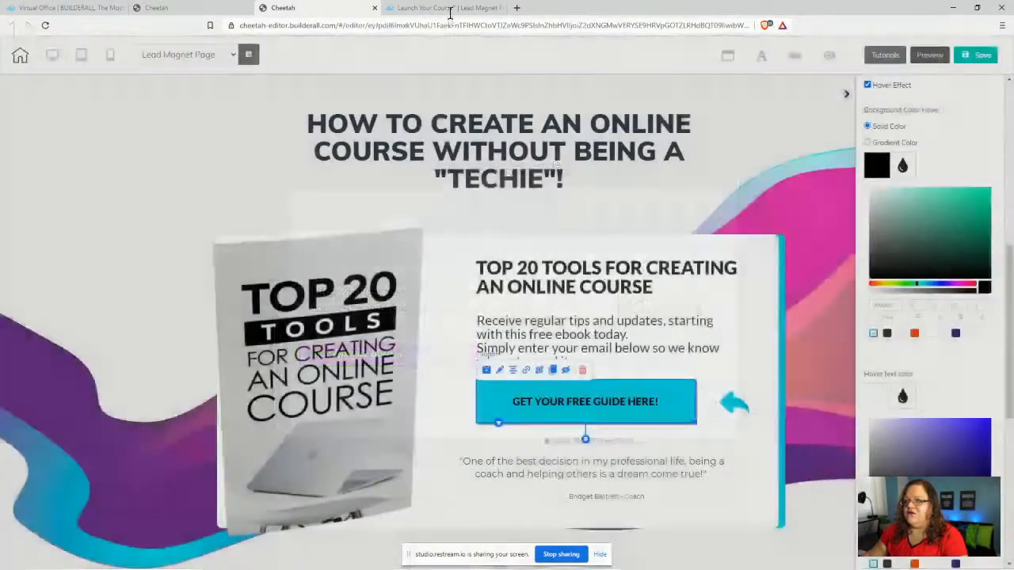
left_click(443, 8)
left_click(45, 25)
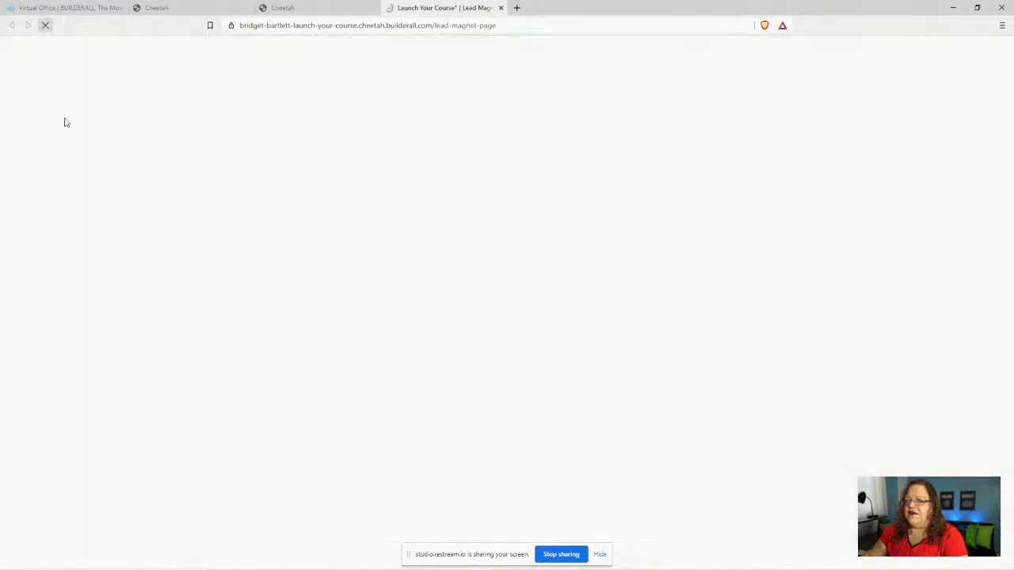